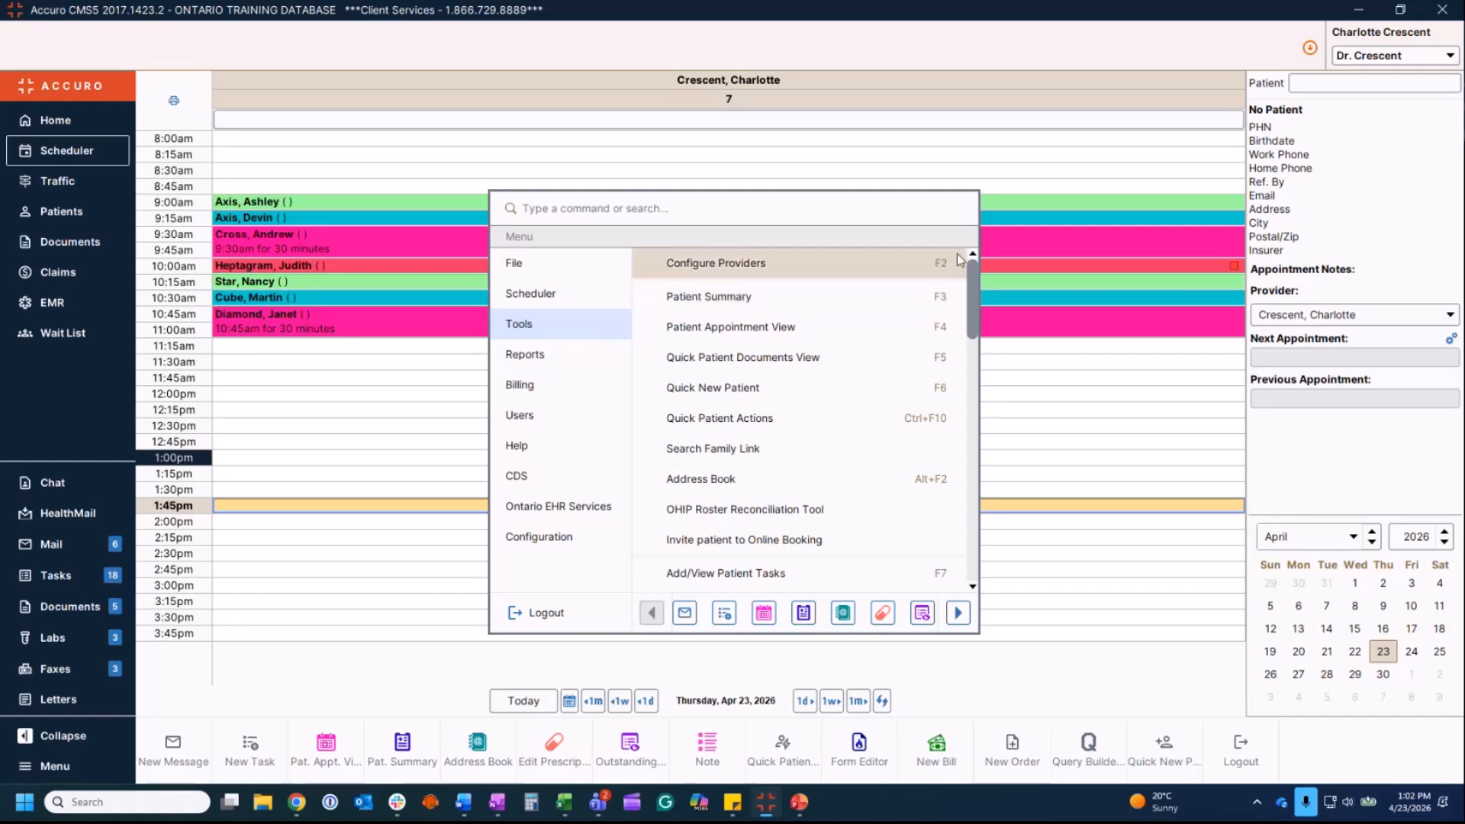
# Step: From Provider Management, select the physician's provider record and open it in the Provider Wizard
pyautogui.click(809, 267)
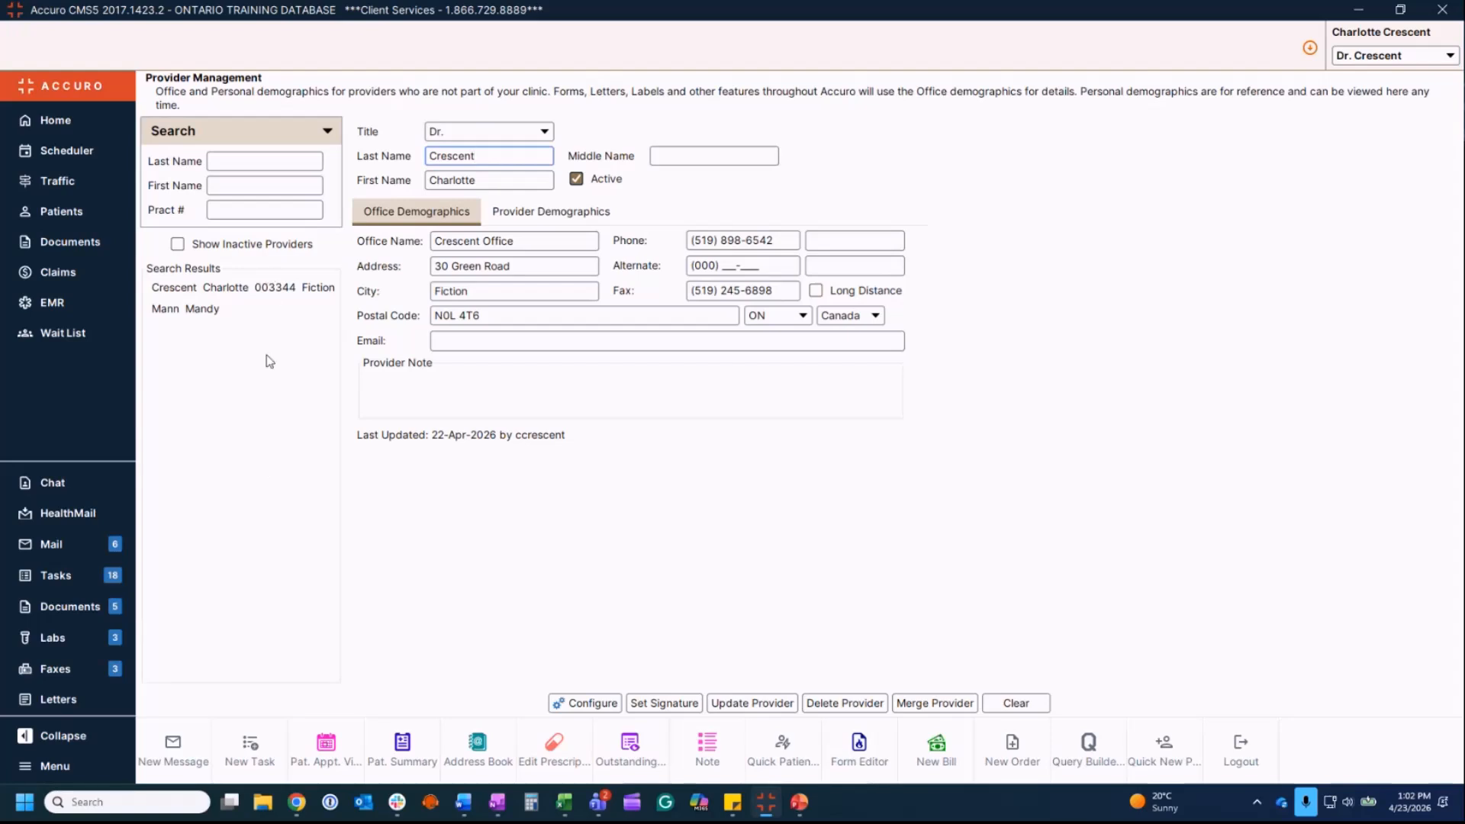
pyautogui.click(262, 289)
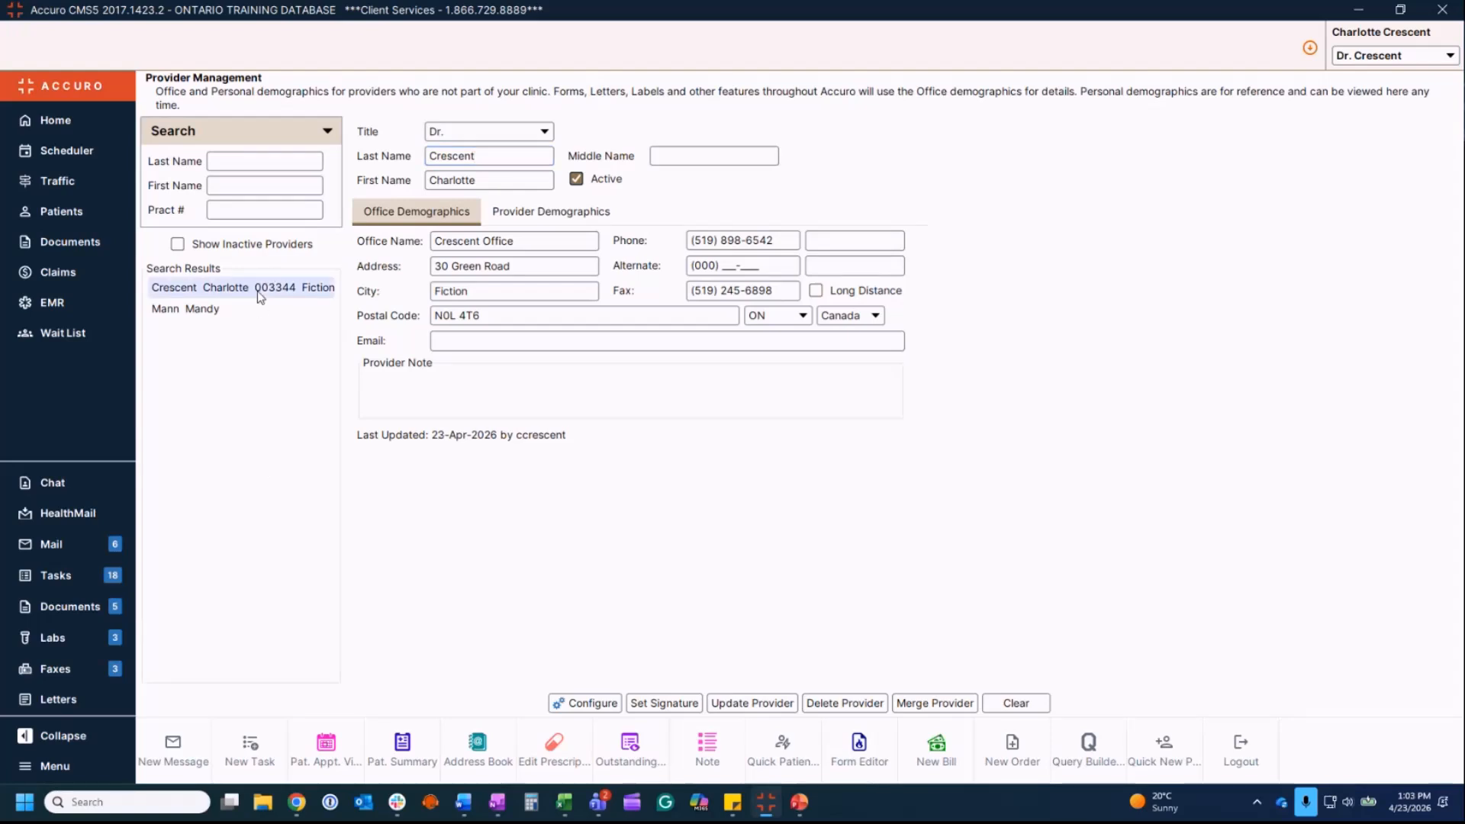
pyautogui.click(604, 707)
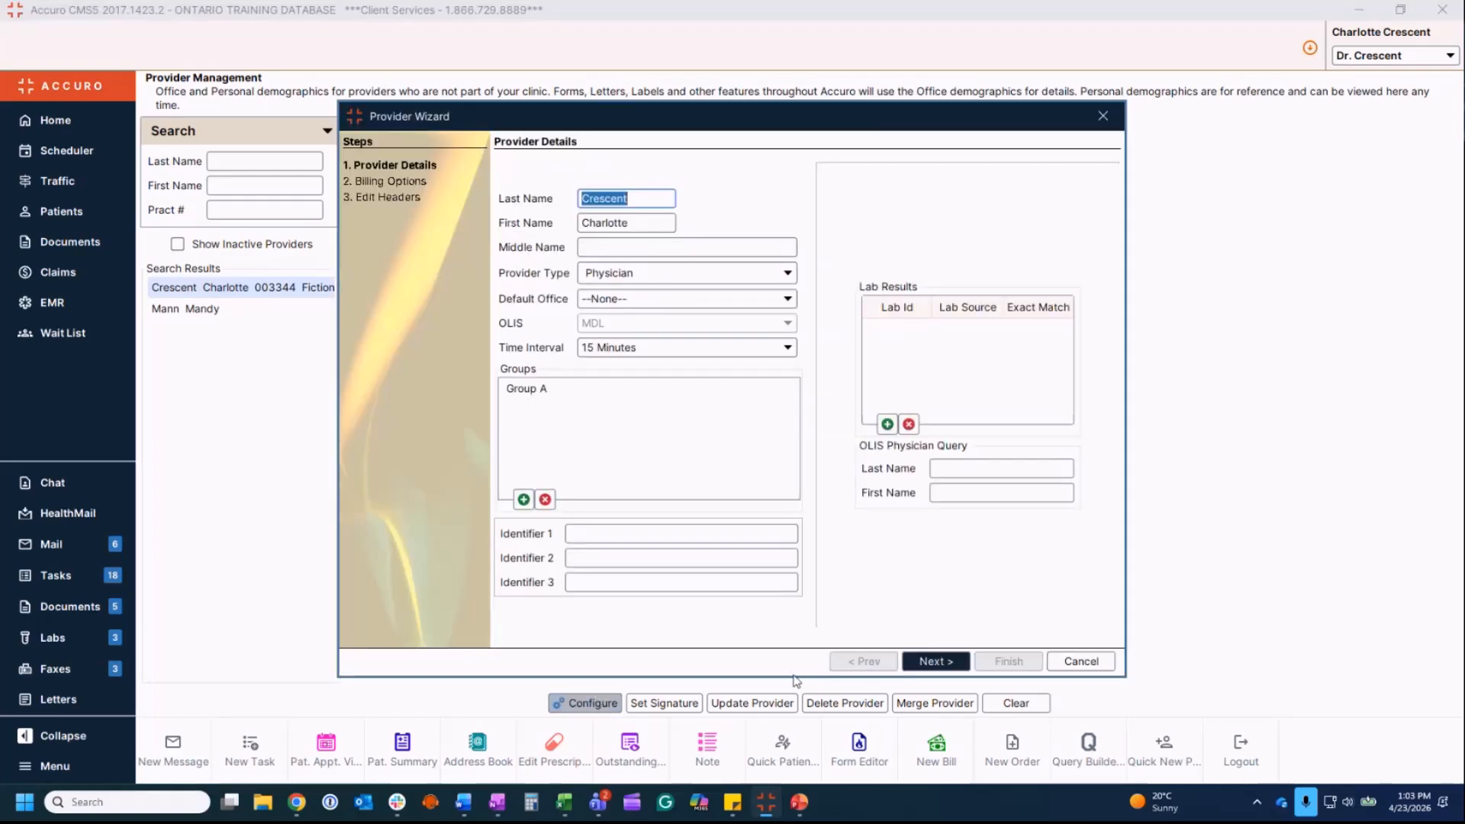
# Step: Advance to Billing Options, pick the Psychiatry and Family Practice specialties, and open the Master Number Search
pyautogui.click(948, 662)
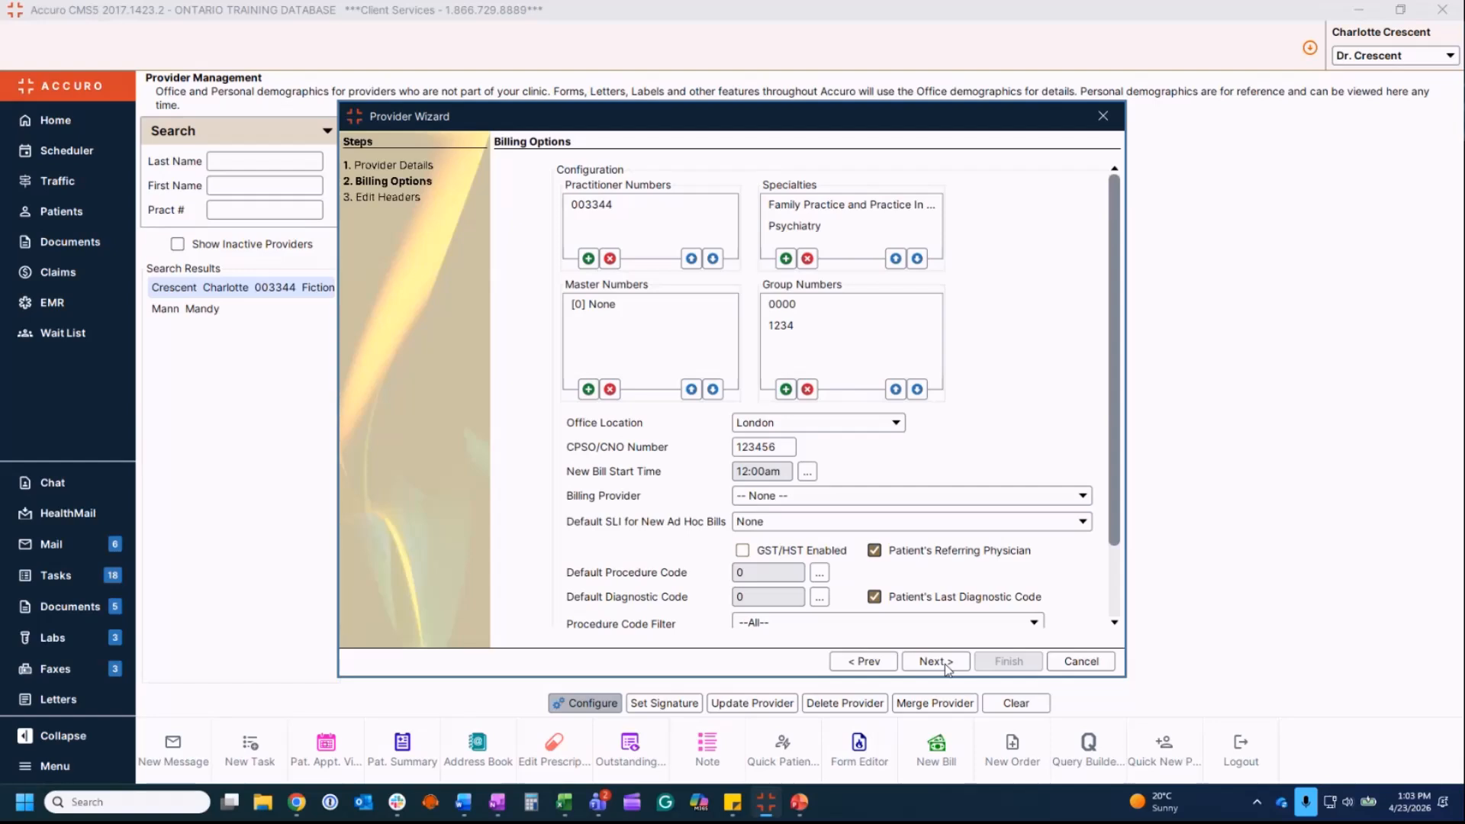
pyautogui.click(951, 658)
pyautogui.click(817, 228)
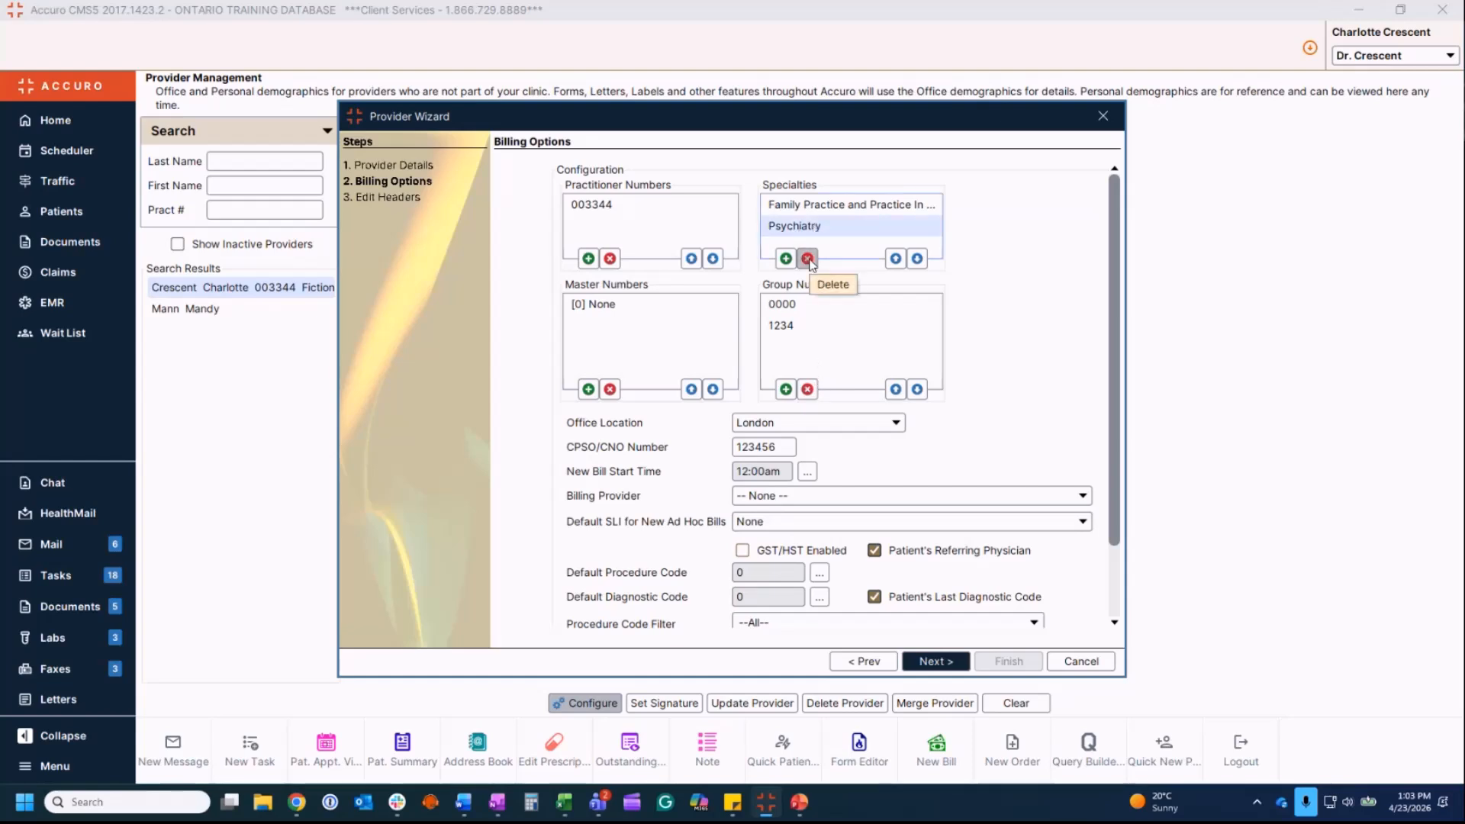
pyautogui.click(834, 206)
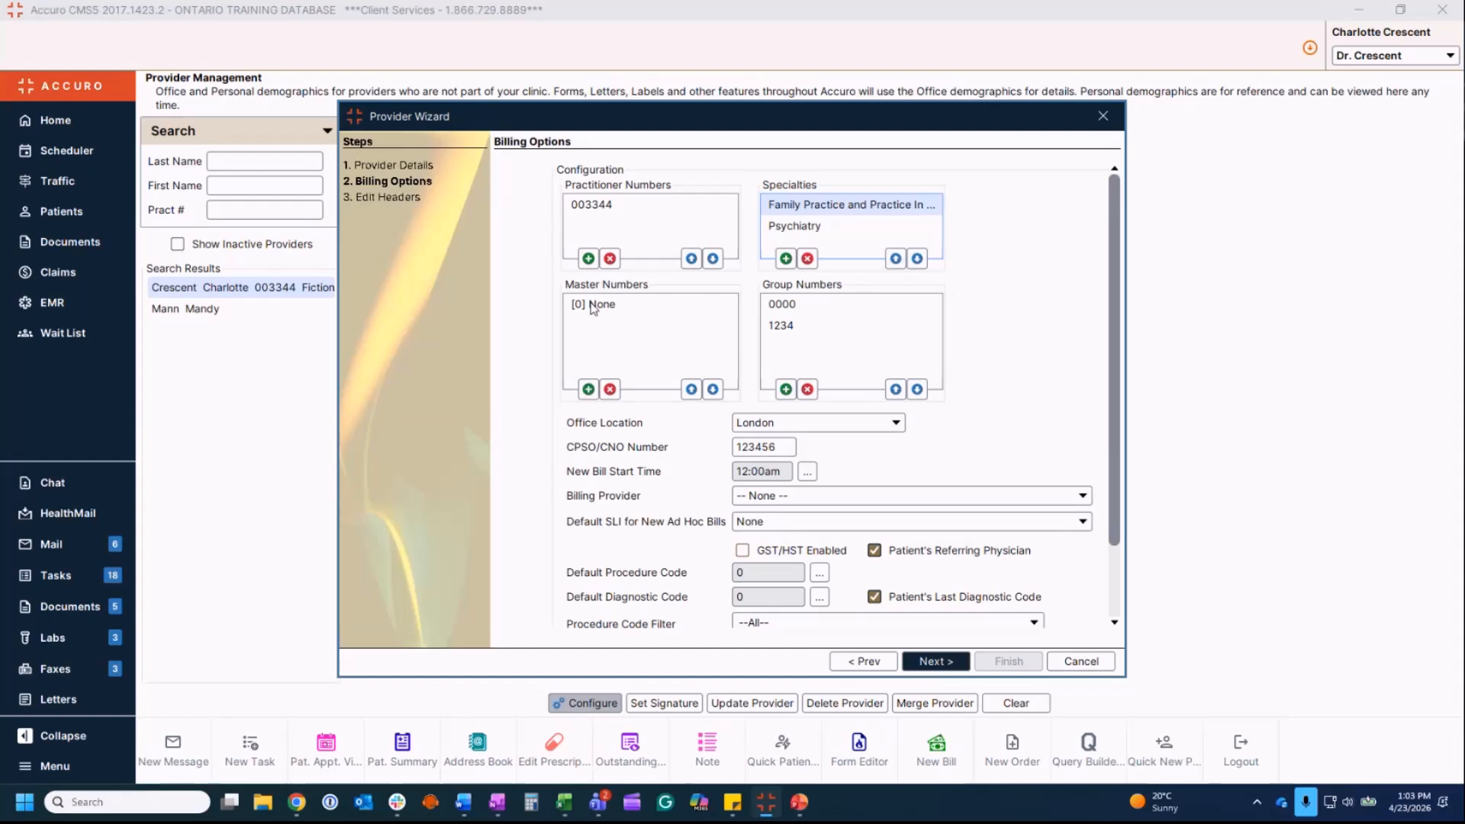
pyautogui.click(588, 389)
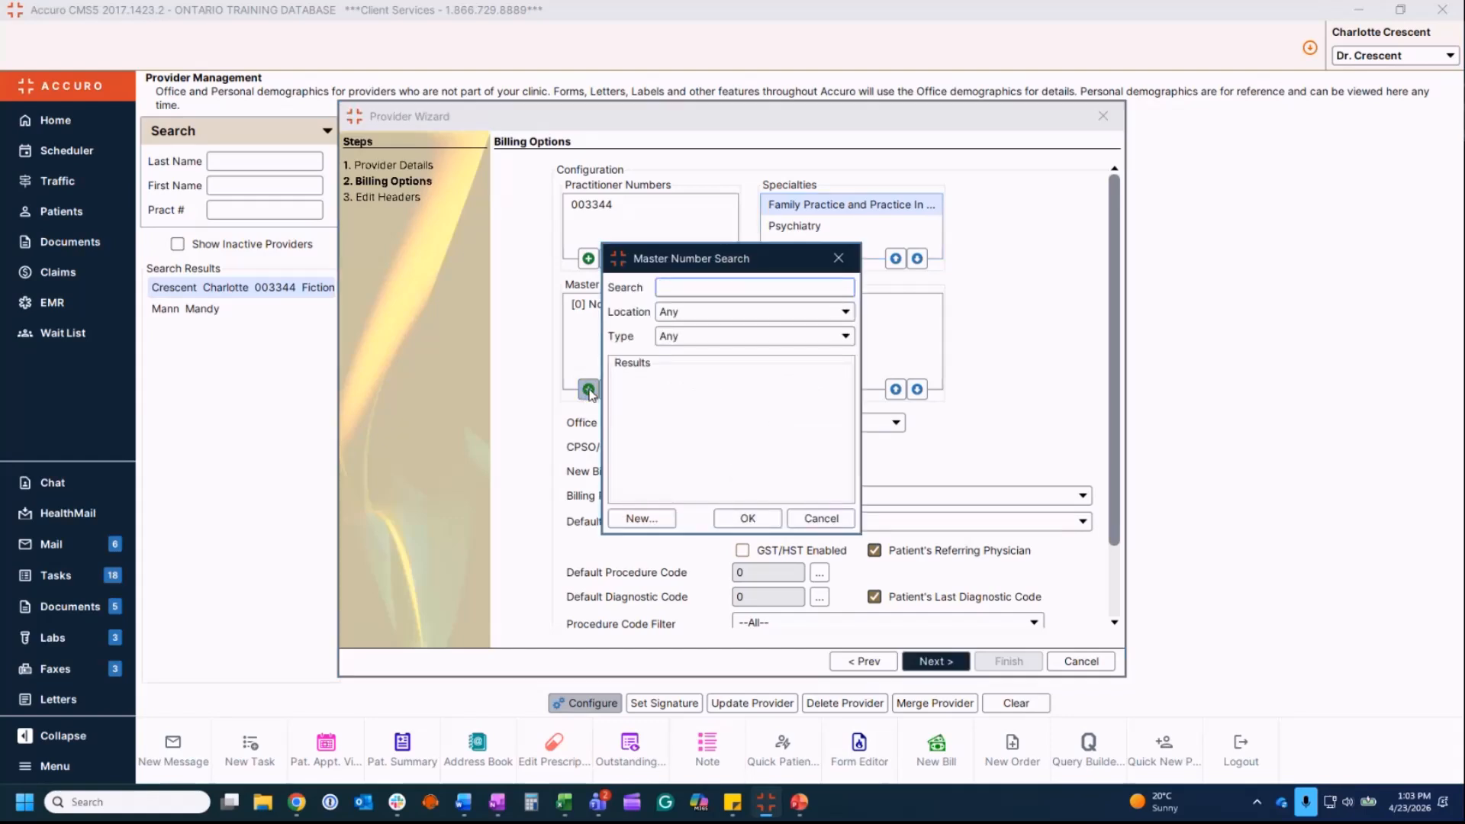
# Step: Search master numbers for 1234 and add the [1234] Test master number
pyautogui.write('1234')
pyautogui.press('Return')
pyautogui.click(647, 385)
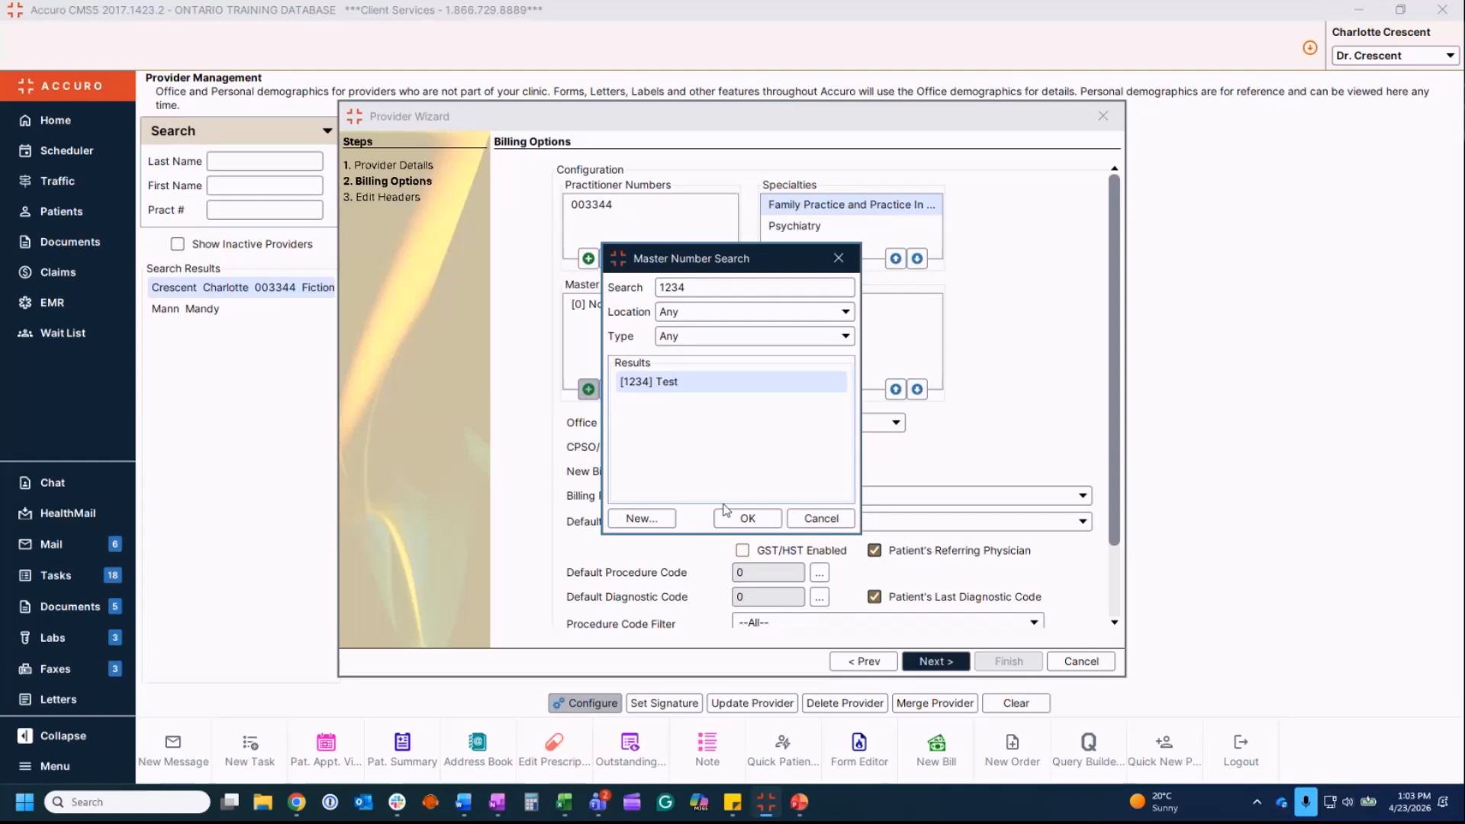
pyautogui.click(743, 520)
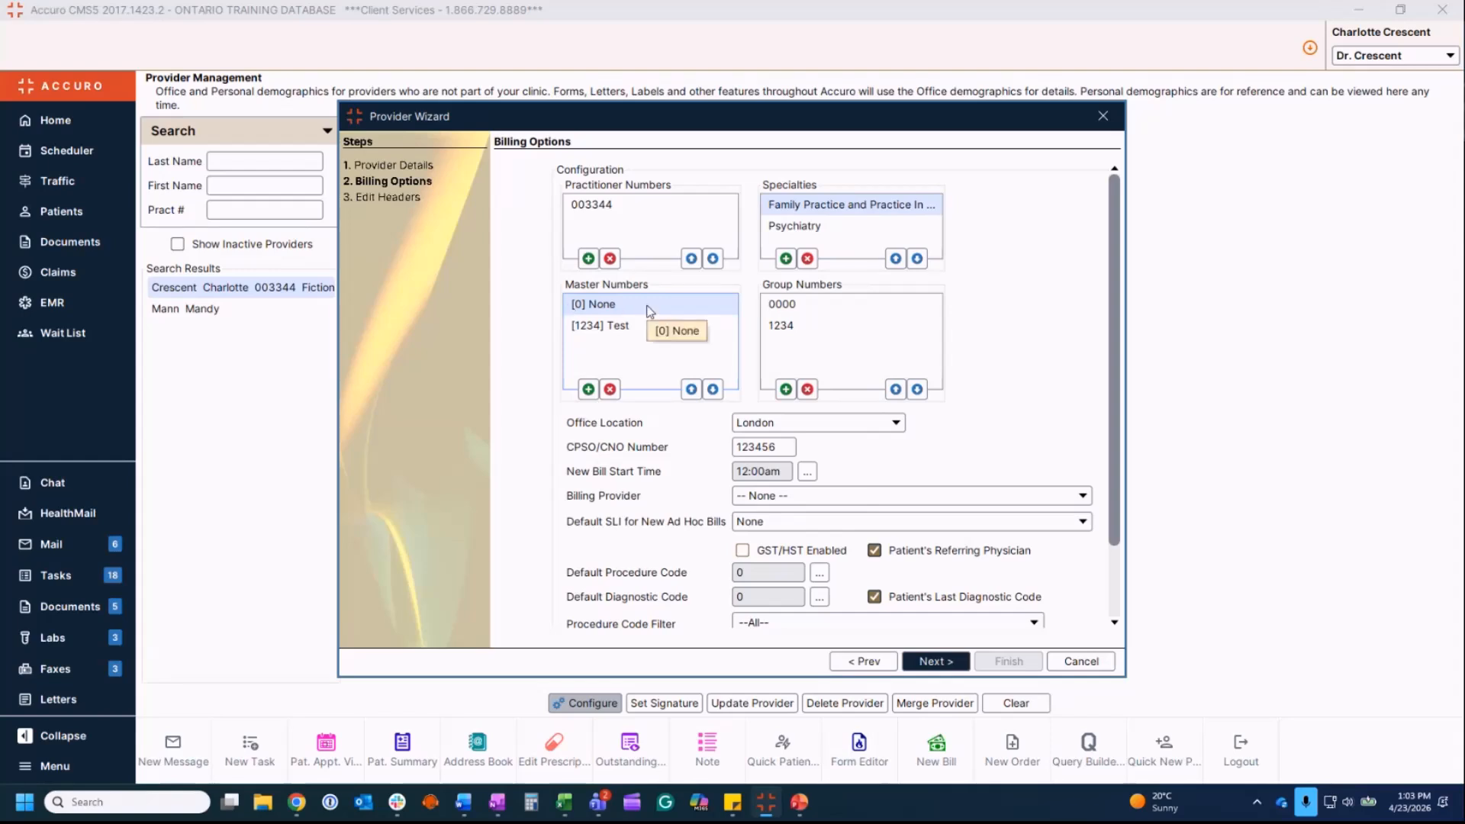
pyautogui.click(713, 389)
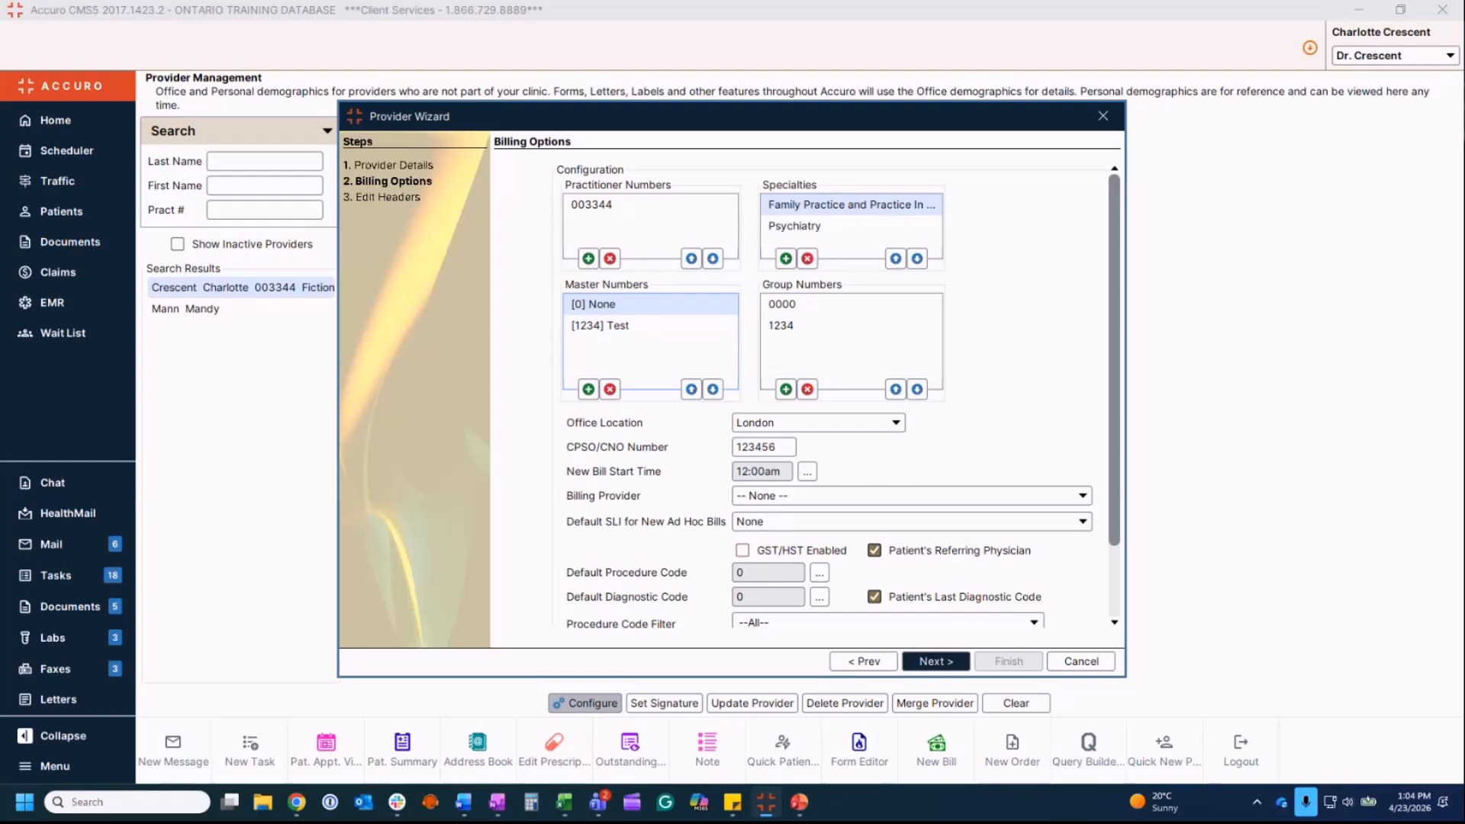
pyautogui.click(887, 309)
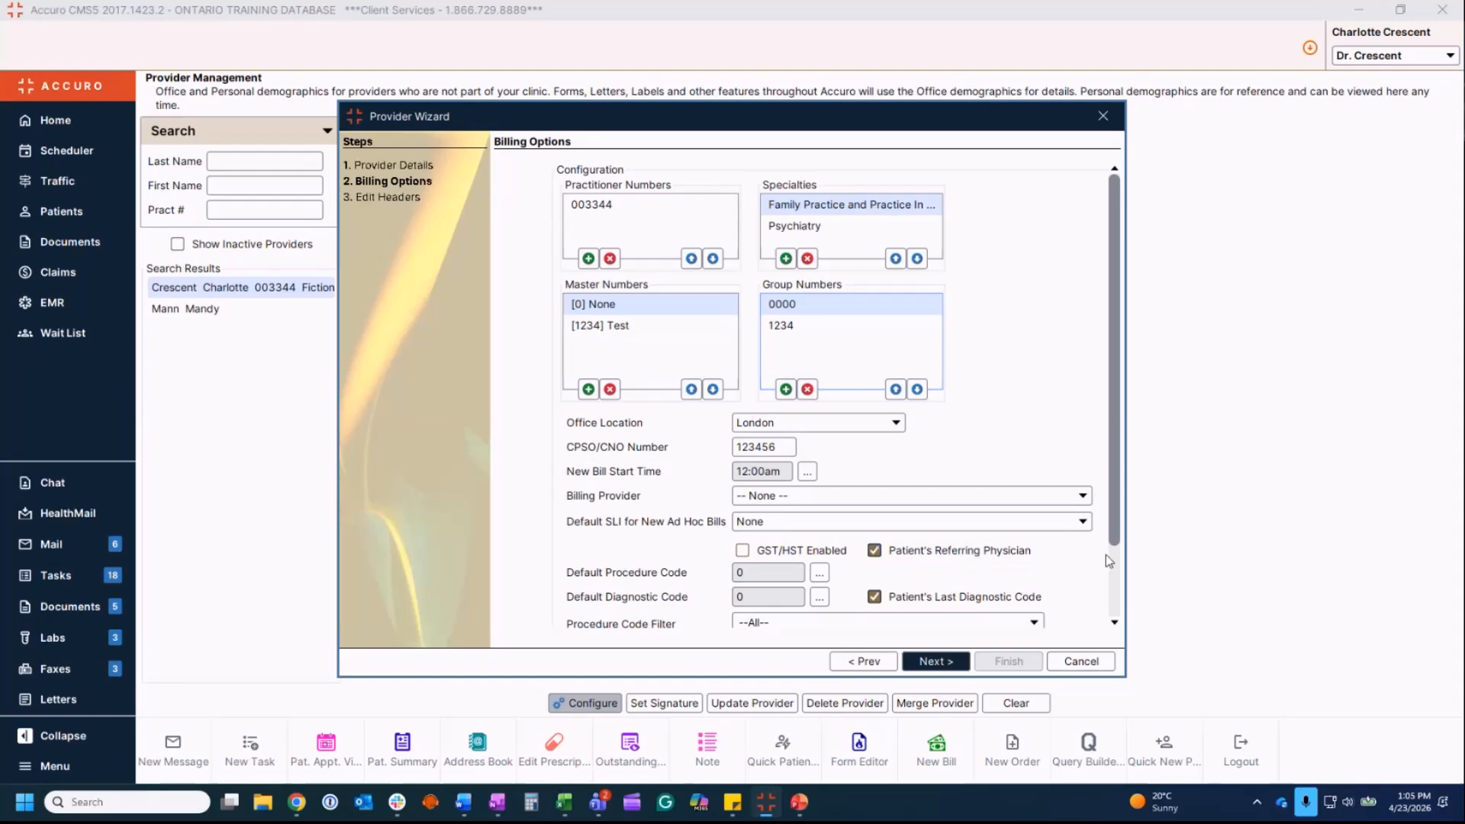
# Step: Scroll through Billing Options and advance the wizard to the Edit Headers step
pyautogui.moveTo(1115, 536); pyautogui.dragTo(1117, 608)
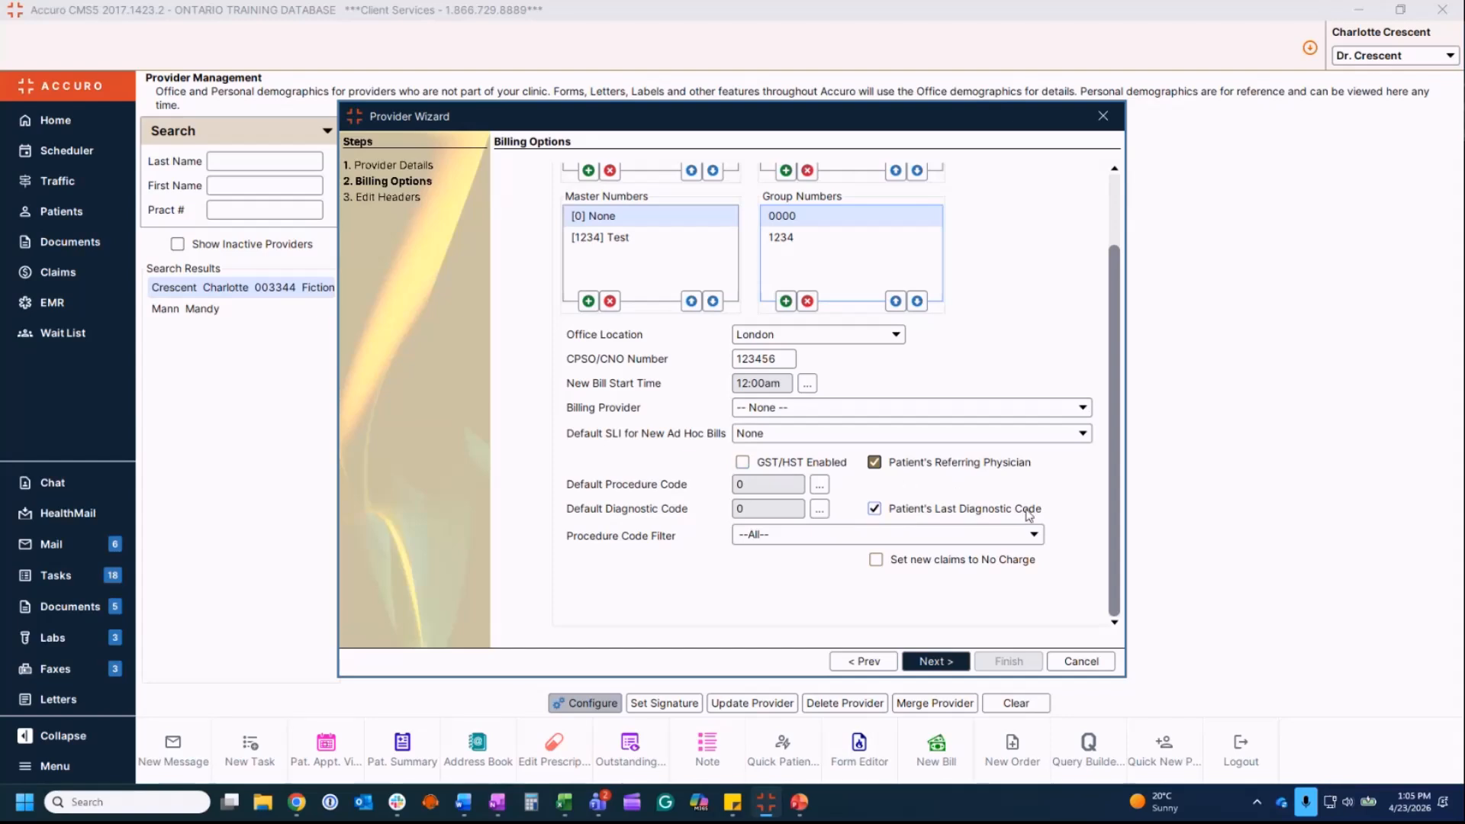
pyautogui.moveTo(976, 515)
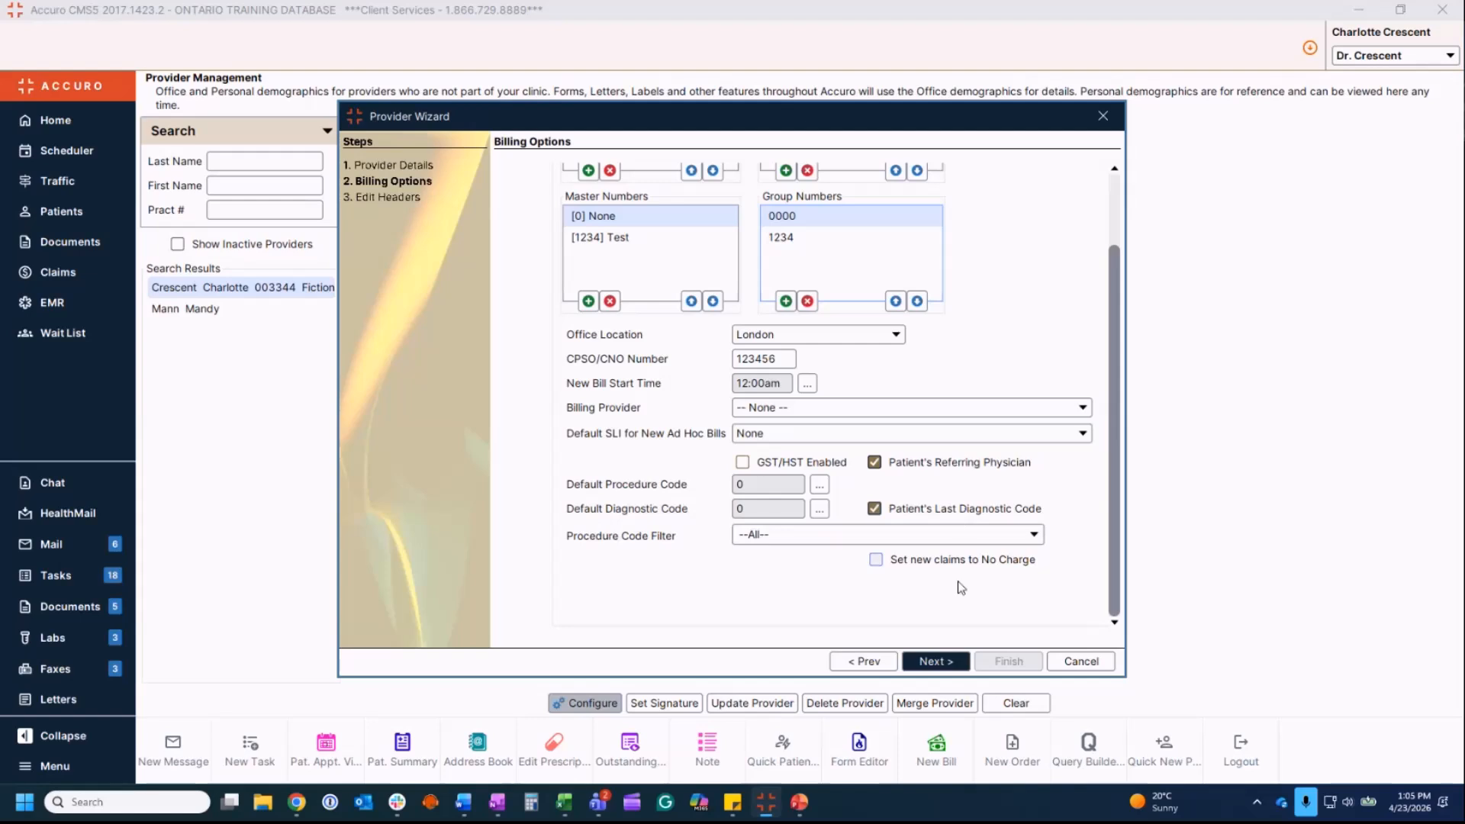
pyautogui.click(935, 662)
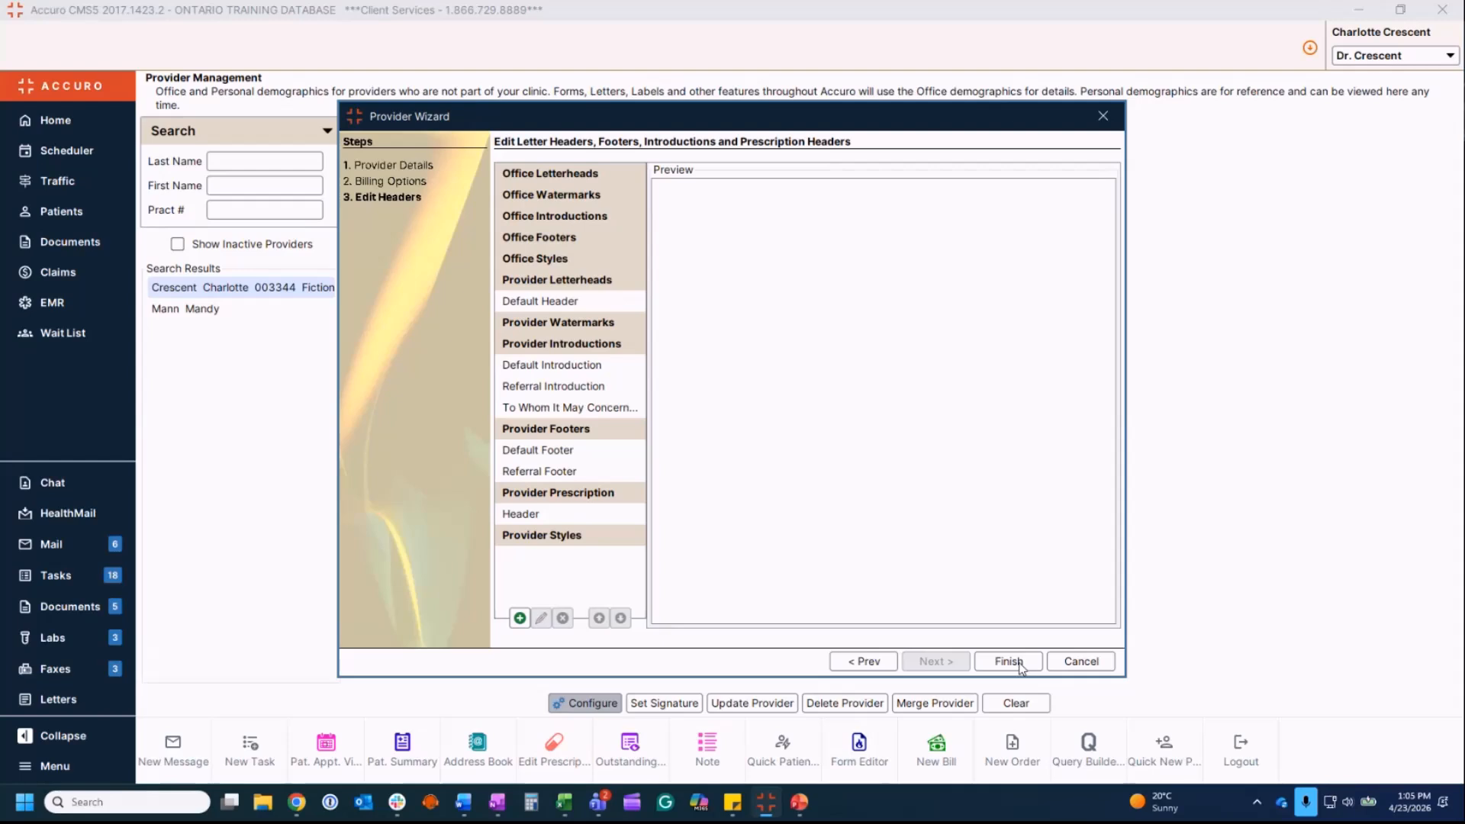
# Step: Finish the Provider Wizard, returning to the provider's office demographics in Provider Management
pyautogui.click(1009, 663)
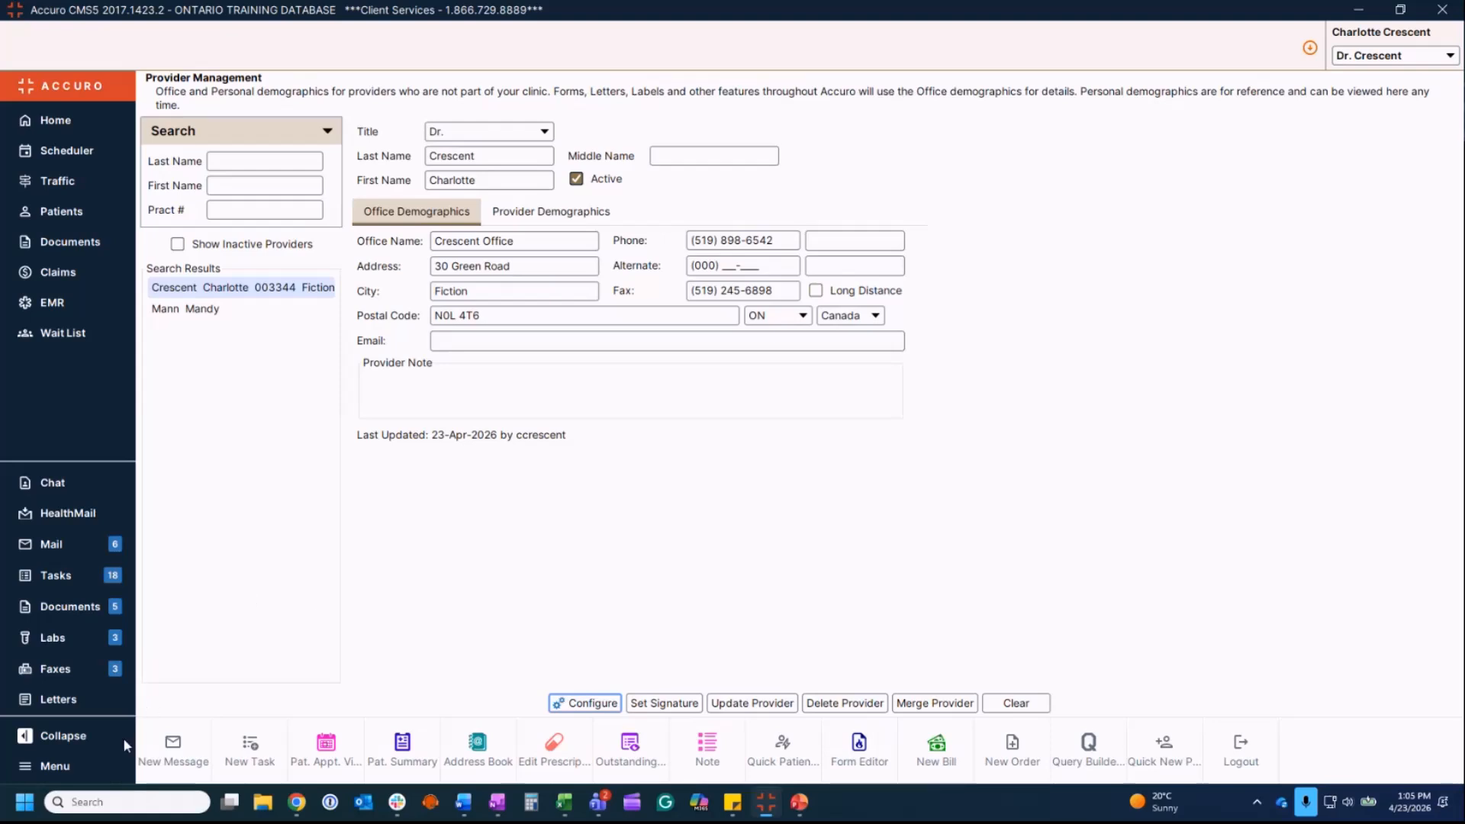
# Step: Open User Preferences from the main menu and show its Logins page
pyautogui.click(85, 766)
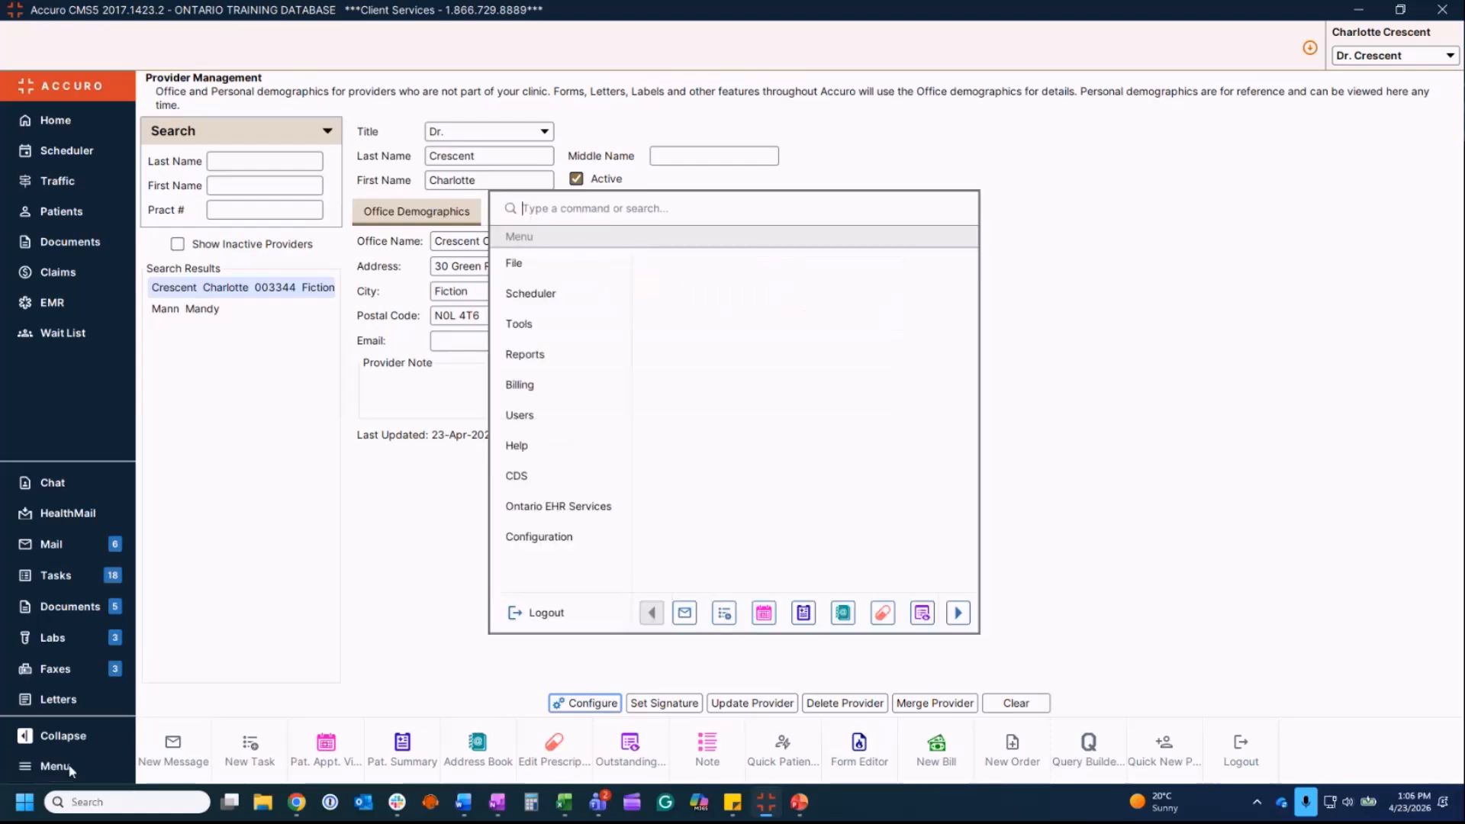
pyautogui.moveTo(522, 284)
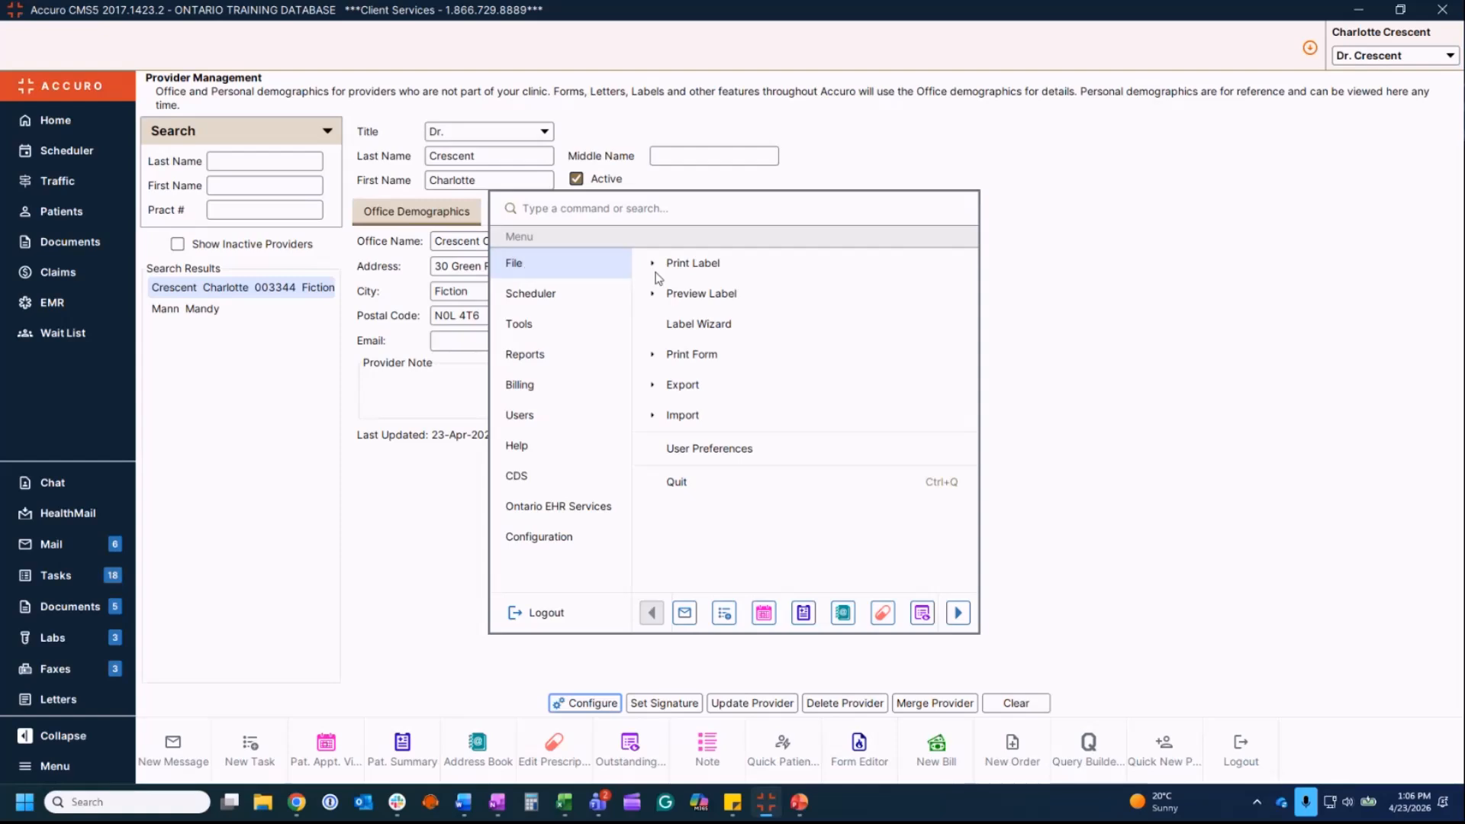
pyautogui.click(726, 458)
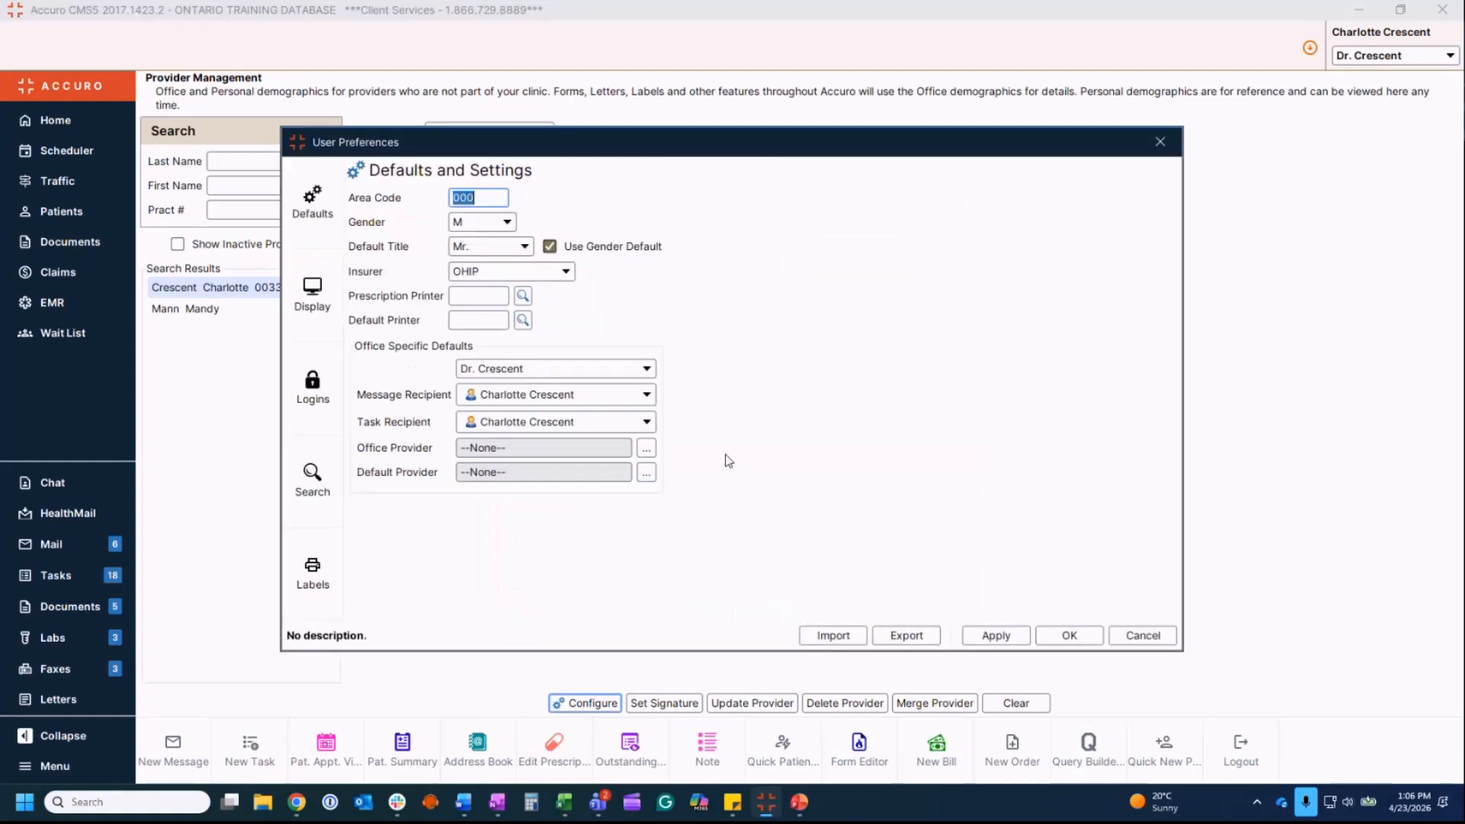
pyautogui.click(311, 386)
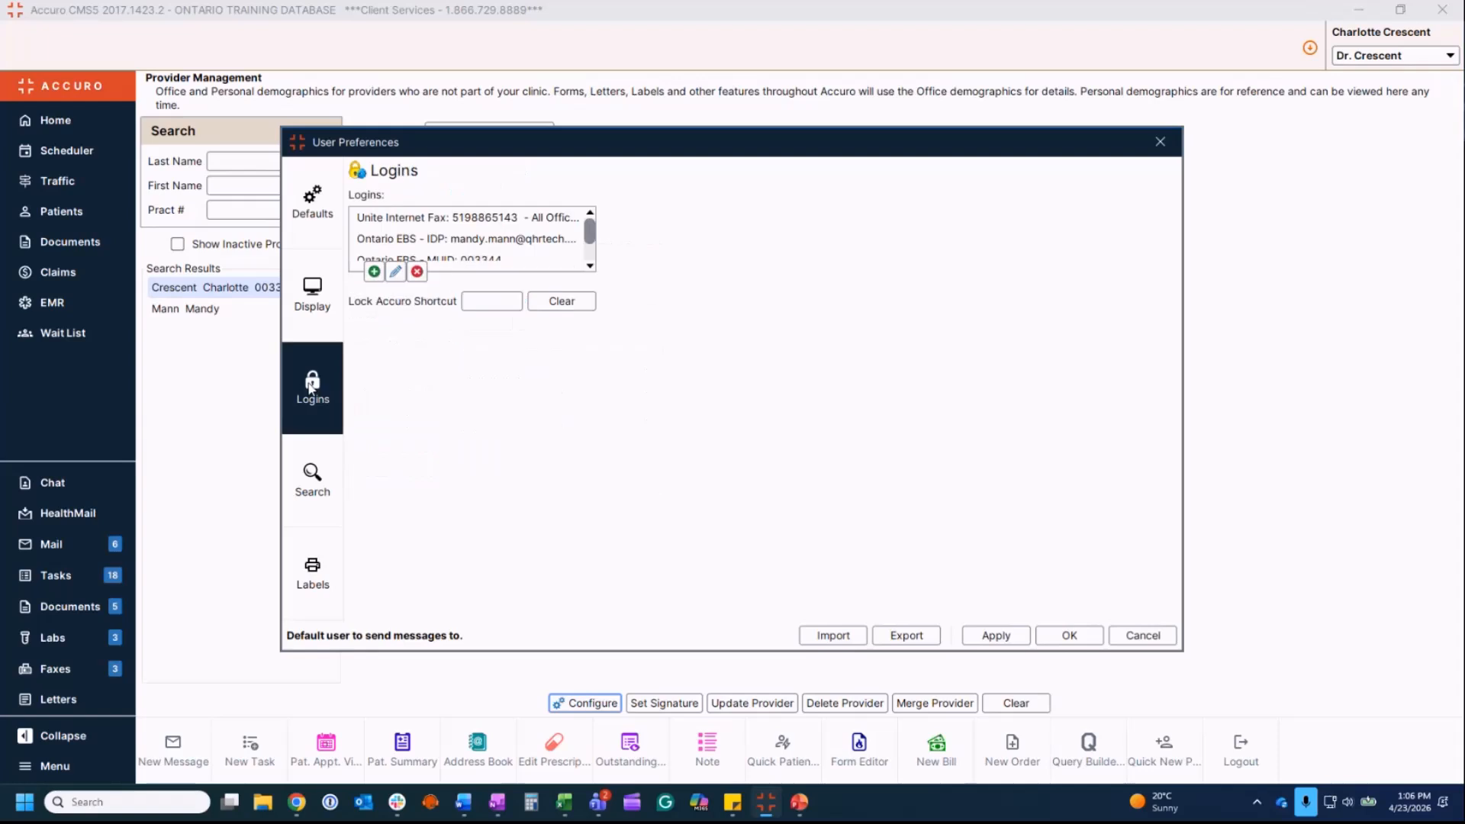
# Step: Add a new login, choosing Ontario EBS - IDP first, then changing the login type to Ontario EBS - MUID
pyautogui.click(374, 272)
pyautogui.click(856, 341)
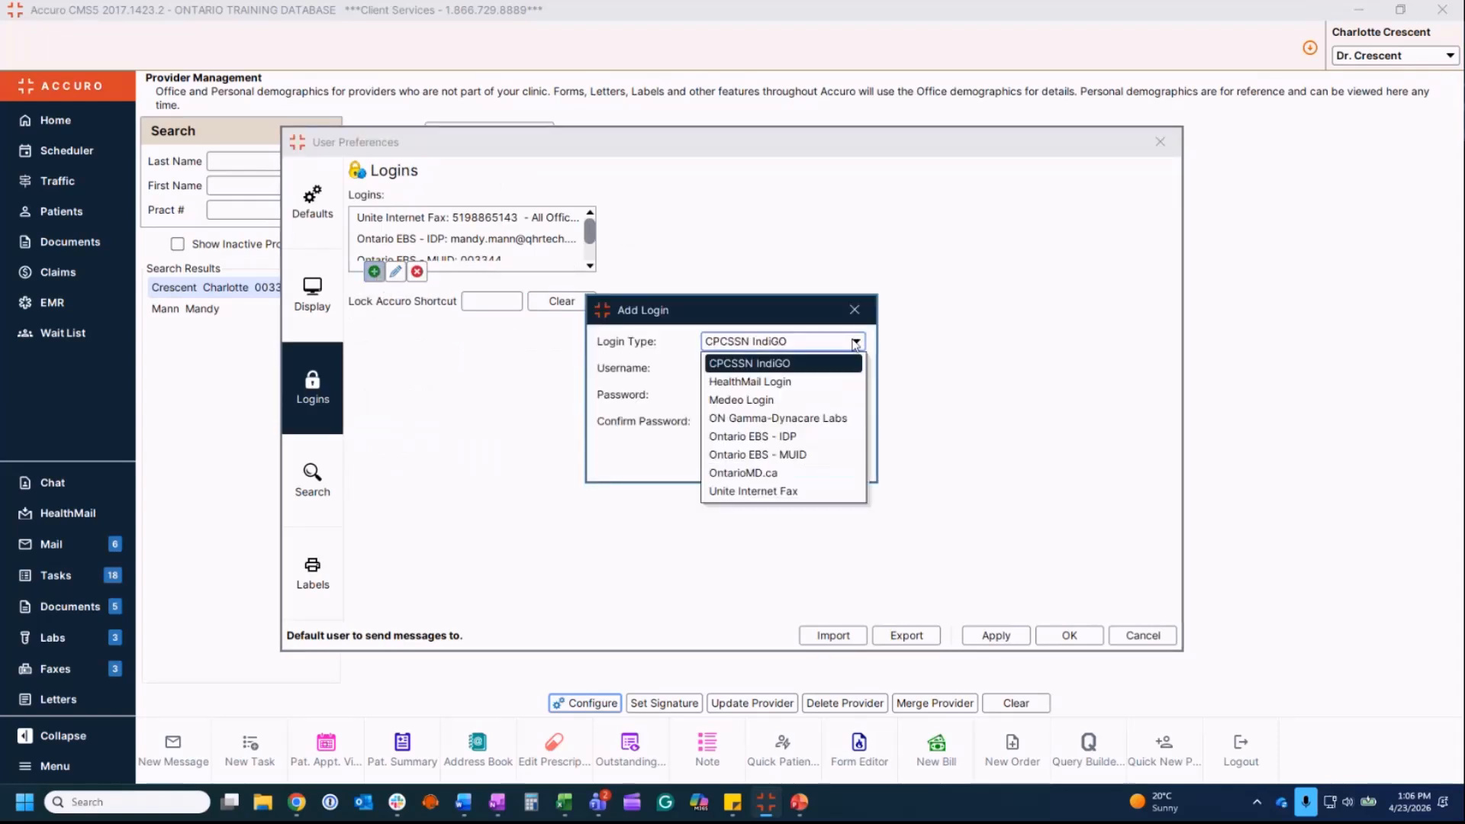
pyautogui.click(775, 439)
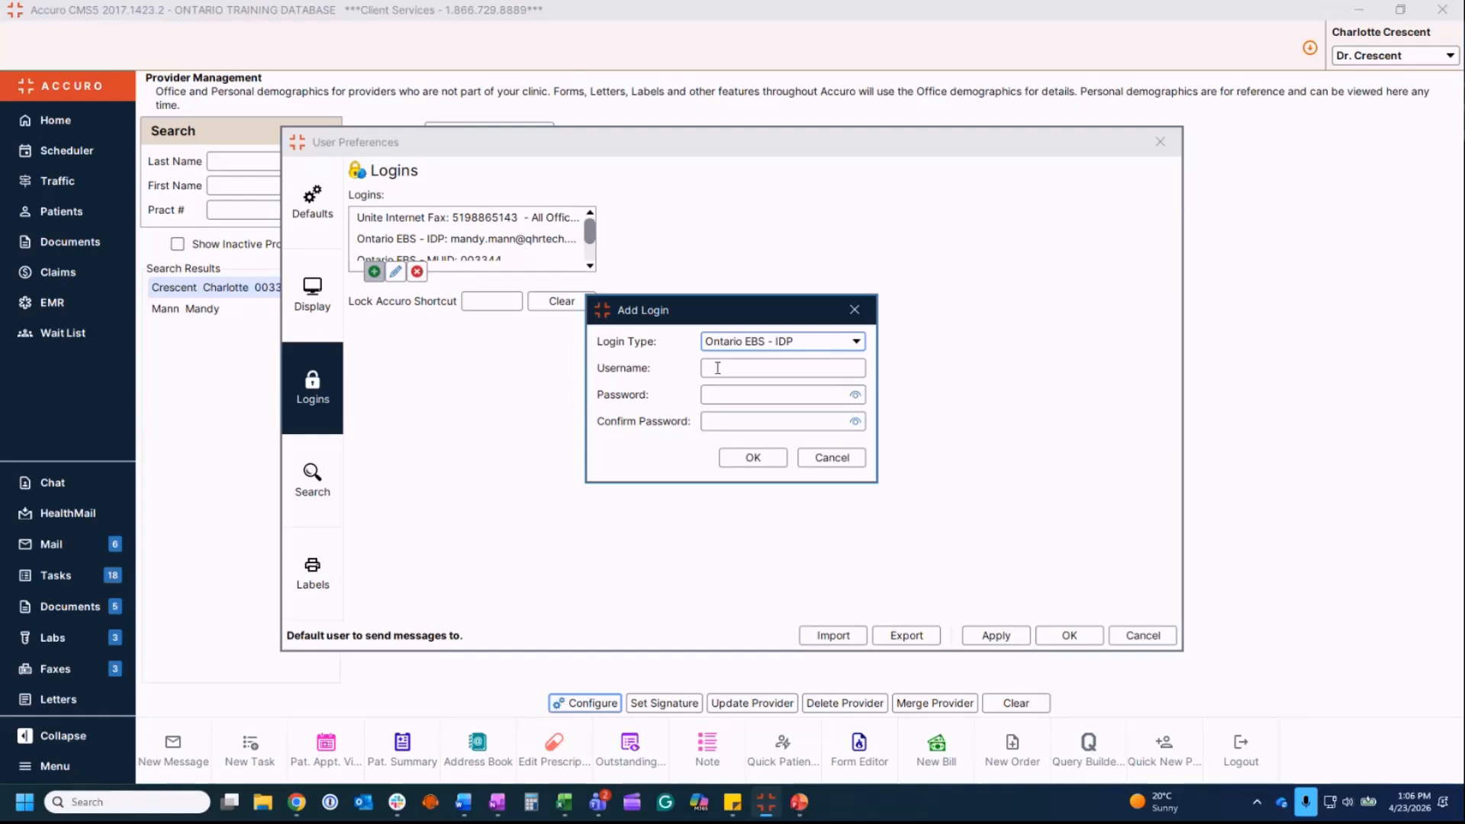
pyautogui.click(858, 342)
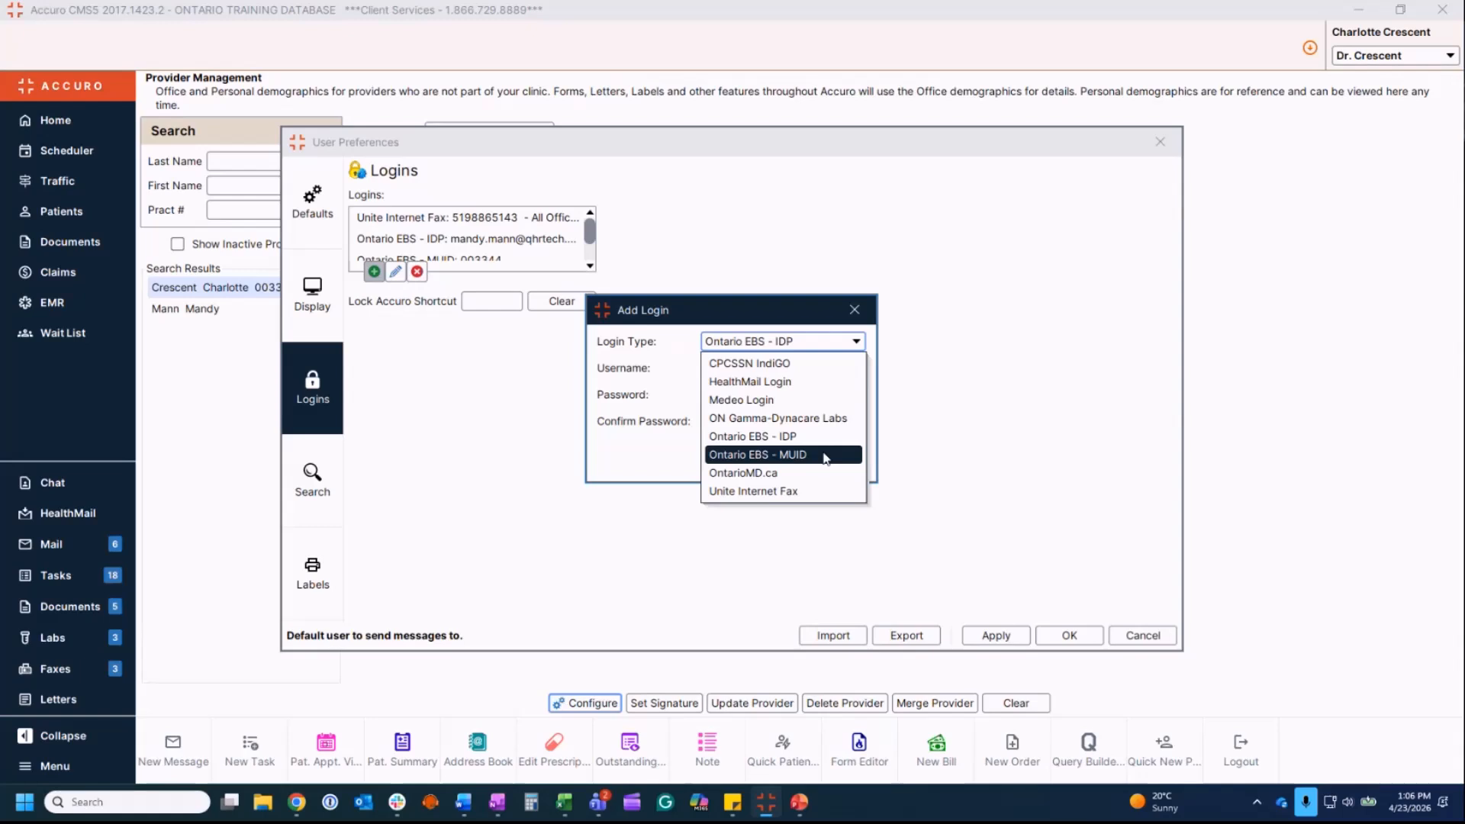
pyautogui.click(824, 455)
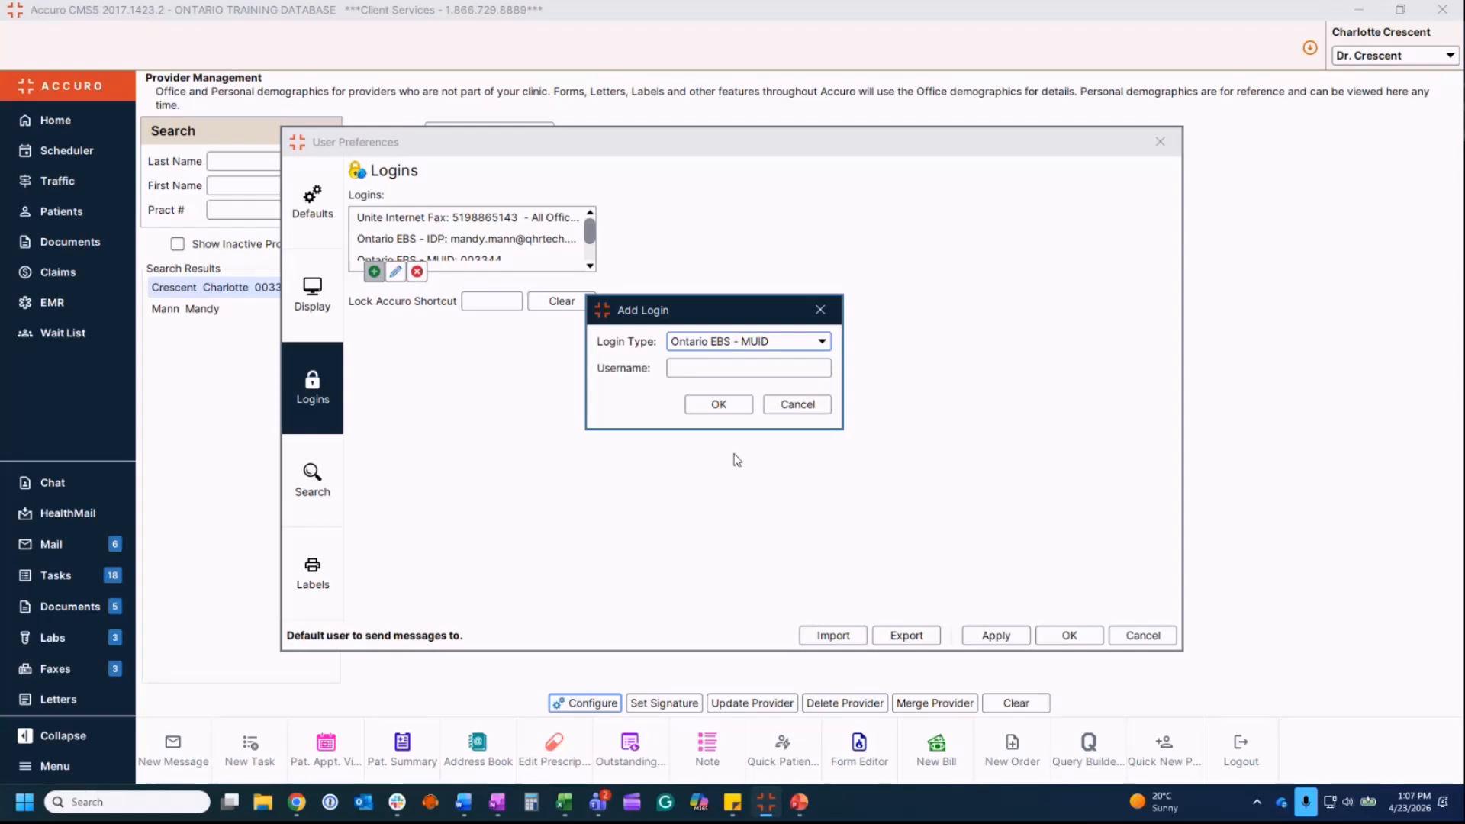
# Step: Enter a username for the new login, cancel it, then view the Display and Workflow settings
pyautogui.click(686, 367)
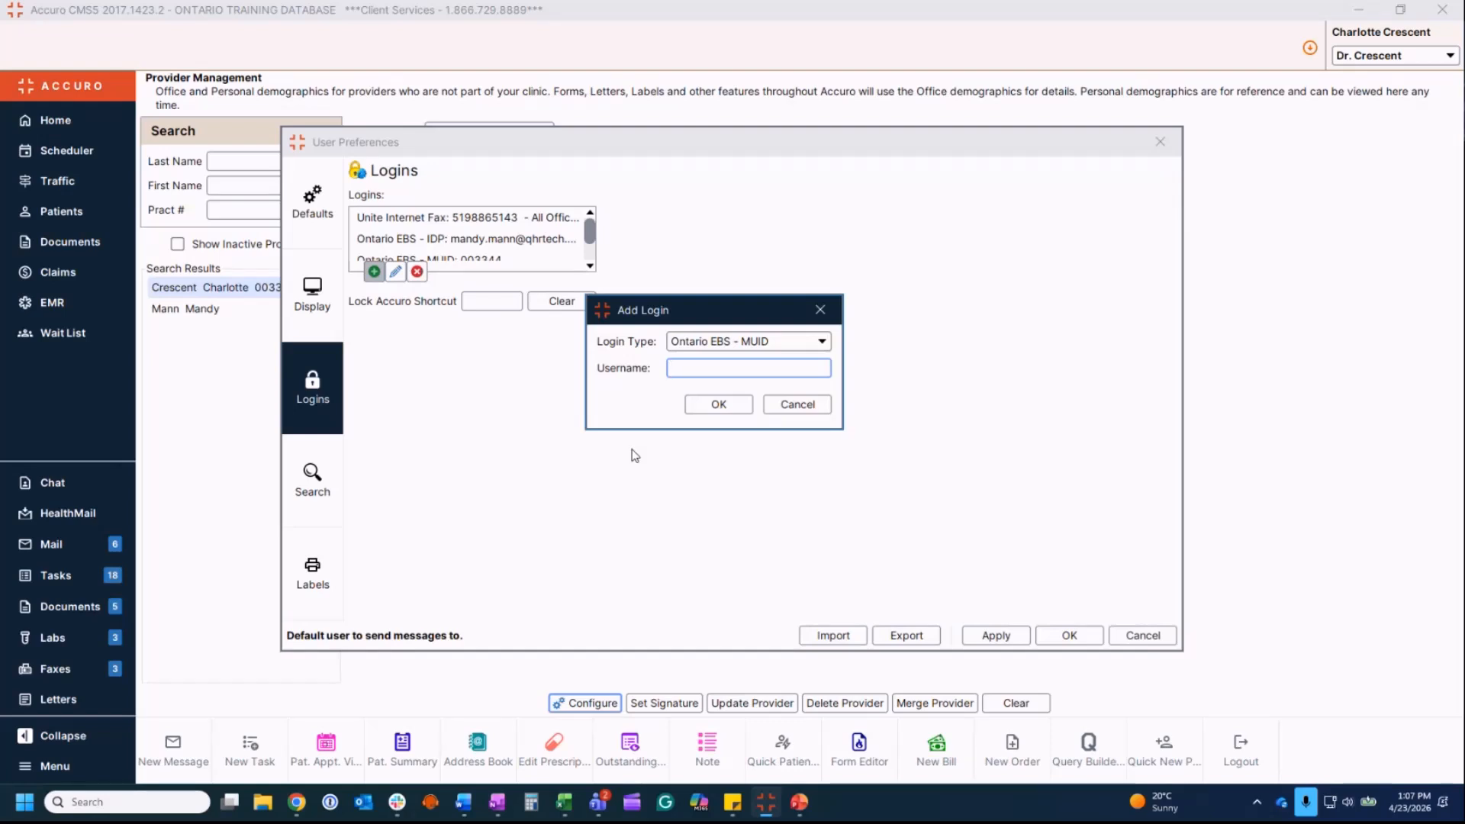
pyautogui.write('01234')
pyautogui.click(798, 406)
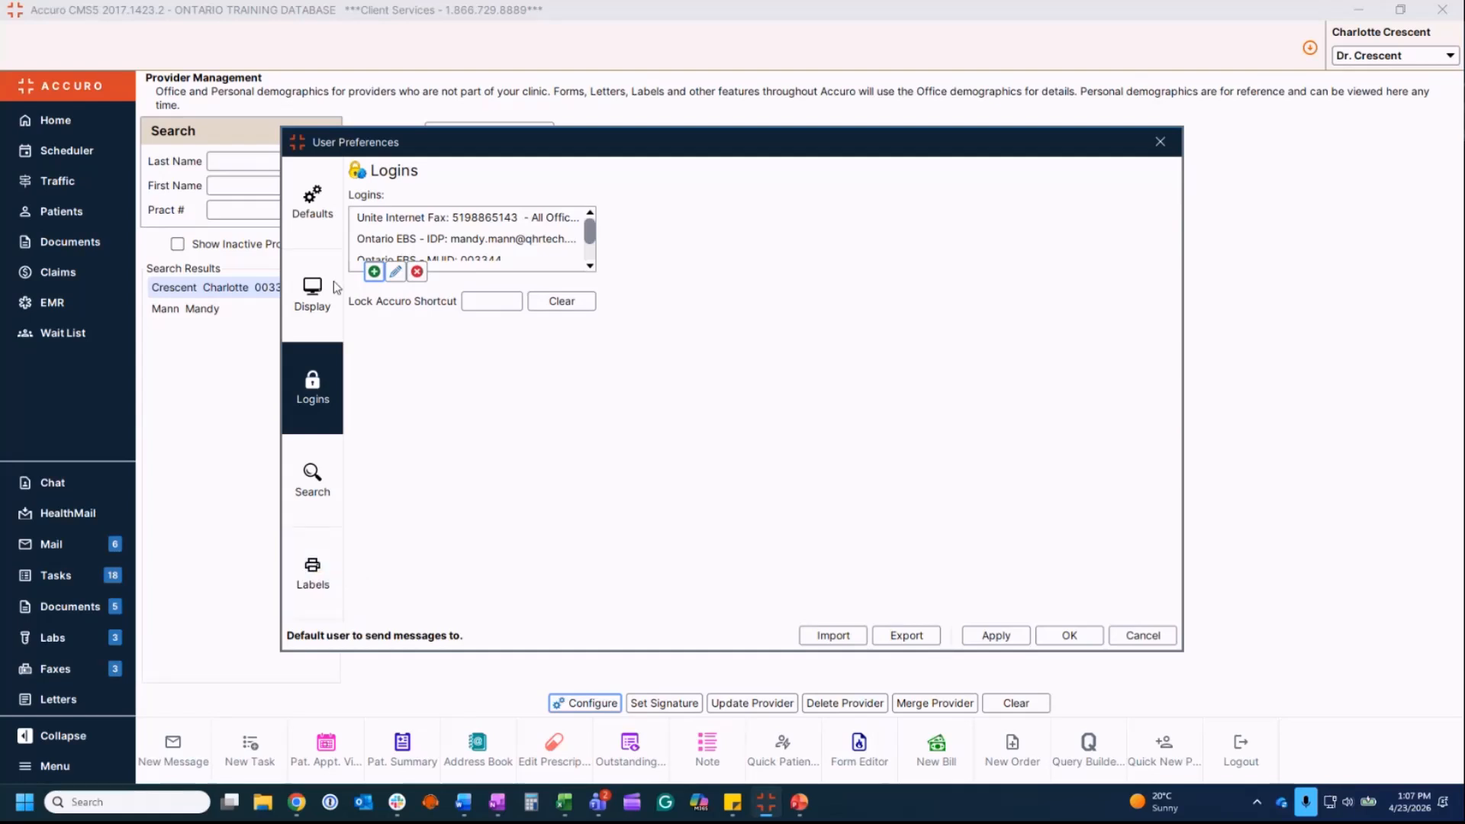
pyautogui.click(314, 294)
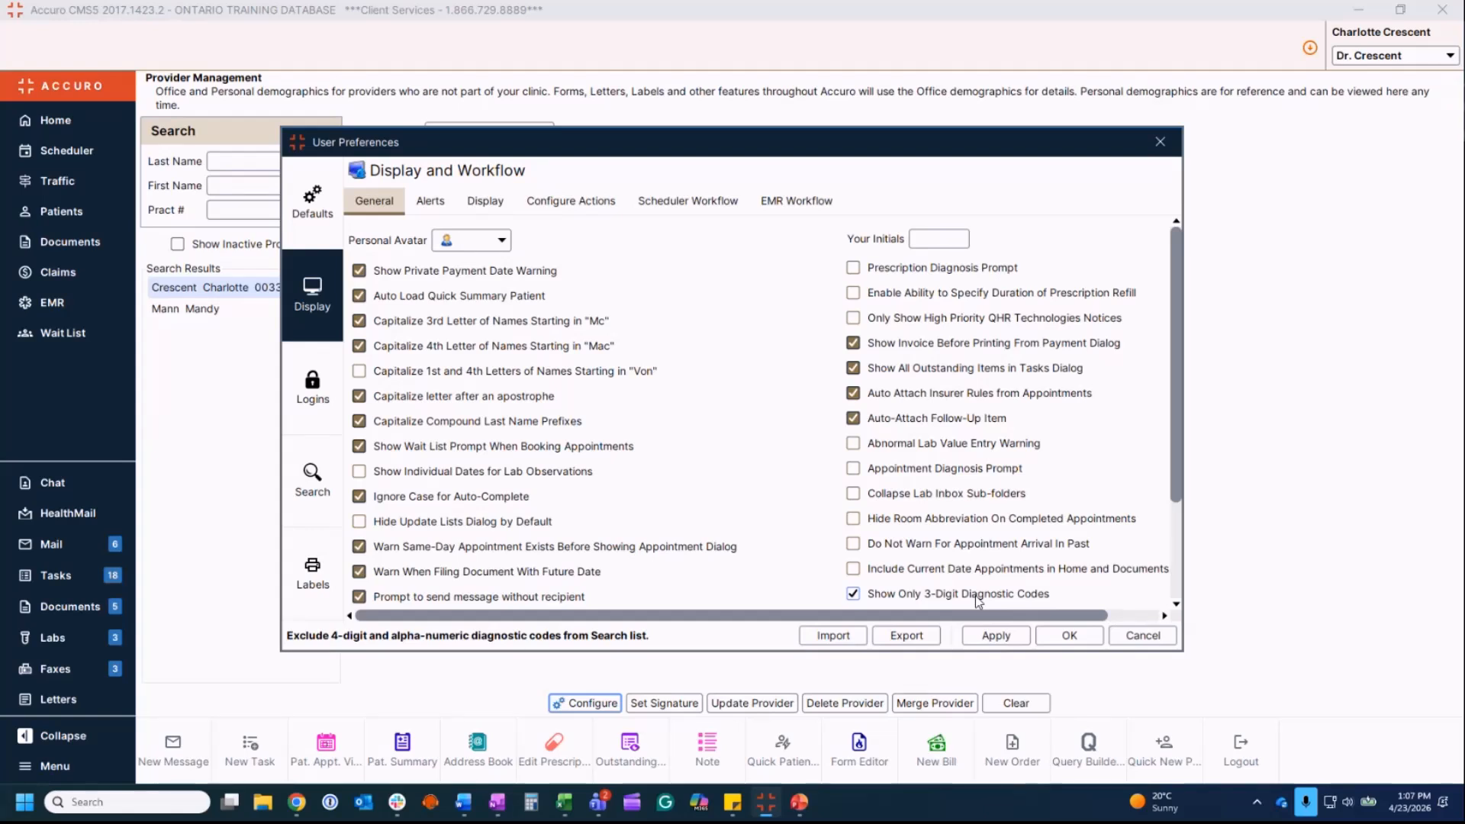
# Step: Cancel User Preferences to return to Provider Management's office demographics
pyautogui.click(1143, 635)
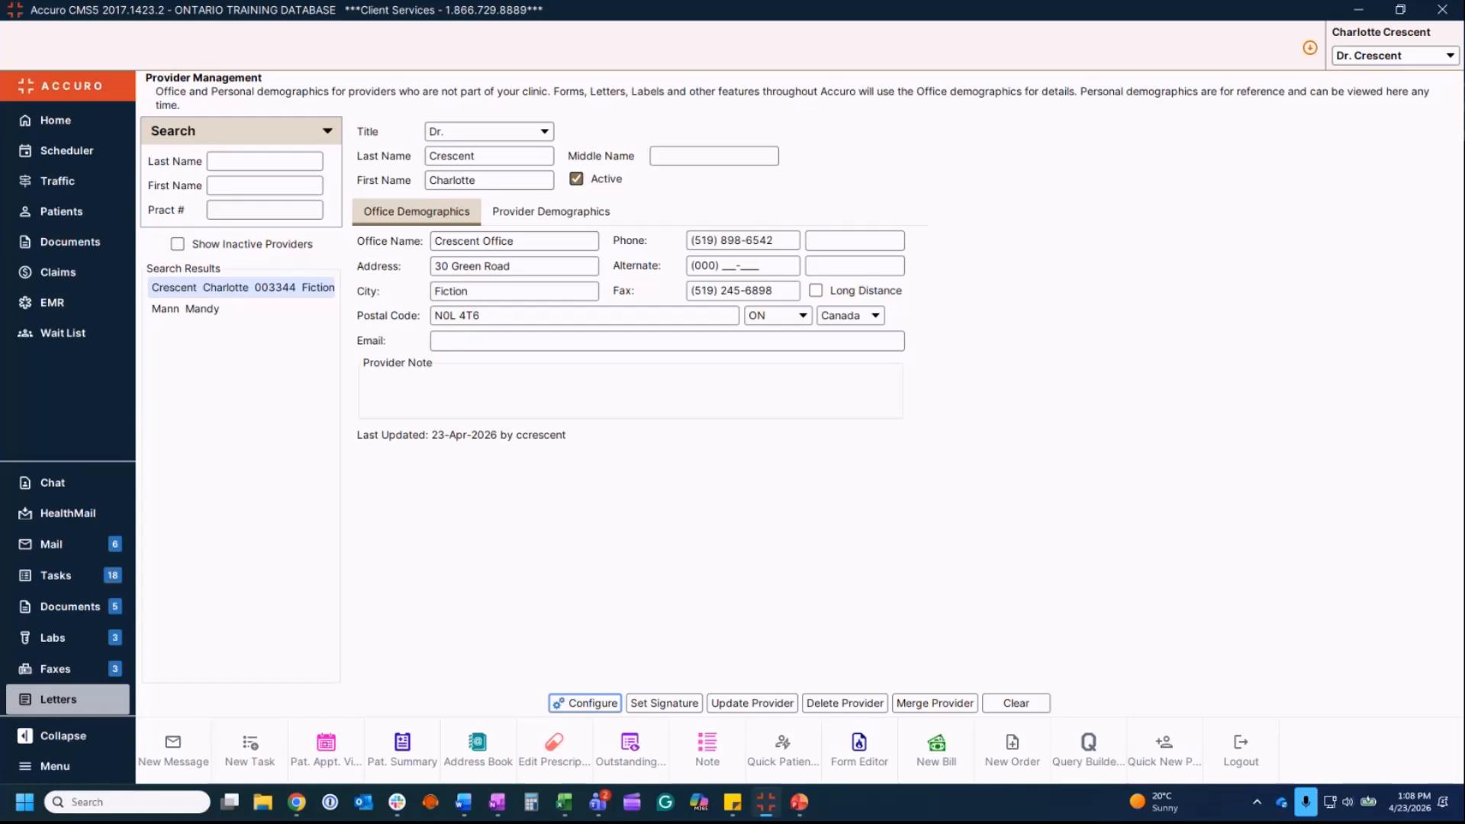
# Step: Validate health cards for the 8:30am–12:15pm appointments in the day schedule and close the results
pyautogui.click(90, 159)
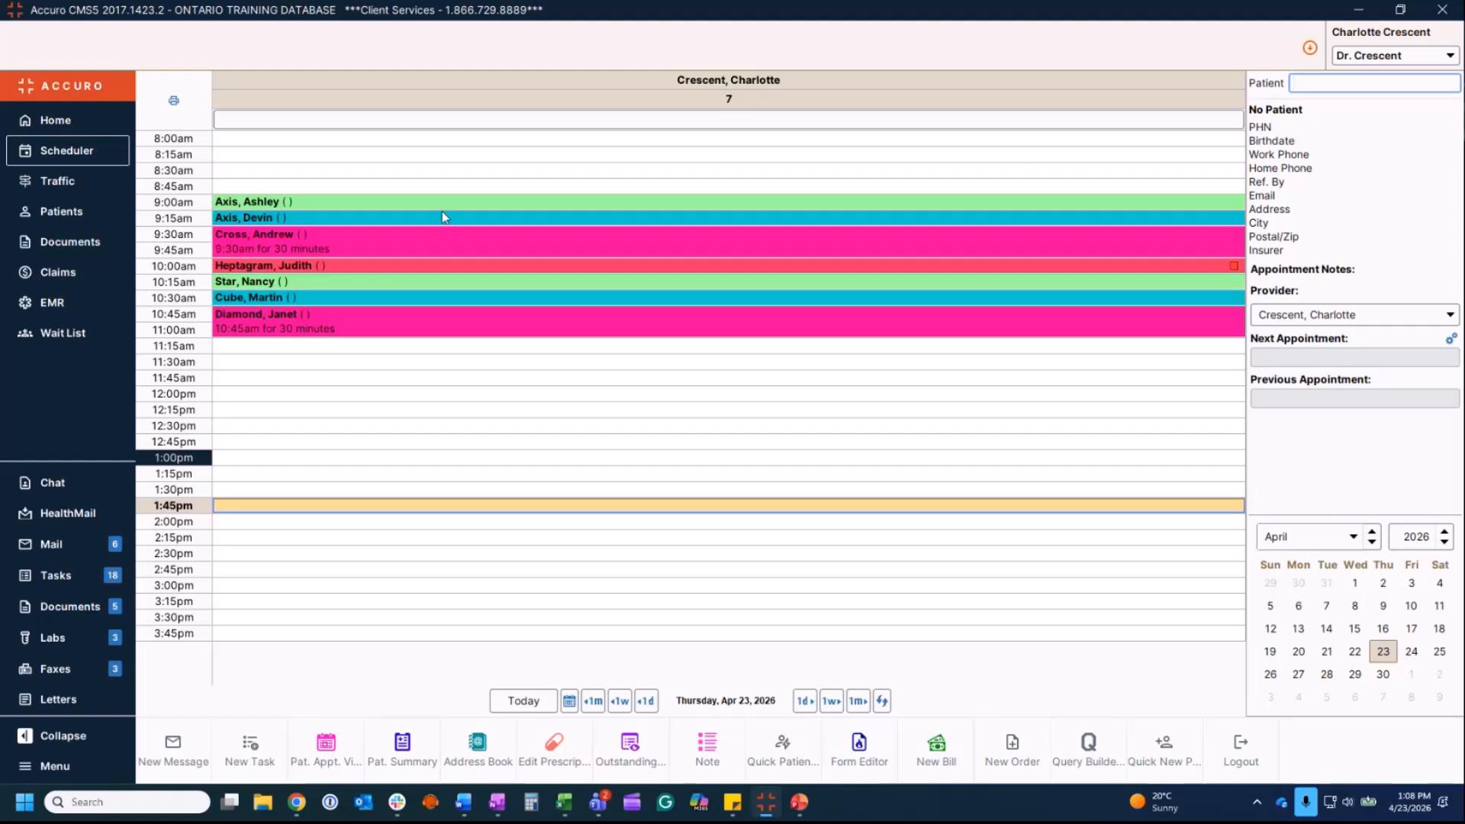
pyautogui.moveTo(422, 174); pyautogui.dragTo(425, 412)
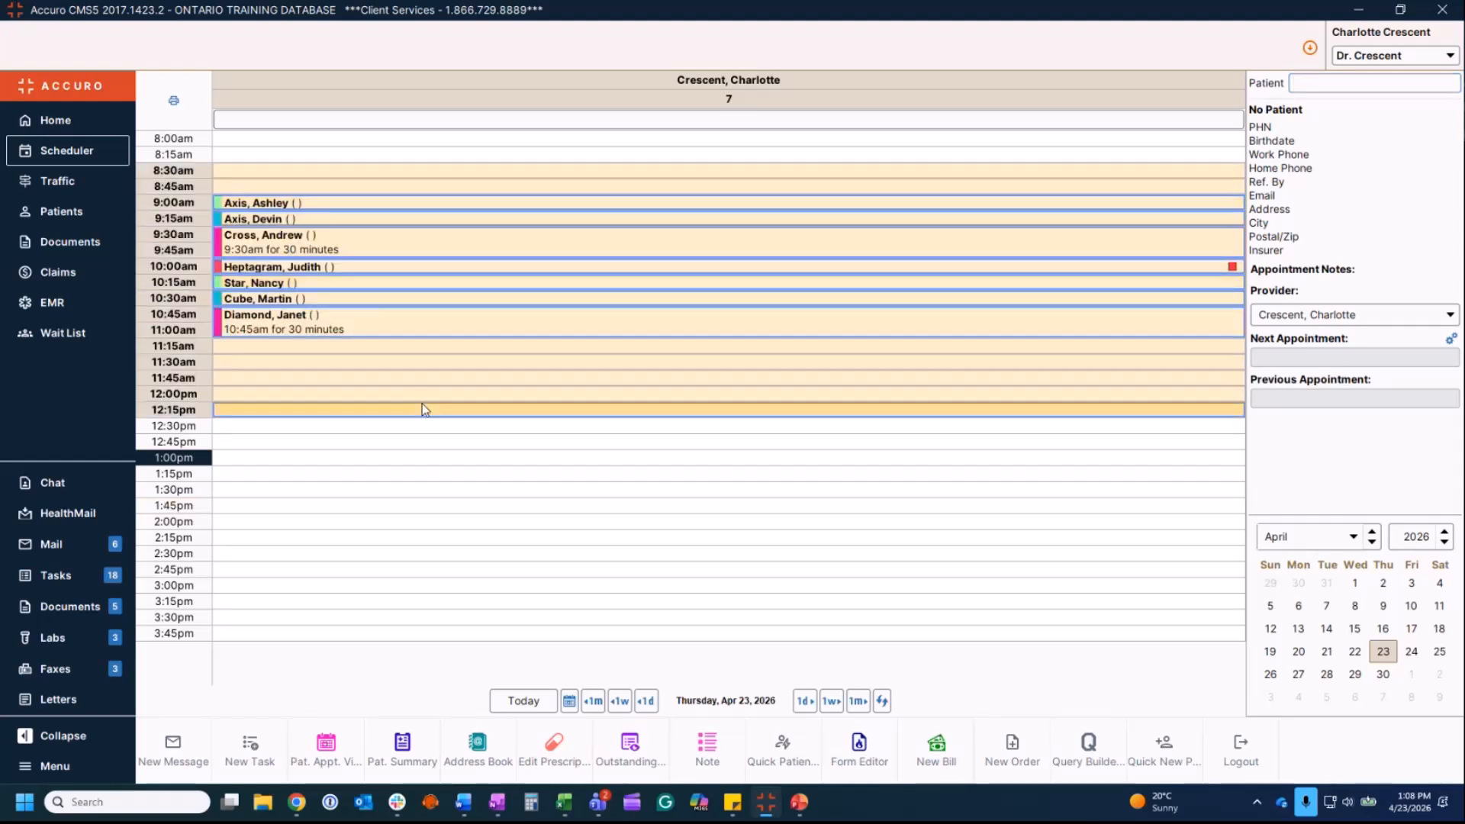
pyautogui.rightClick(417, 413)
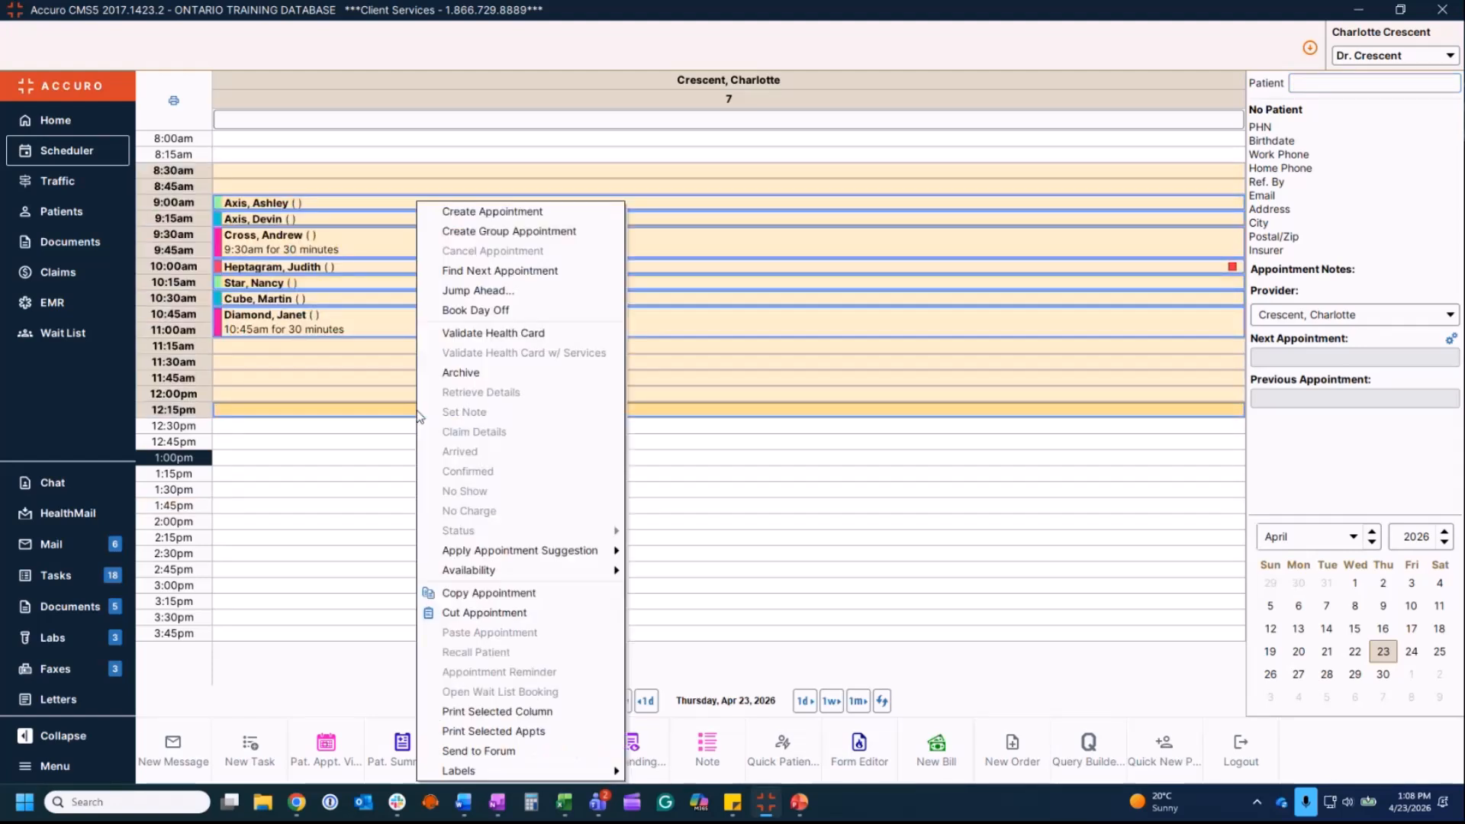
pyautogui.click(507, 334)
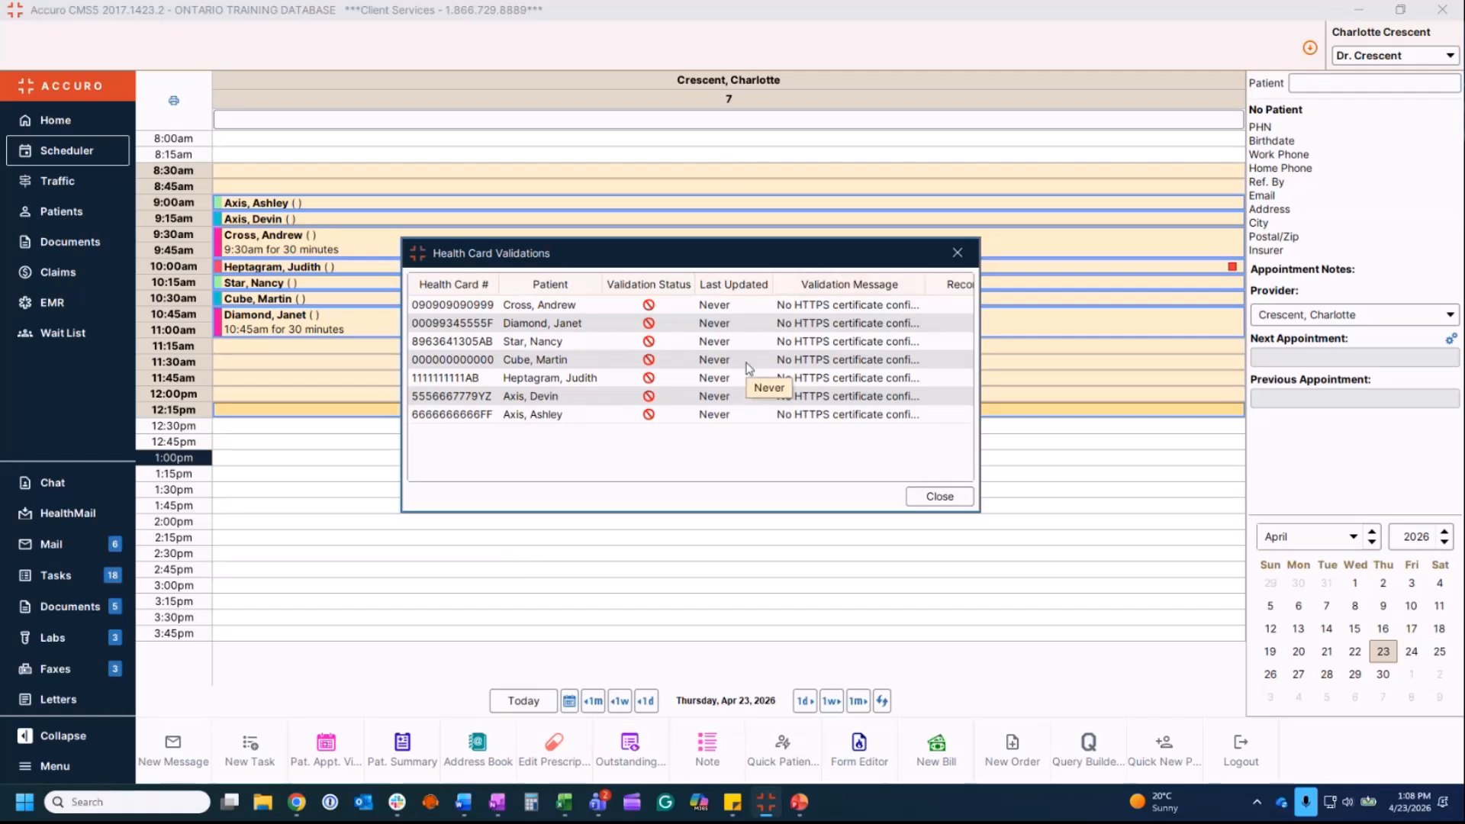
pyautogui.click(940, 497)
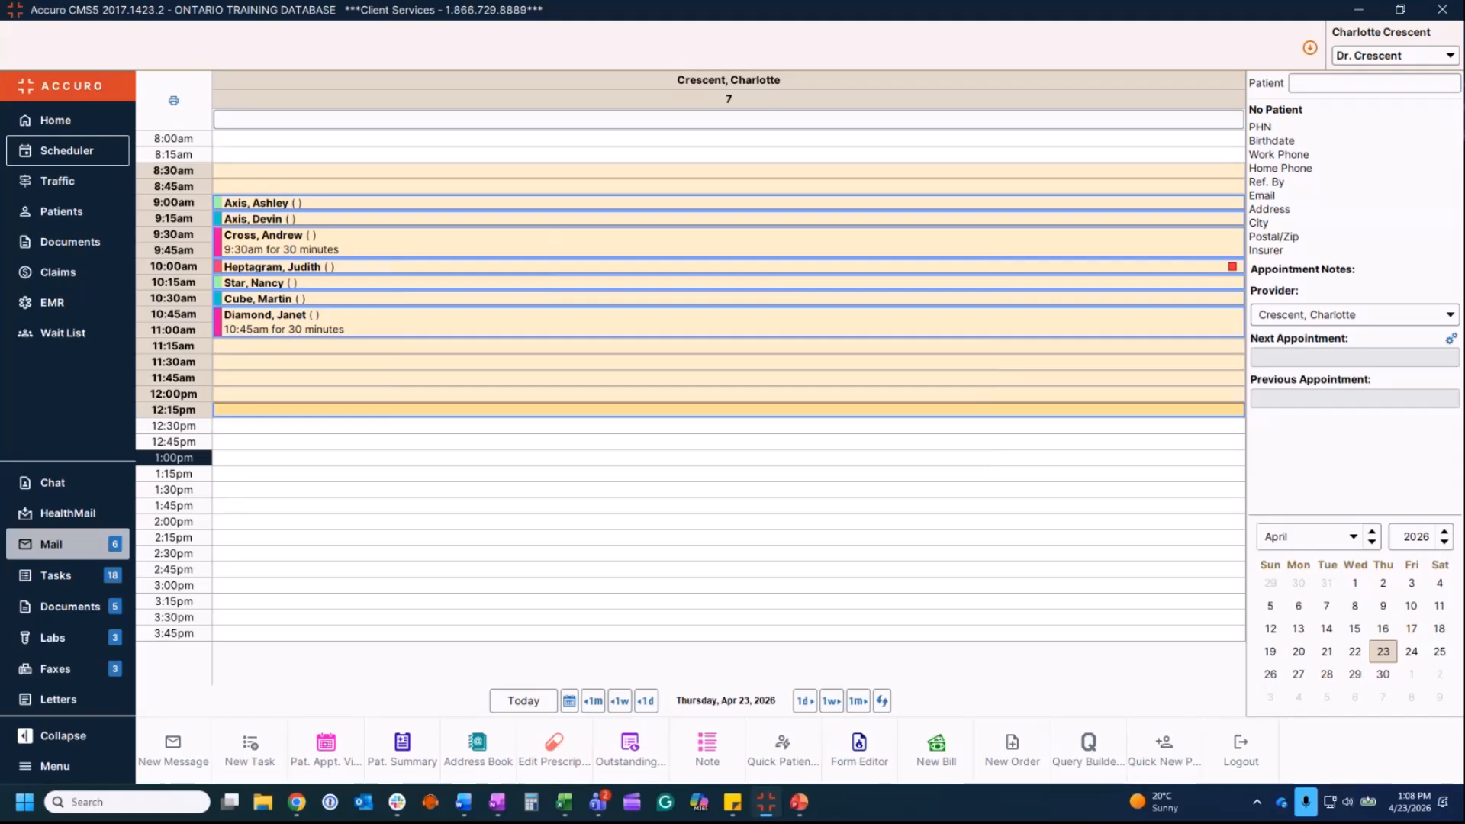
# Step: Return to Accuro and open Daily Claims for 04/23/2026
pyautogui.hotkey('alt', 'Tab')
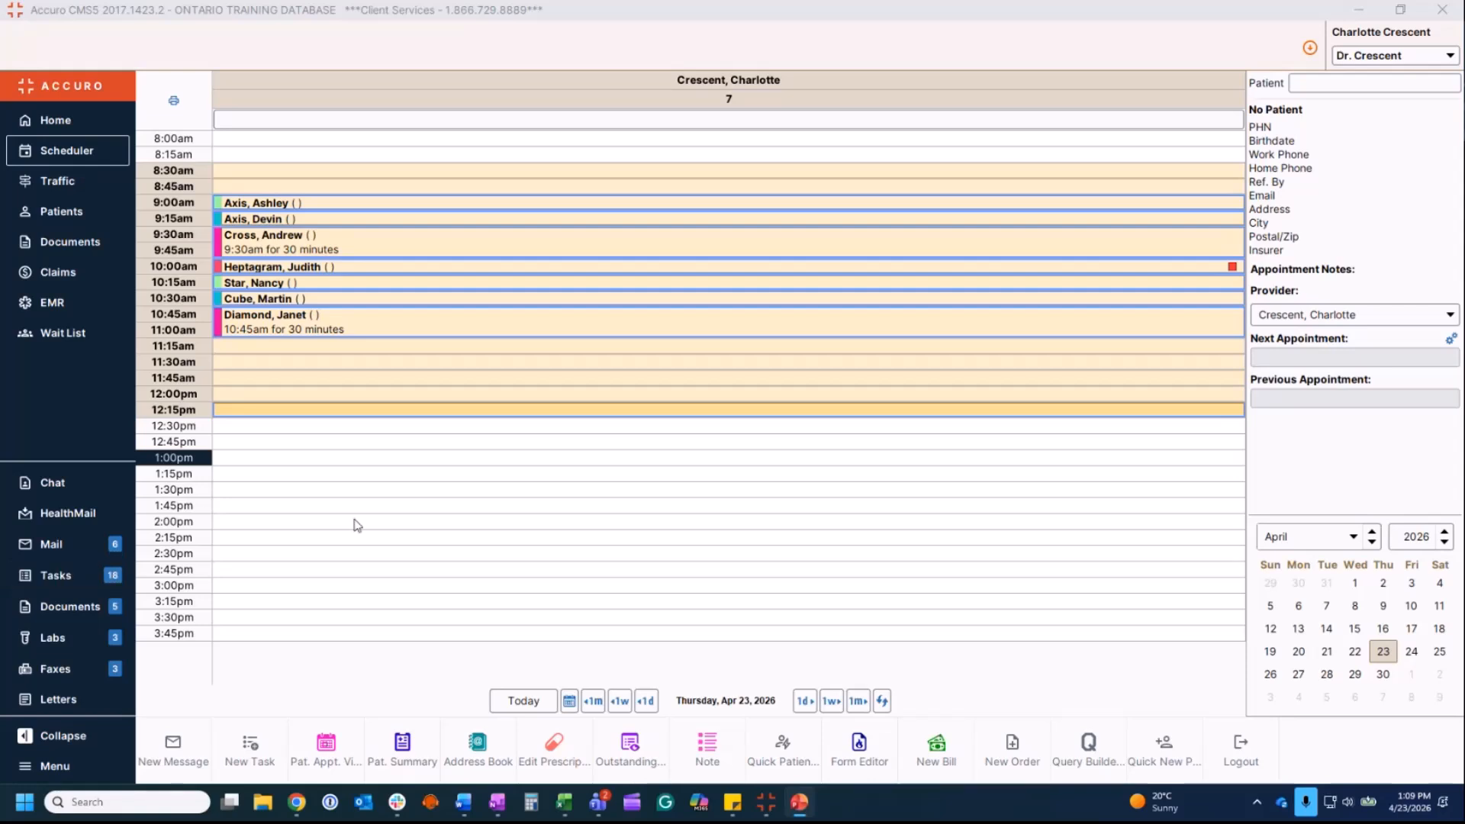
pyautogui.click(376, 506)
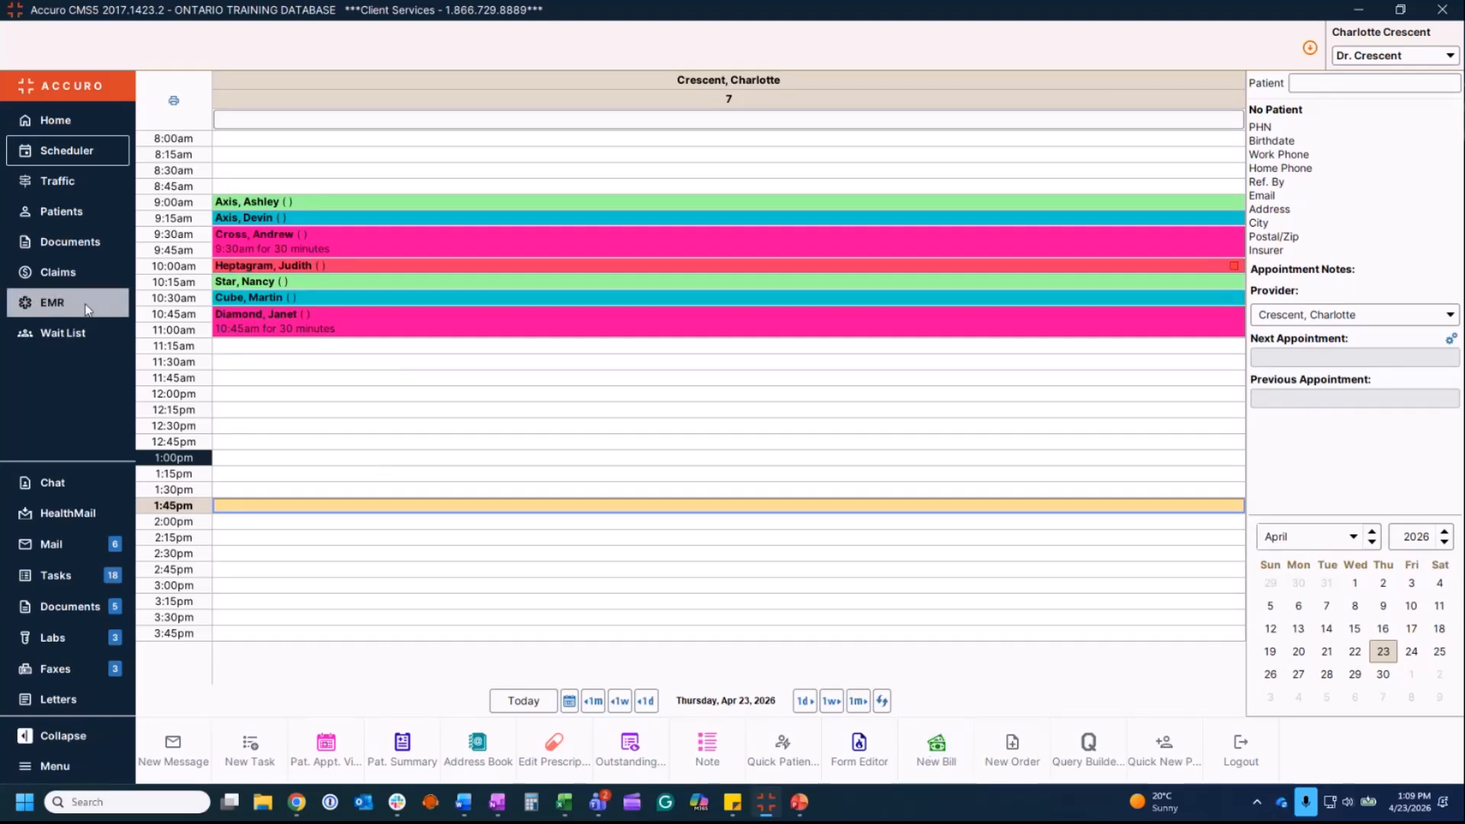
pyautogui.click(87, 284)
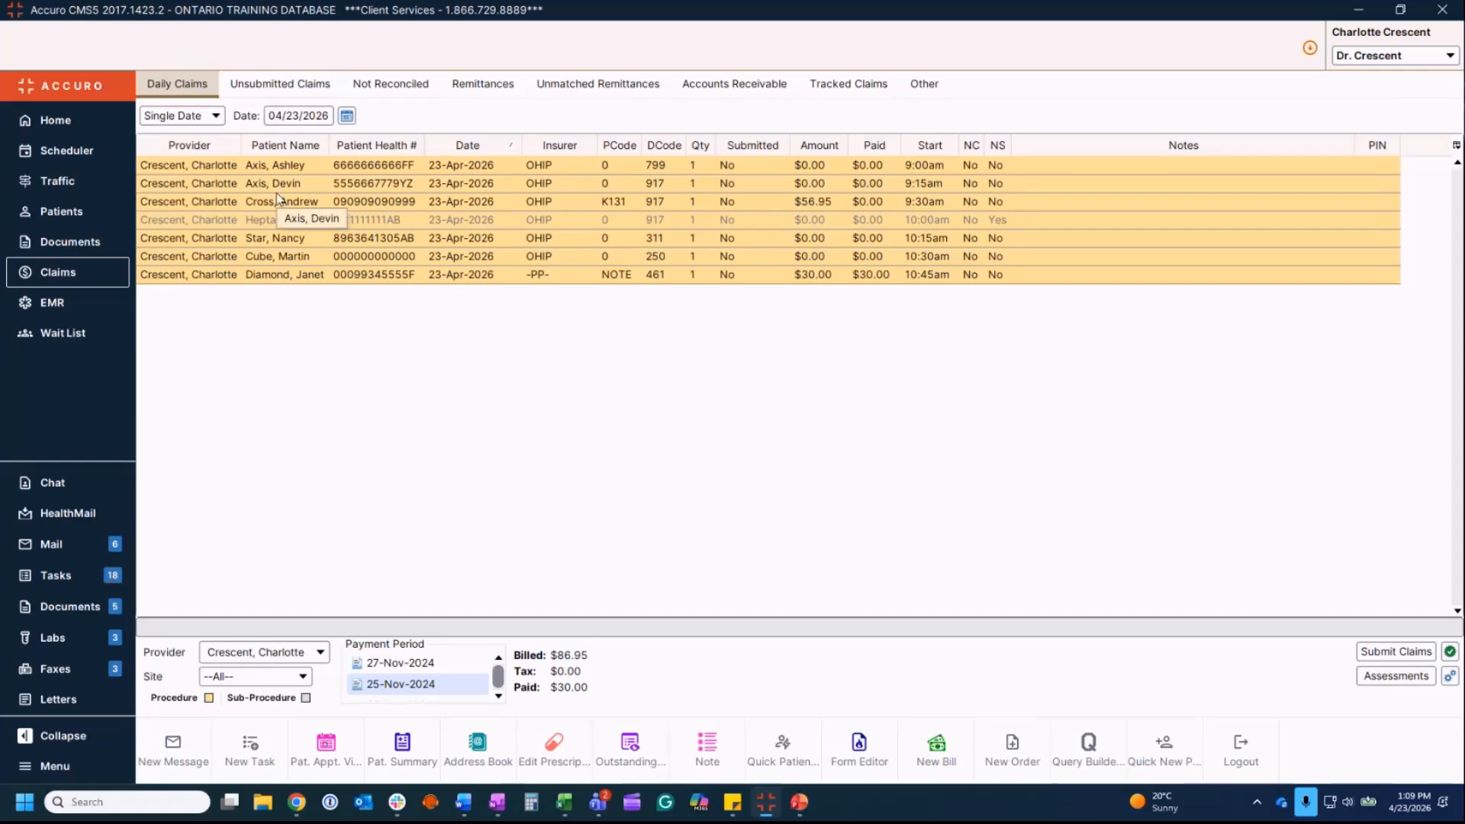
# Step: Keep Daily Claims on a single date, select the 9:00am claim's patient, and return to the Scheduler
pyautogui.click(217, 118)
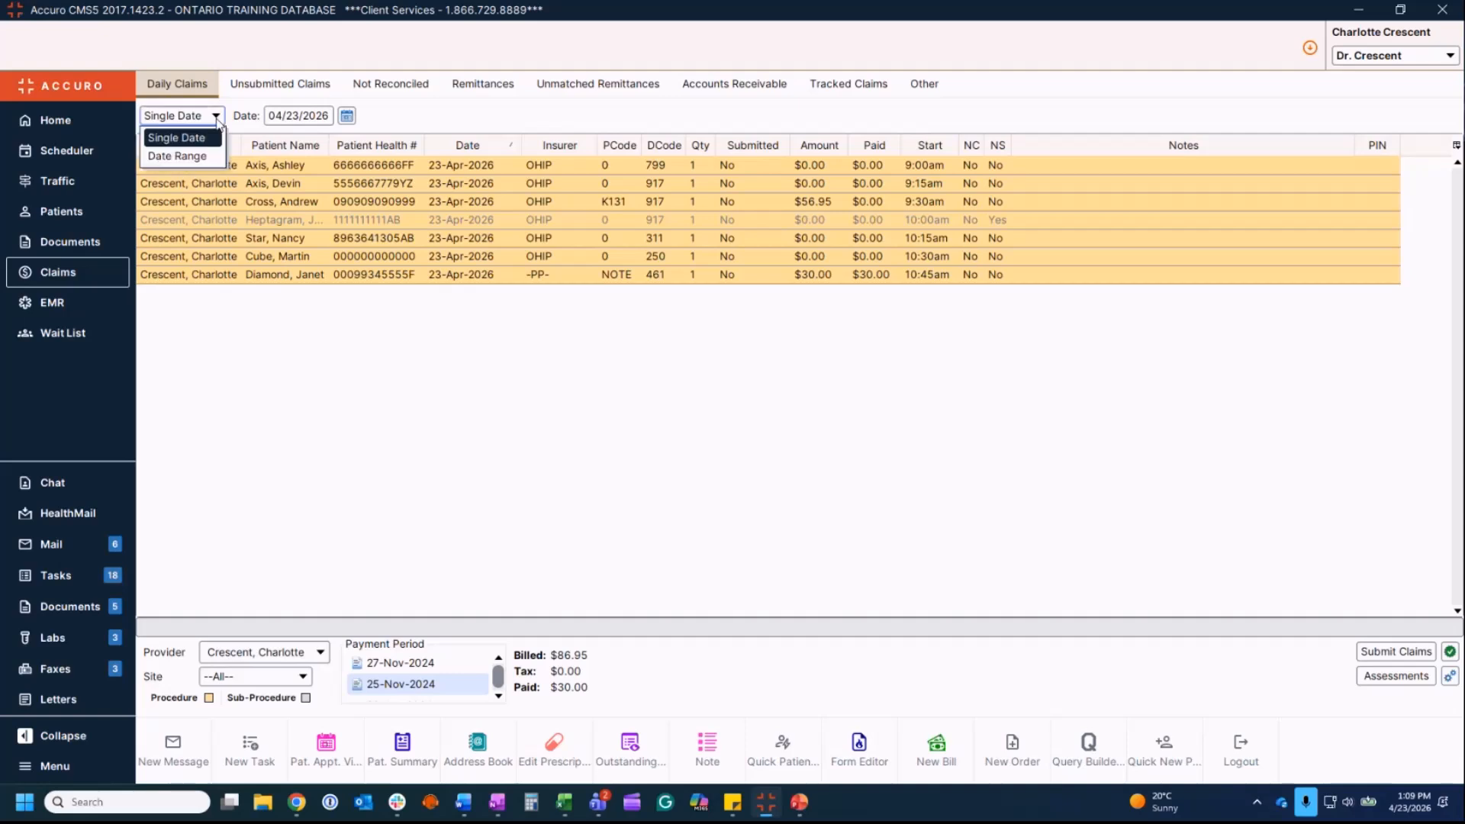
pyautogui.click(217, 119)
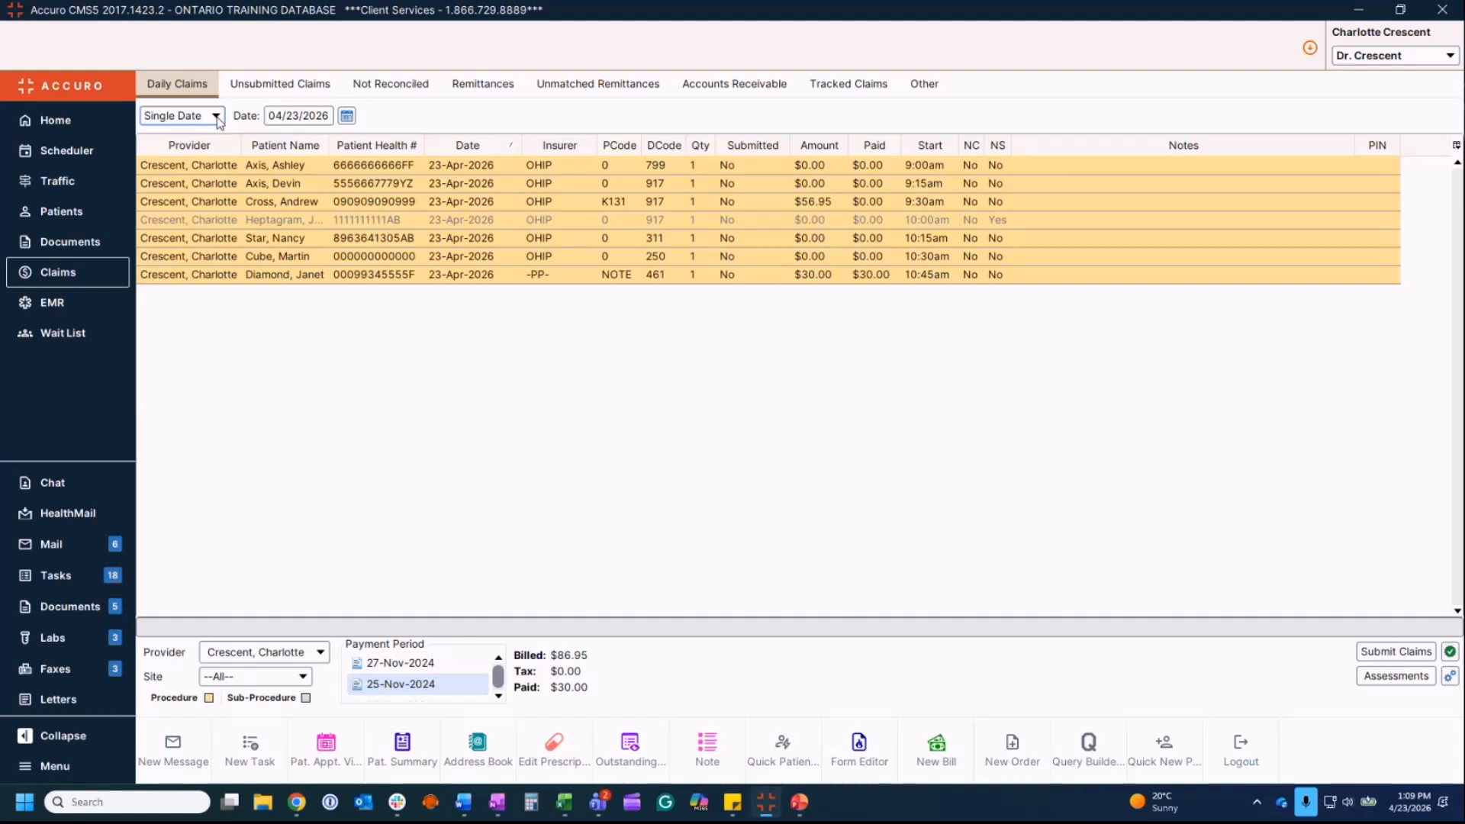
pyautogui.rightClick(296, 169)
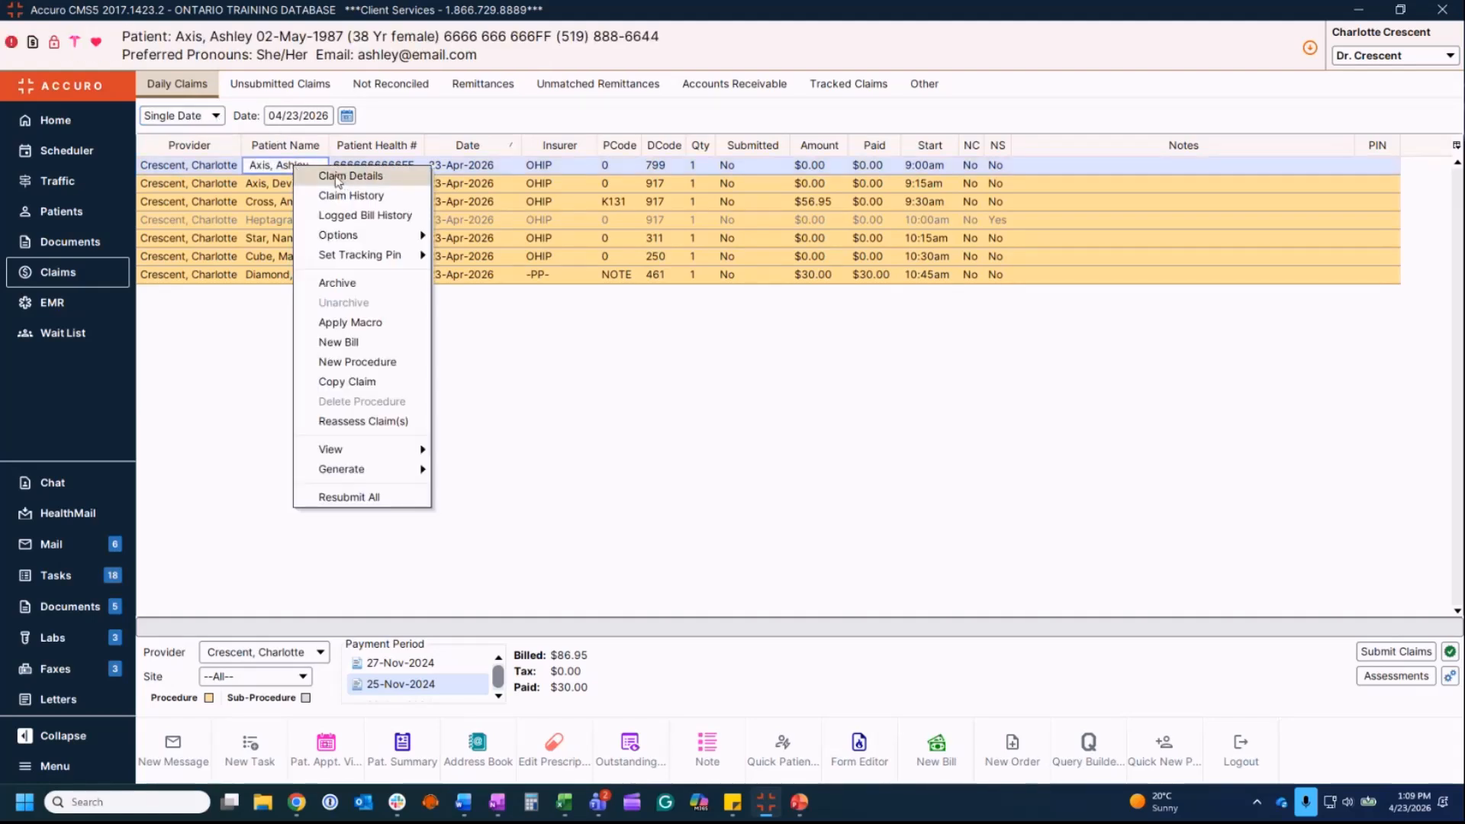
pyautogui.click(260, 170)
pyautogui.click(260, 169)
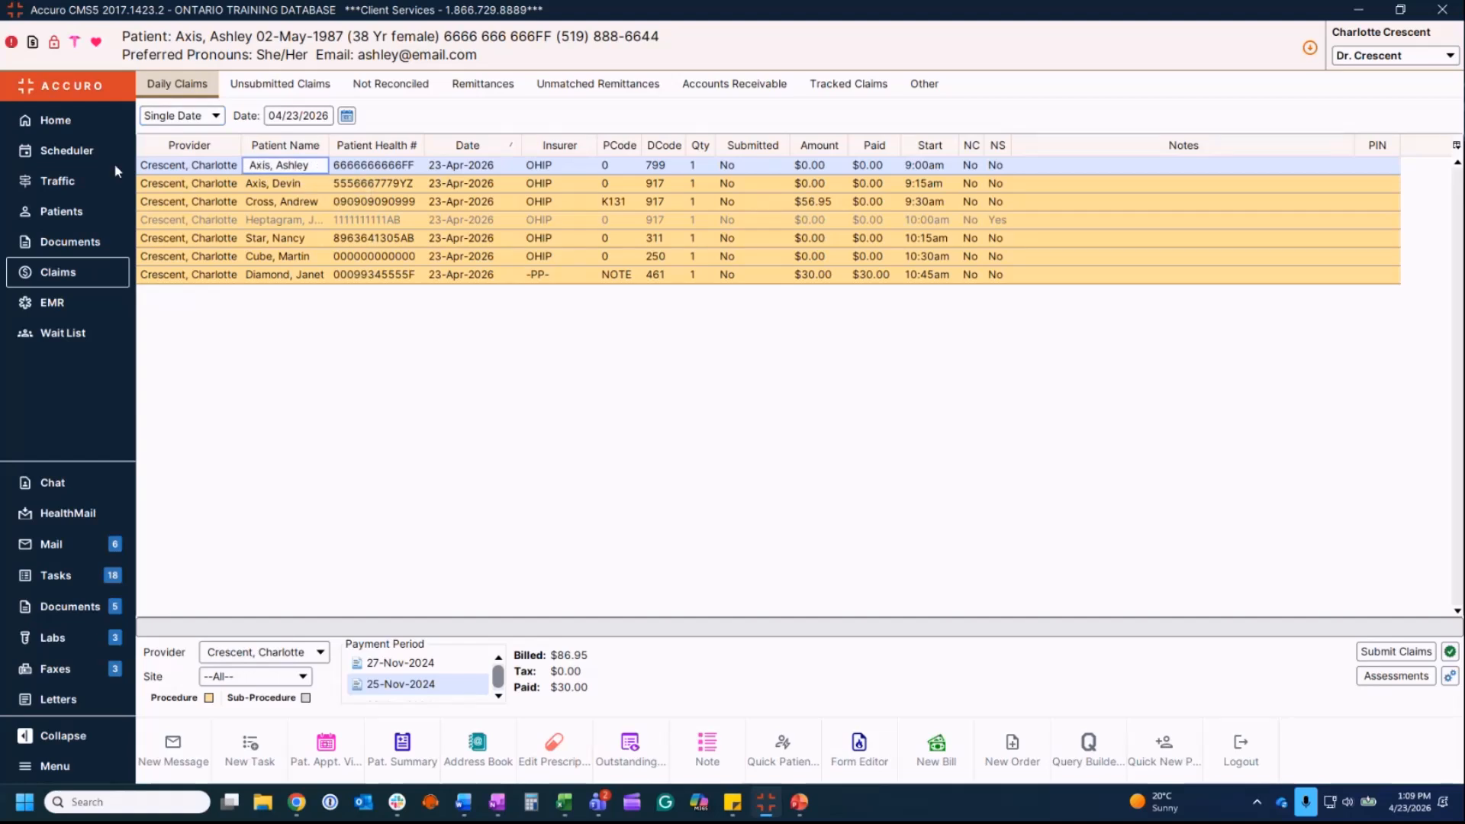
pyautogui.click(76, 151)
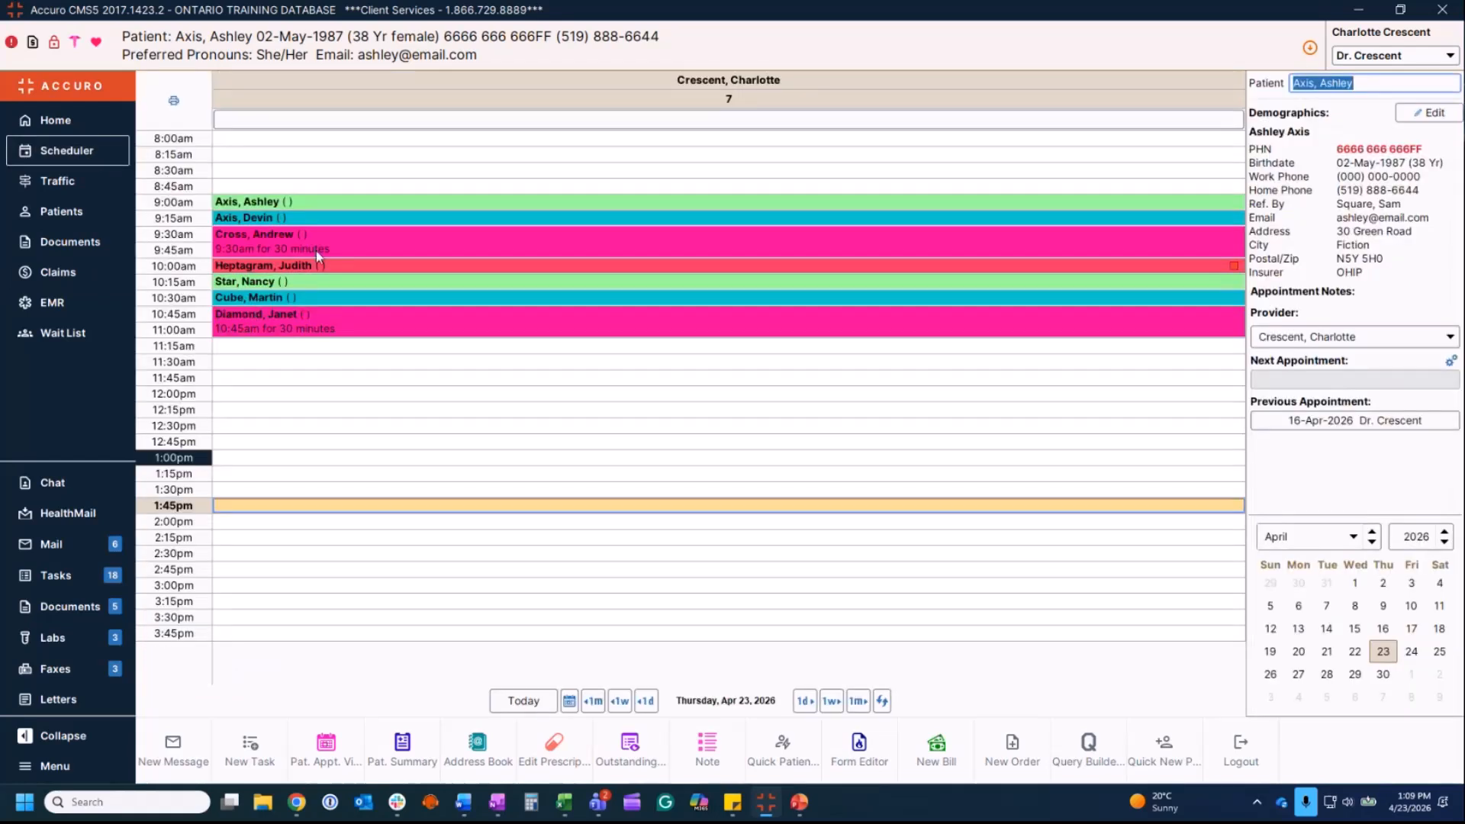
# Step: Select the 9:00am appointment and bring up the EMR day sheet
pyautogui.click(307, 203)
pyautogui.rightClick(307, 203)
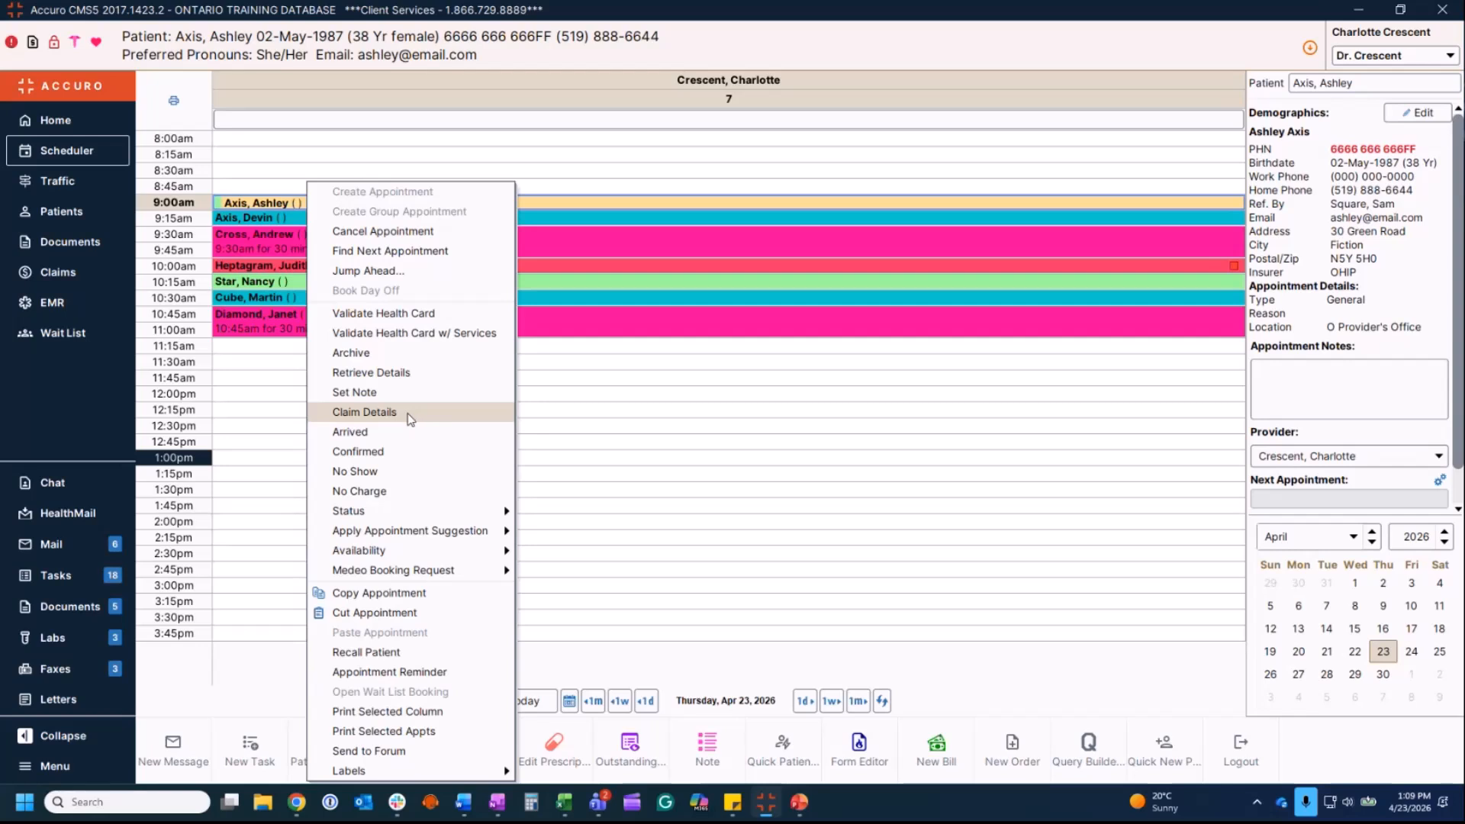
pyautogui.press('Escape')
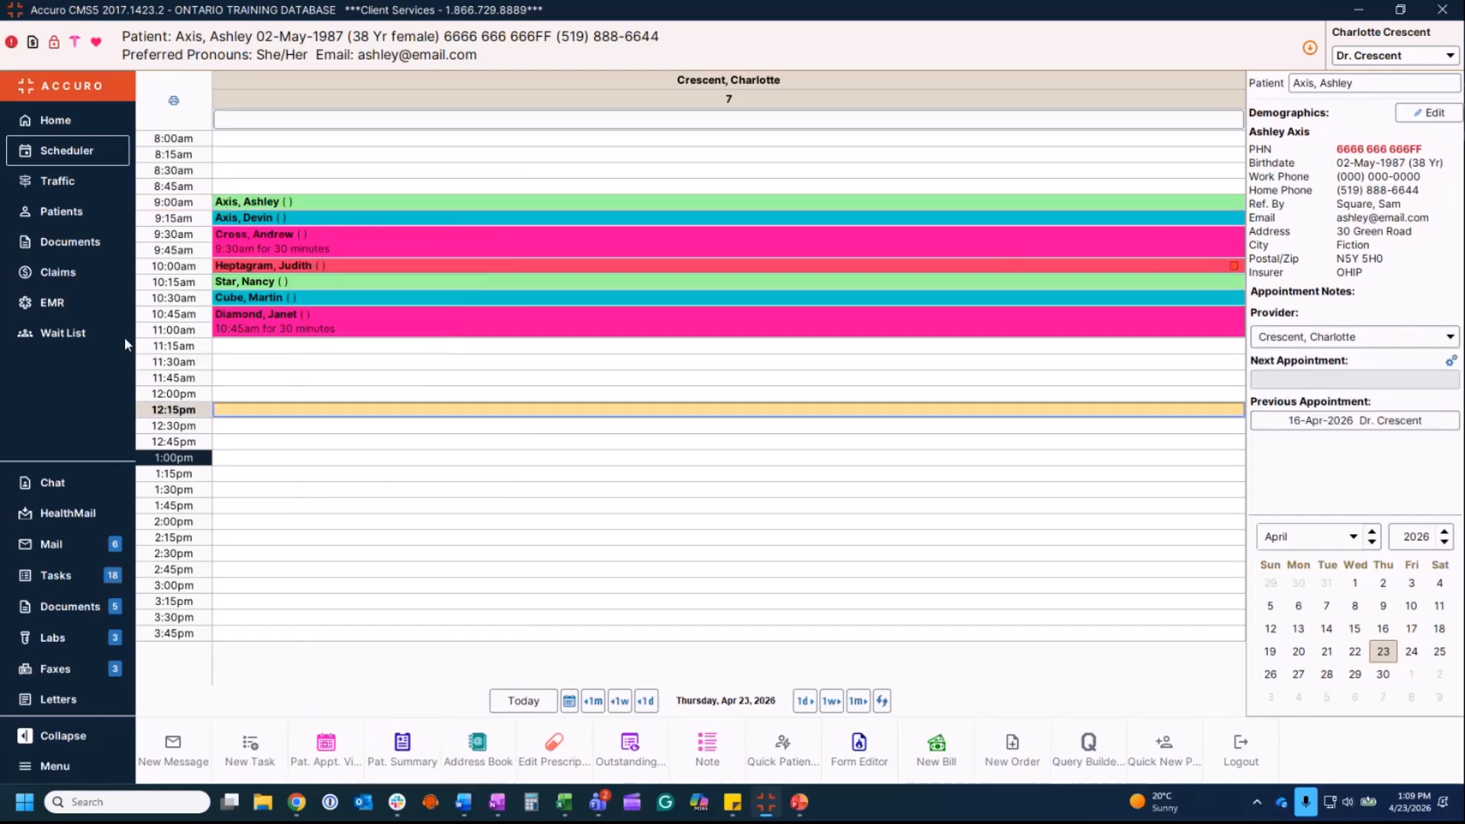
pyautogui.click(76, 303)
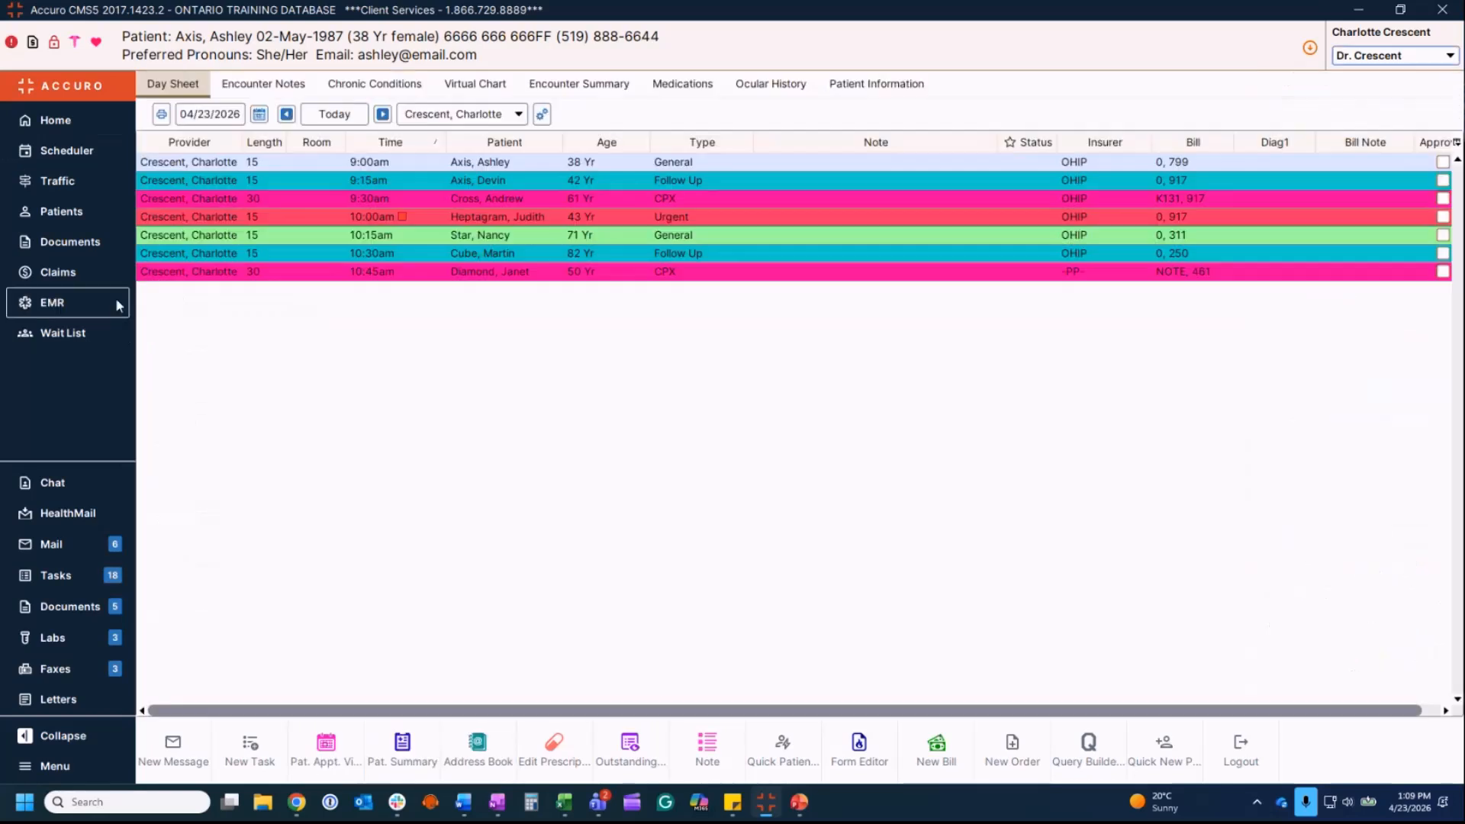
# Step: View the 9:00am patient's bill and today's visit note, then return to Daily Claims
pyautogui.rightClick(267, 166)
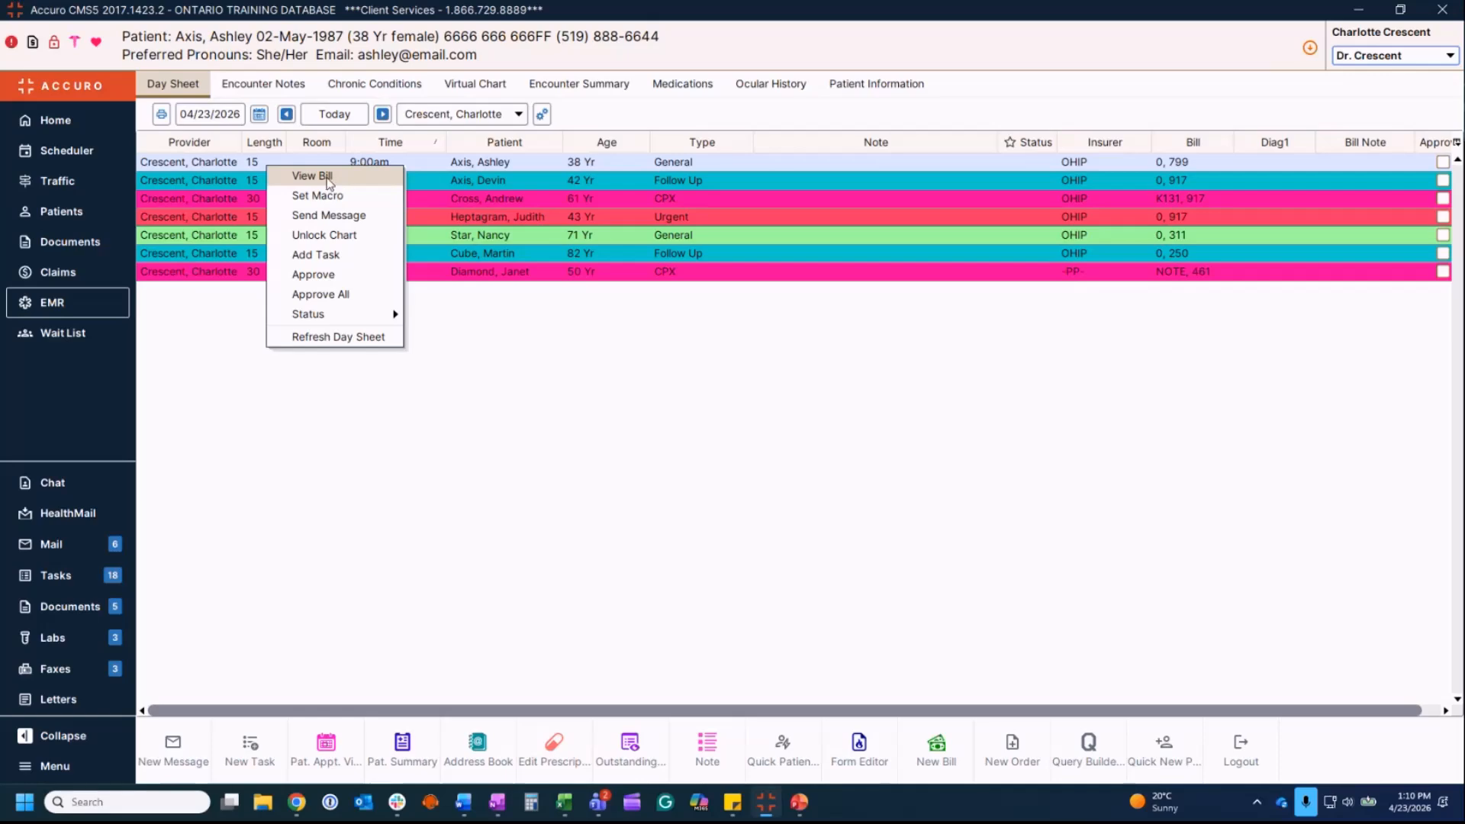
pyautogui.click(278, 89)
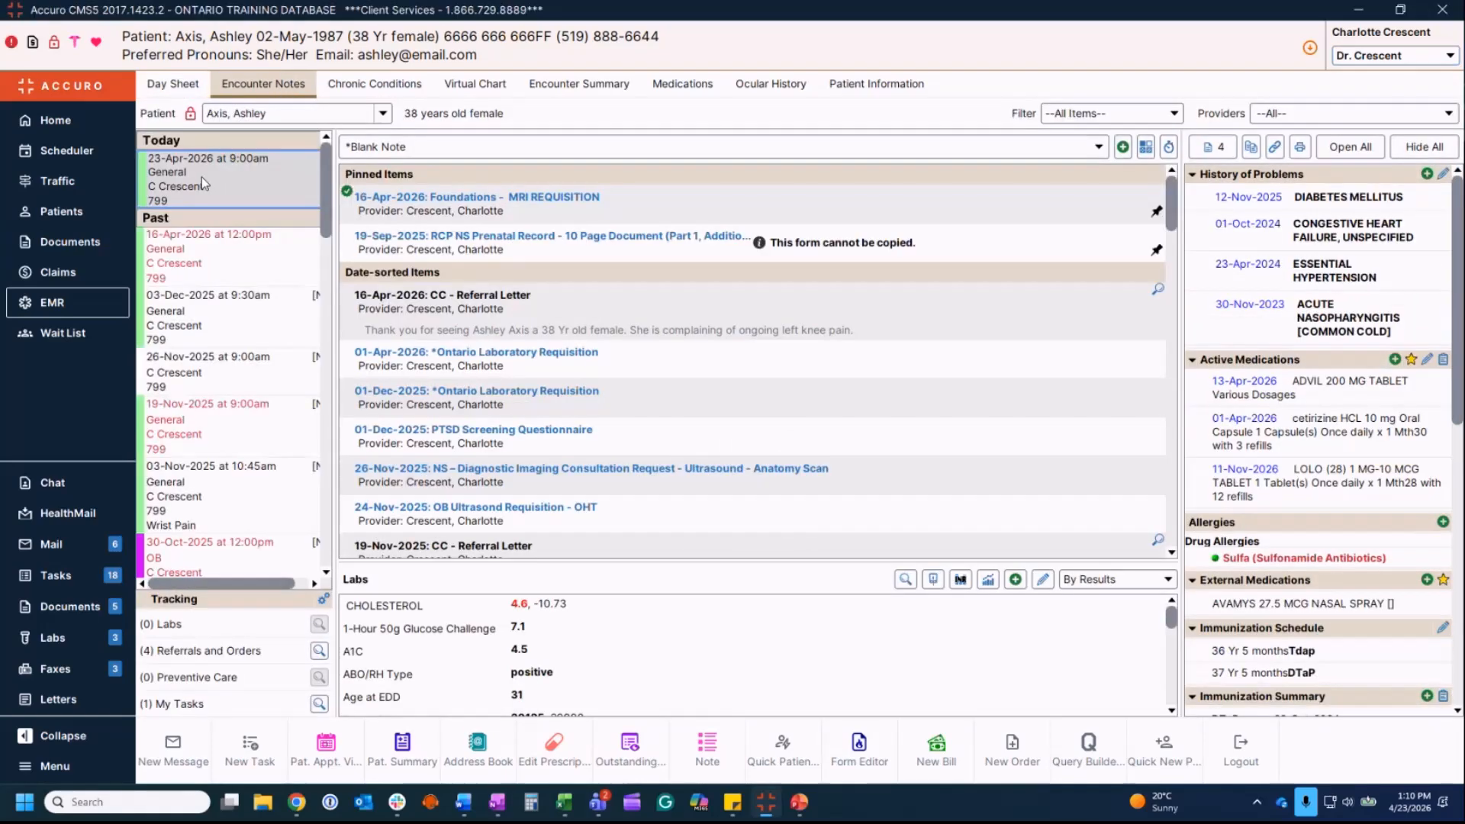
pyautogui.rightClick(201, 177)
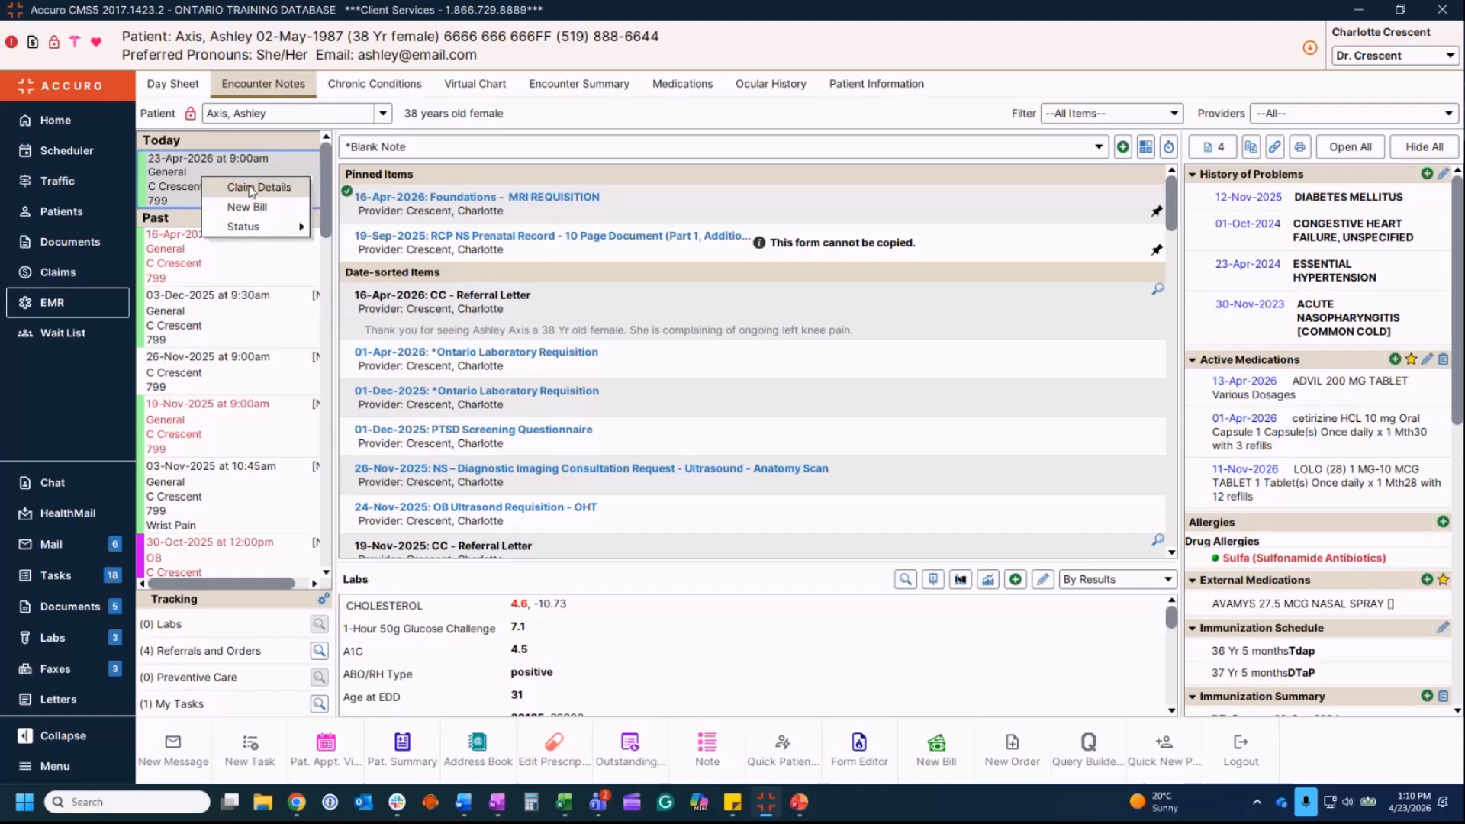
pyautogui.click(1123, 146)
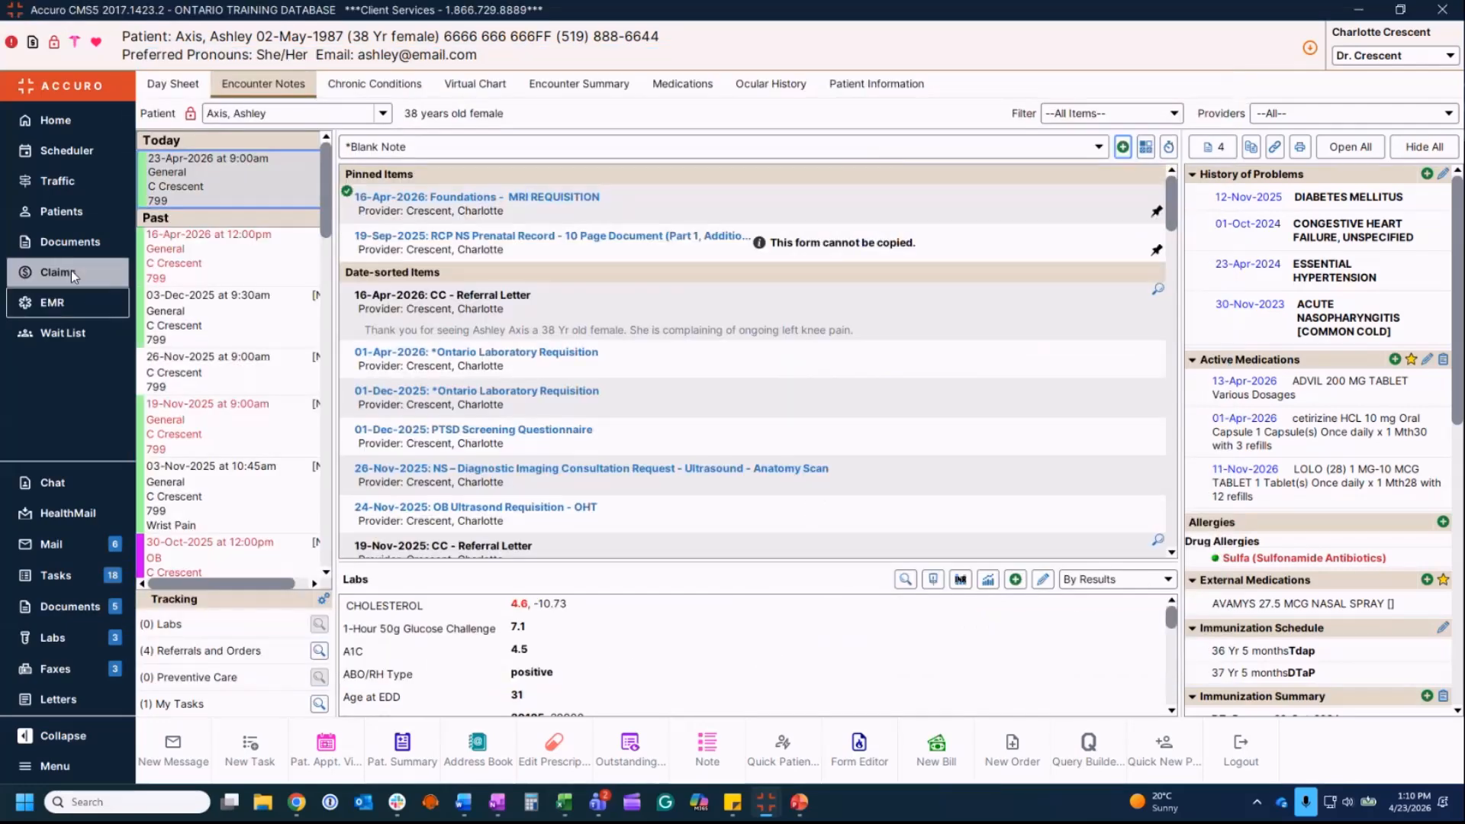
pyautogui.click(71, 270)
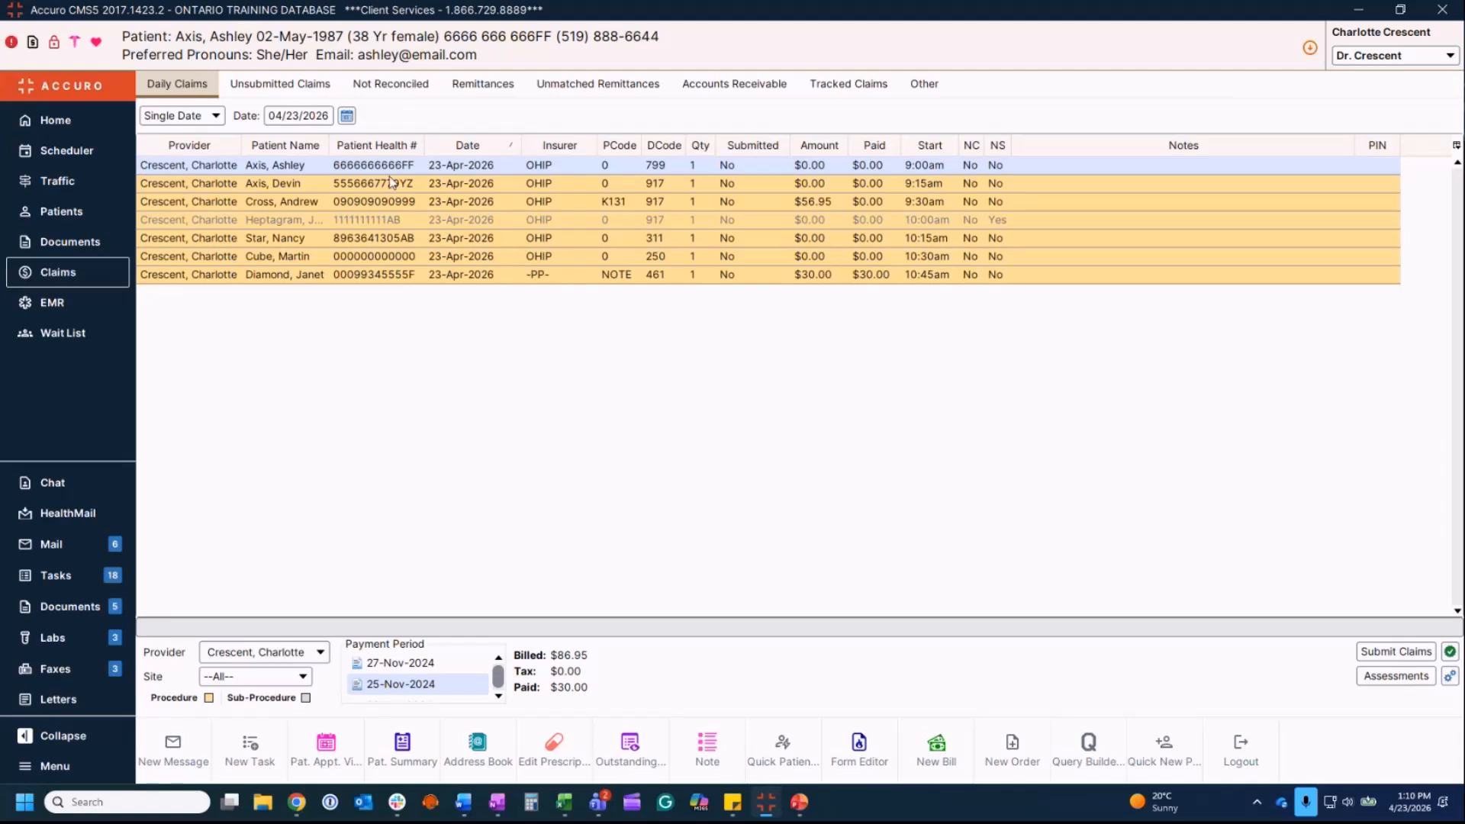
pyautogui.click(369, 166)
pyautogui.doubleClick(368, 166)
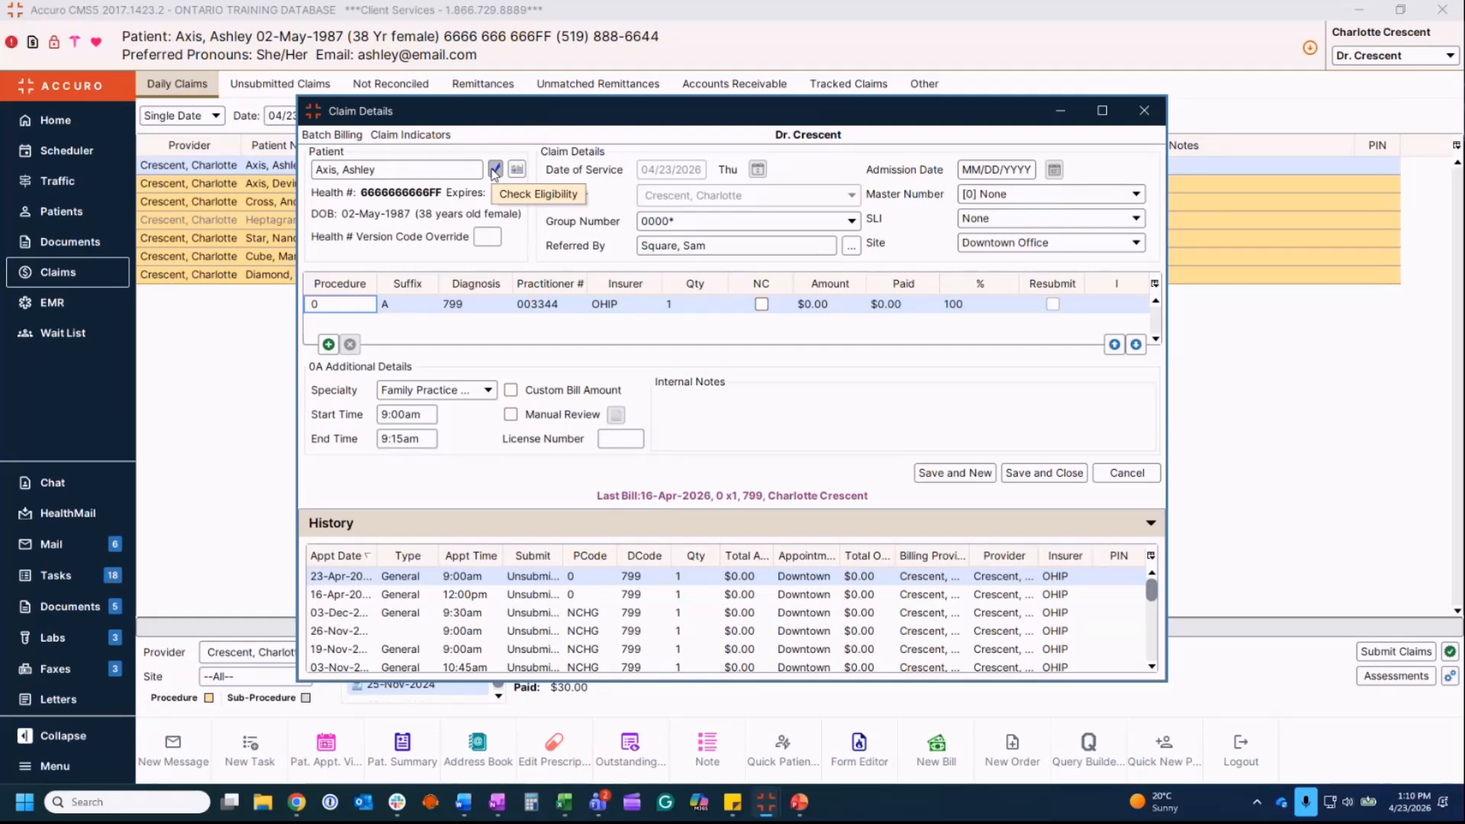
pyautogui.click(517, 169)
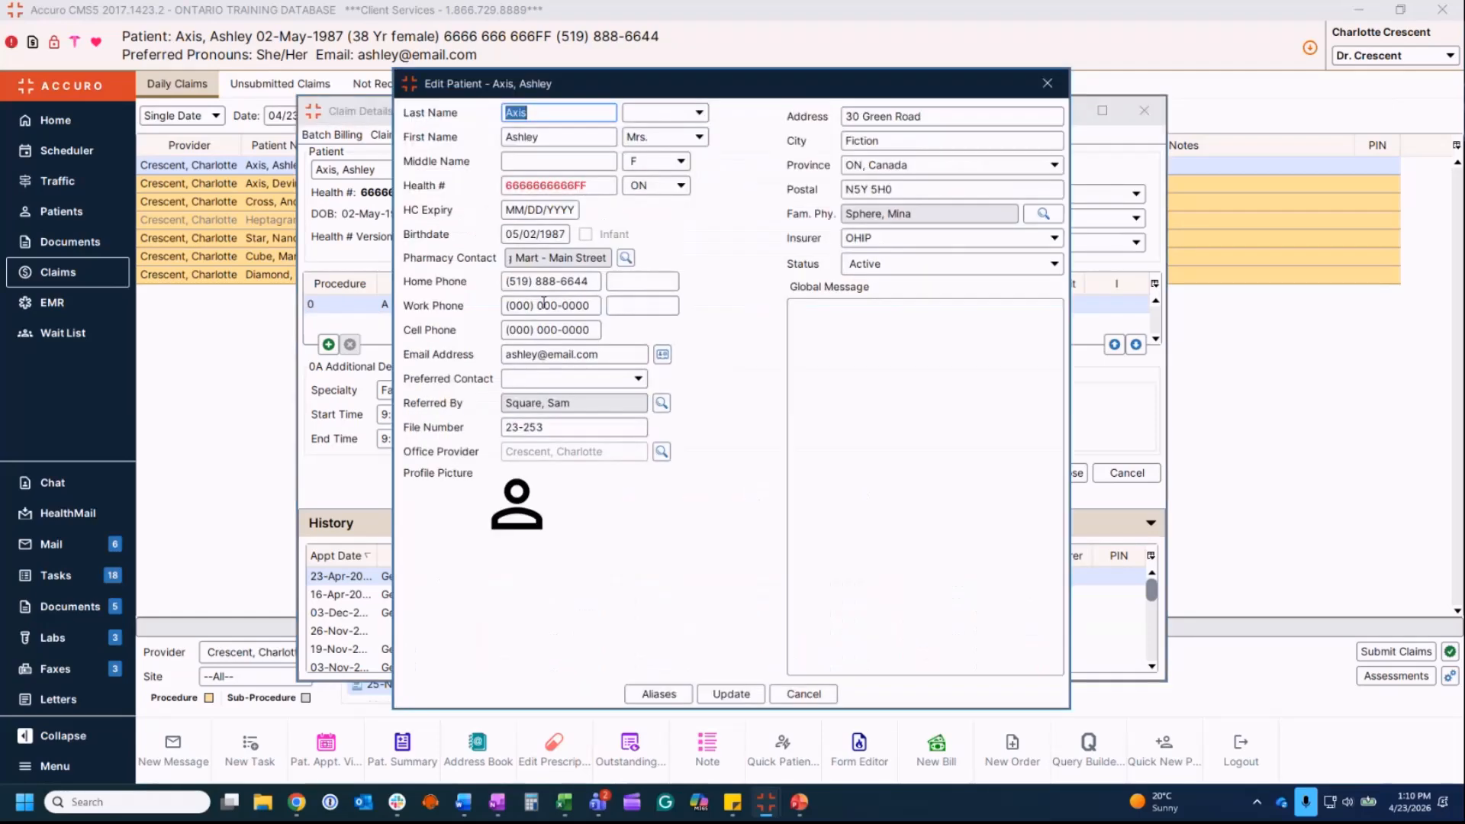
pyautogui.click(1047, 84)
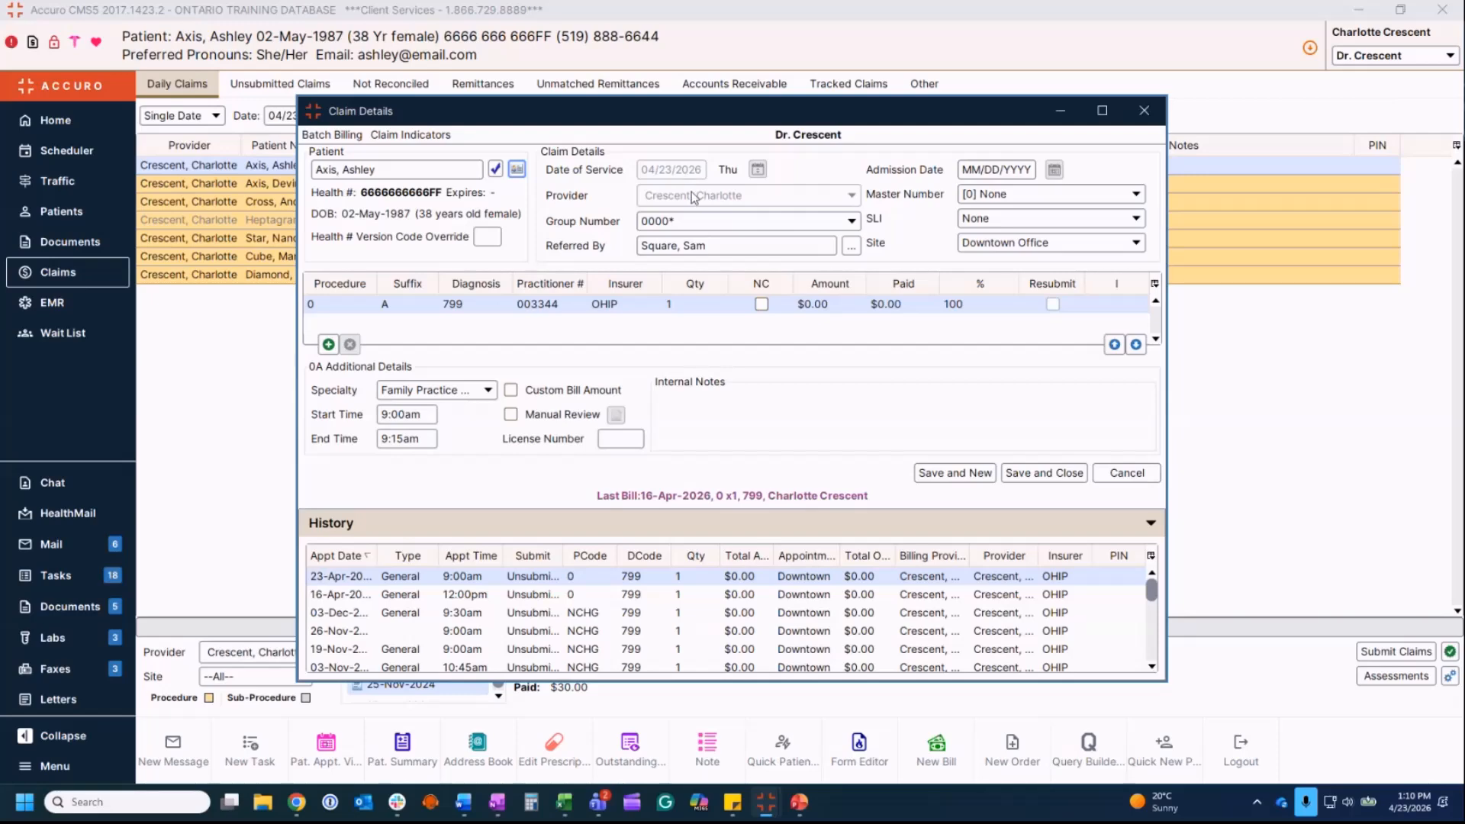
# Step: Start a new bill for the searched patient, keeping the default provider and group 0000*
pyautogui.click(1124, 472)
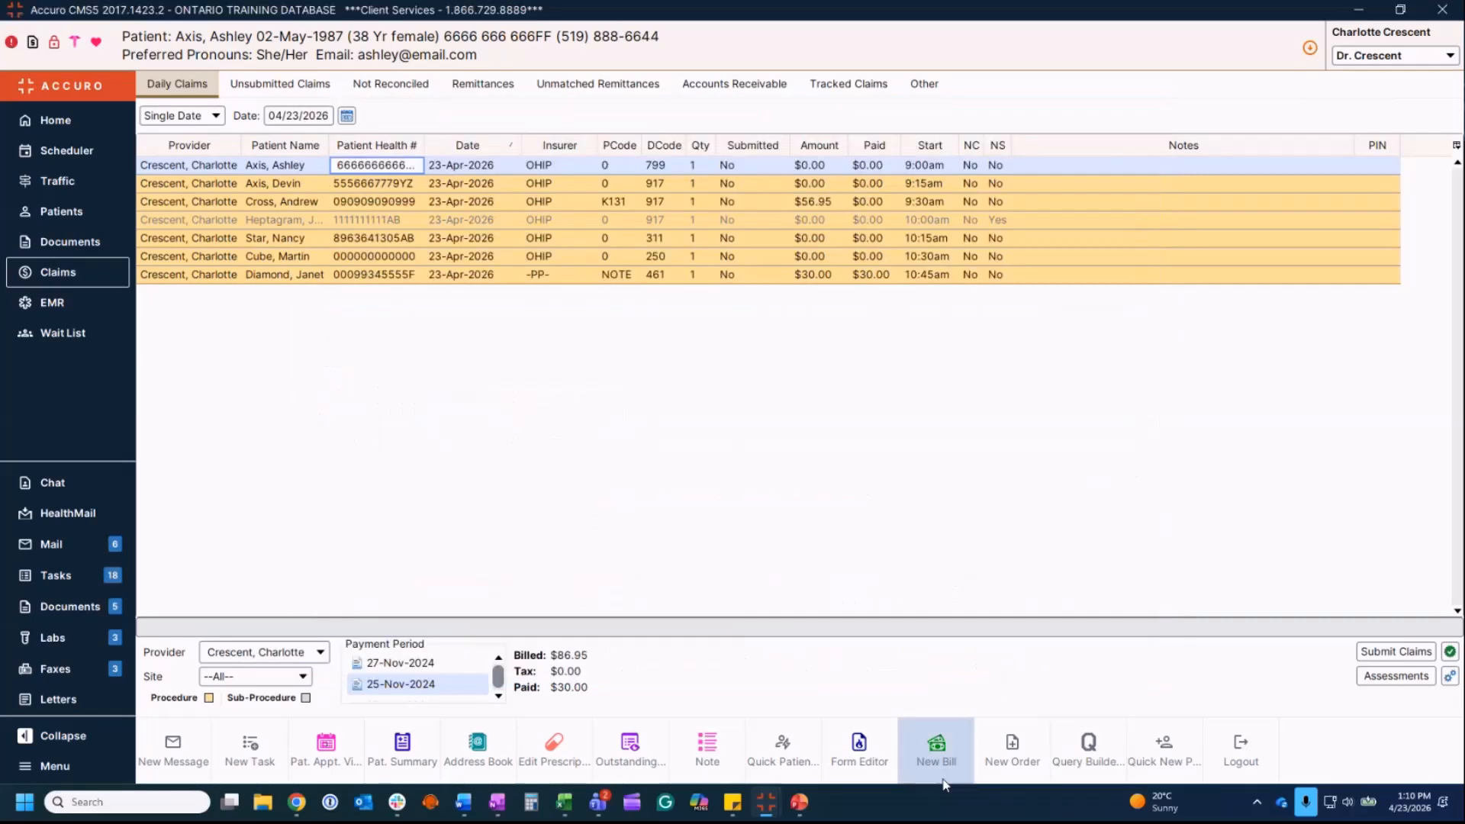
pyautogui.click(956, 763)
pyautogui.write('a')
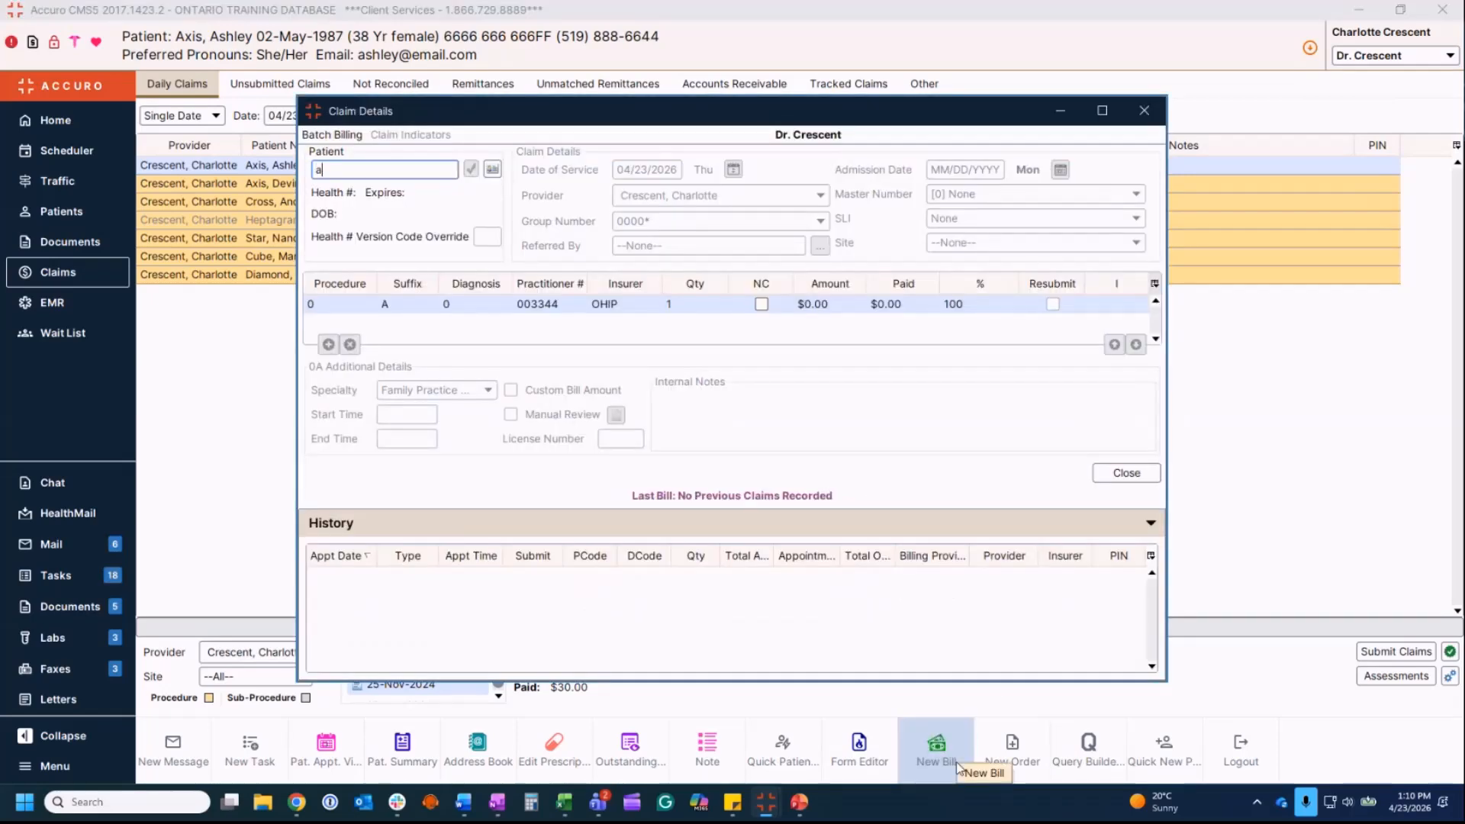
pyautogui.write('x,d')
pyautogui.doubleClick(501, 229)
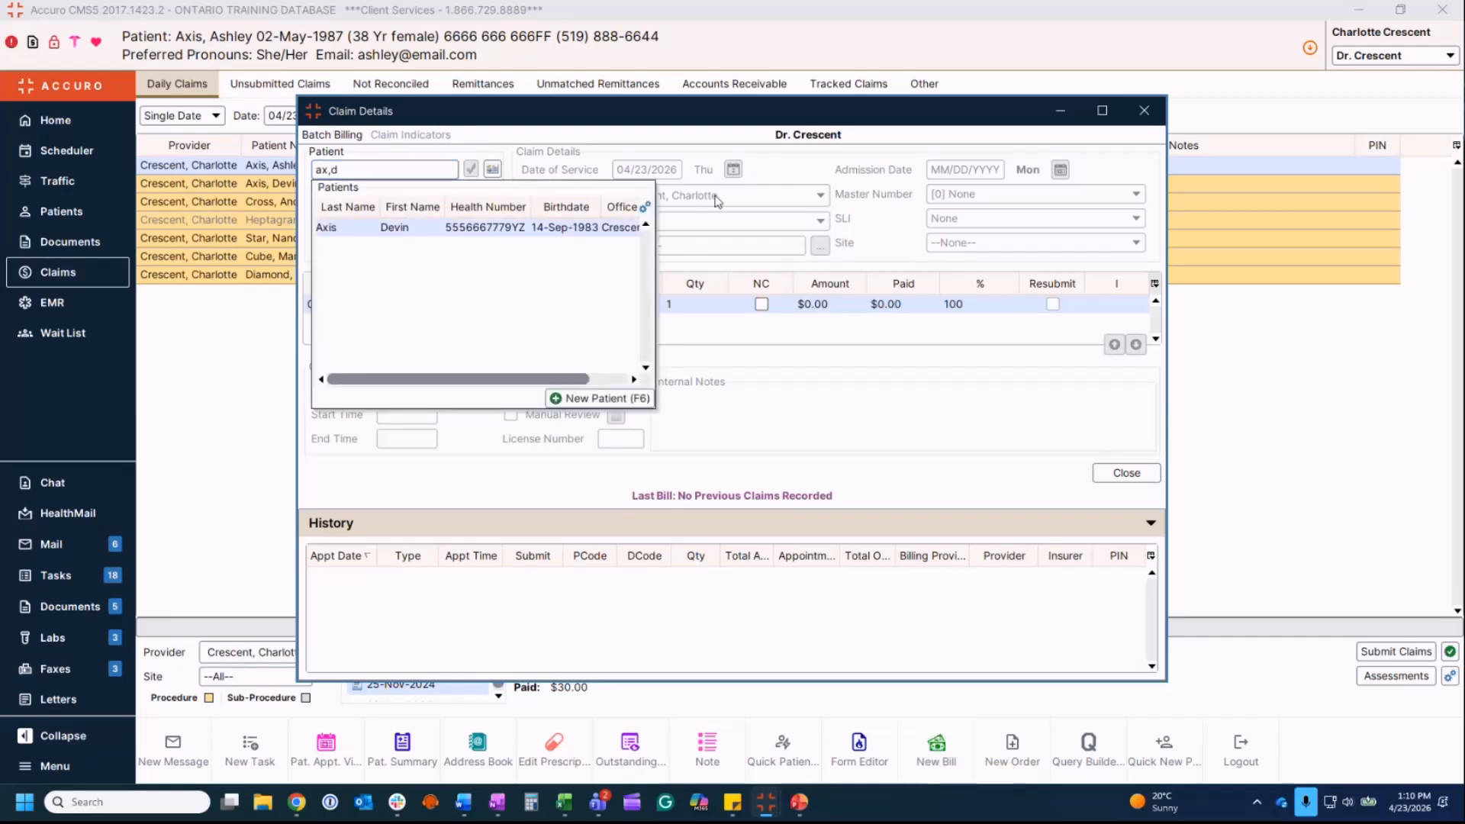
pyautogui.click(753, 196)
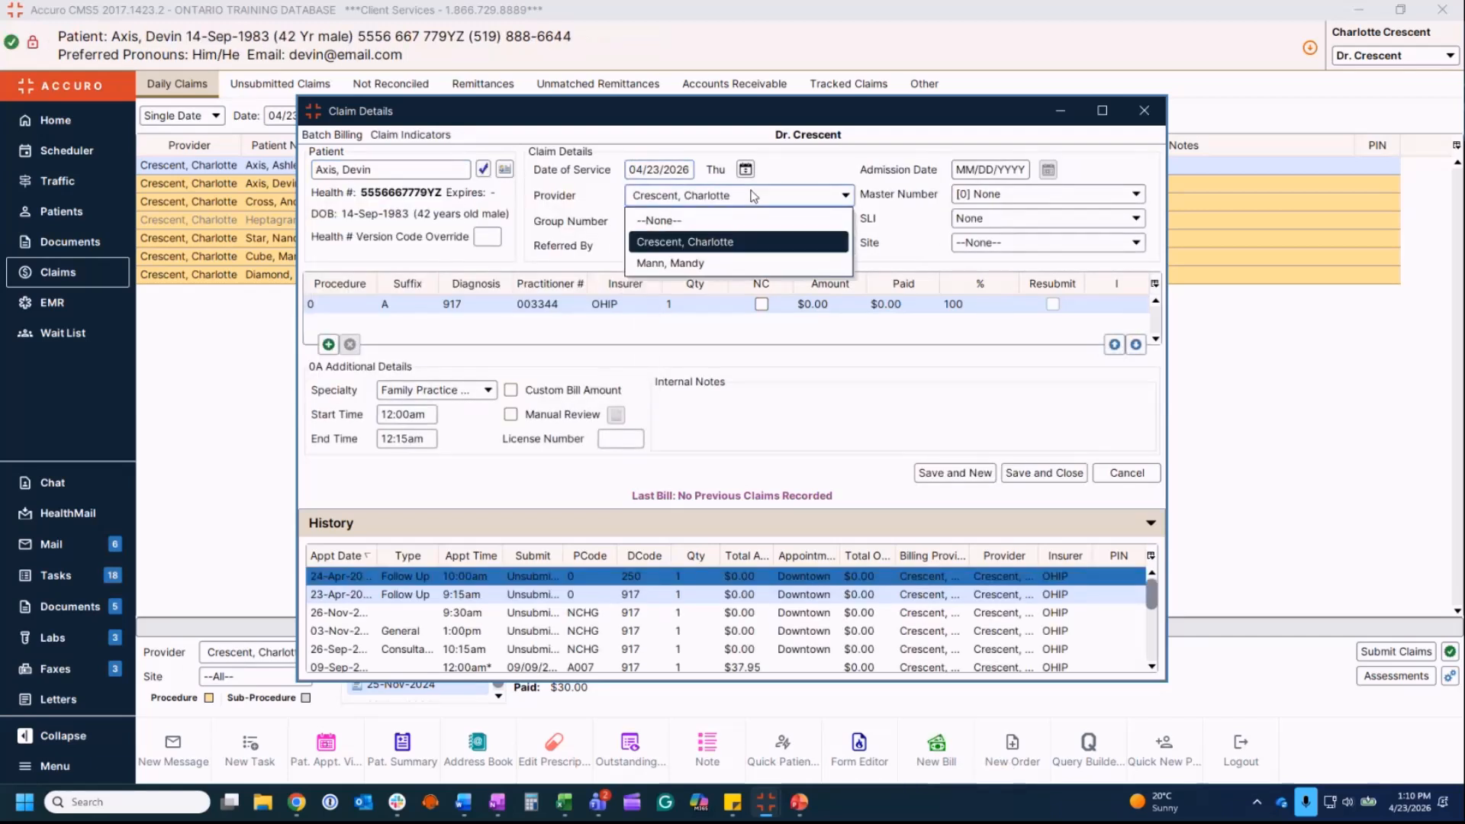
pyautogui.click(753, 196)
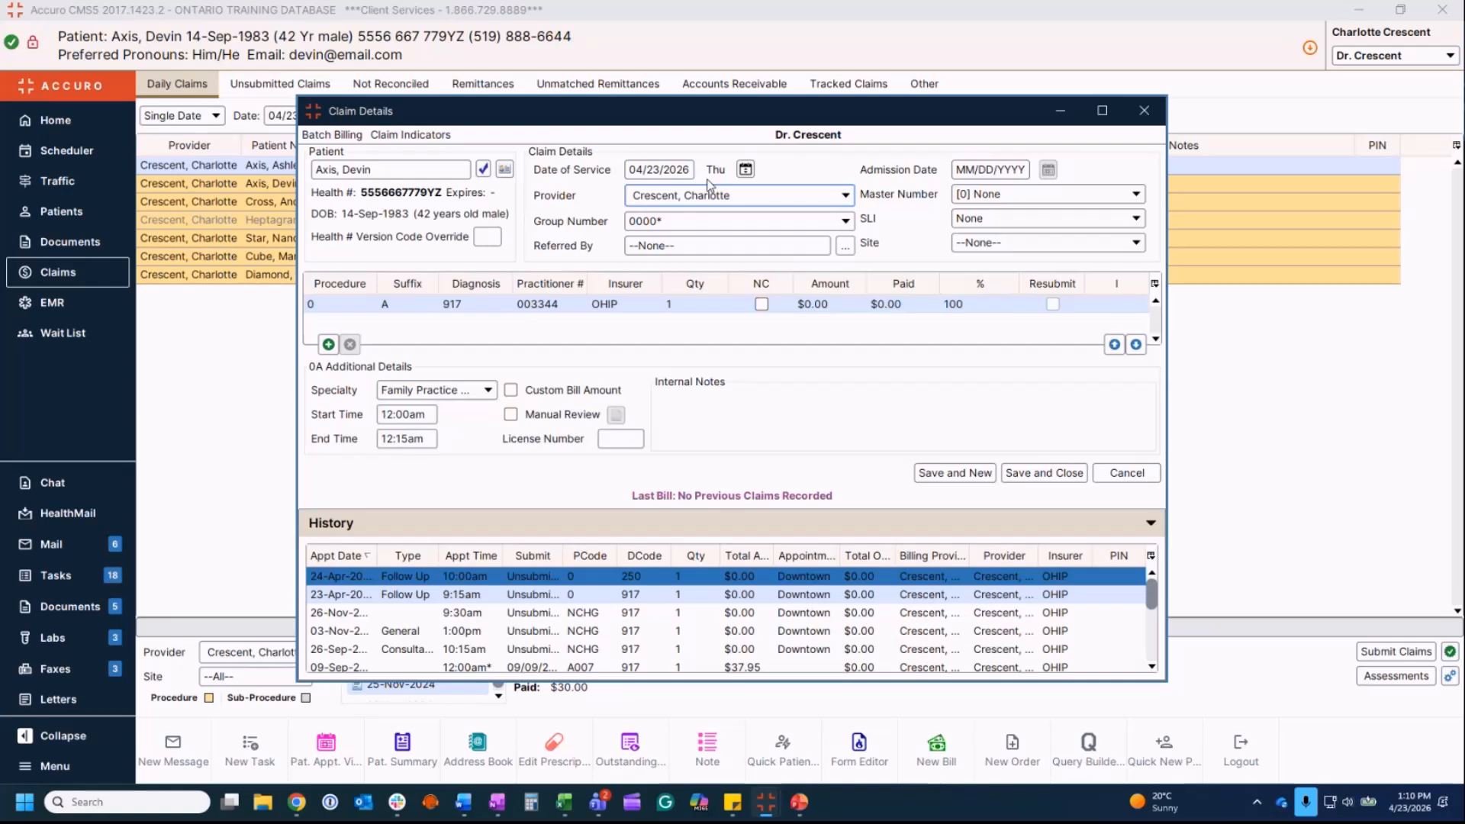
pyautogui.moveTo(660, 163)
pyautogui.click(343, 137)
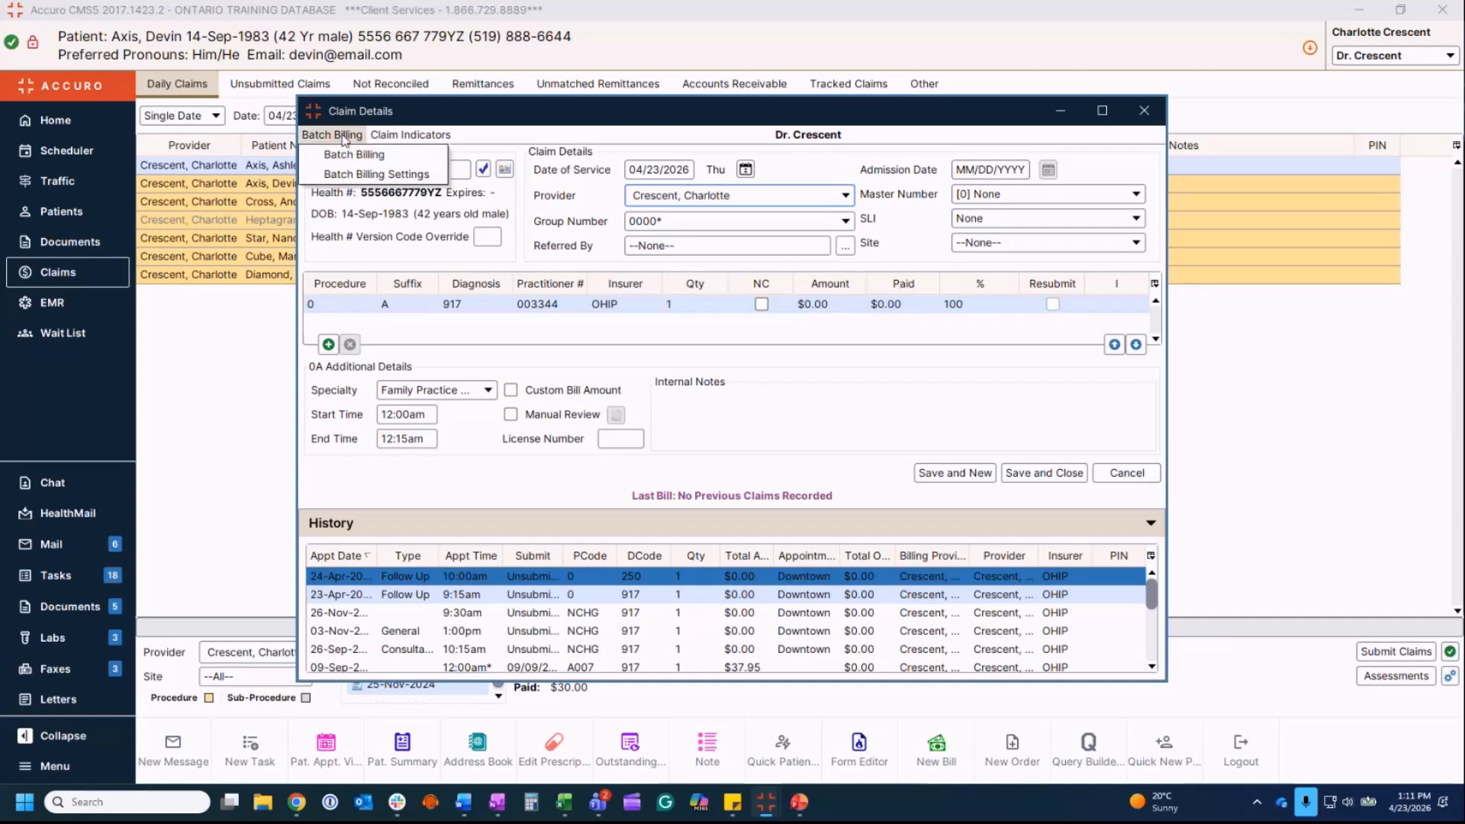
pyautogui.click(374, 175)
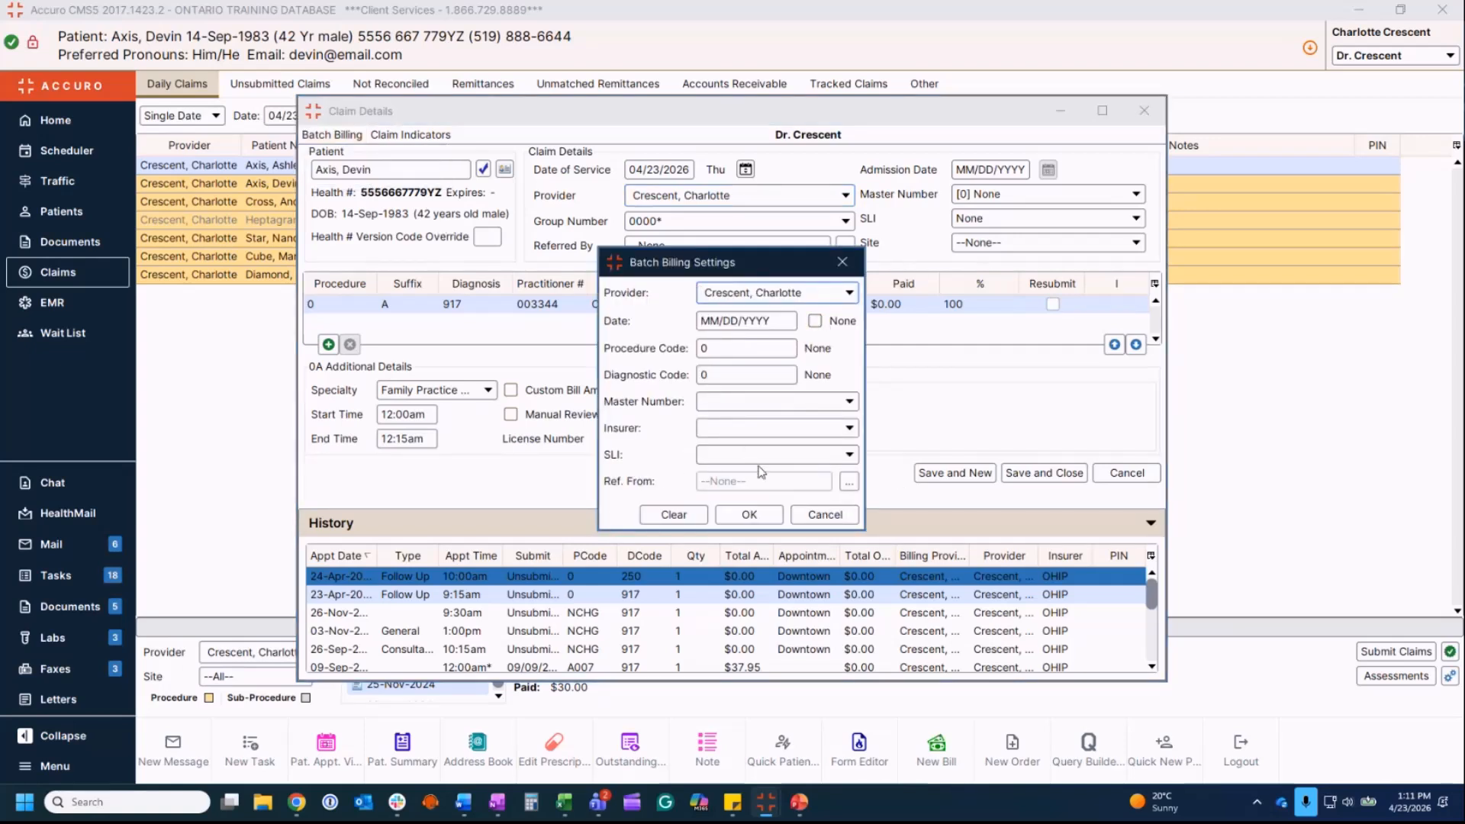
pyautogui.click(750, 516)
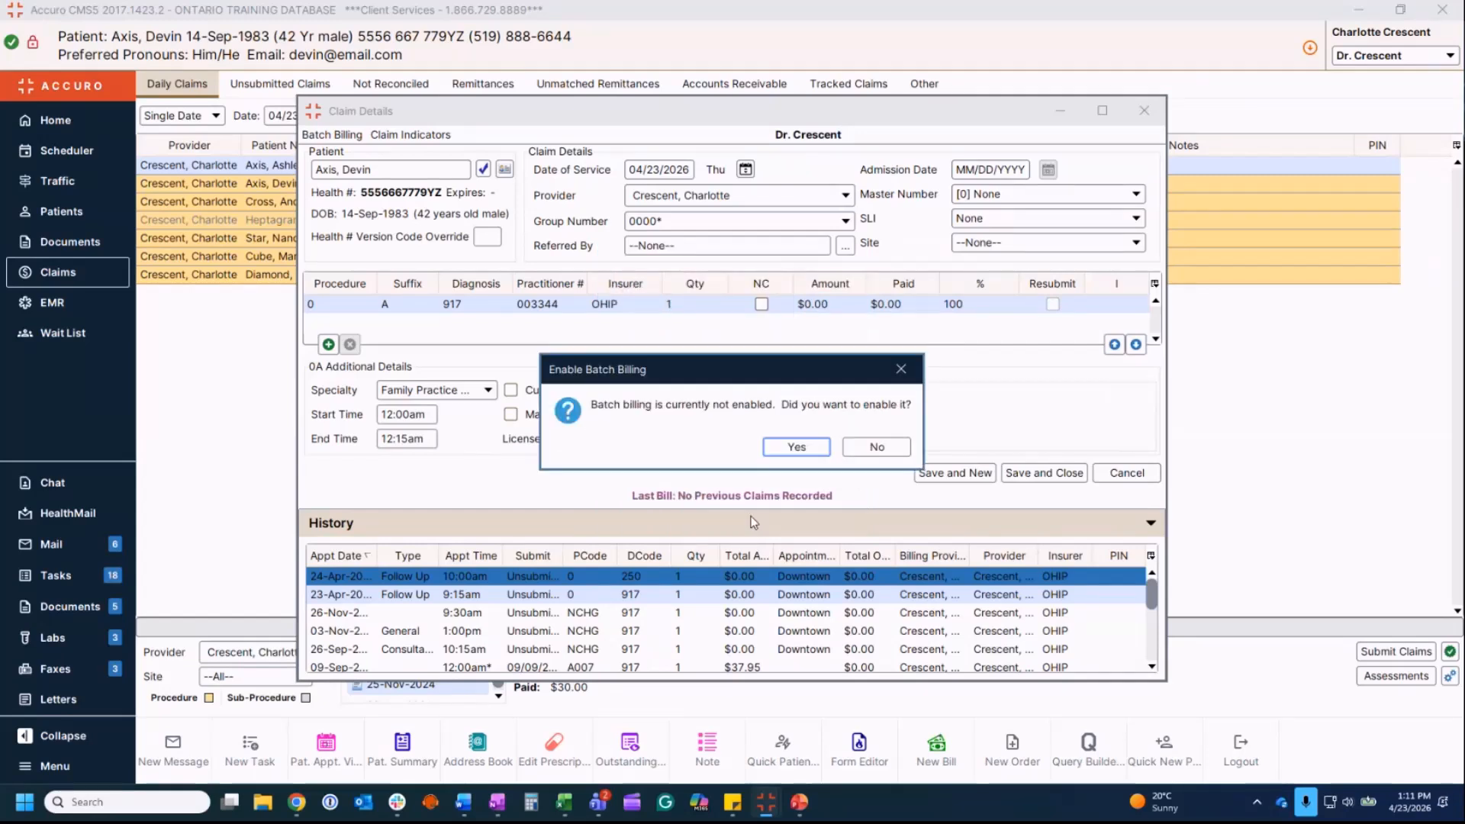
pyautogui.click(797, 447)
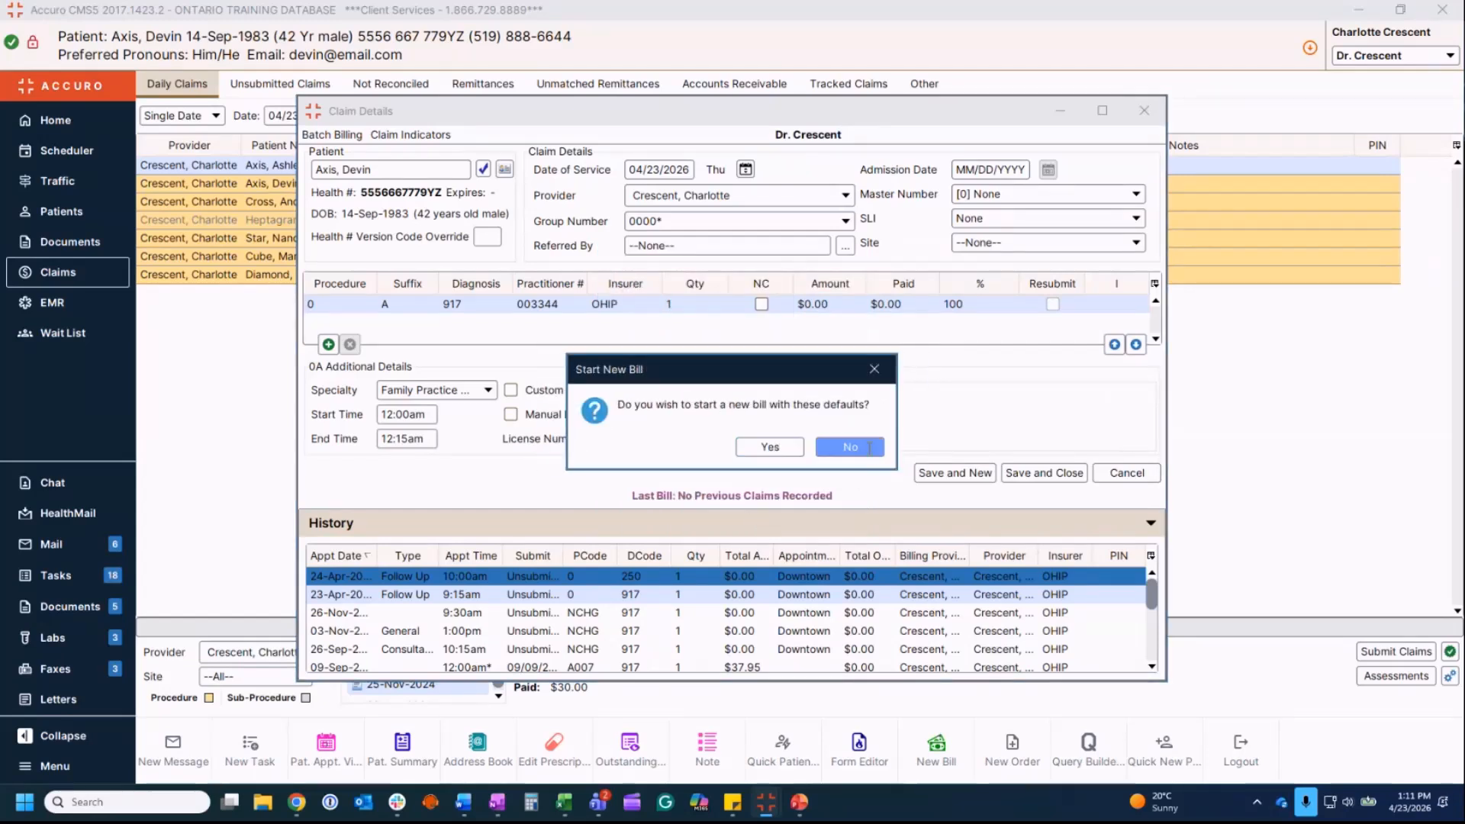
pyautogui.click(858, 448)
pyautogui.click(335, 135)
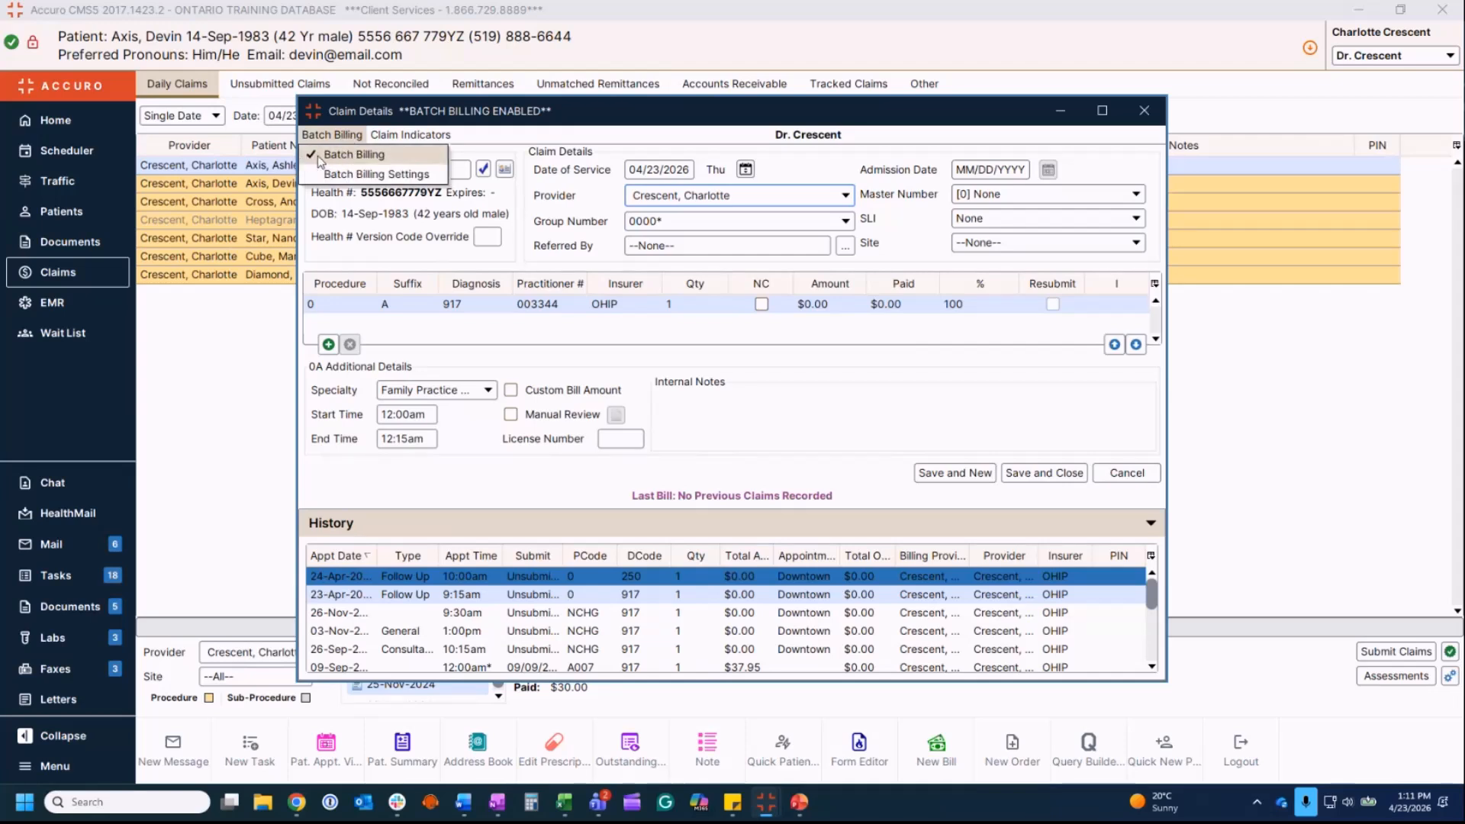
pyautogui.click(334, 156)
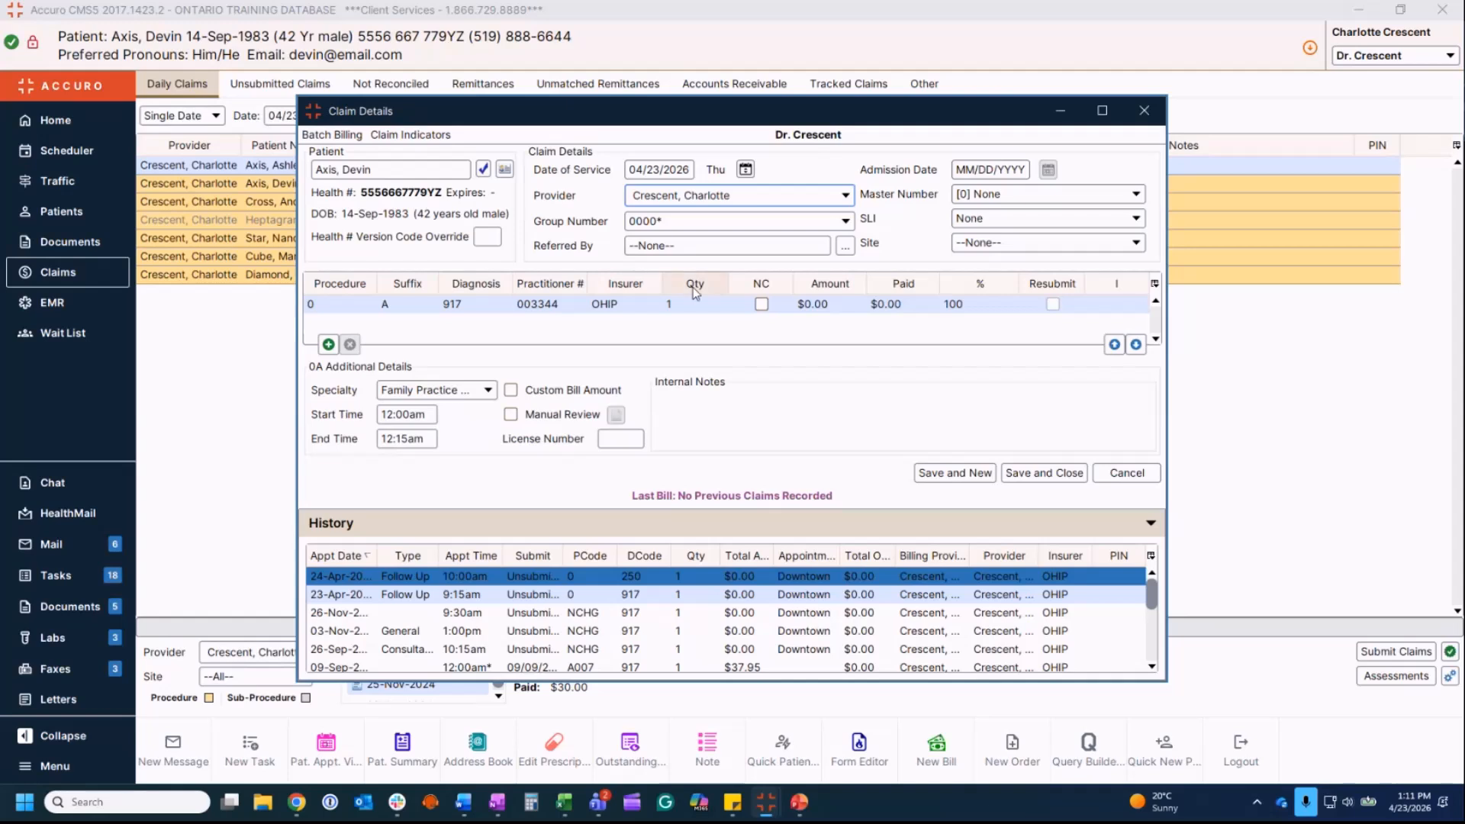
pyautogui.click(672, 221)
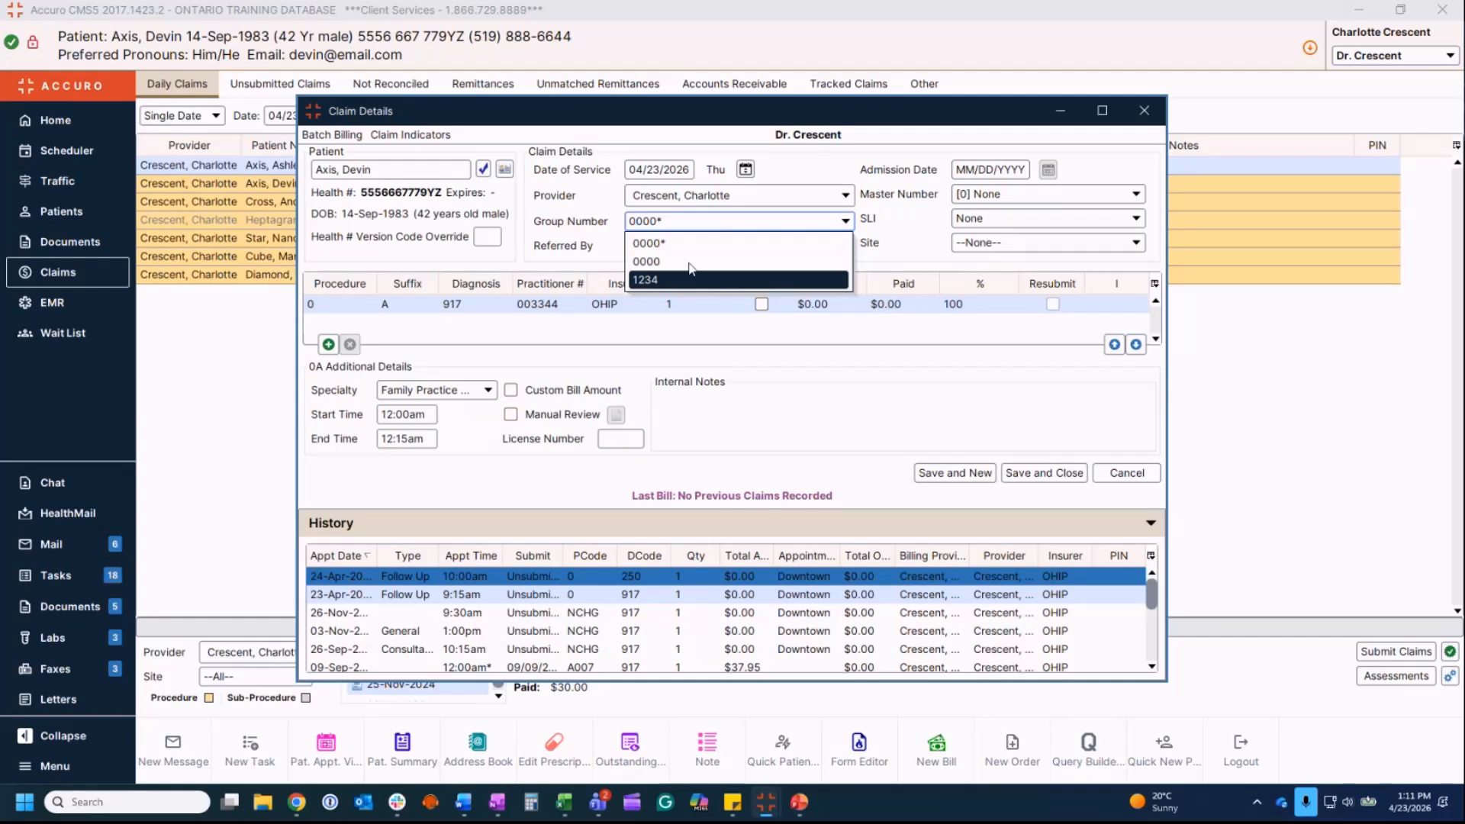
pyautogui.click(706, 246)
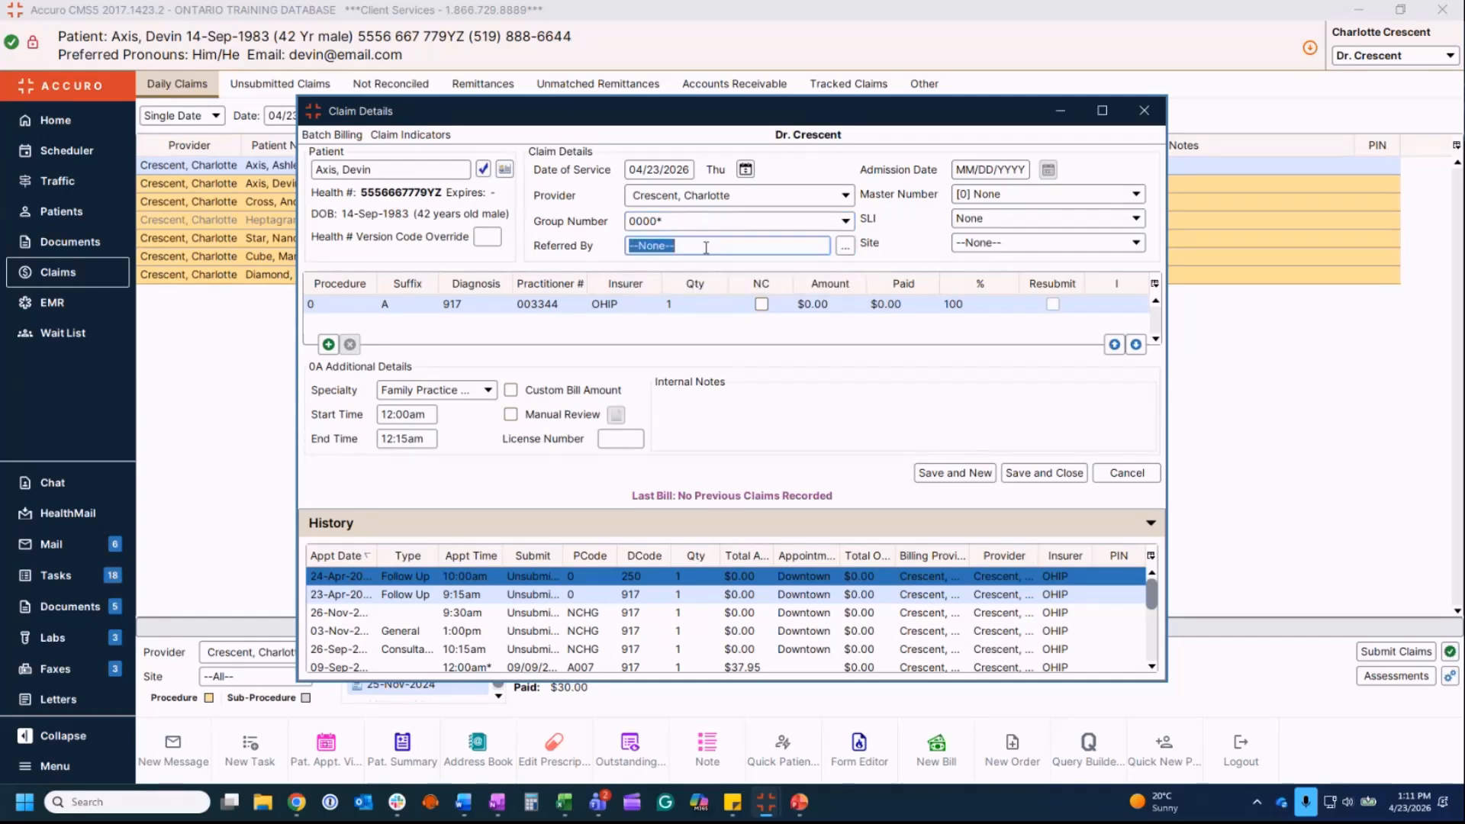
pyautogui.write('cir')
pyautogui.press('BackSpace')
pyautogui.press('BackSpace')
pyautogui.press('BackSpace')
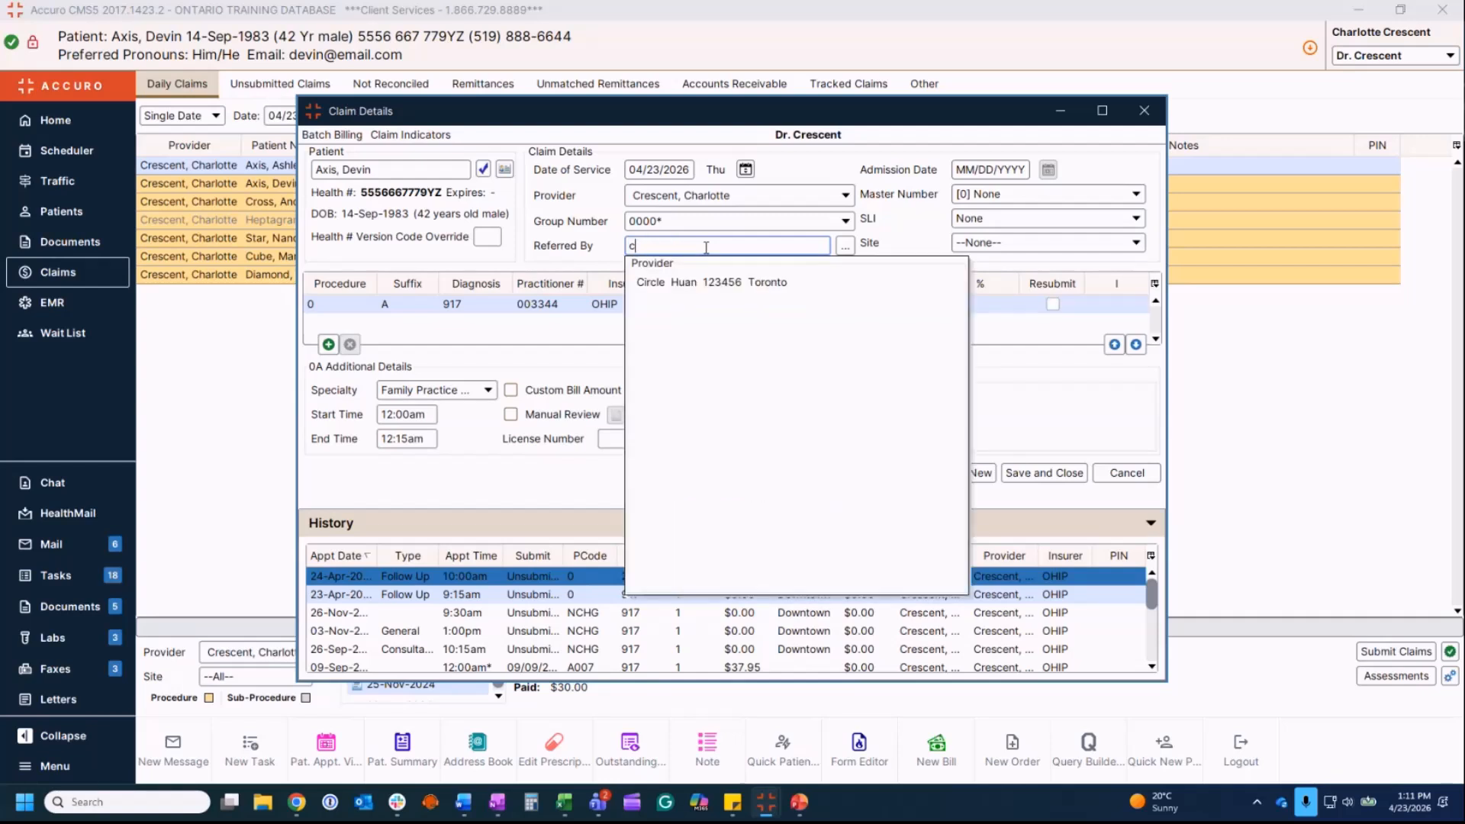
pyautogui.click(845, 245)
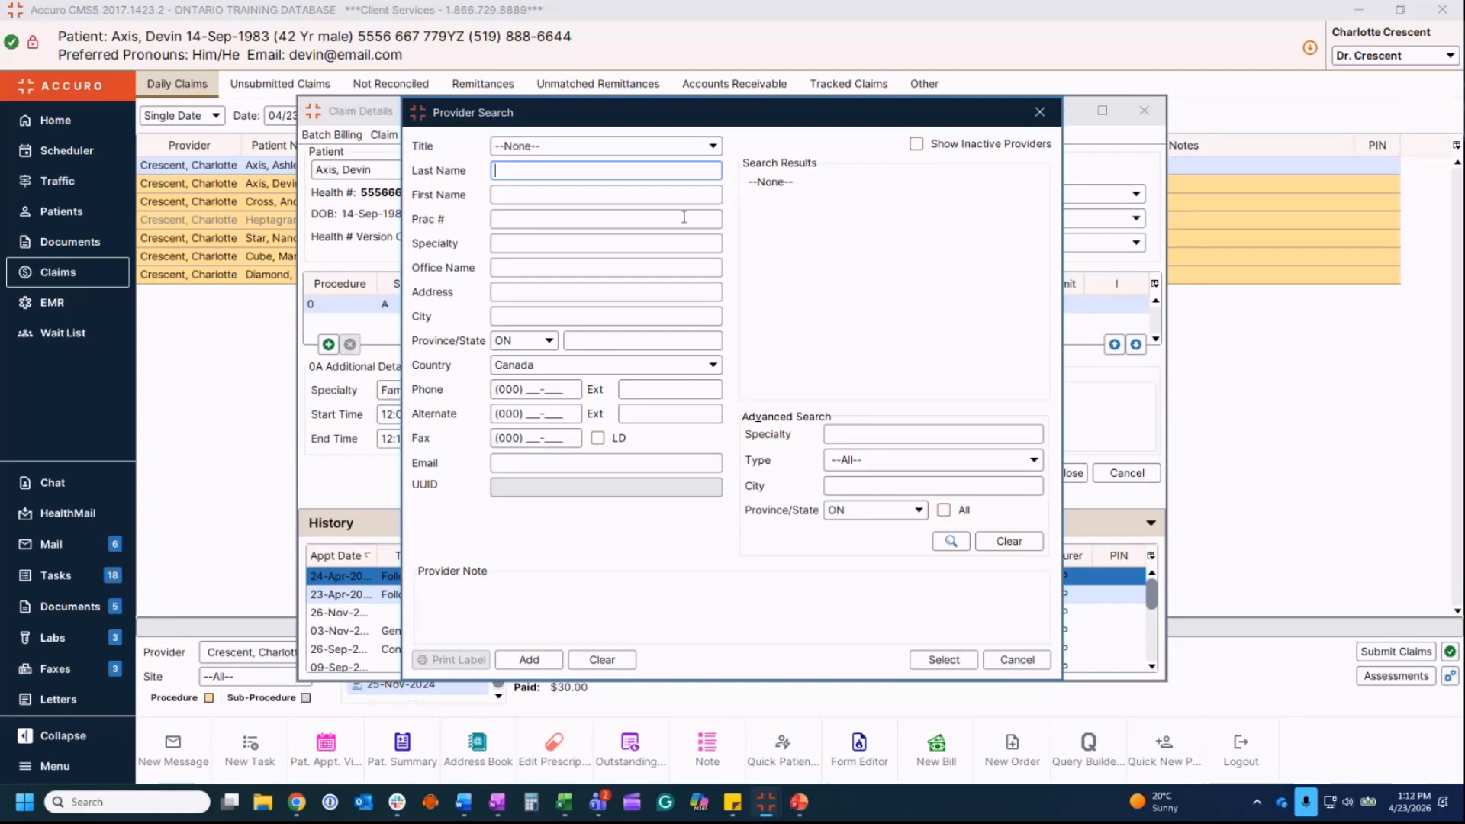
pyautogui.click(1018, 659)
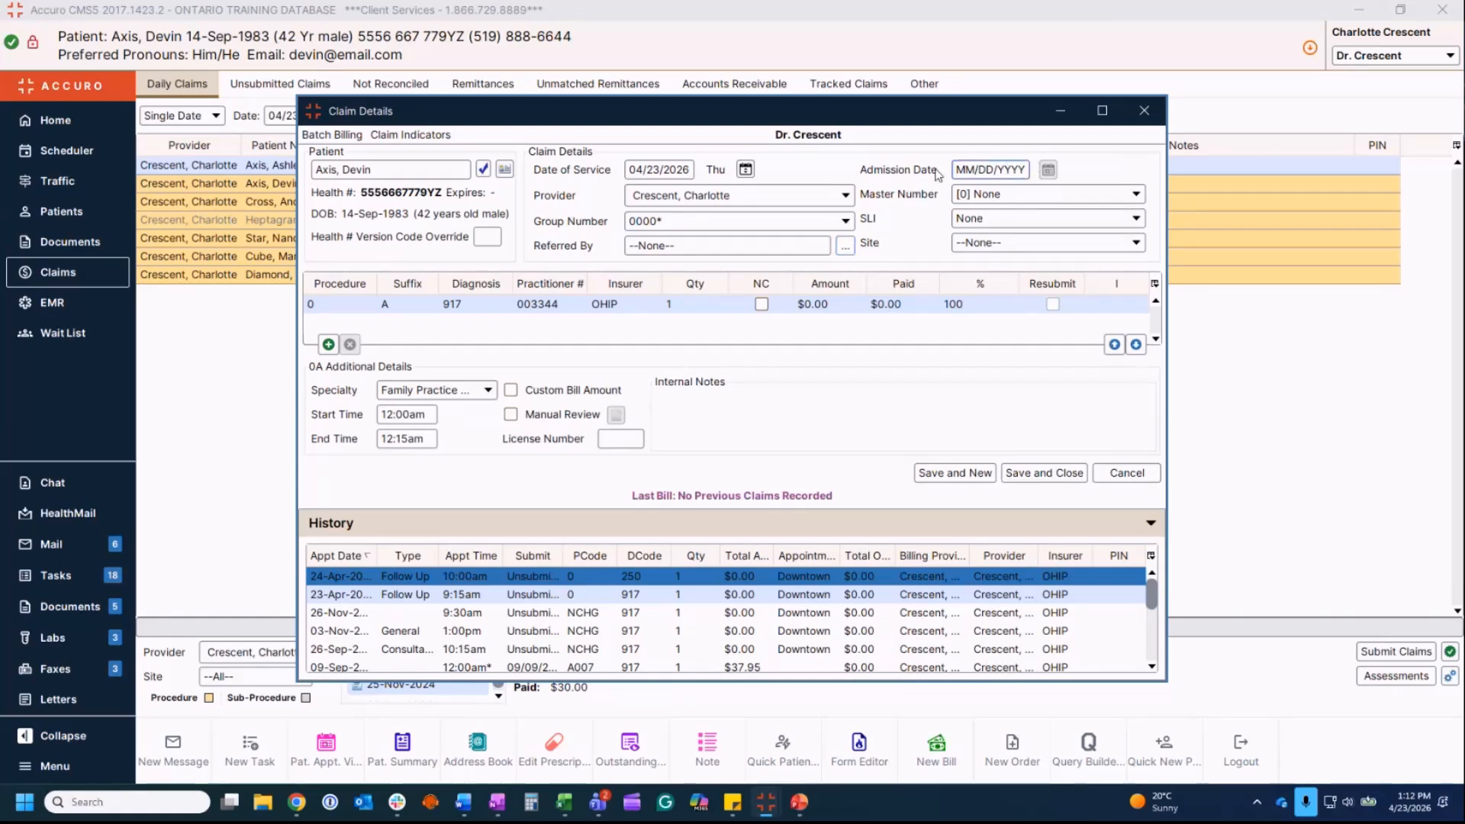
pyautogui.click(1019, 195)
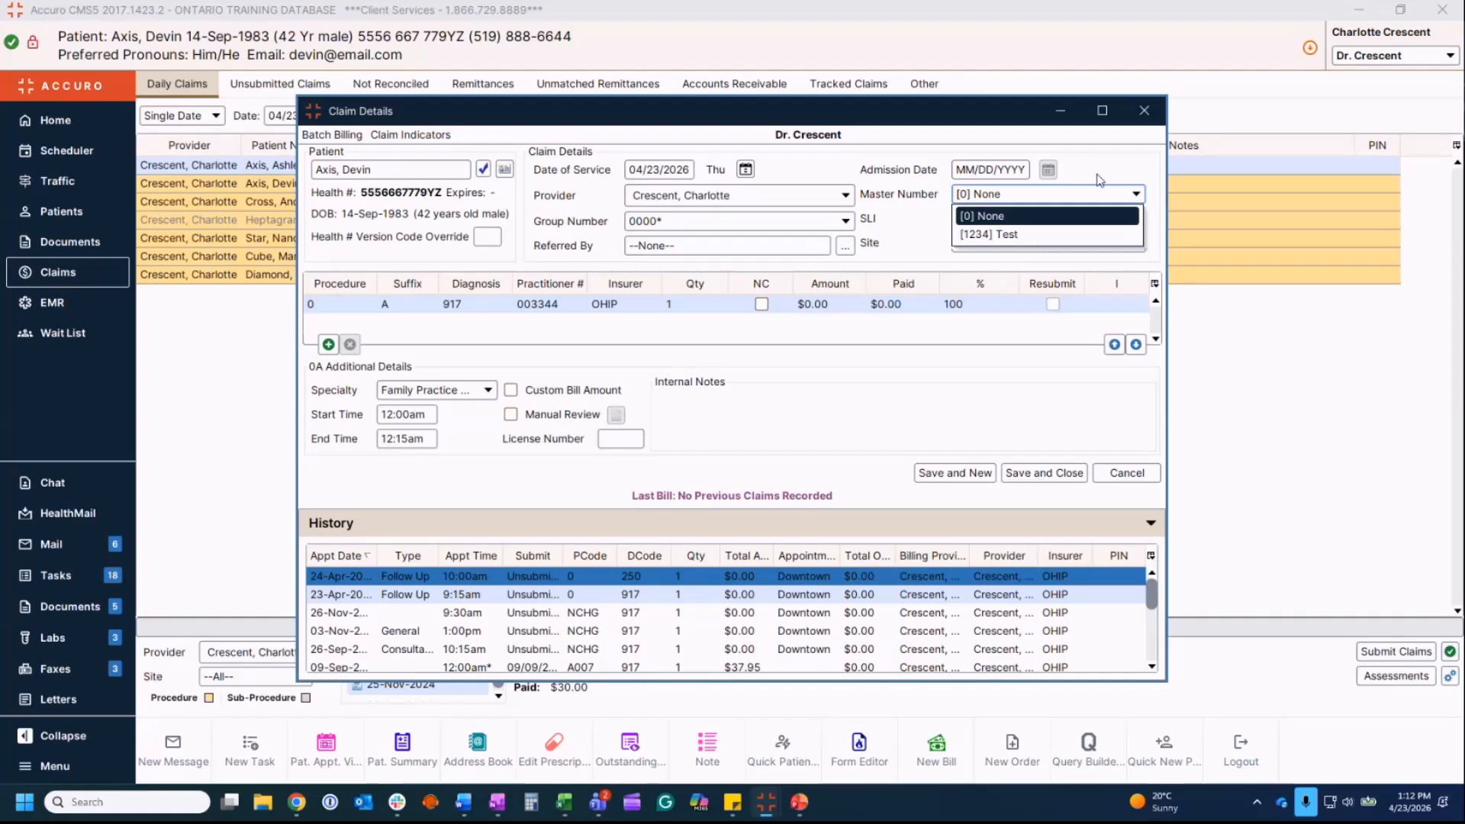
pyautogui.click(1032, 216)
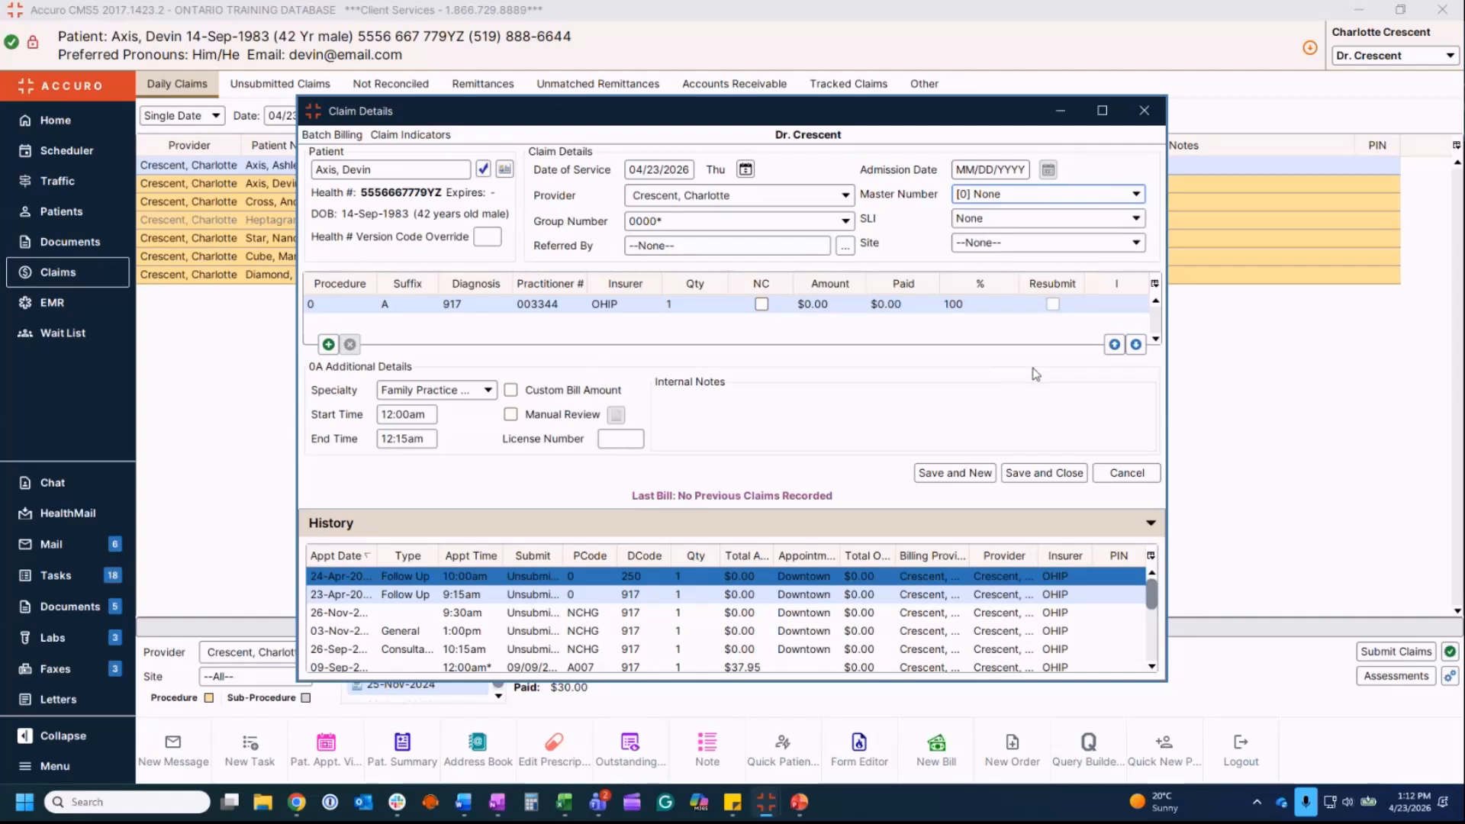
# Step: Set the claim line's procedure to A007 with suffix A
pyautogui.doubleClick(339, 305)
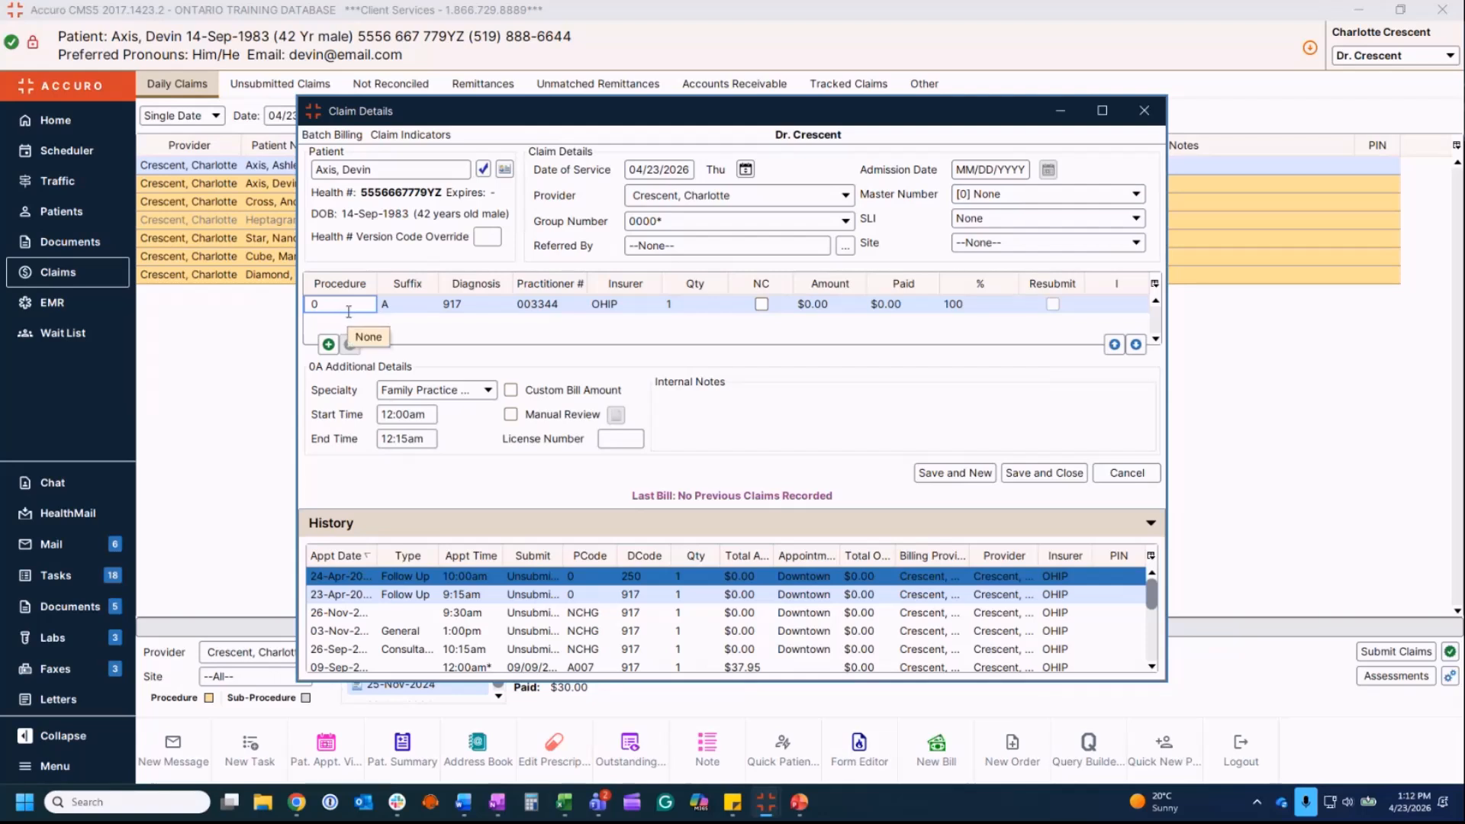
pyautogui.write('a00')
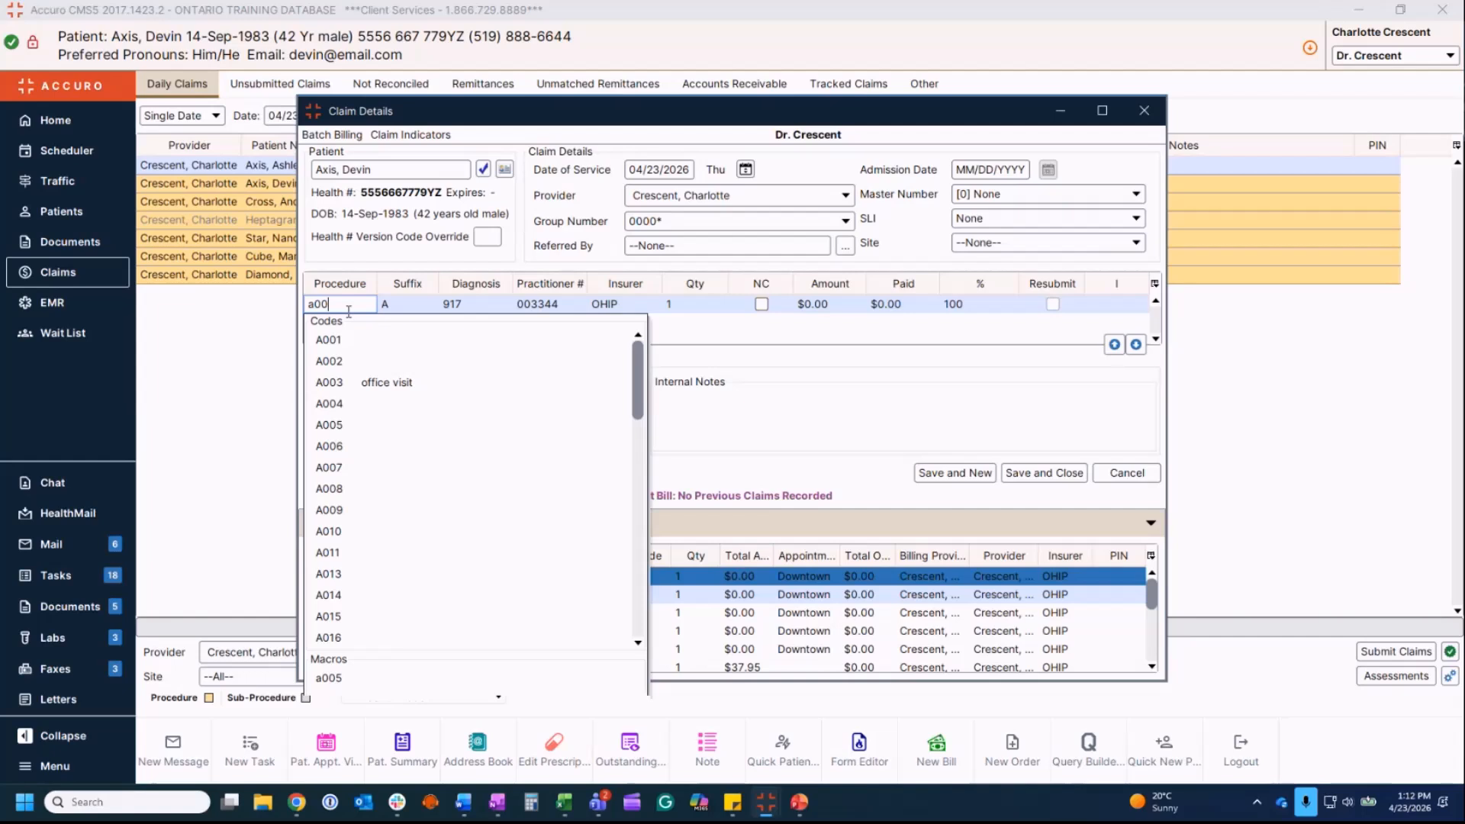
pyautogui.write('7')
pyautogui.click(410, 308)
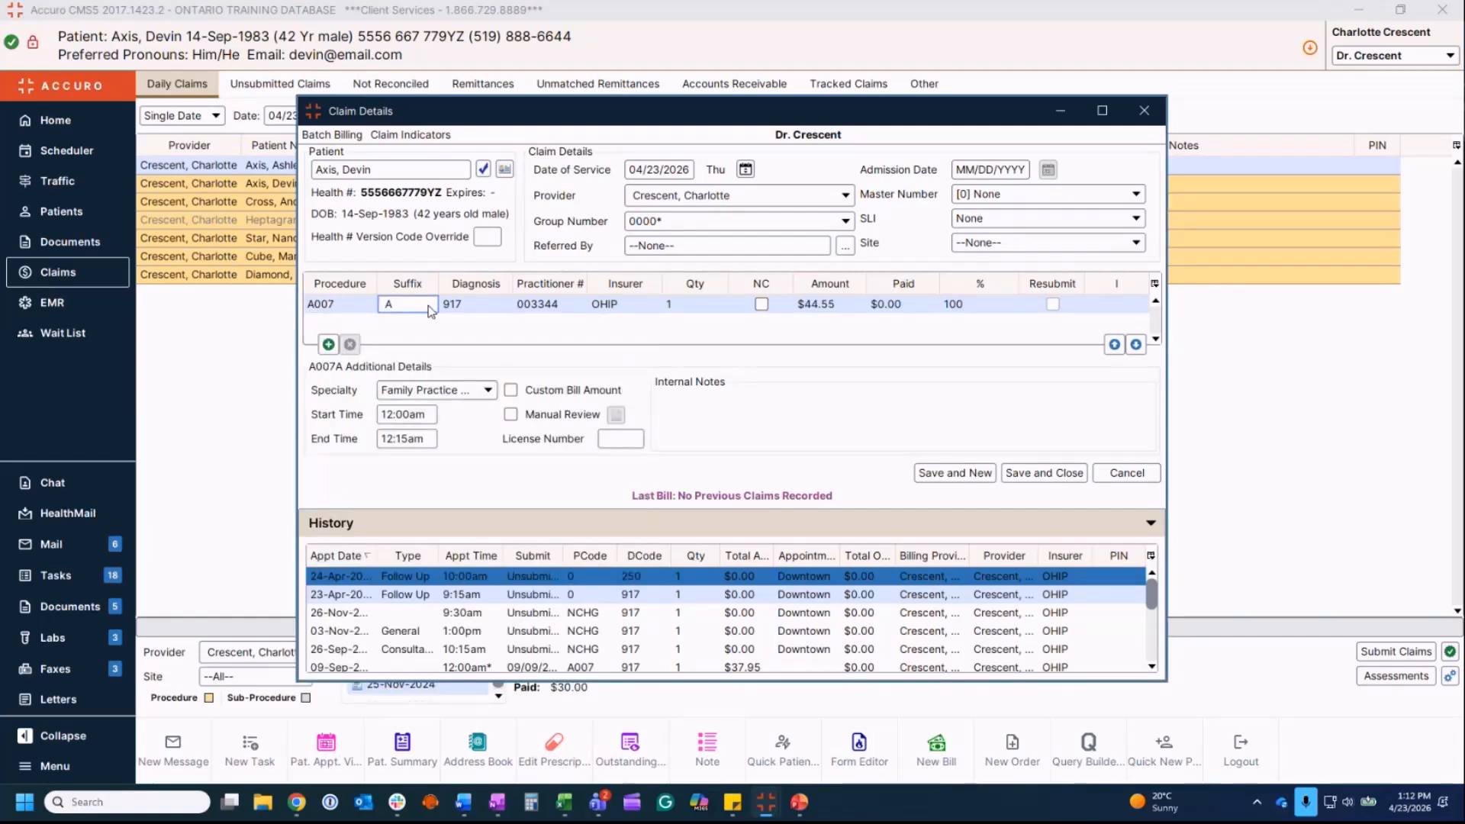
pyautogui.click(430, 305)
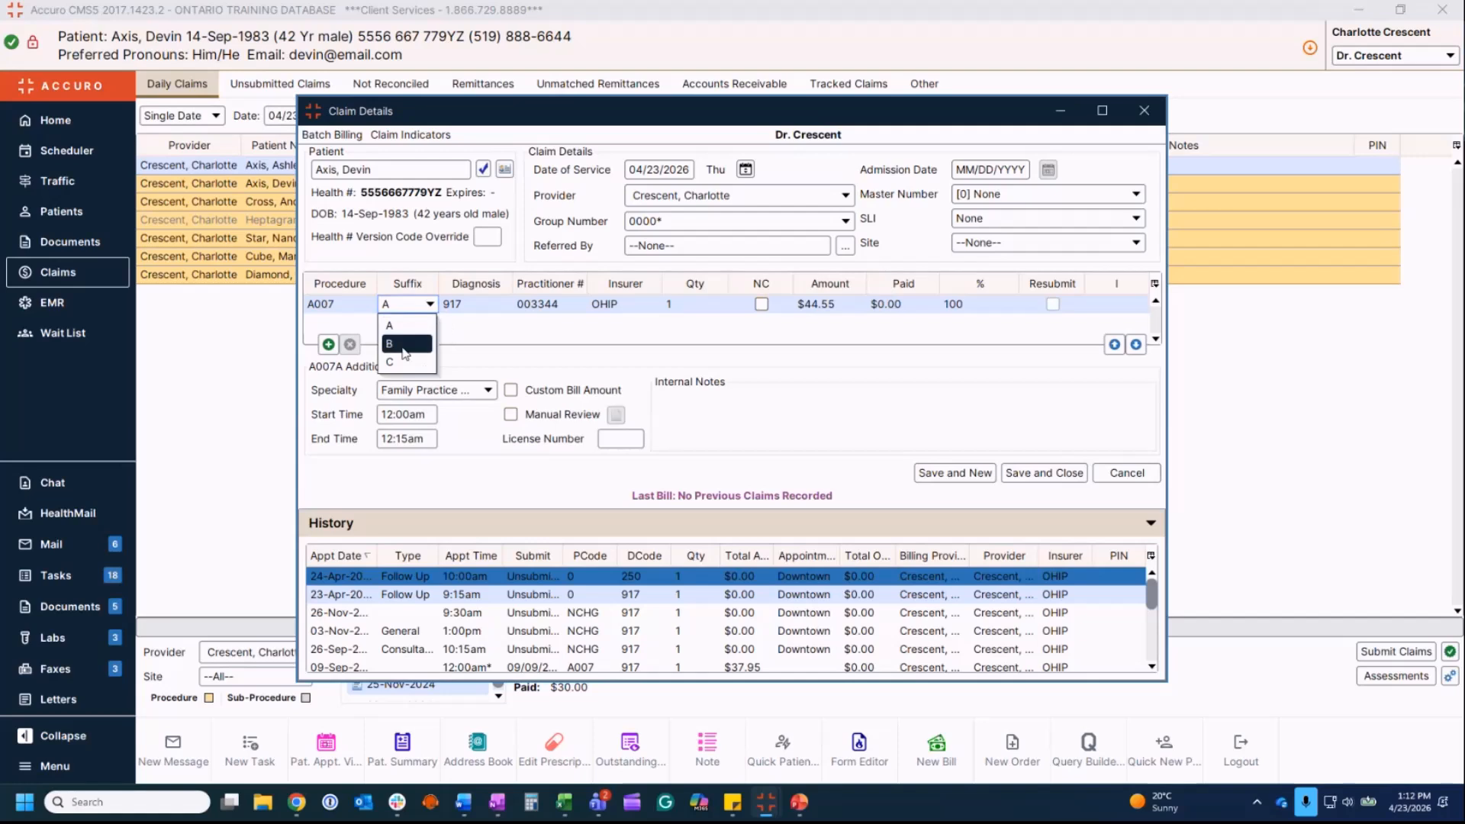
pyautogui.click(473, 306)
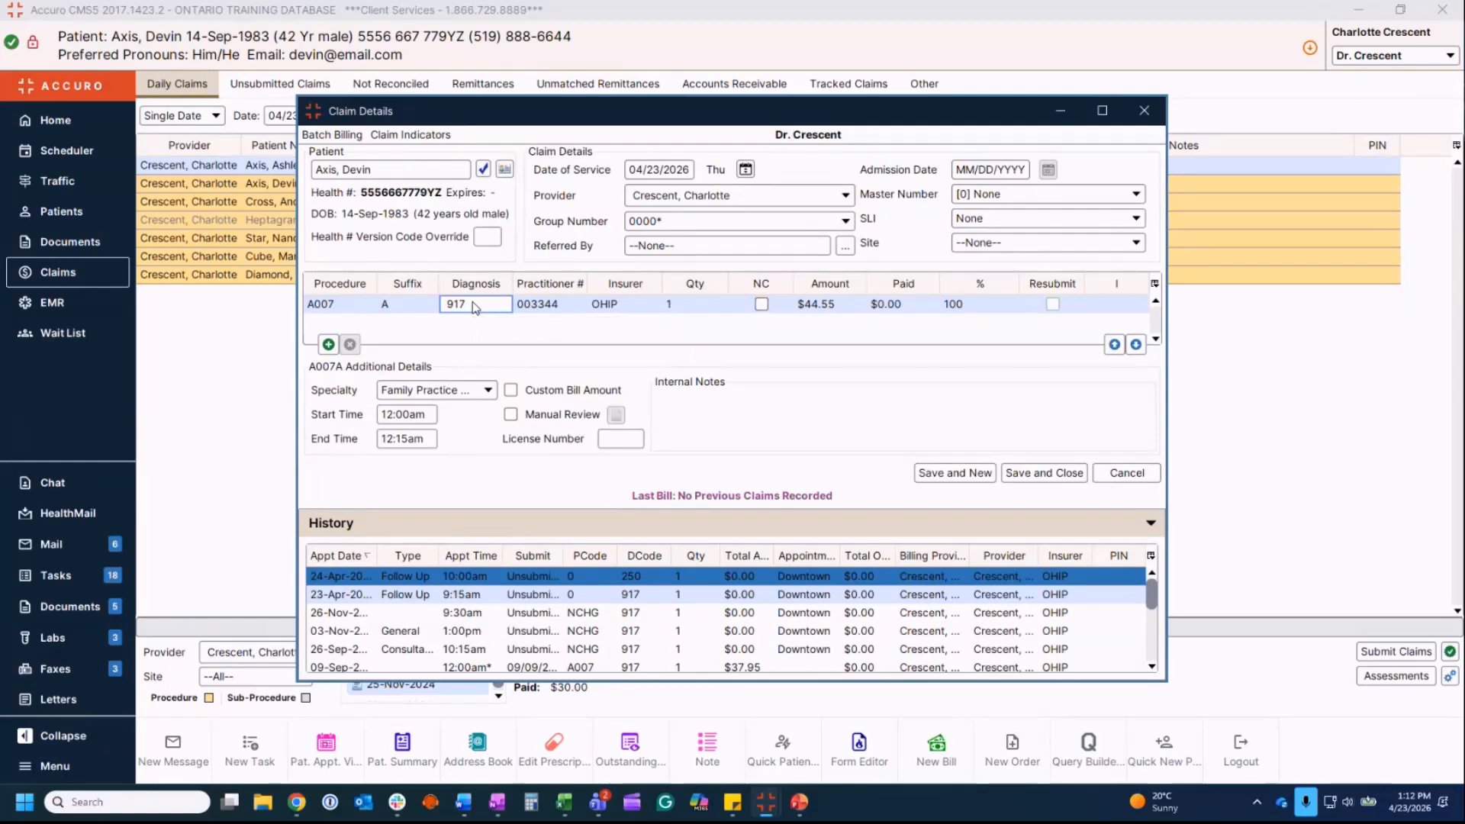
# Step: Enter diagnosis 460, acute nasopharyngitis, and bring up the insurer choices
pyautogui.write('0')
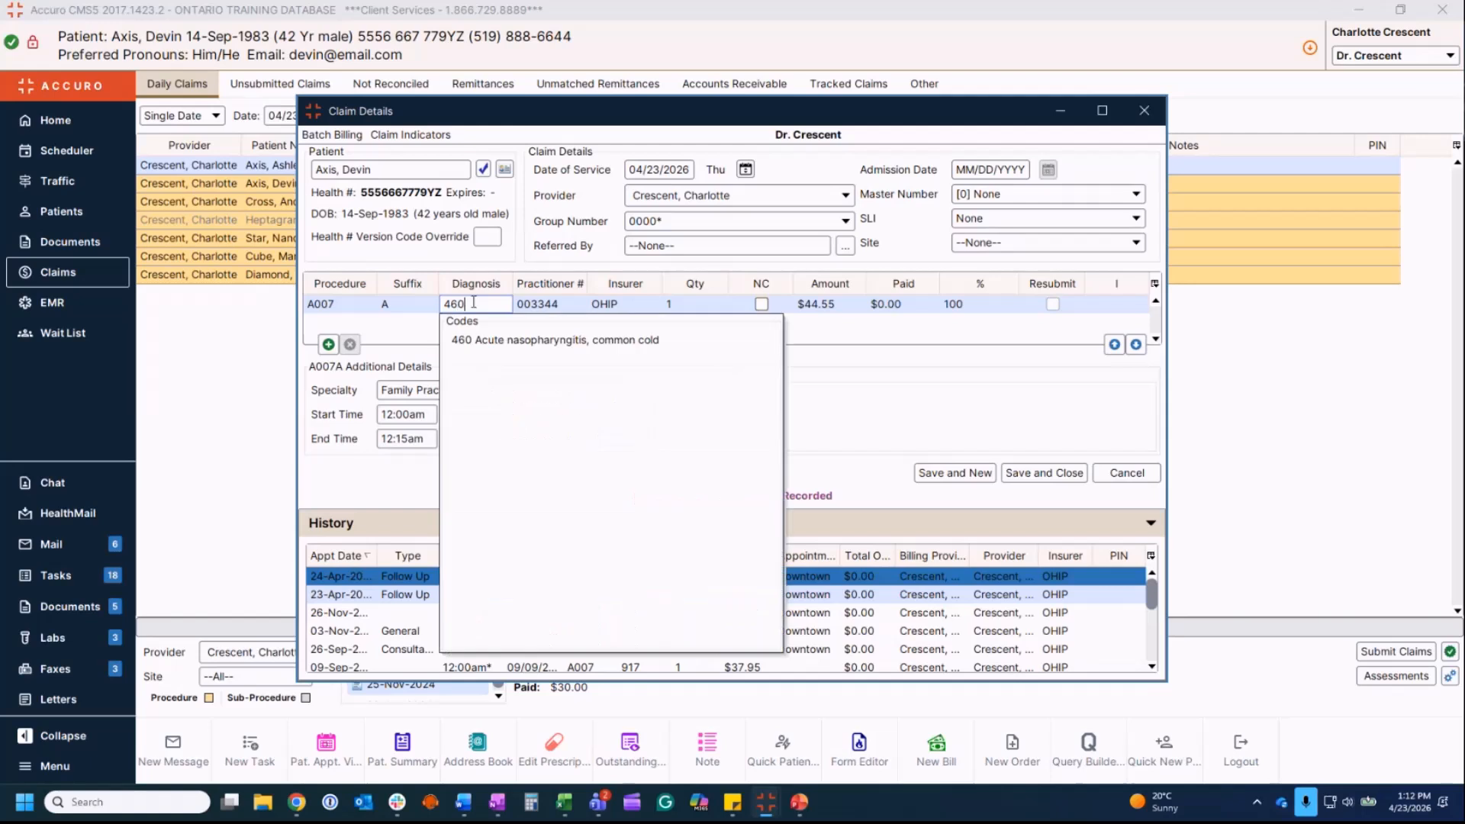
pyautogui.click(562, 343)
pyautogui.click(637, 313)
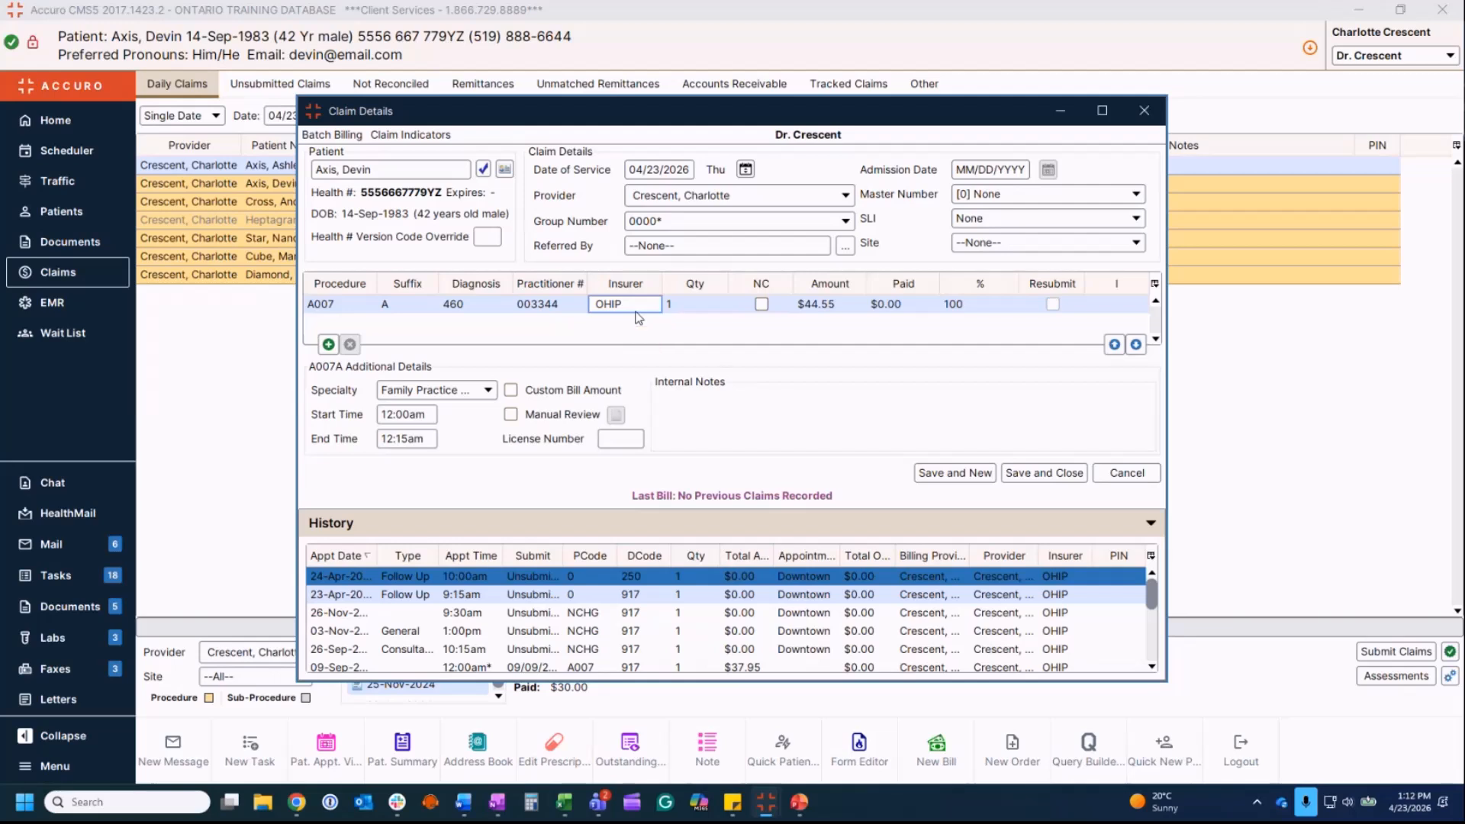
pyautogui.click(651, 304)
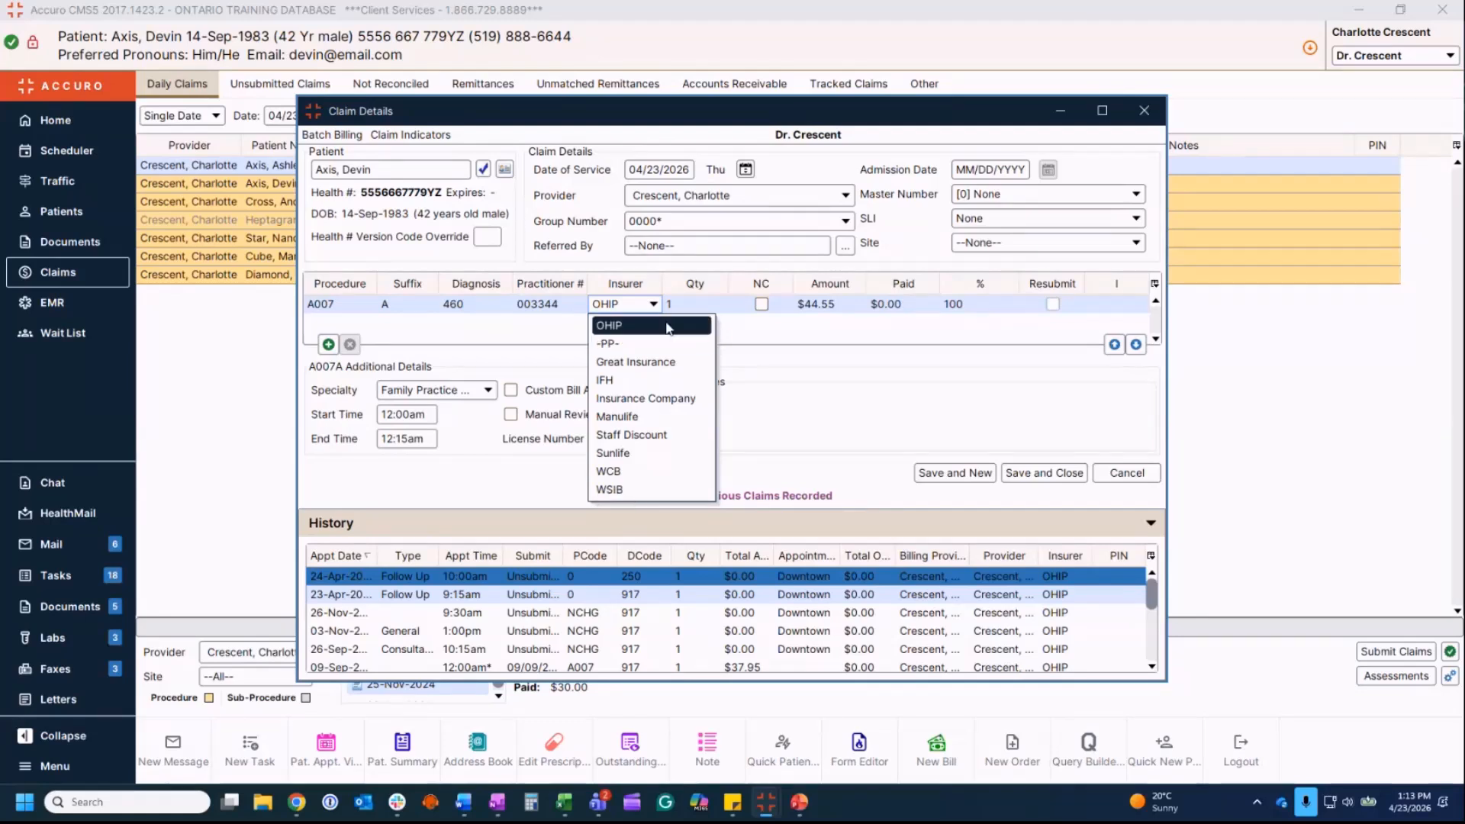
# Step: Keep OHIP and 100 percent, flag the claim for manual review, leaving all grid columns shown
pyautogui.click(609, 325)
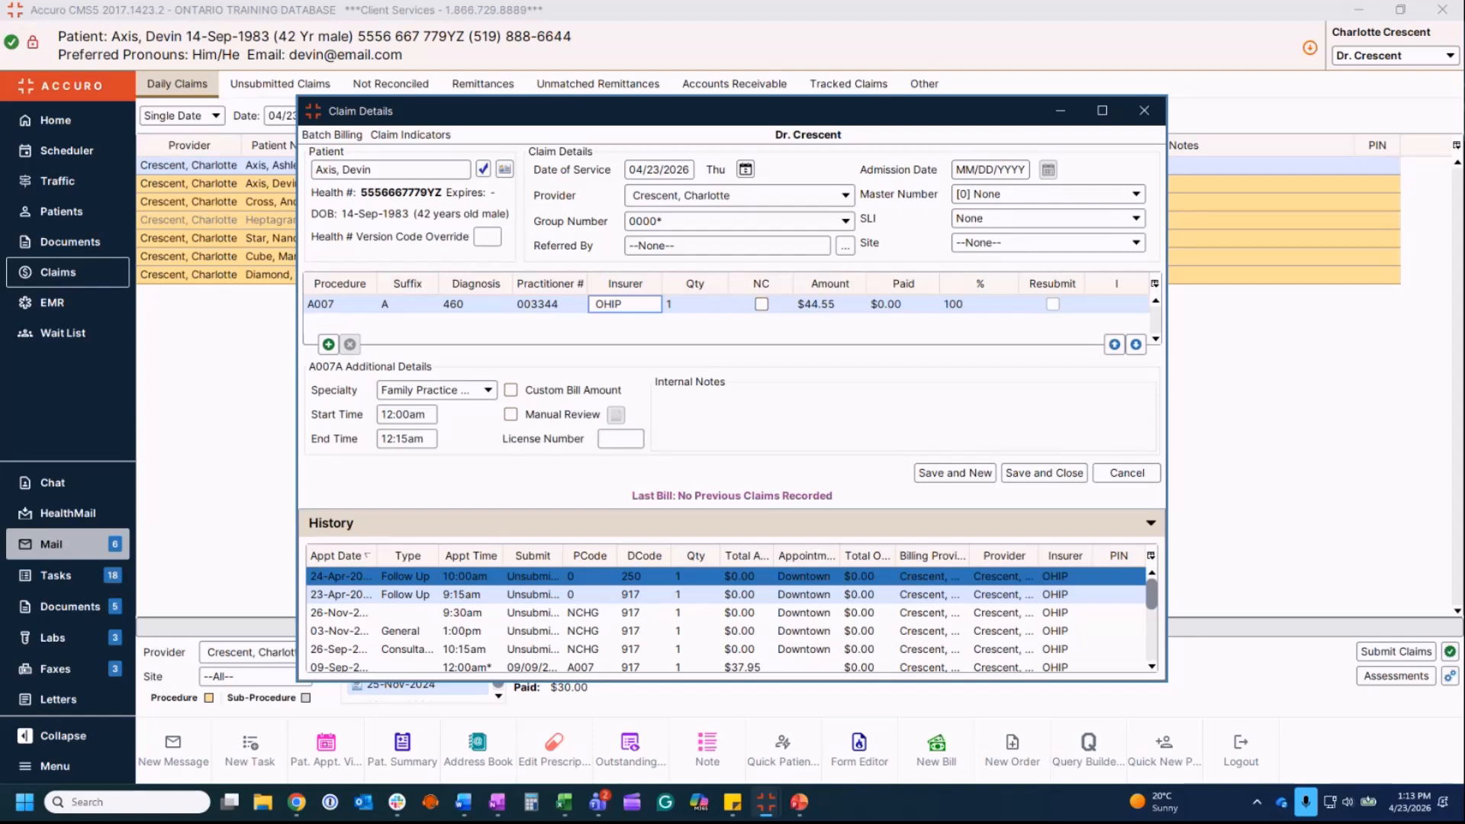
pyautogui.press('Tab')
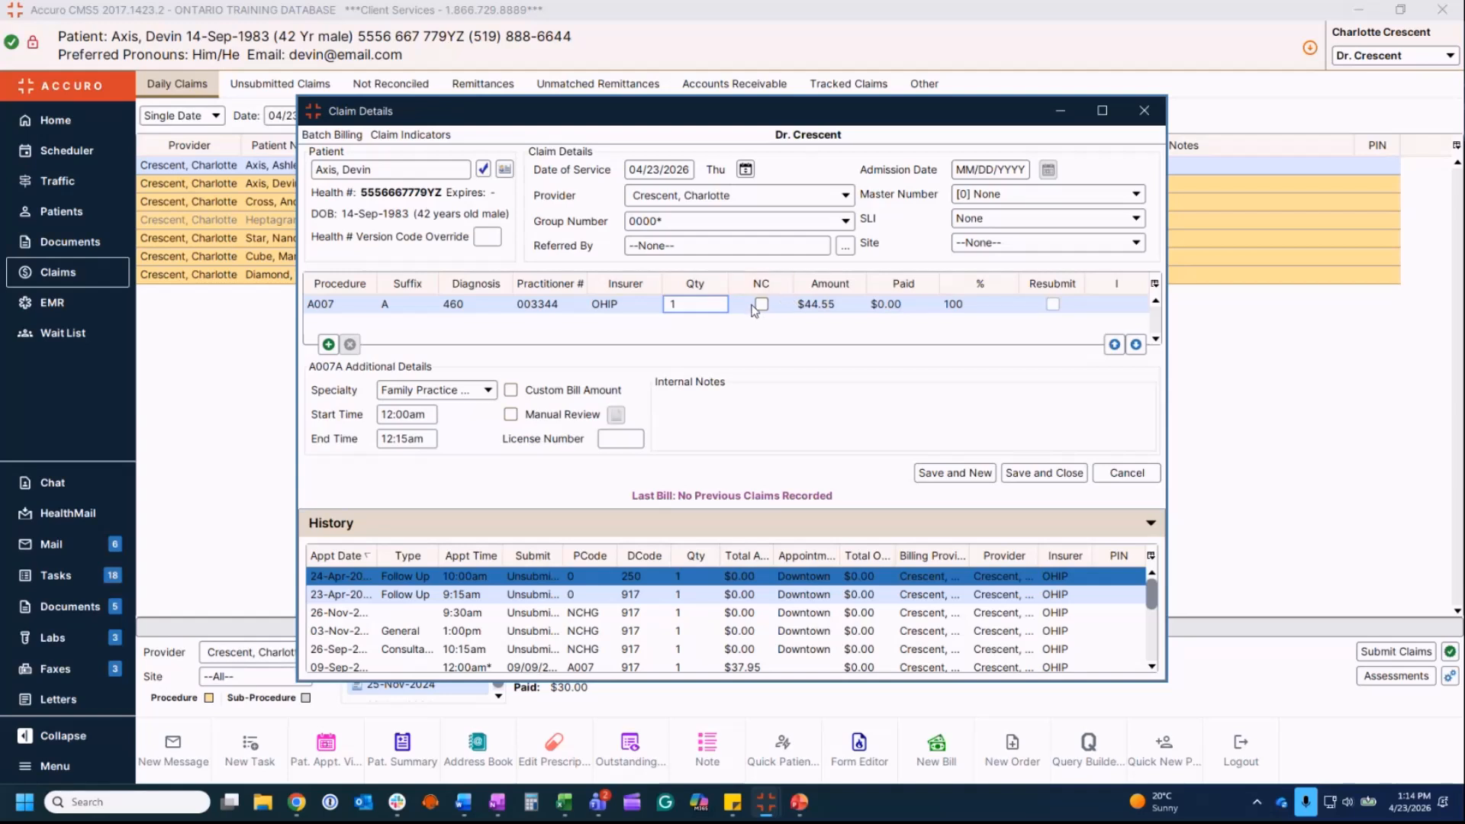
pyautogui.click(983, 309)
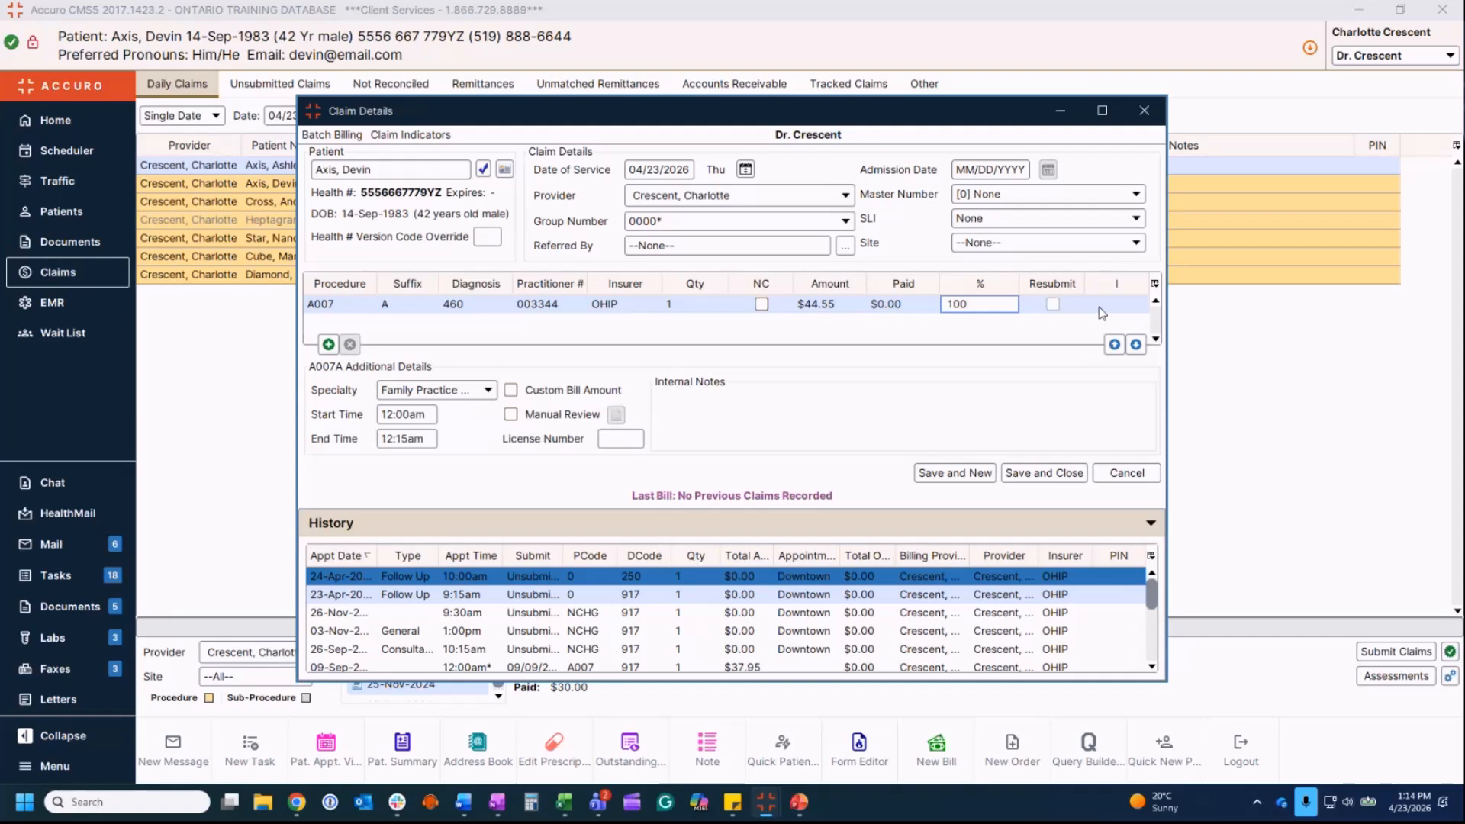
pyautogui.click(510, 414)
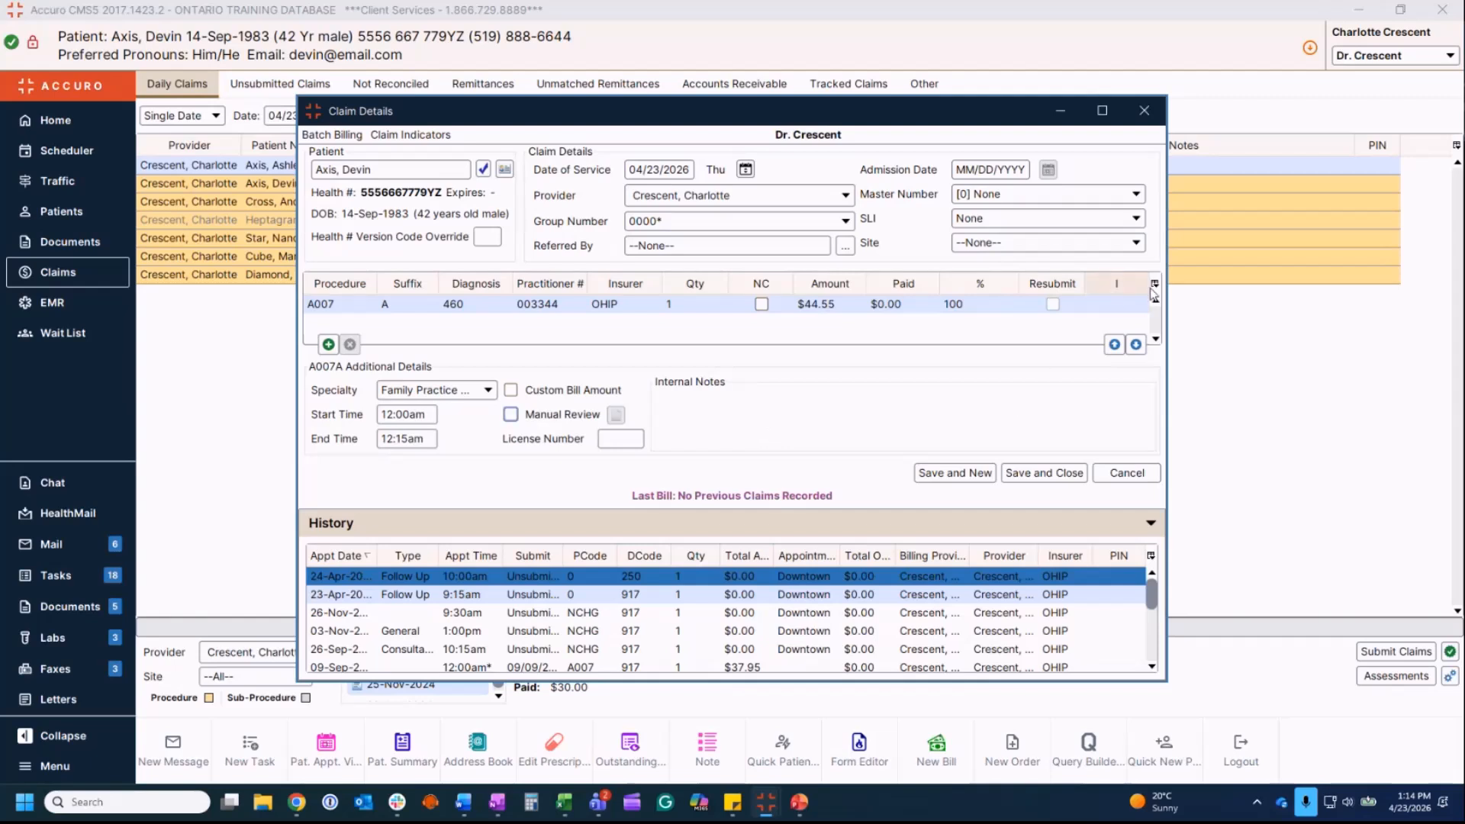
pyautogui.click(1156, 284)
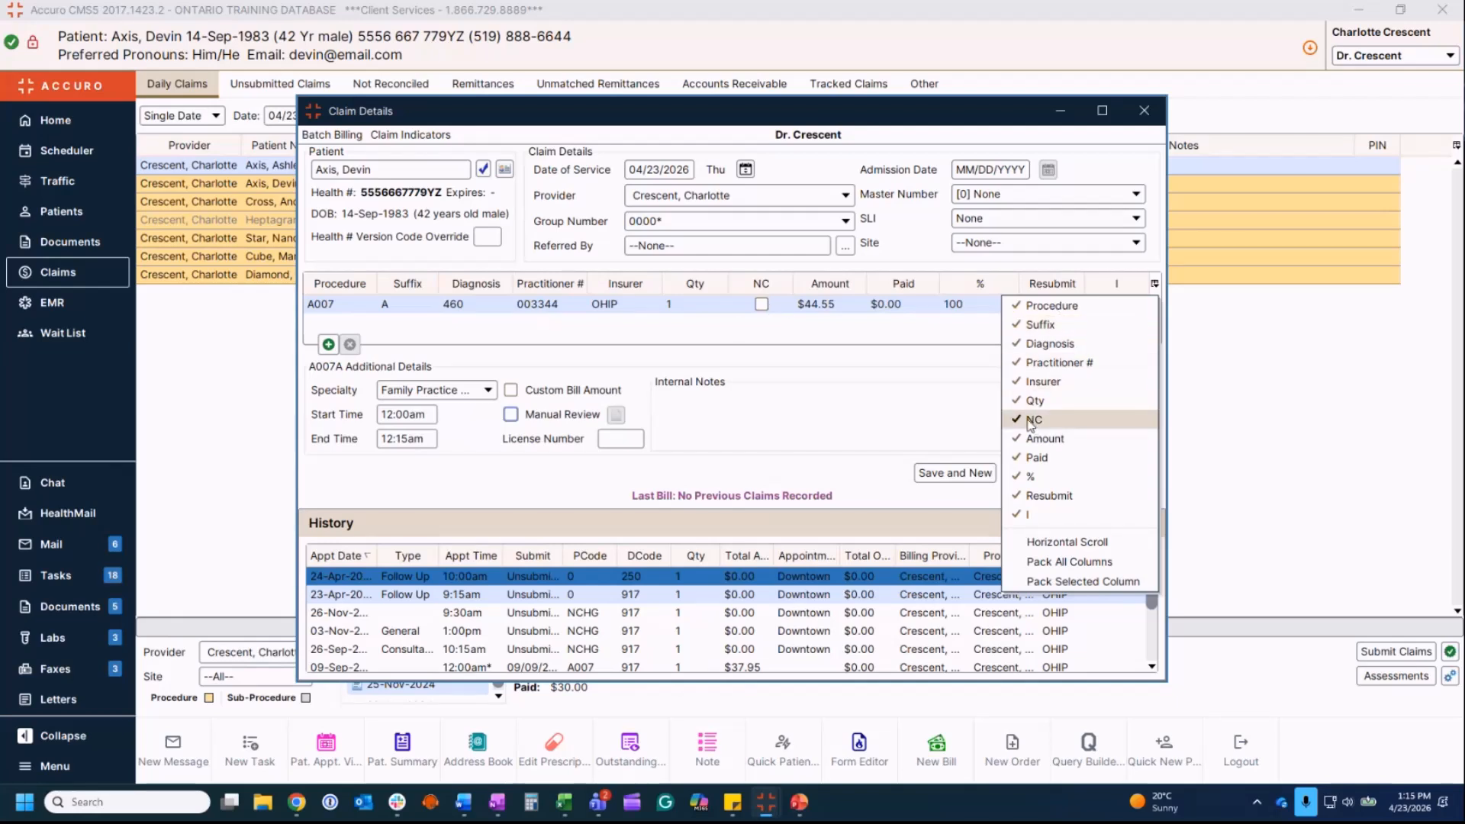
pyautogui.click(963, 308)
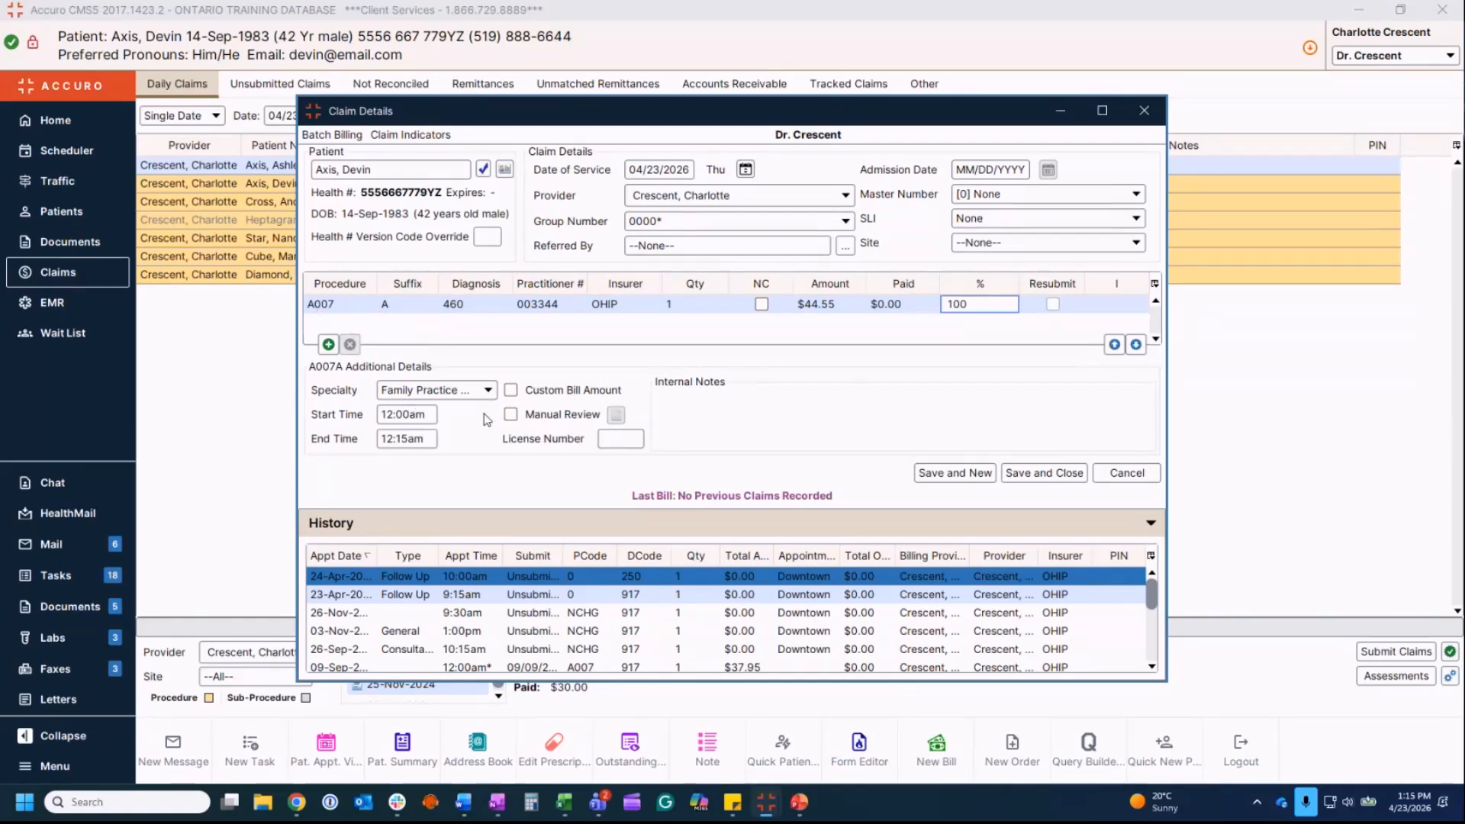
# Step: Set the specialty to Psychiatry and the procedure to K198
pyautogui.click(489, 391)
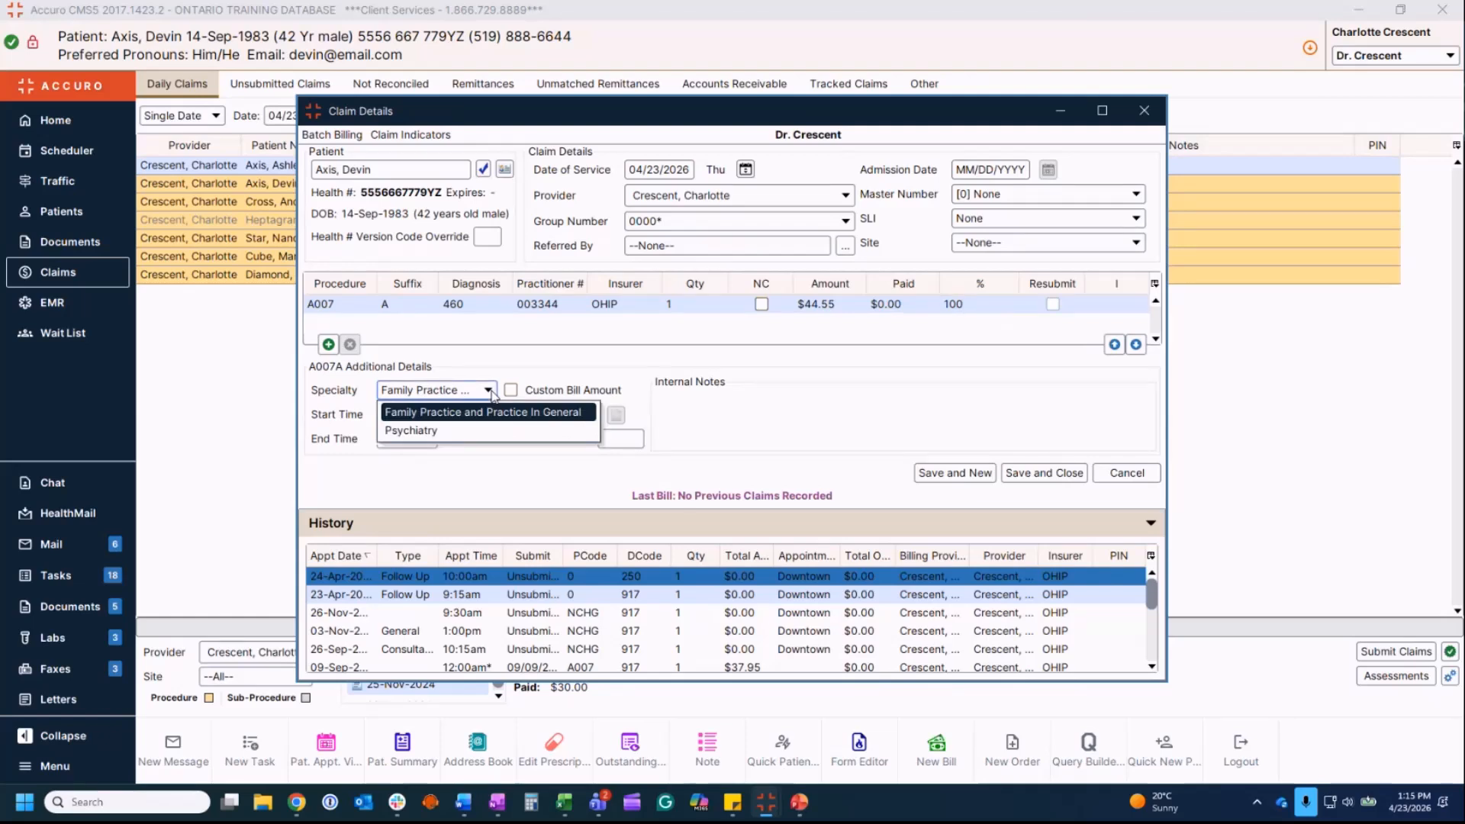
pyautogui.click(412, 430)
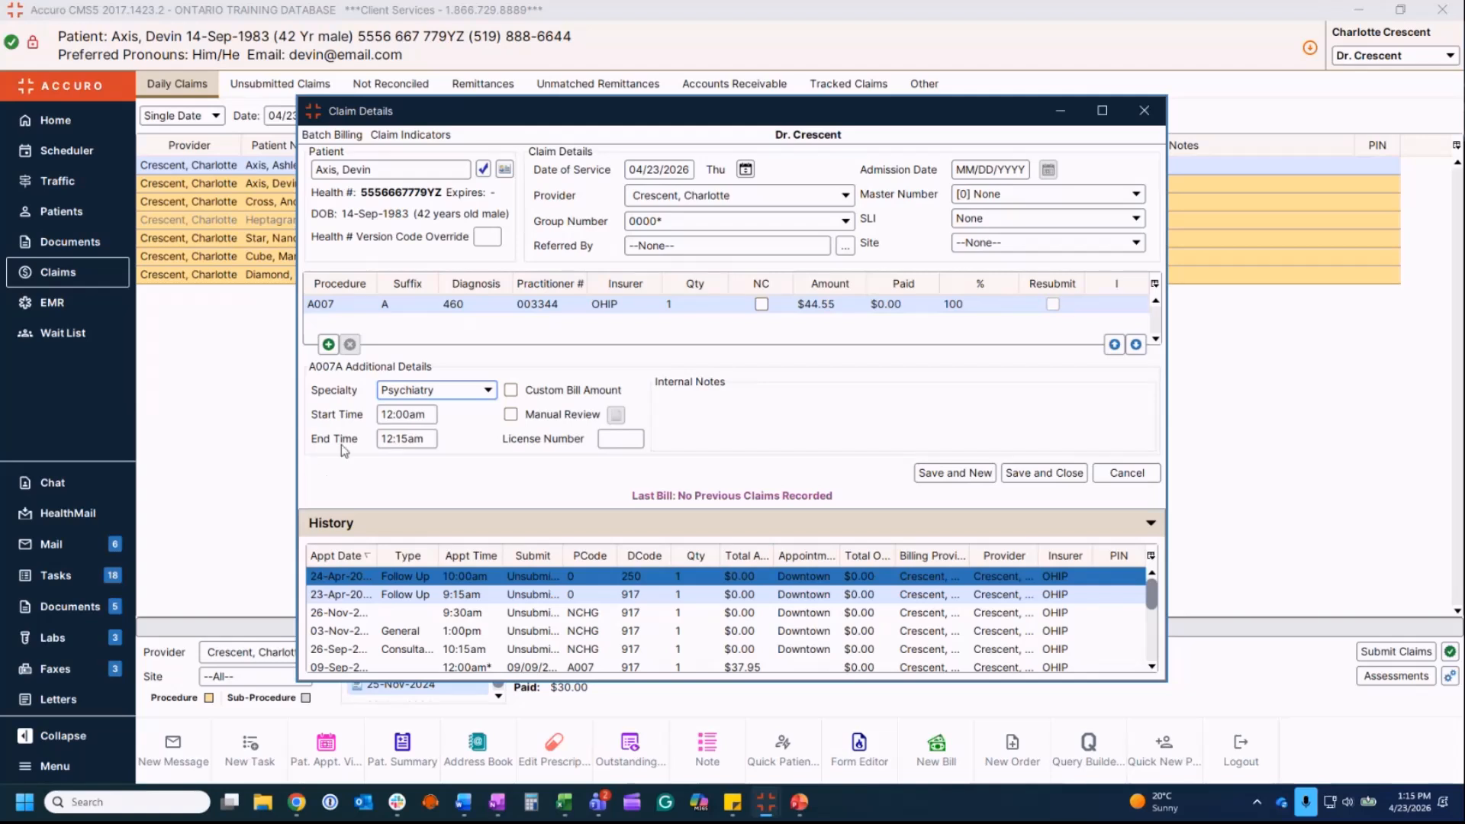
pyautogui.click(335, 304)
pyautogui.write('k198')
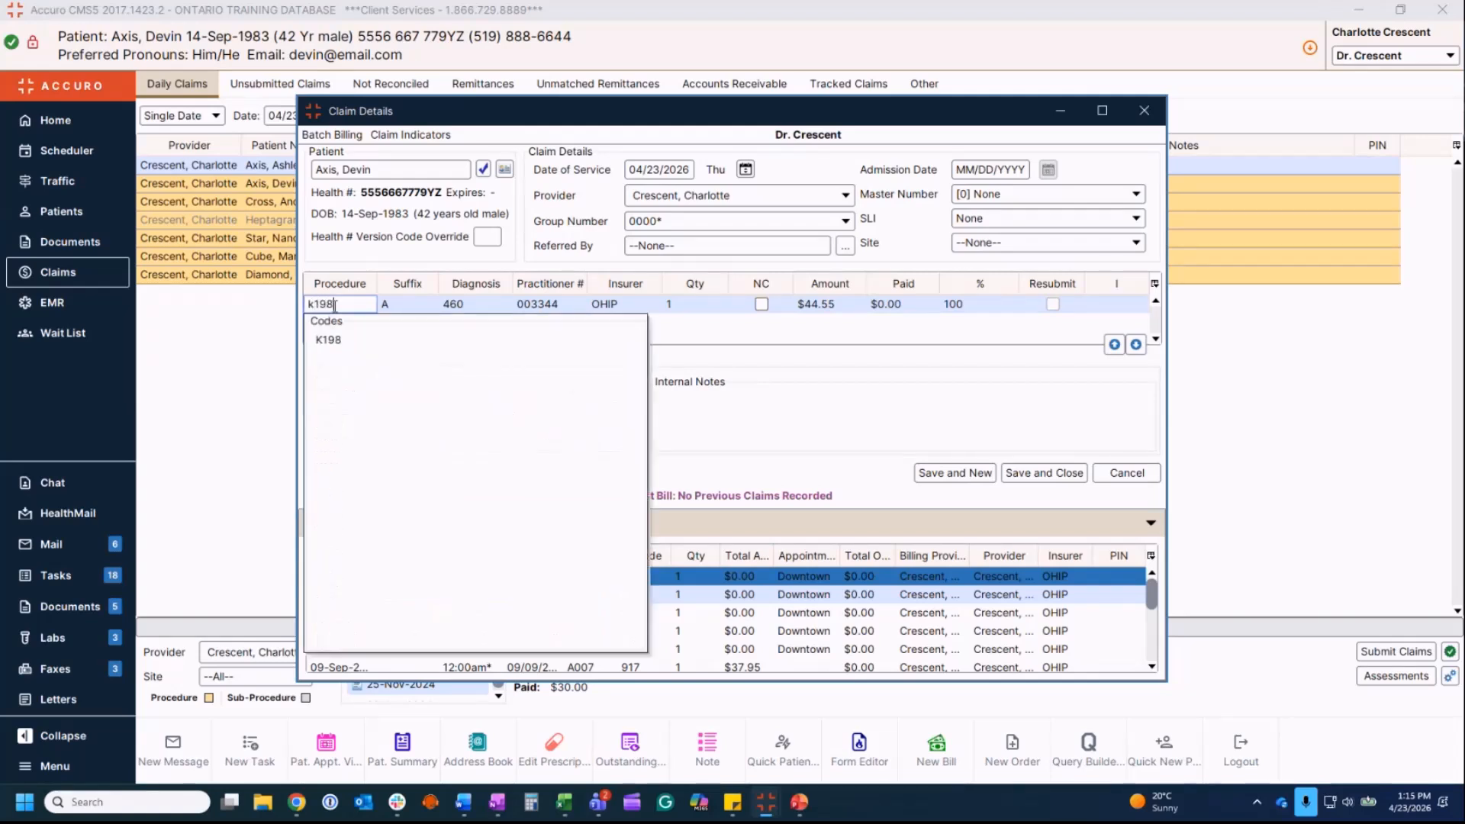
pyautogui.click(333, 343)
# Step: Change the end time to 1:00am so quantity becomes 2 at $204.70
pyautogui.click(429, 441)
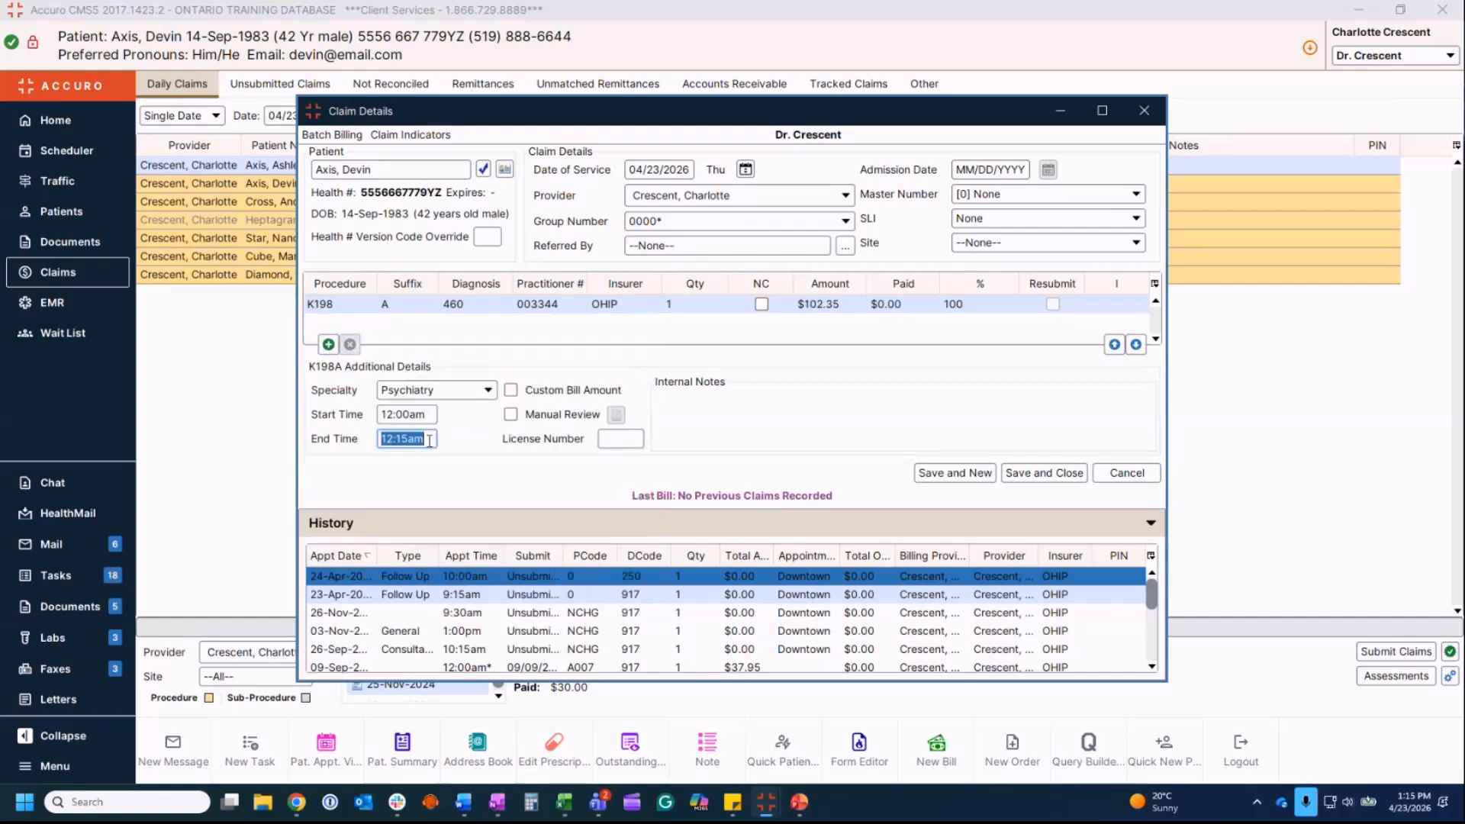
pyautogui.write('100')
pyautogui.press('Tab')
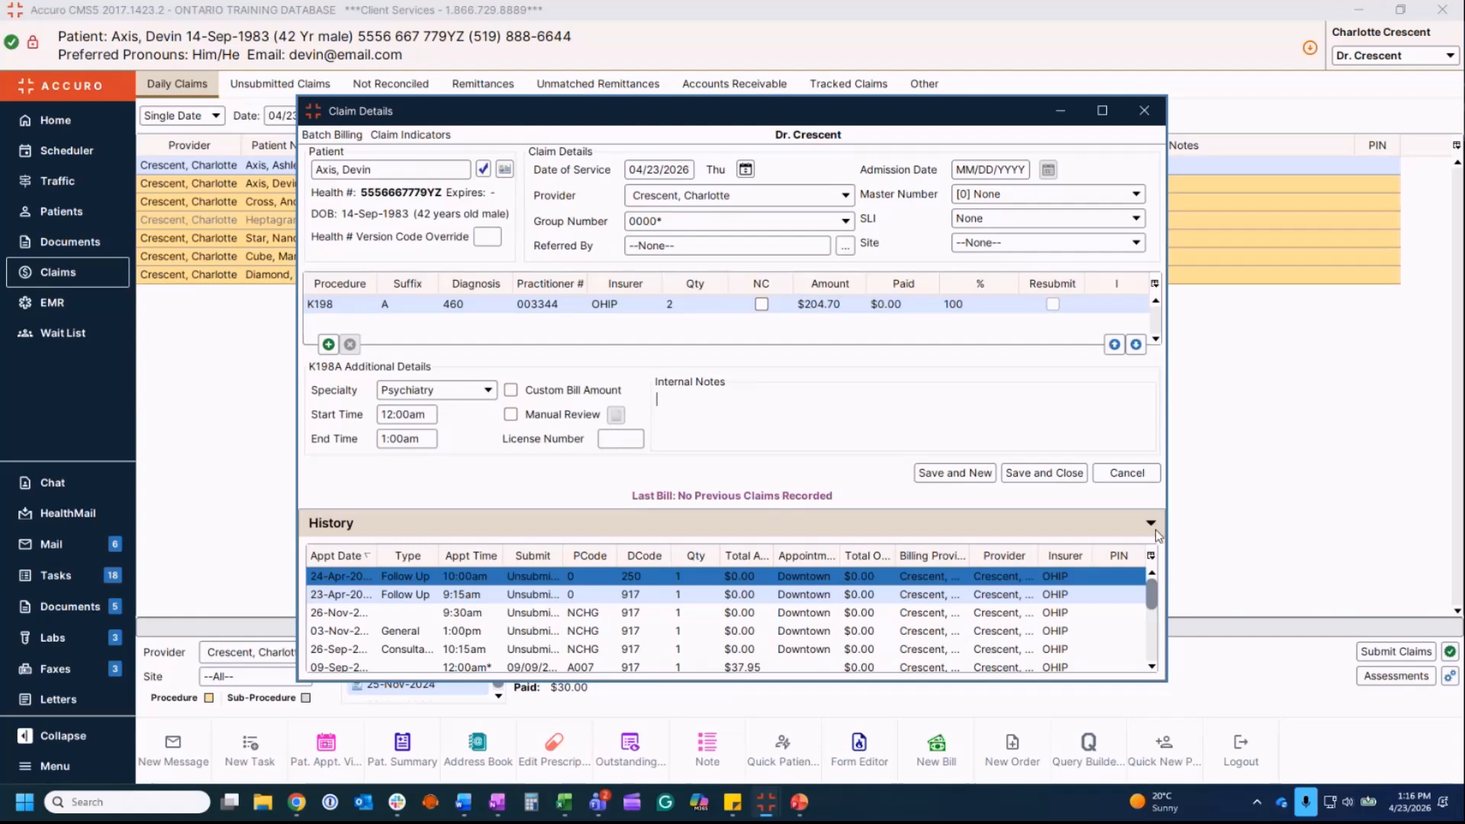
# Step: Sort the claim history newest appointment first, then cancel the claim edits without saving
pyautogui.click(1153, 556)
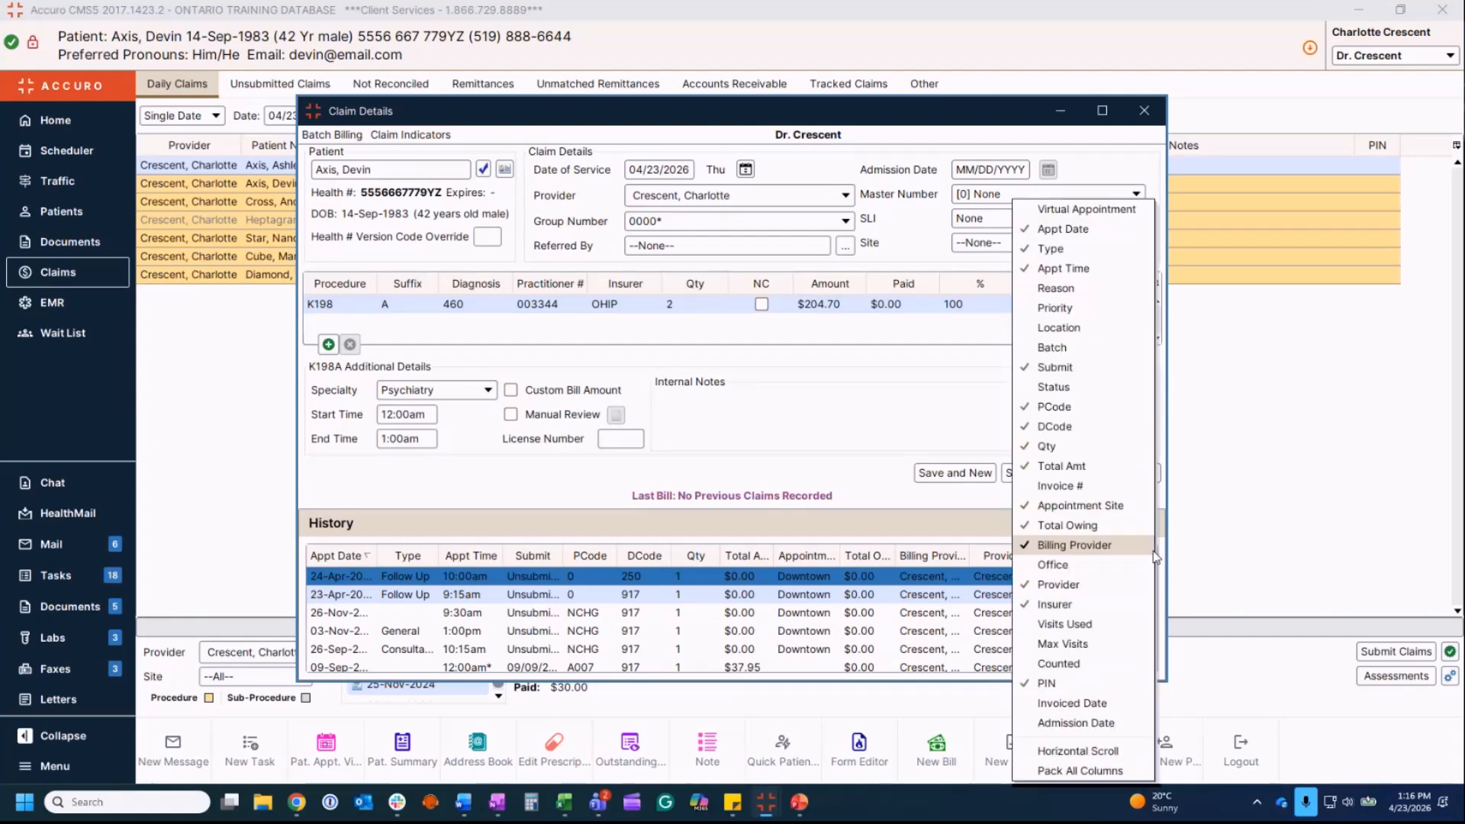
pyautogui.click(920, 534)
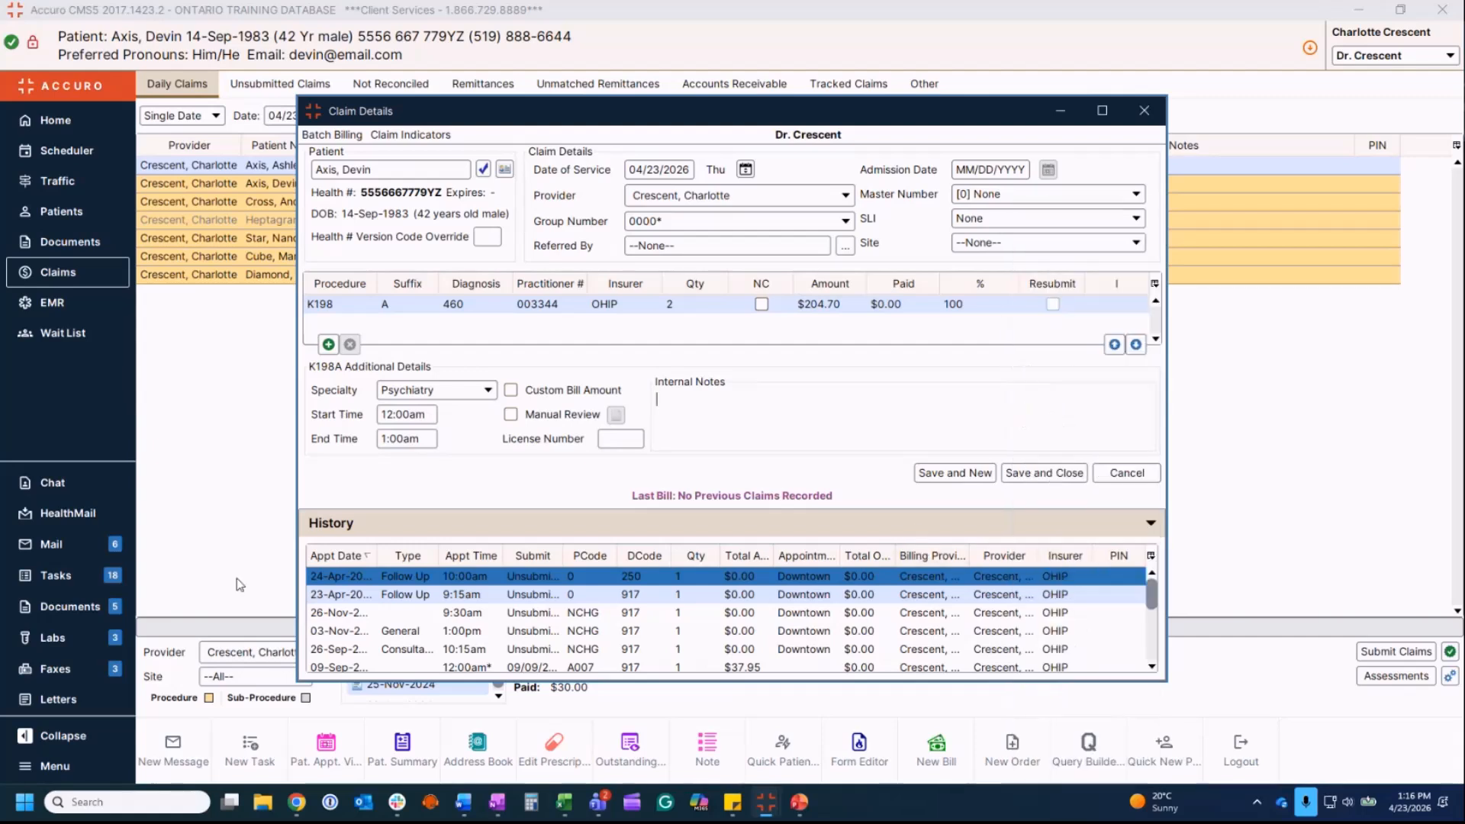
pyautogui.click(347, 562)
pyautogui.click(347, 563)
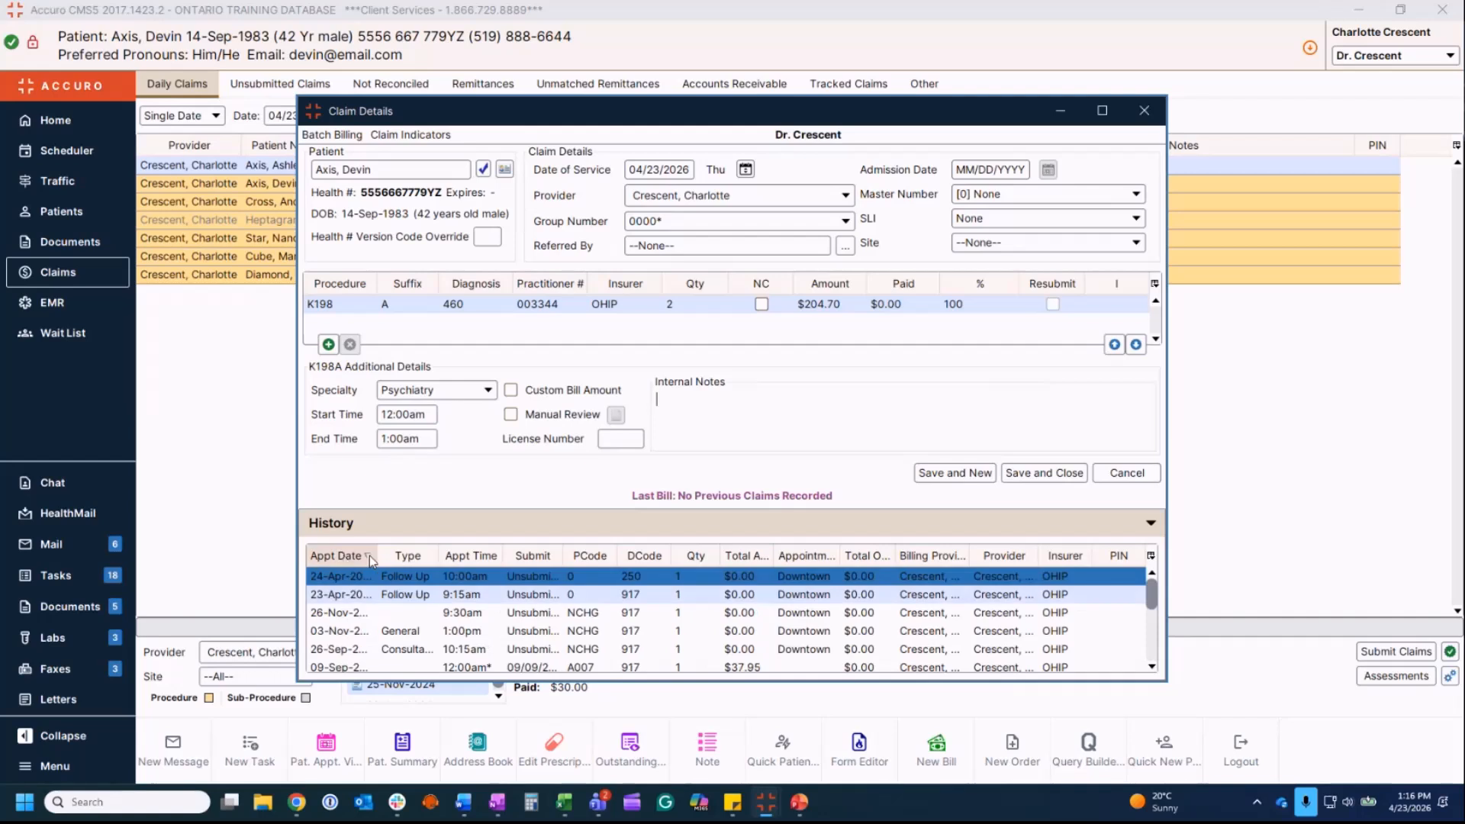
pyautogui.moveTo(347, 562); pyautogui.dragTo(344, 560)
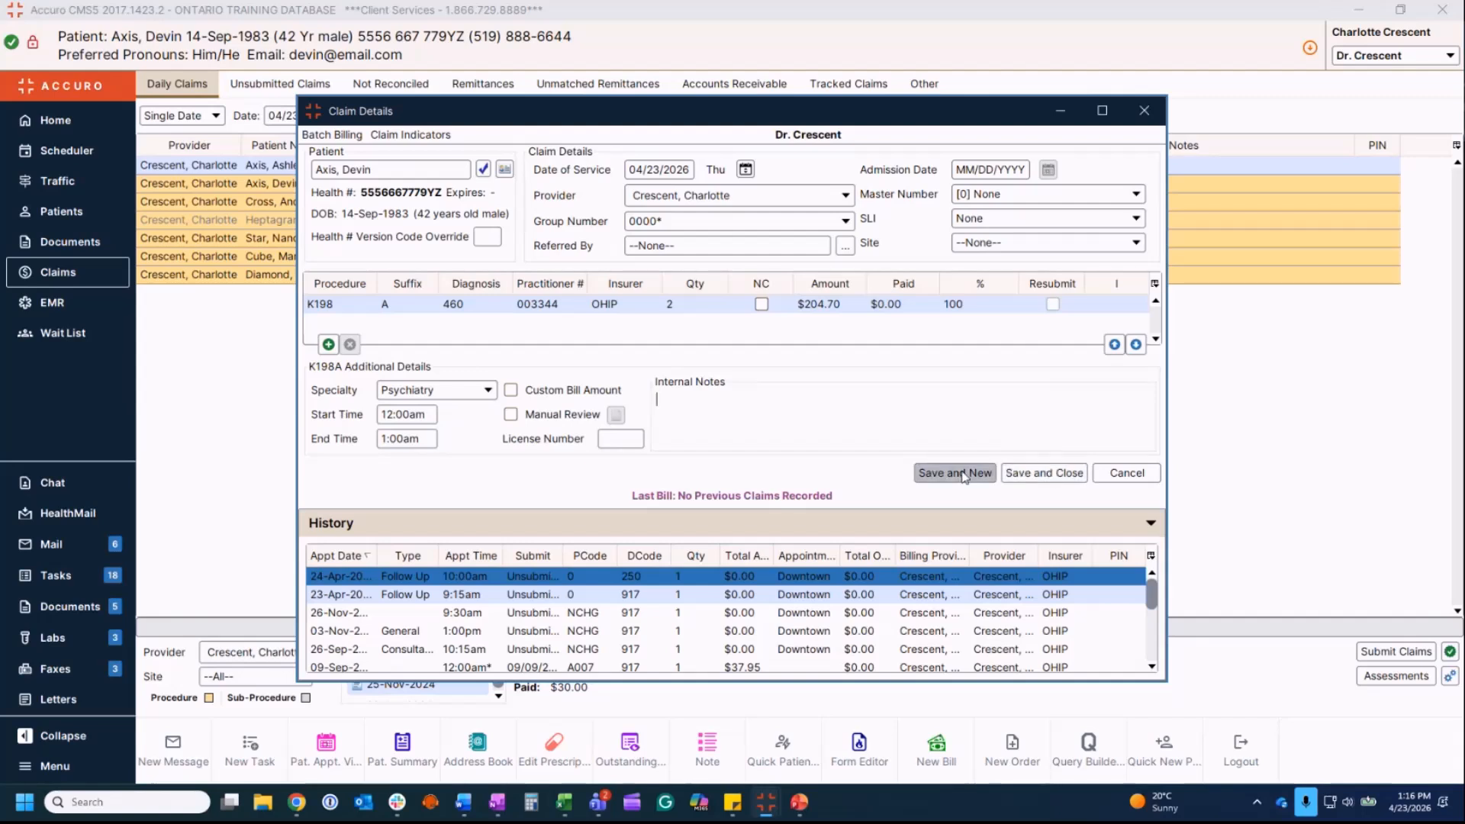
pyautogui.click(1126, 473)
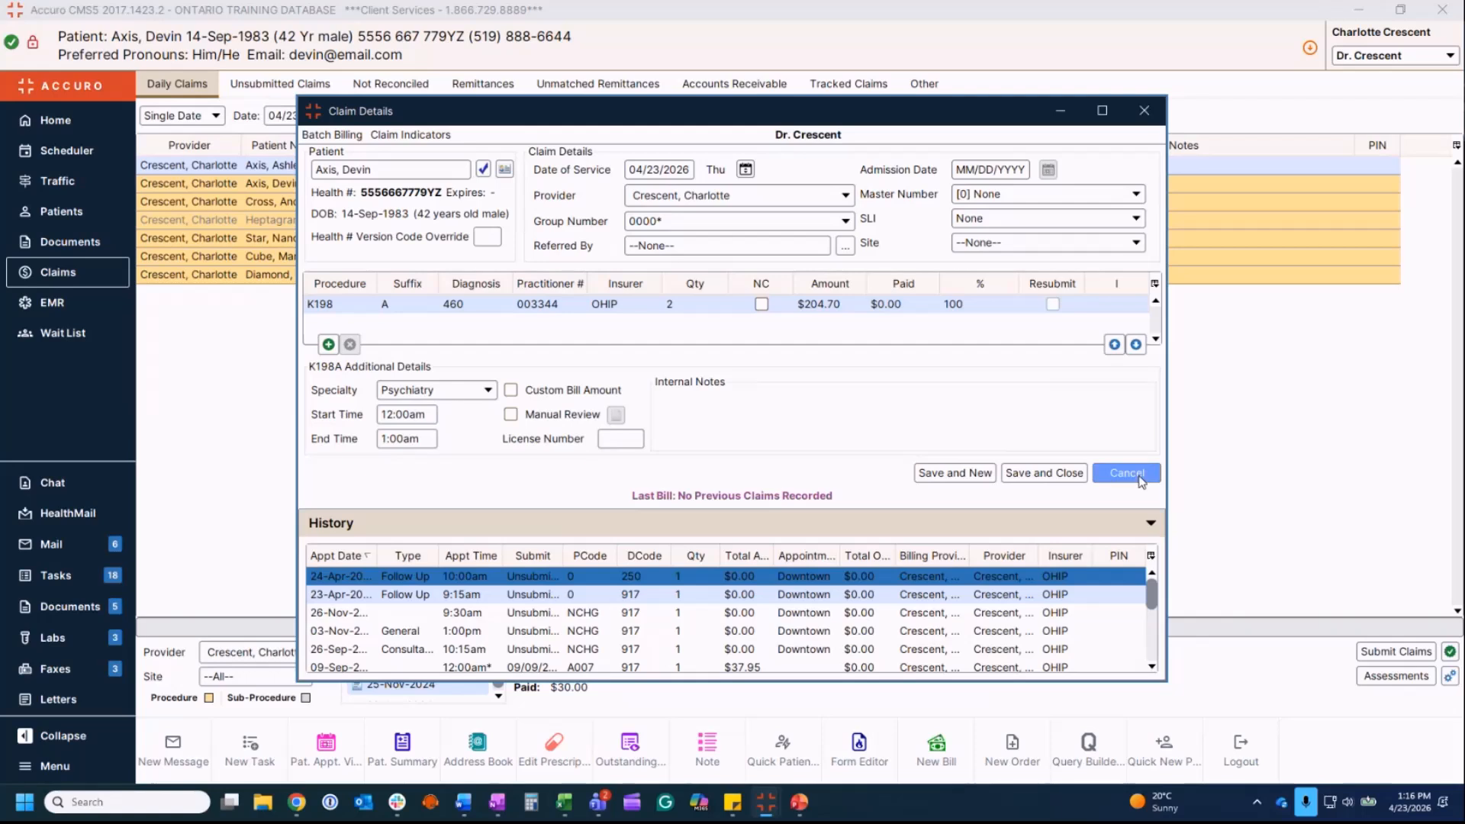
pyautogui.click(854, 448)
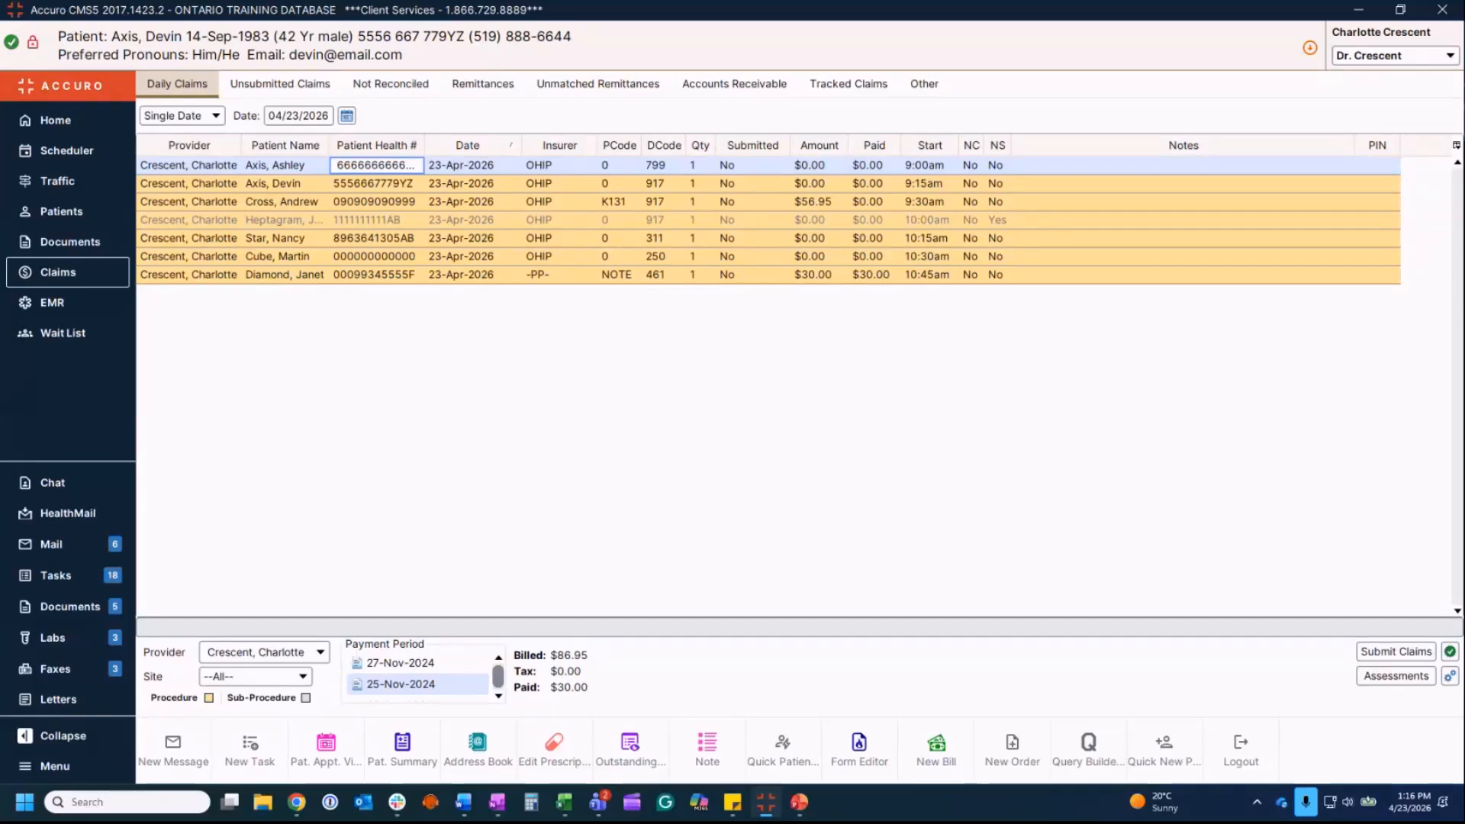
# Step: Show the Unsubmitted Claims list: nine OHIP claims from the last 9 months, $139.45 billed
pyautogui.click(311, 84)
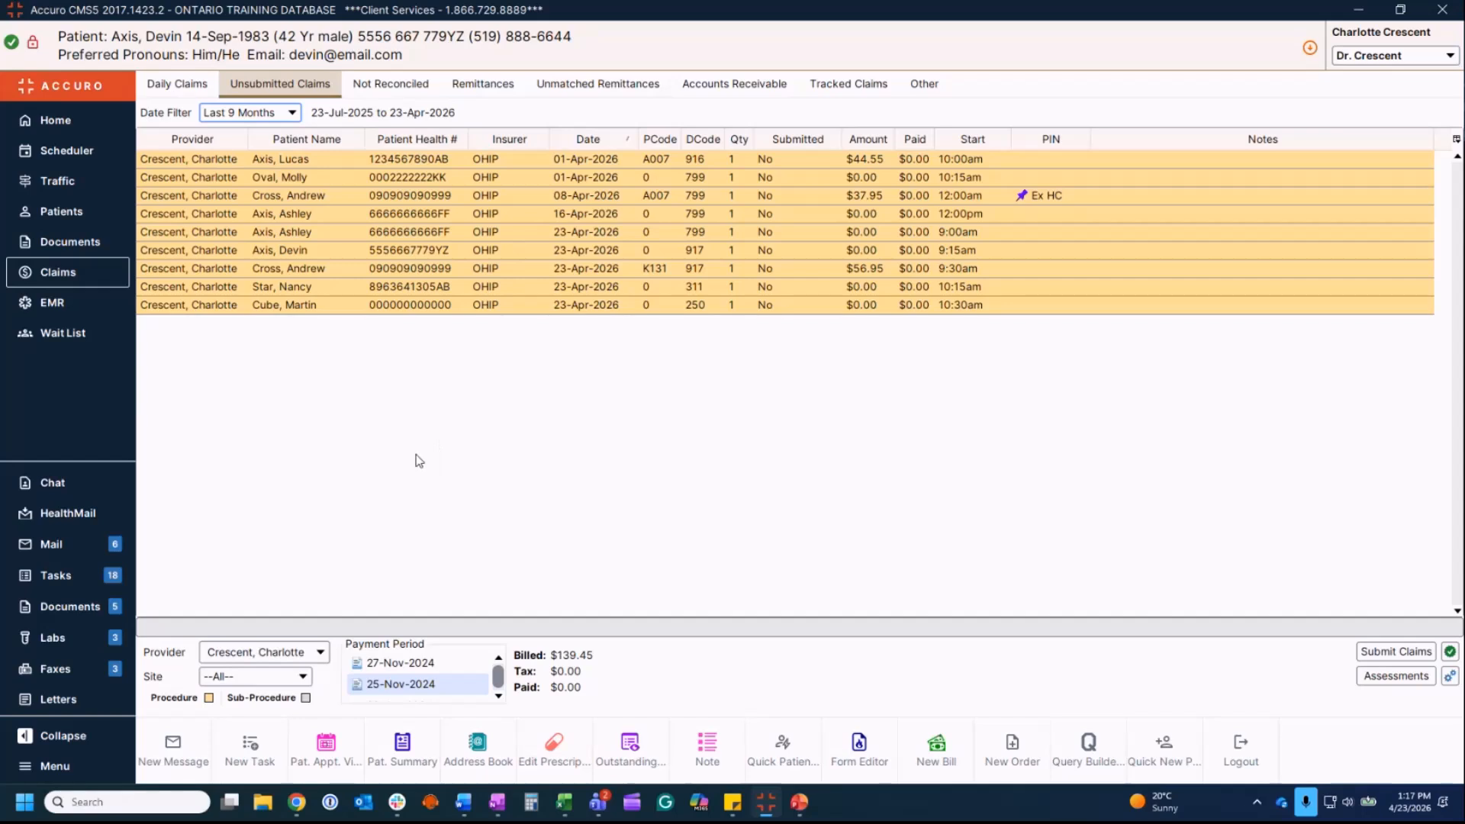
# Step: Select the unsubmitted claims, attempt approving them, and dismiss the submission warnings
pyautogui.click(334, 164)
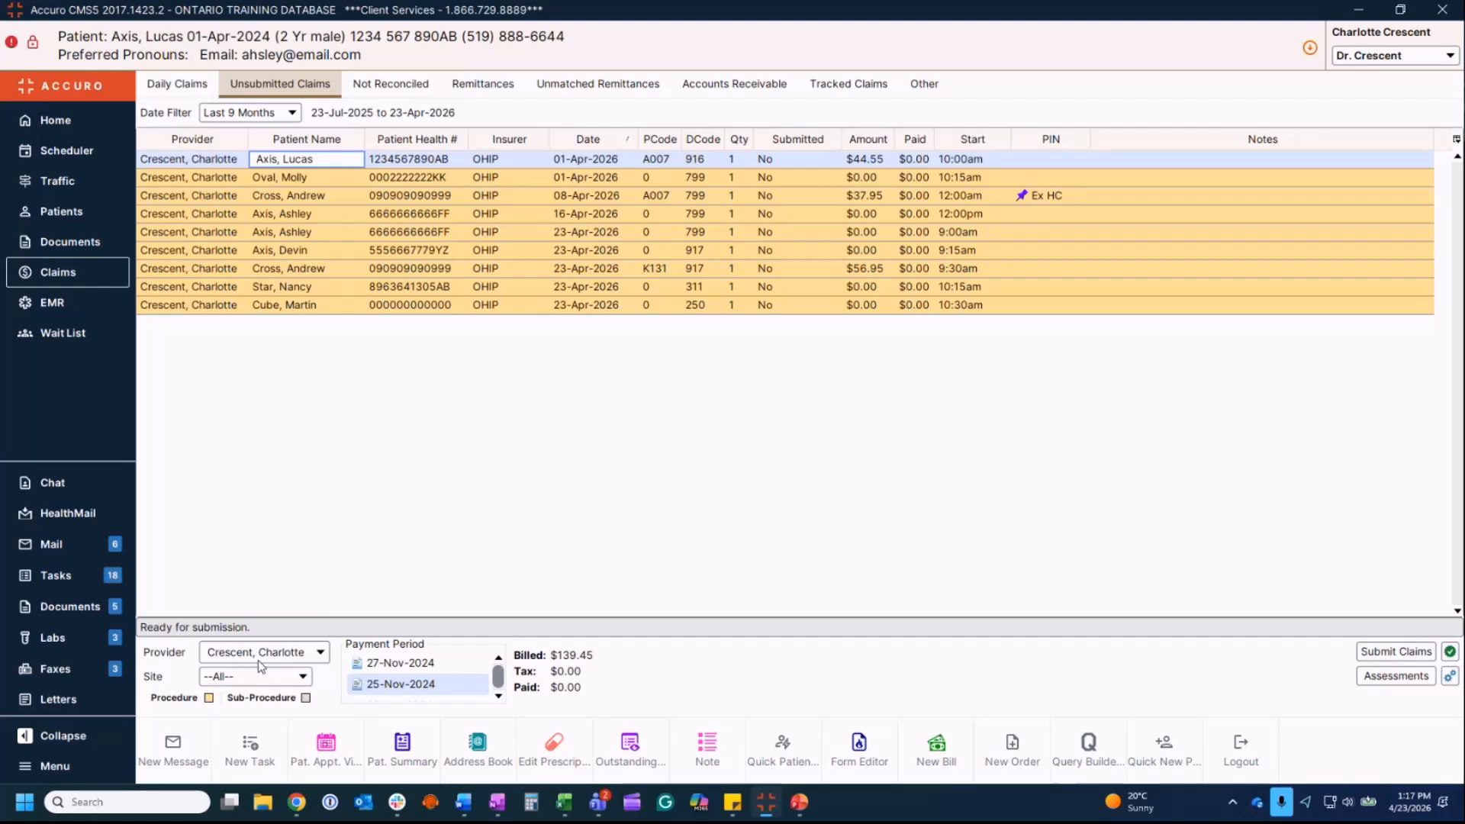
pyautogui.press('Down')
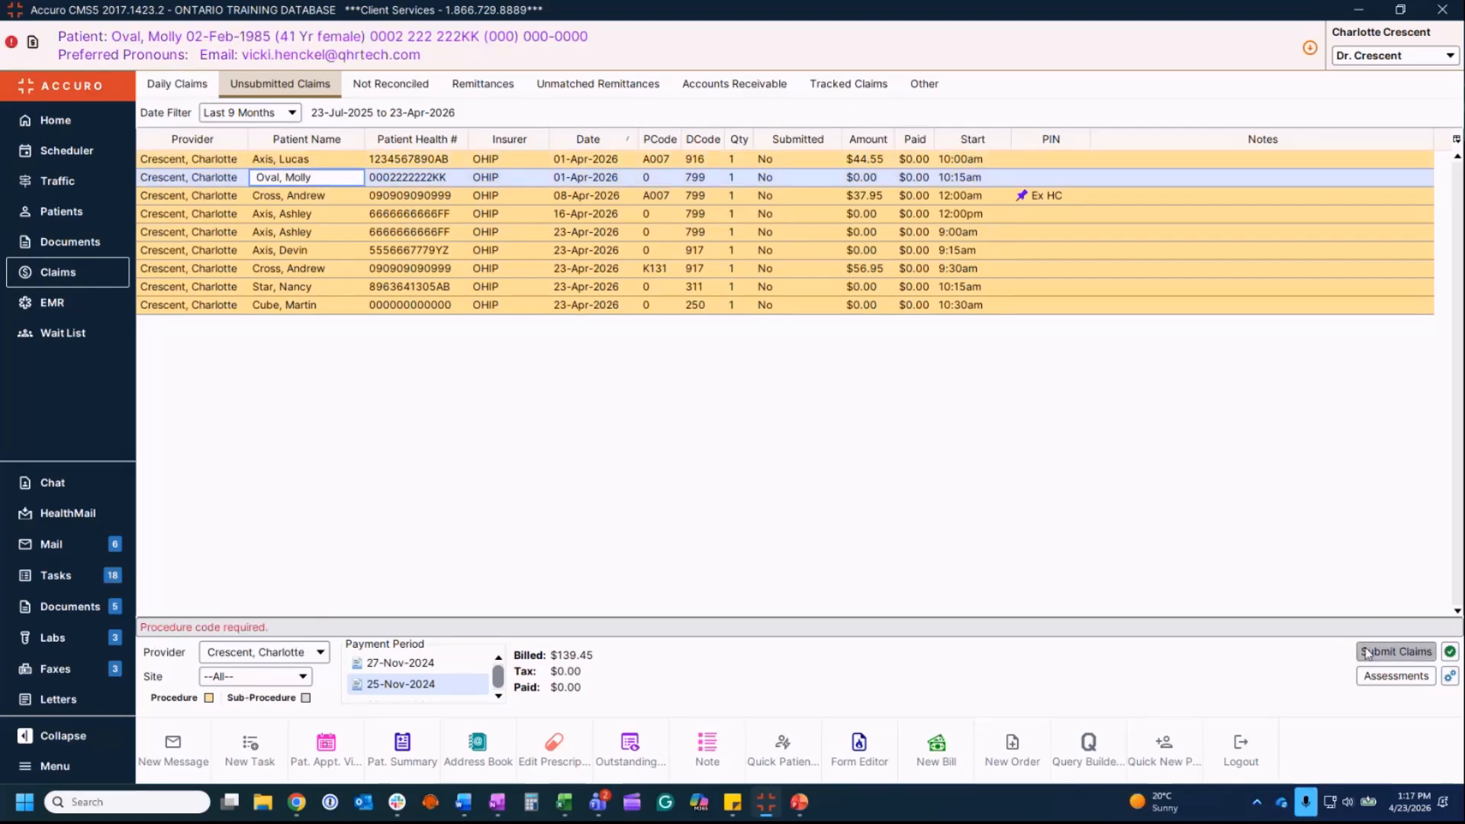
pyautogui.click(506, 160)
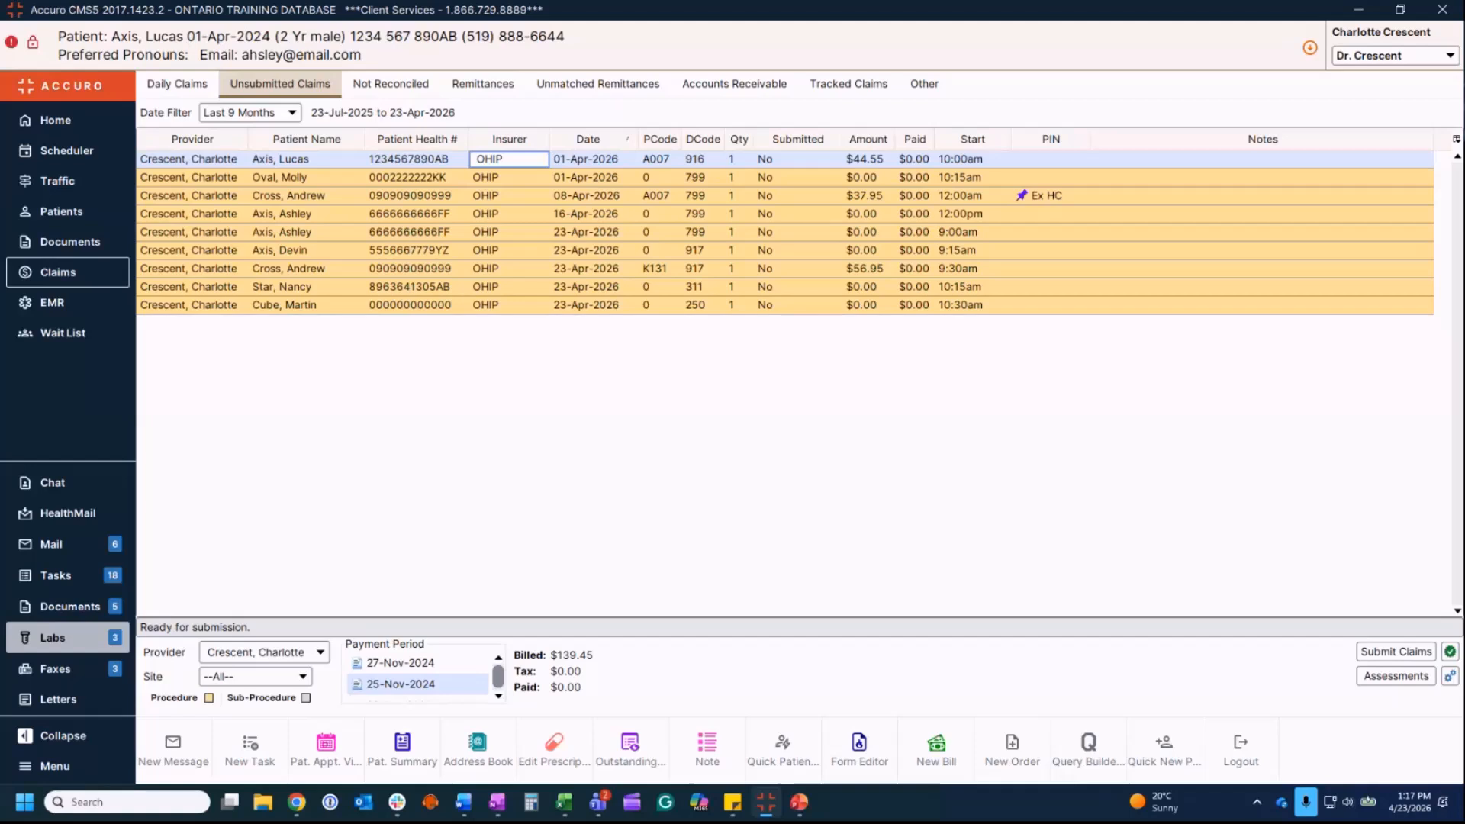
pyautogui.click(1451, 654)
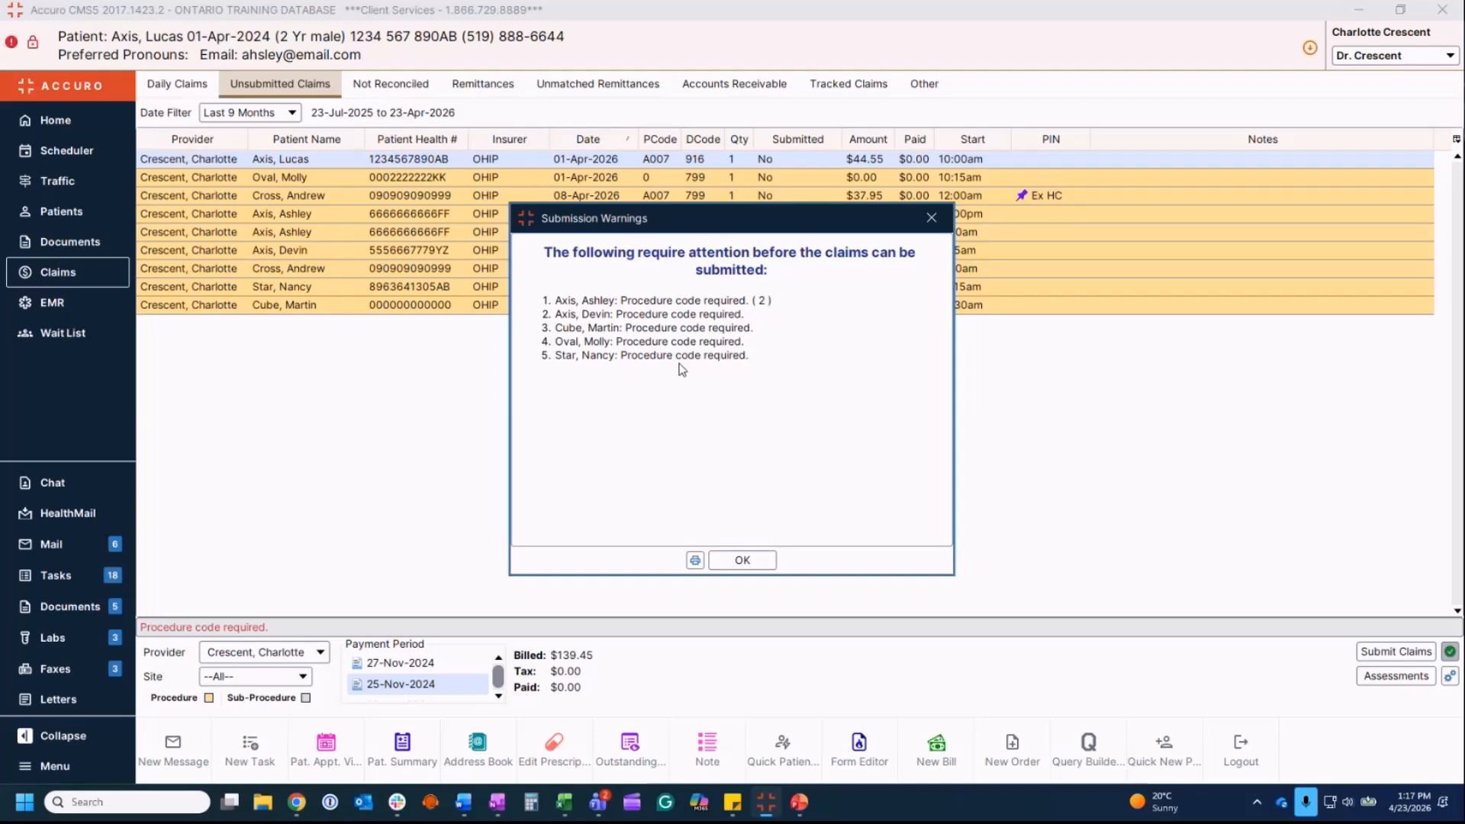
pyautogui.click(743, 560)
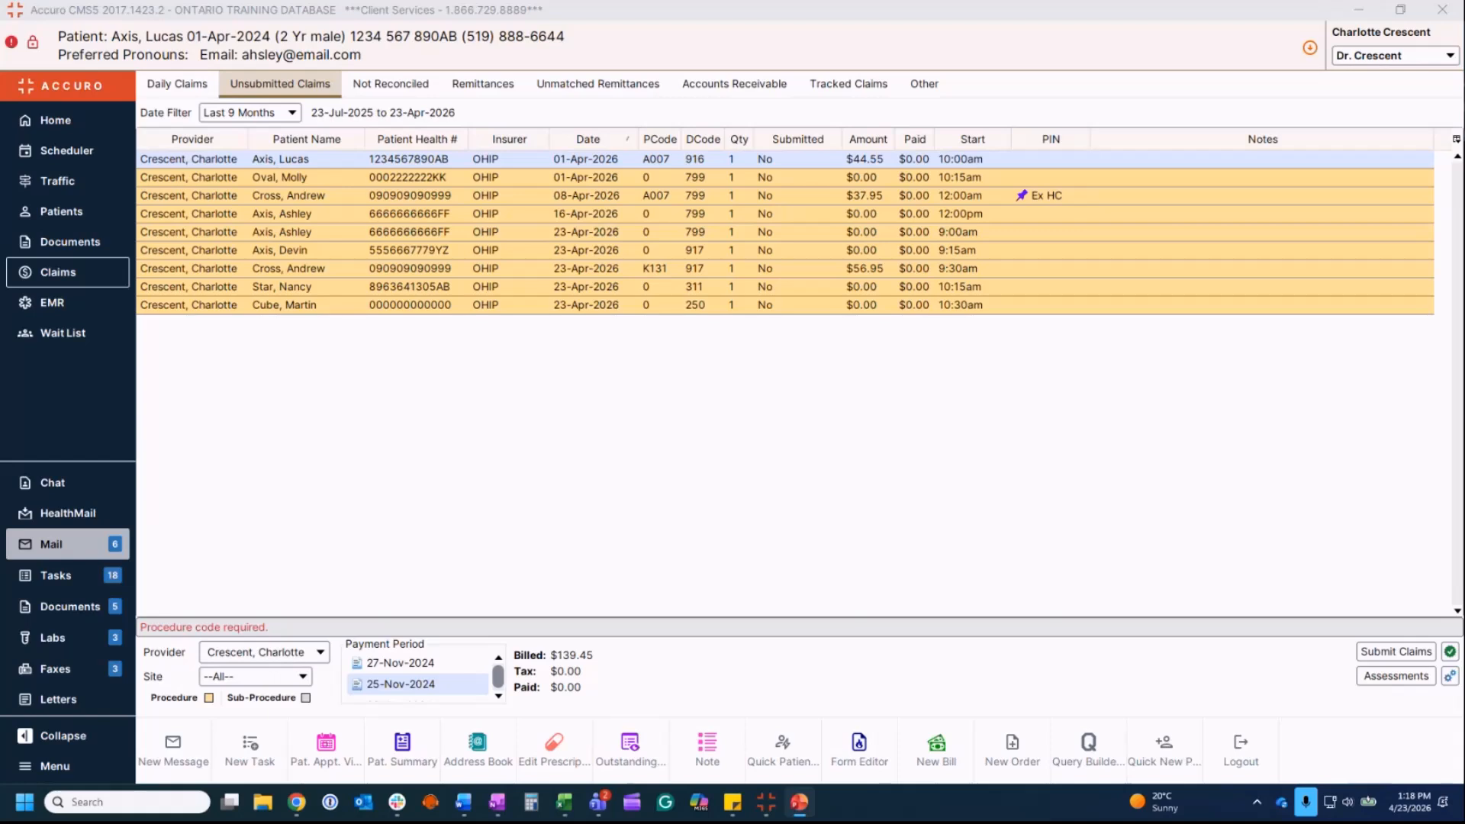
# Step: Add a second claim row for the 08-Apr-2026 Ex HC pinned claim
pyautogui.click(344, 196)
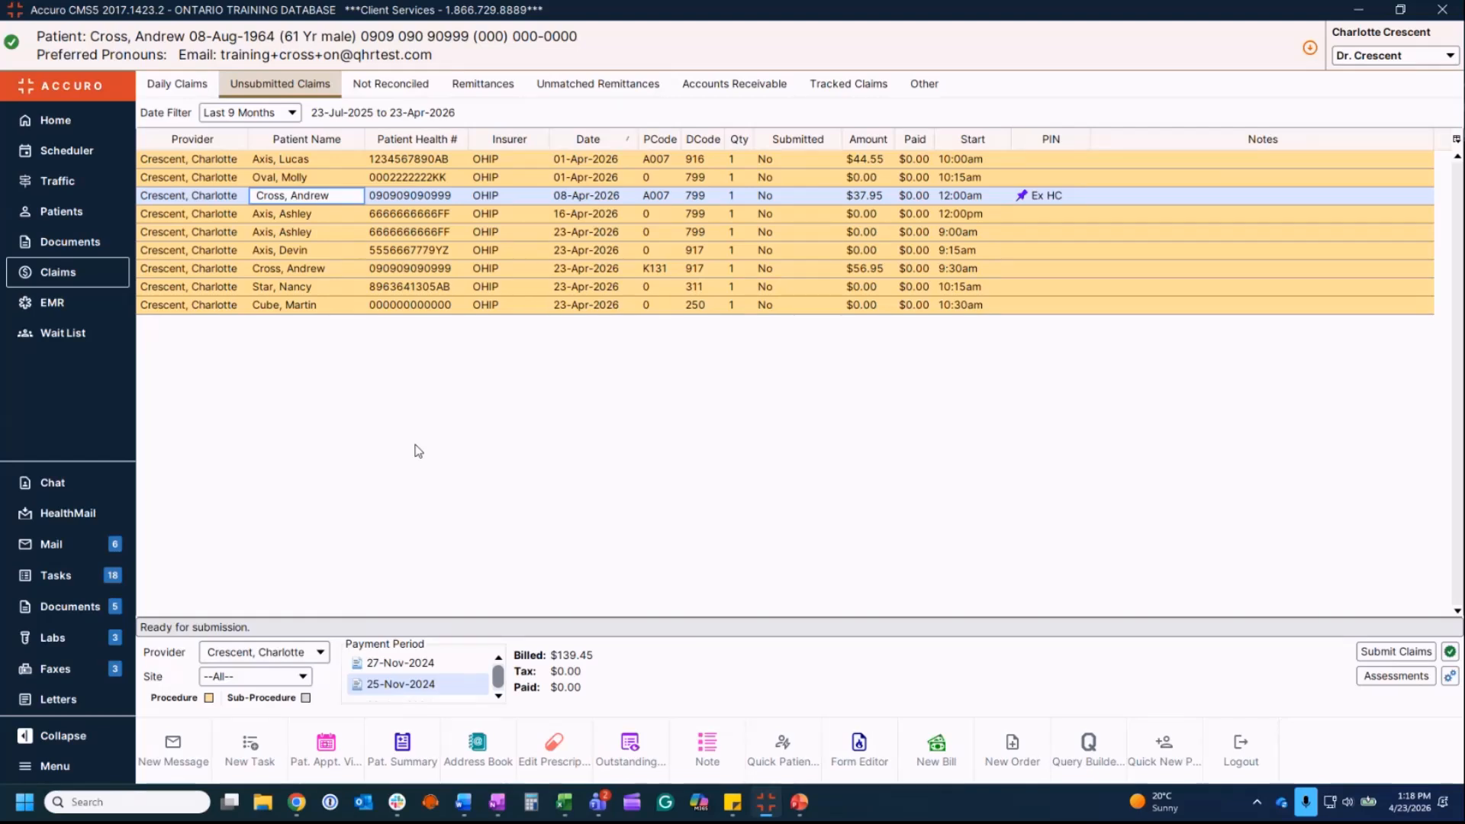
pyautogui.press('F6')
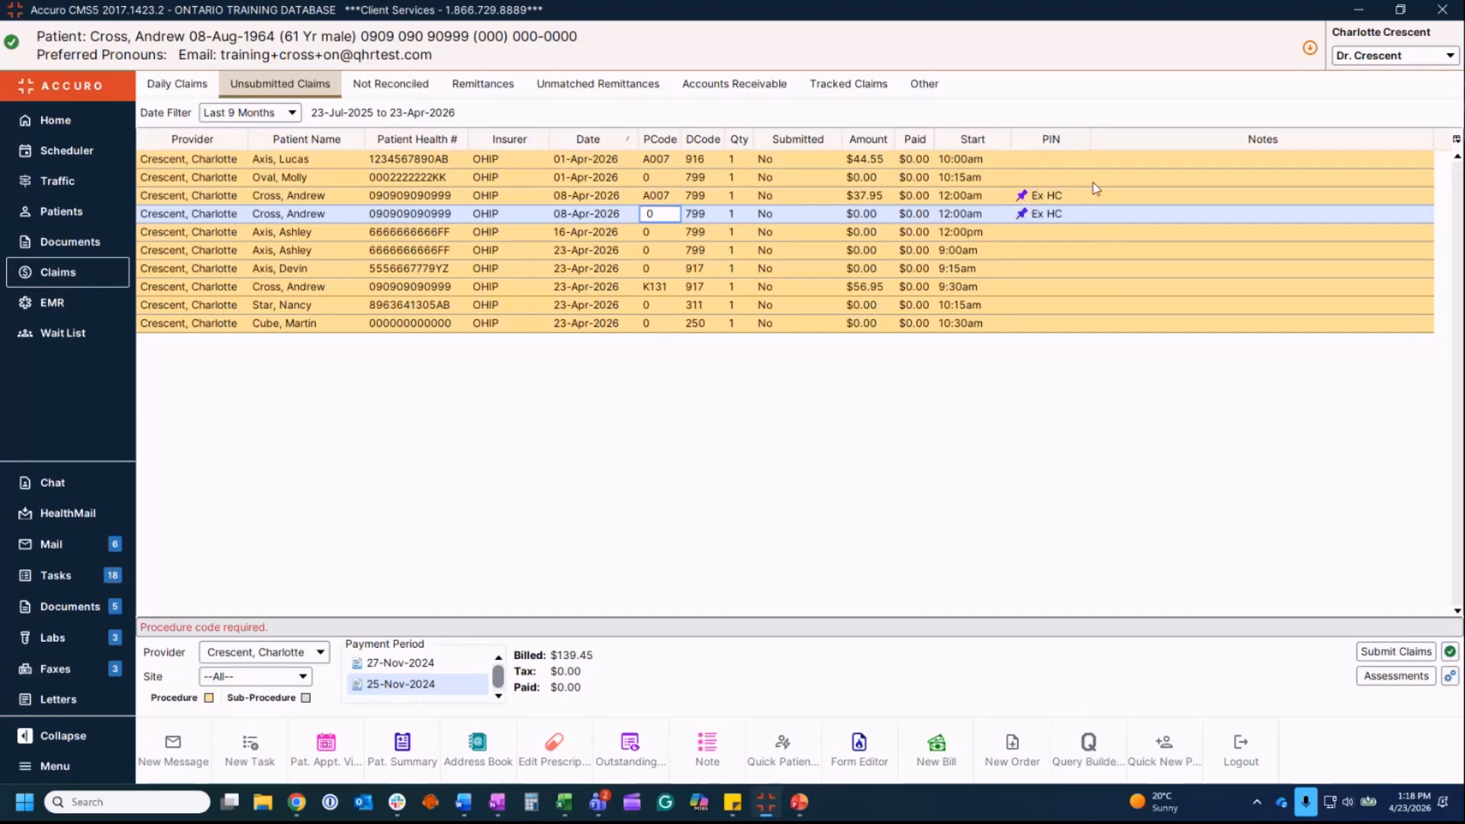
pyautogui.moveTo(1060, 208)
# Step: Switch to Tracked Claims with the pin filter left on --All--
pyautogui.click(847, 84)
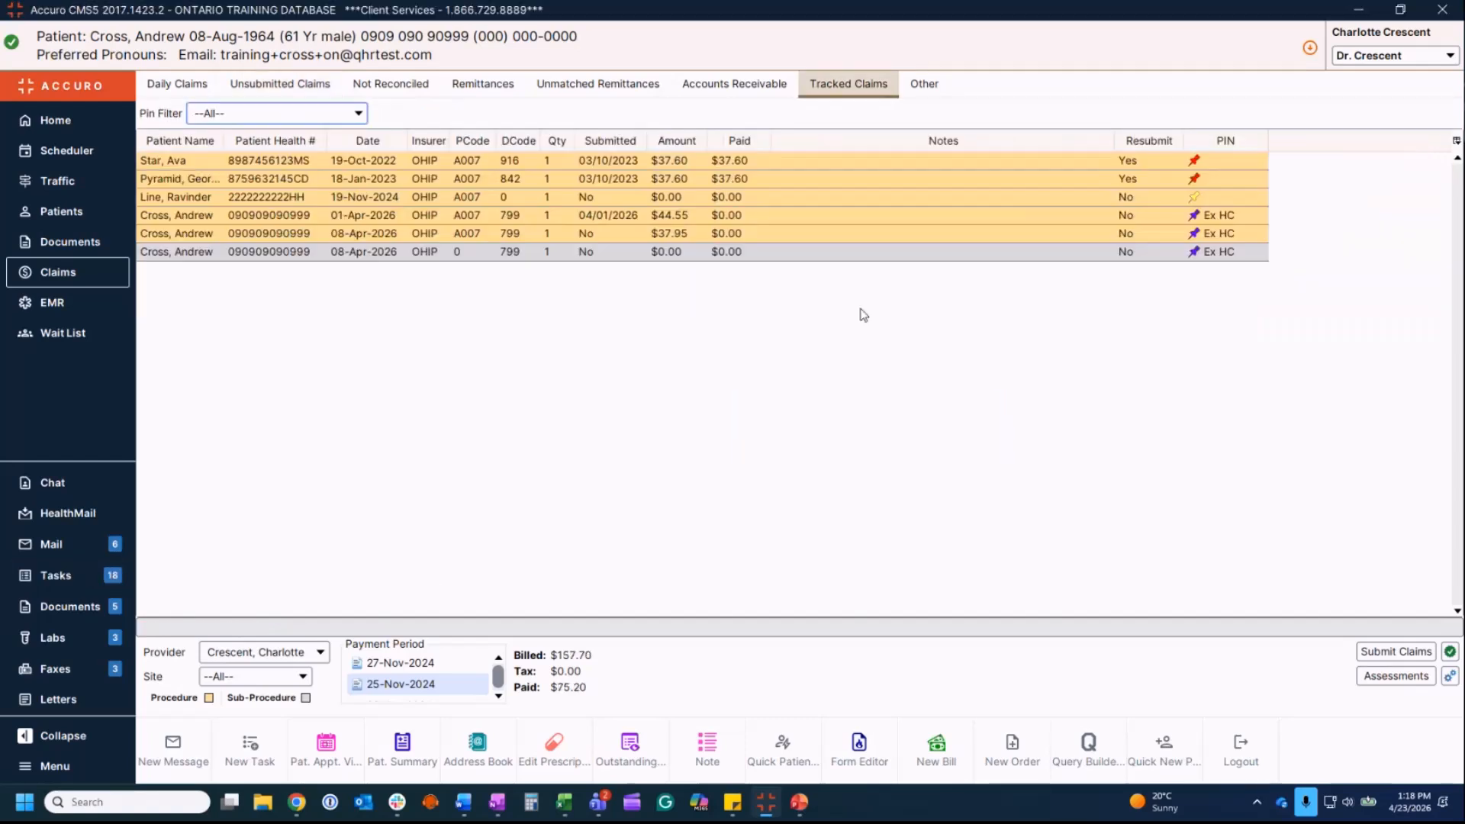
pyautogui.click(359, 114)
pyautogui.click(363, 116)
pyautogui.click(84, 763)
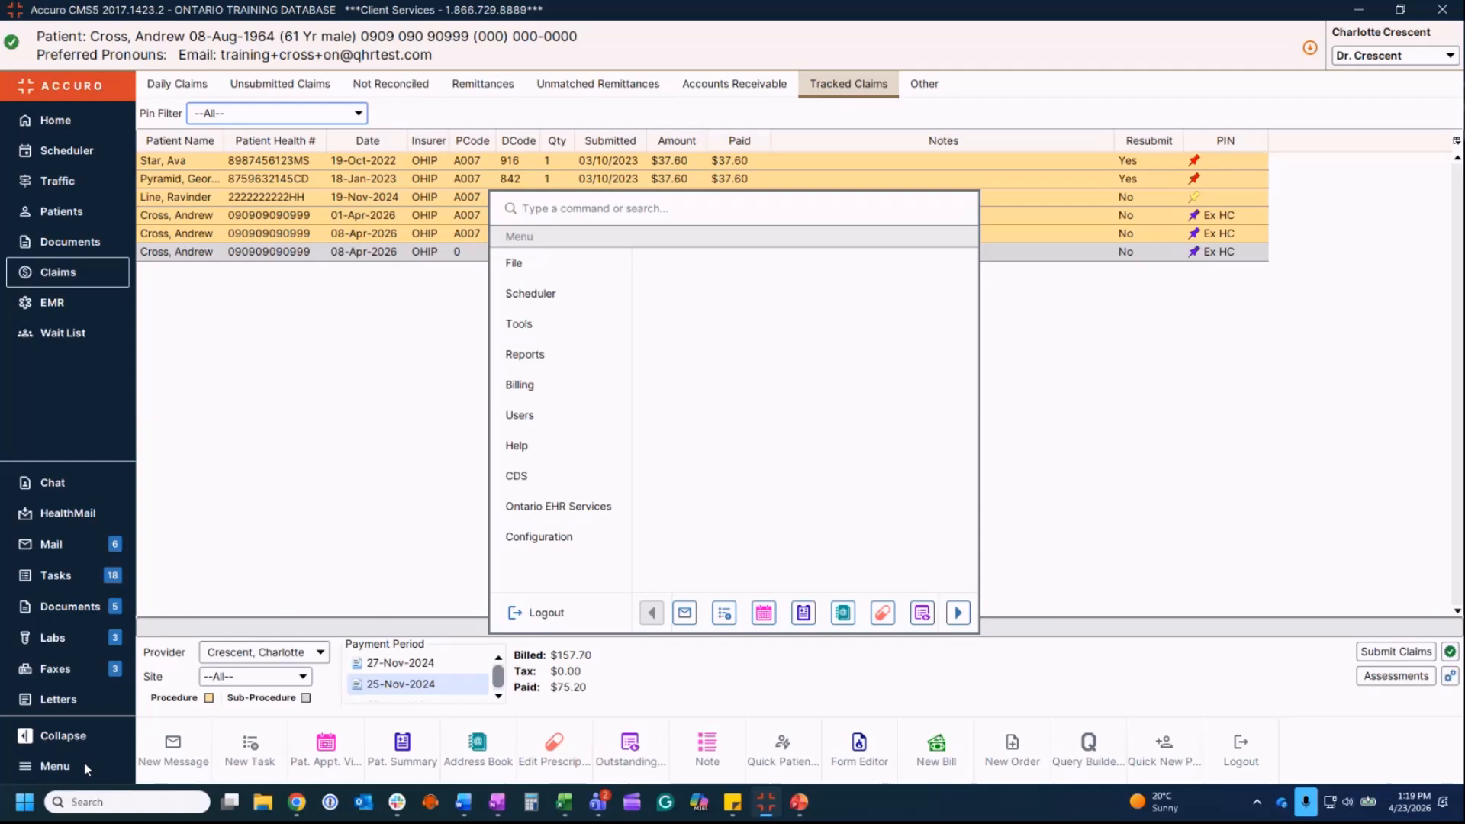
pyautogui.write('track')
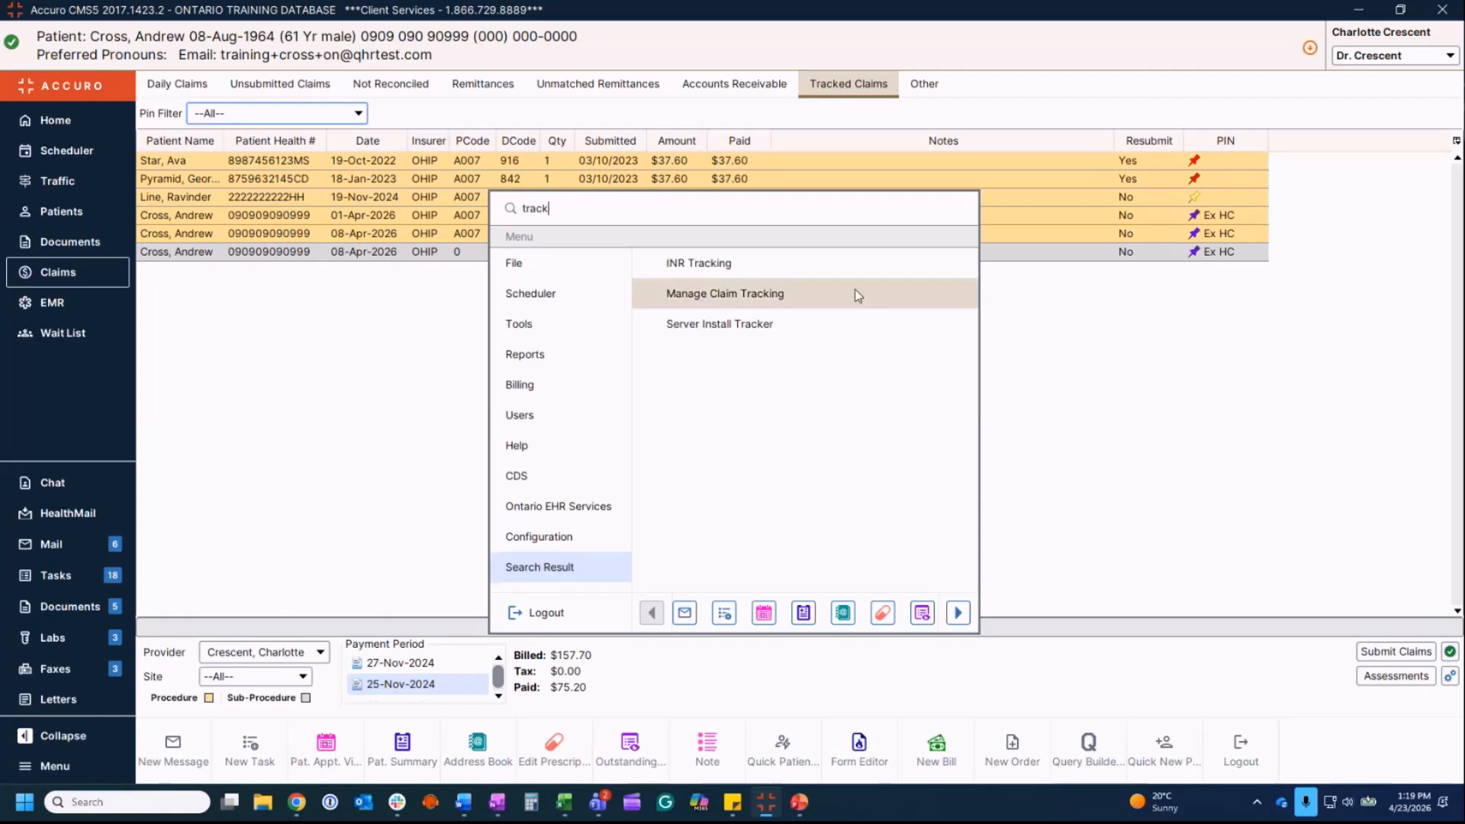
pyautogui.click(804, 298)
pyautogui.click(609, 508)
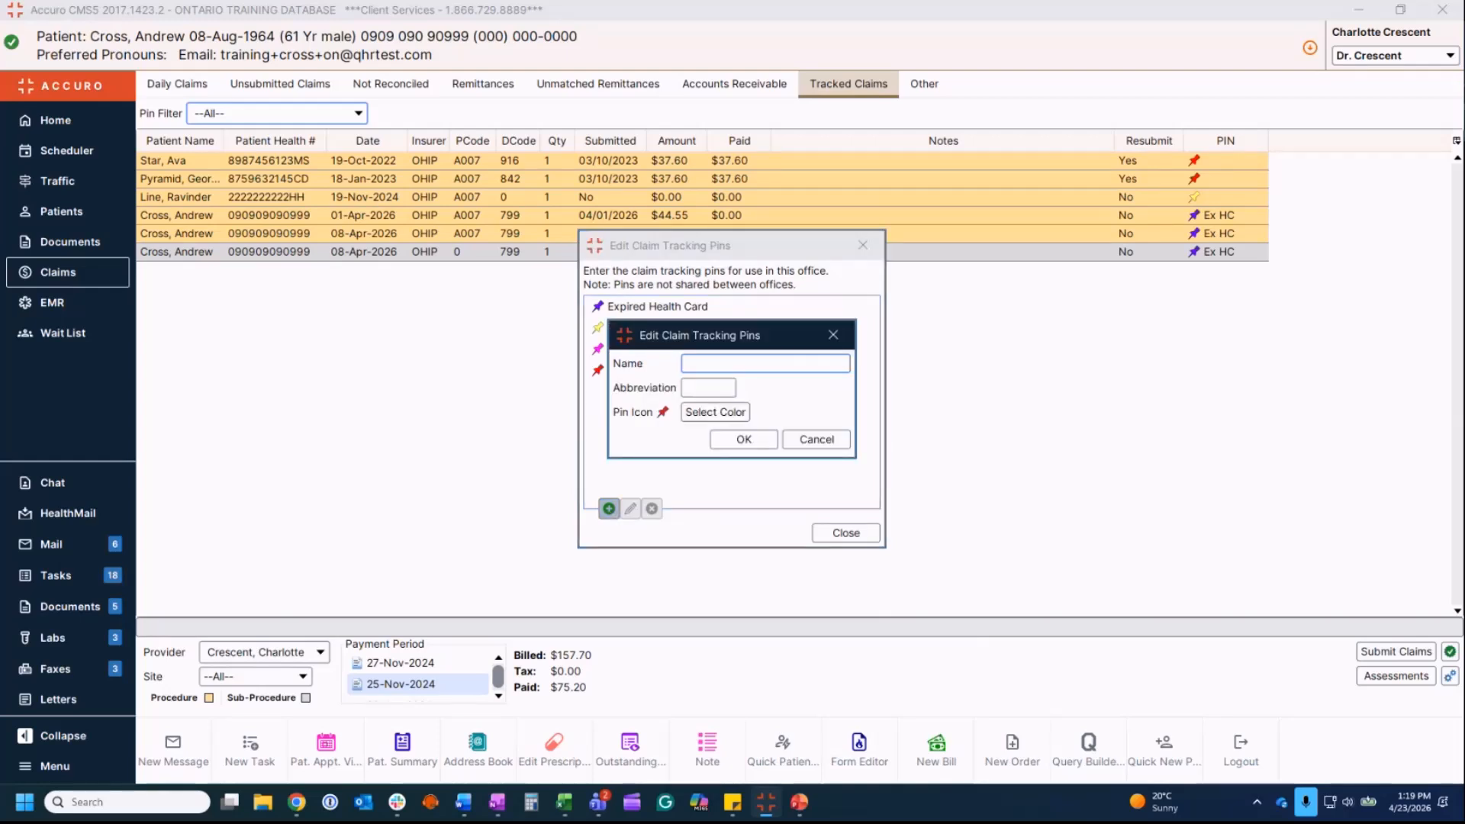
pyautogui.click(816, 440)
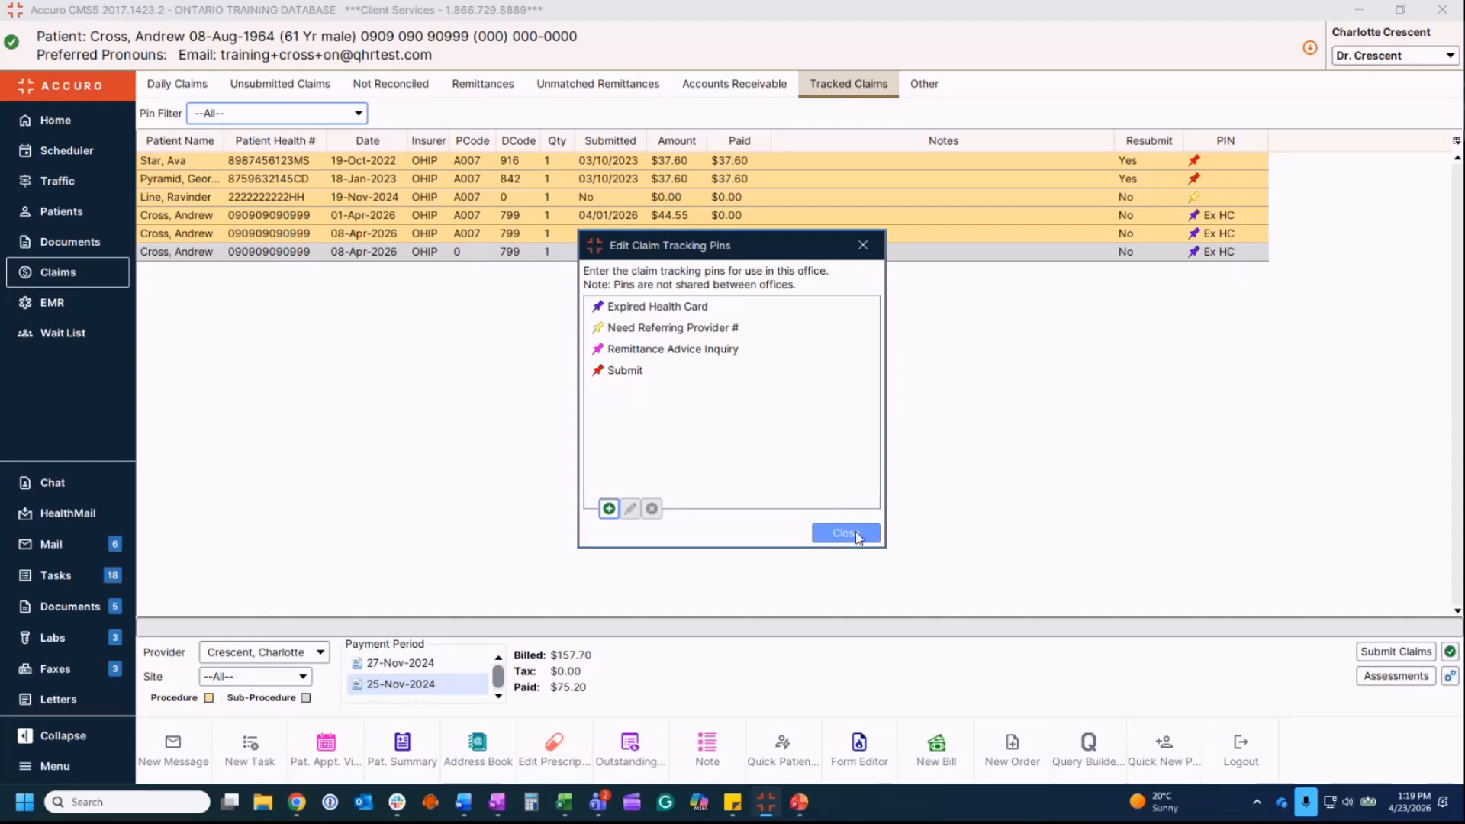
pyautogui.click(844, 531)
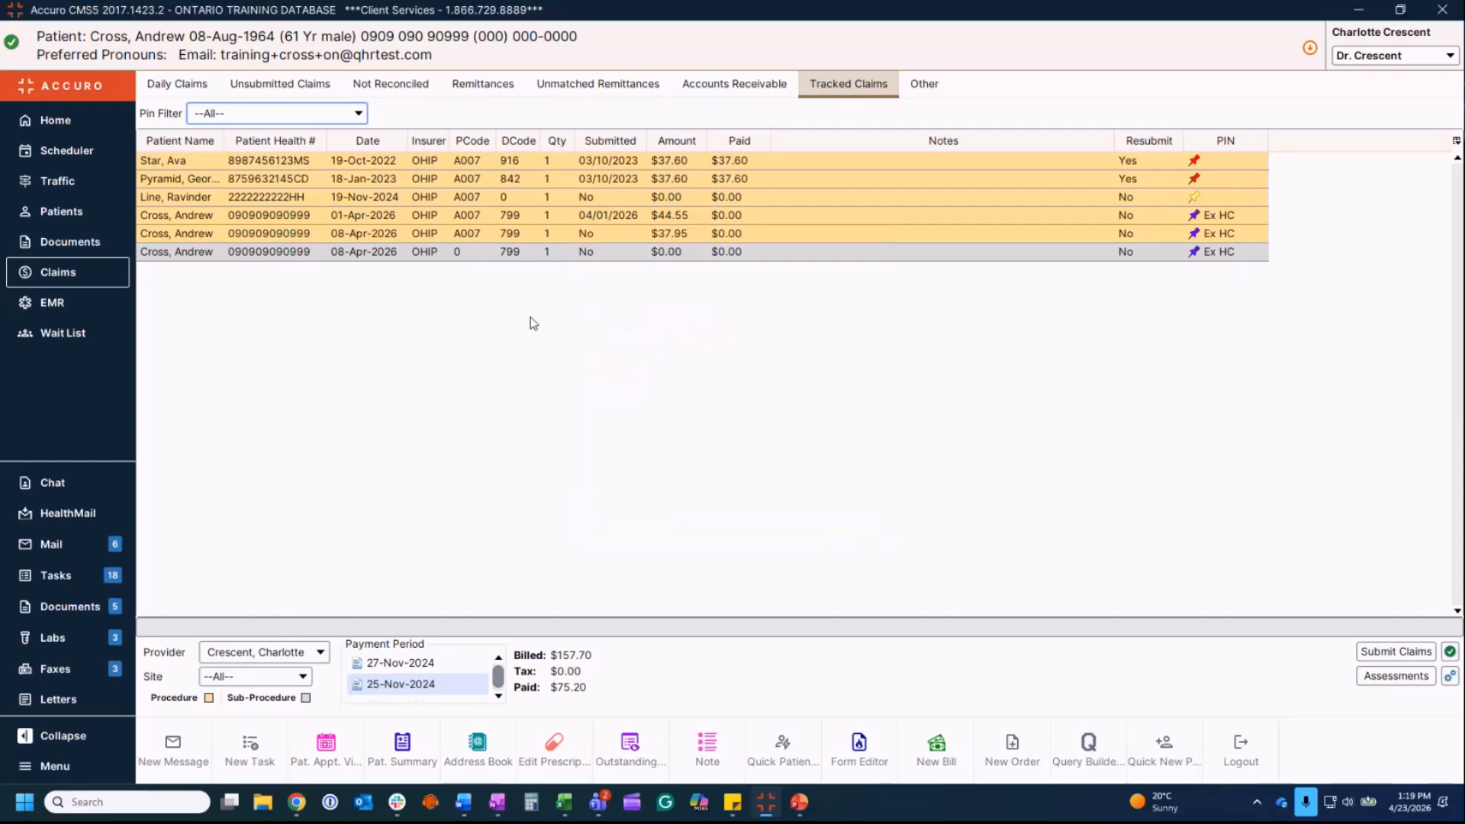
# Step: Bring up the Set Tracking Pin submenu for the last tracked claim dated 08-Apr-2026
pyautogui.rightClick(503, 257)
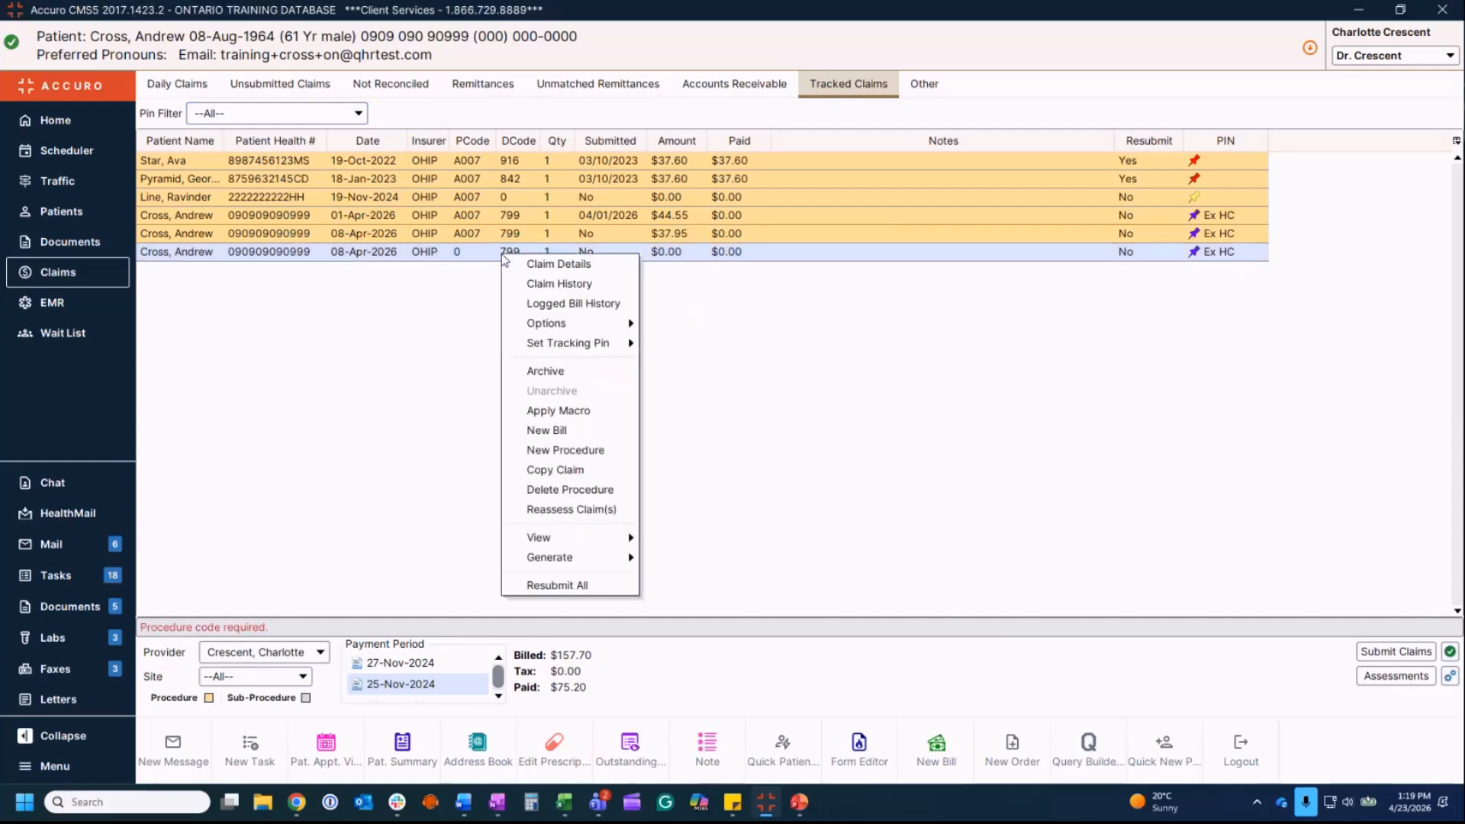
pyautogui.moveTo(543, 344)
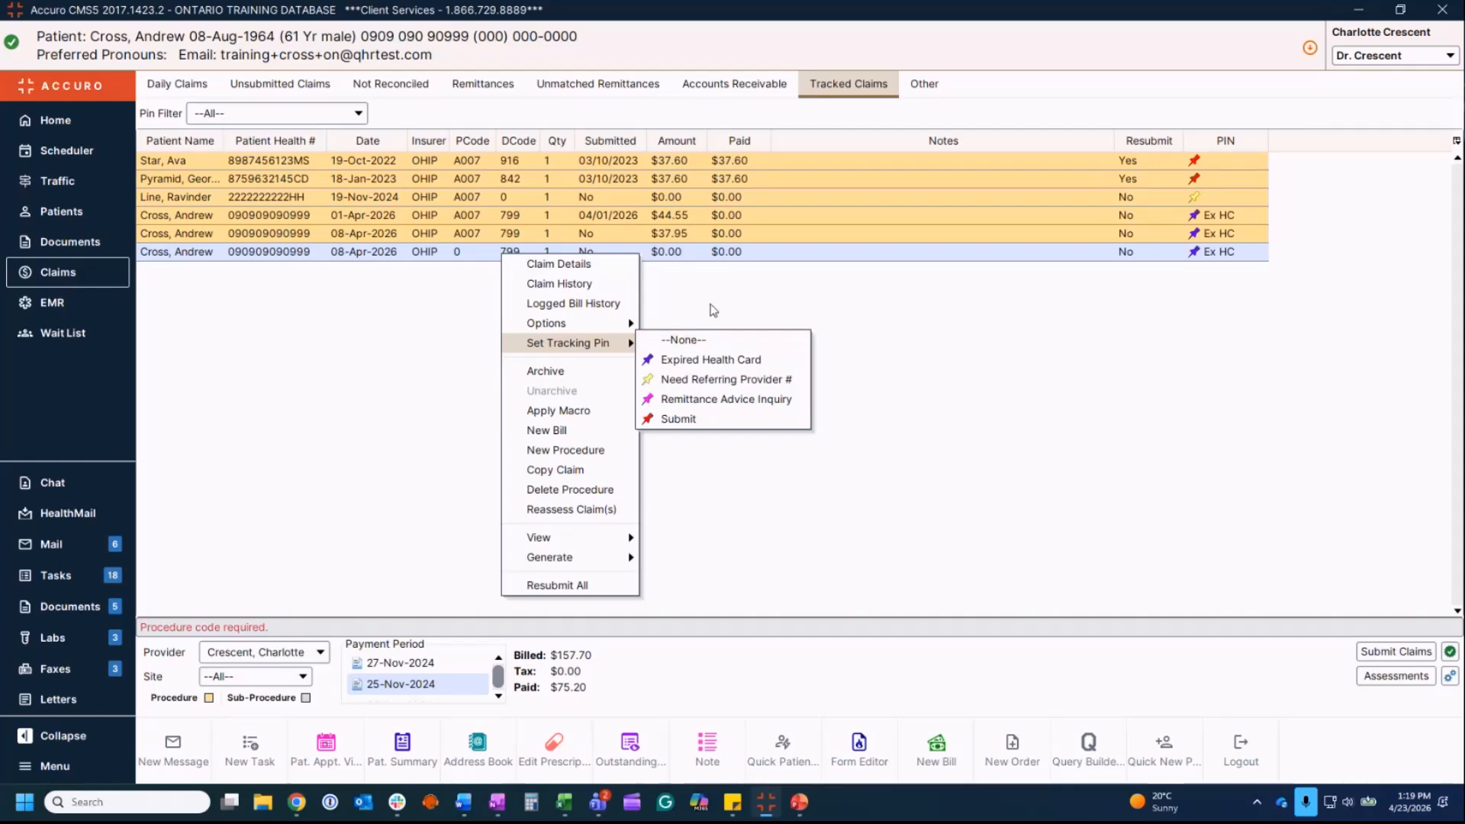
# Step: Dismiss the pin menu and switch to the Unsubmitted Claims list
pyautogui.click(280, 84)
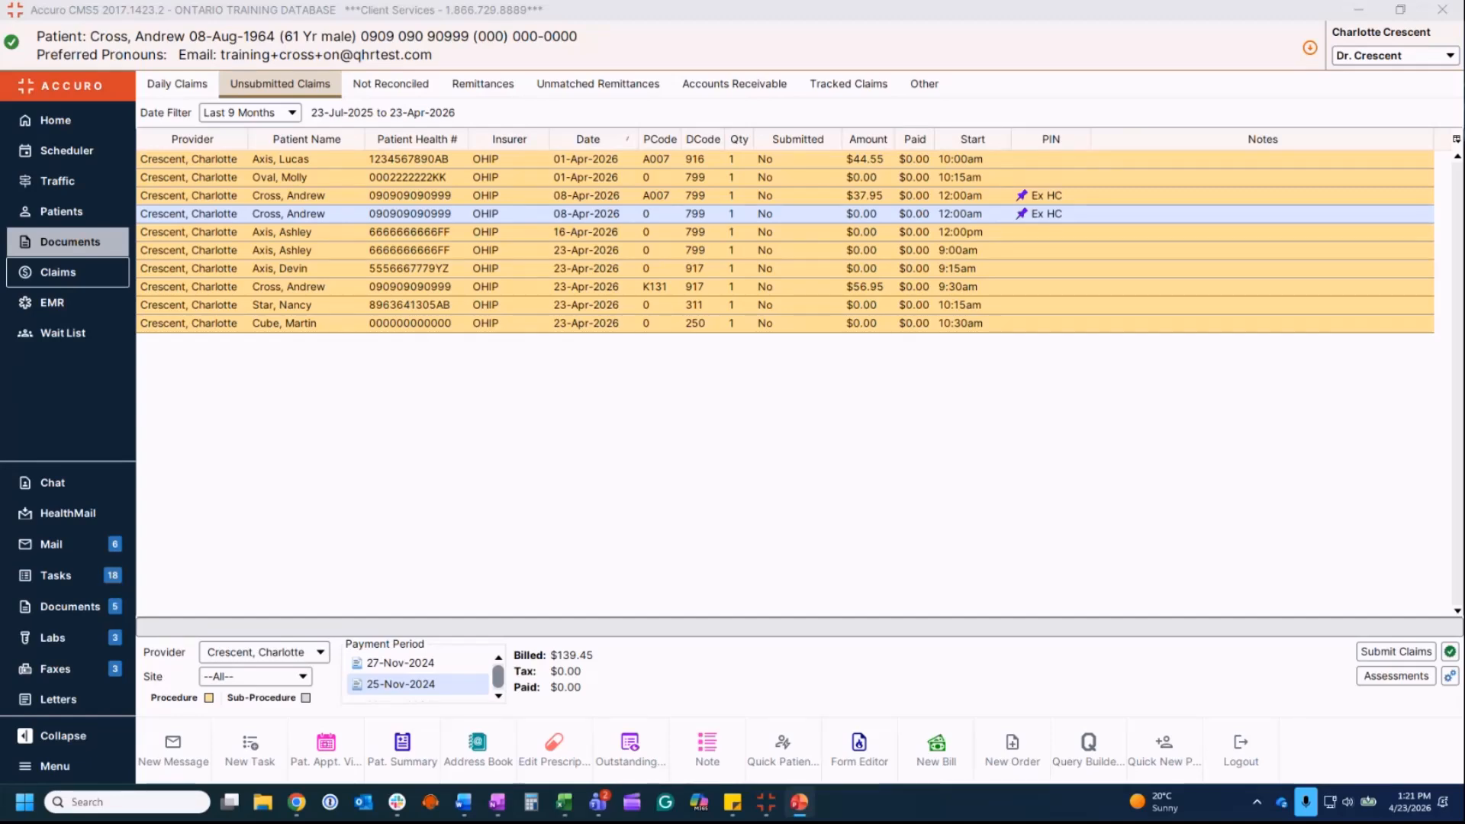
# Step: Switch to the Not Reconciled tab to list refusals and overpayments
pyautogui.click(412, 90)
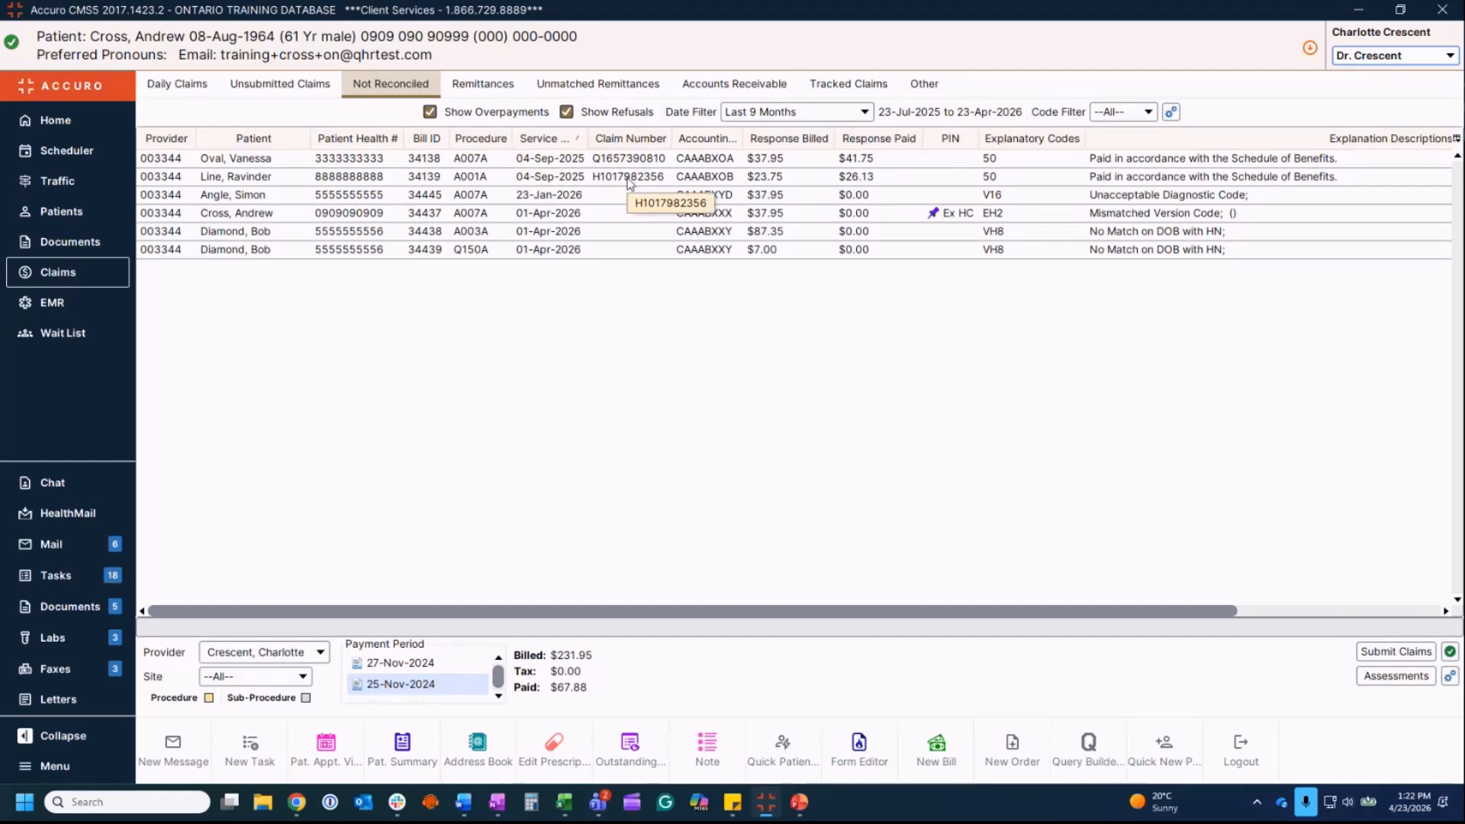
# Step: Flag procedures A003 and Q150 on refused claim 34438 for resubmission and save
pyautogui.click(303, 236)
pyautogui.doubleClick(302, 233)
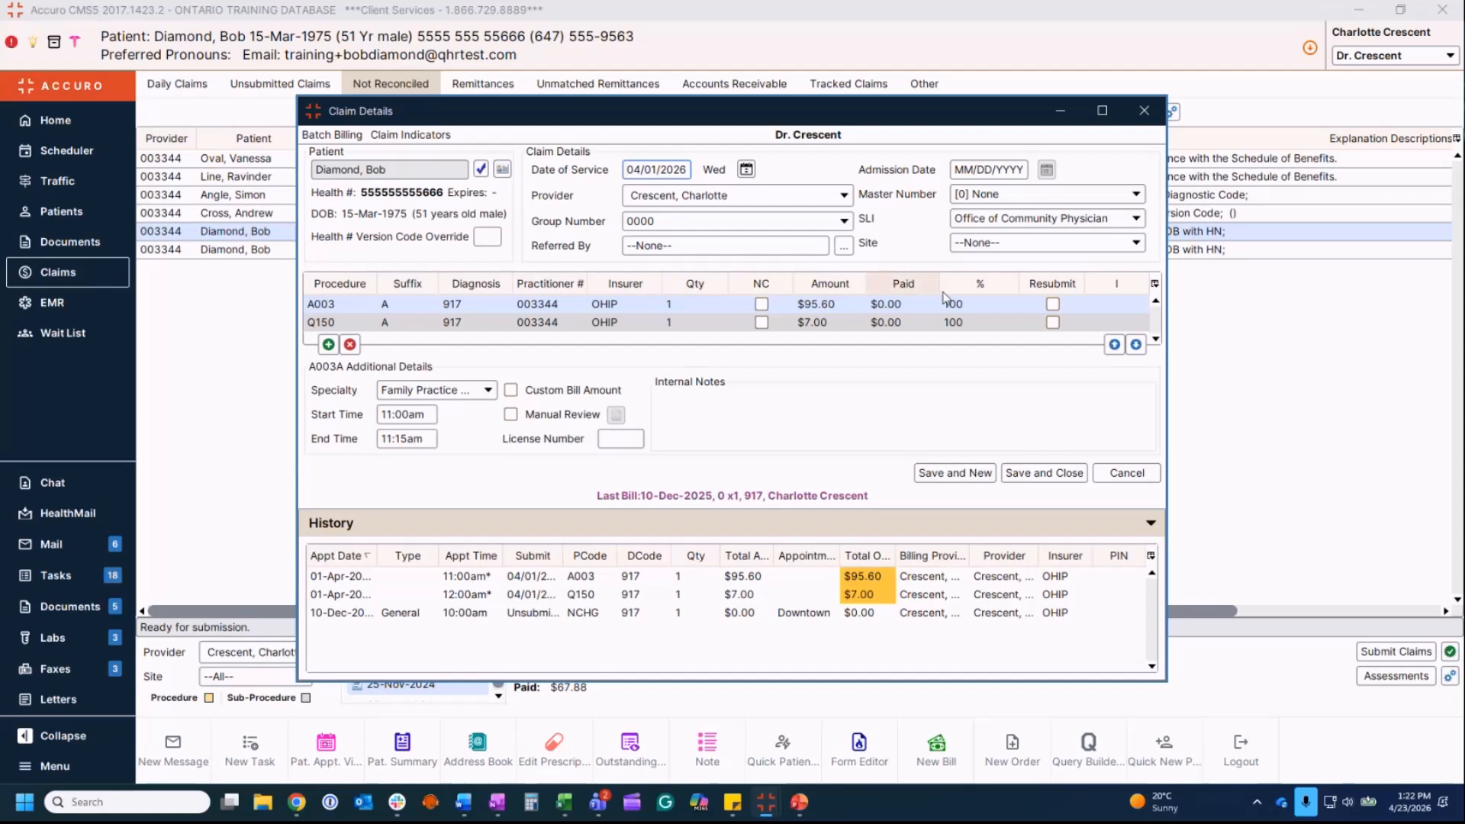
pyautogui.click(1053, 305)
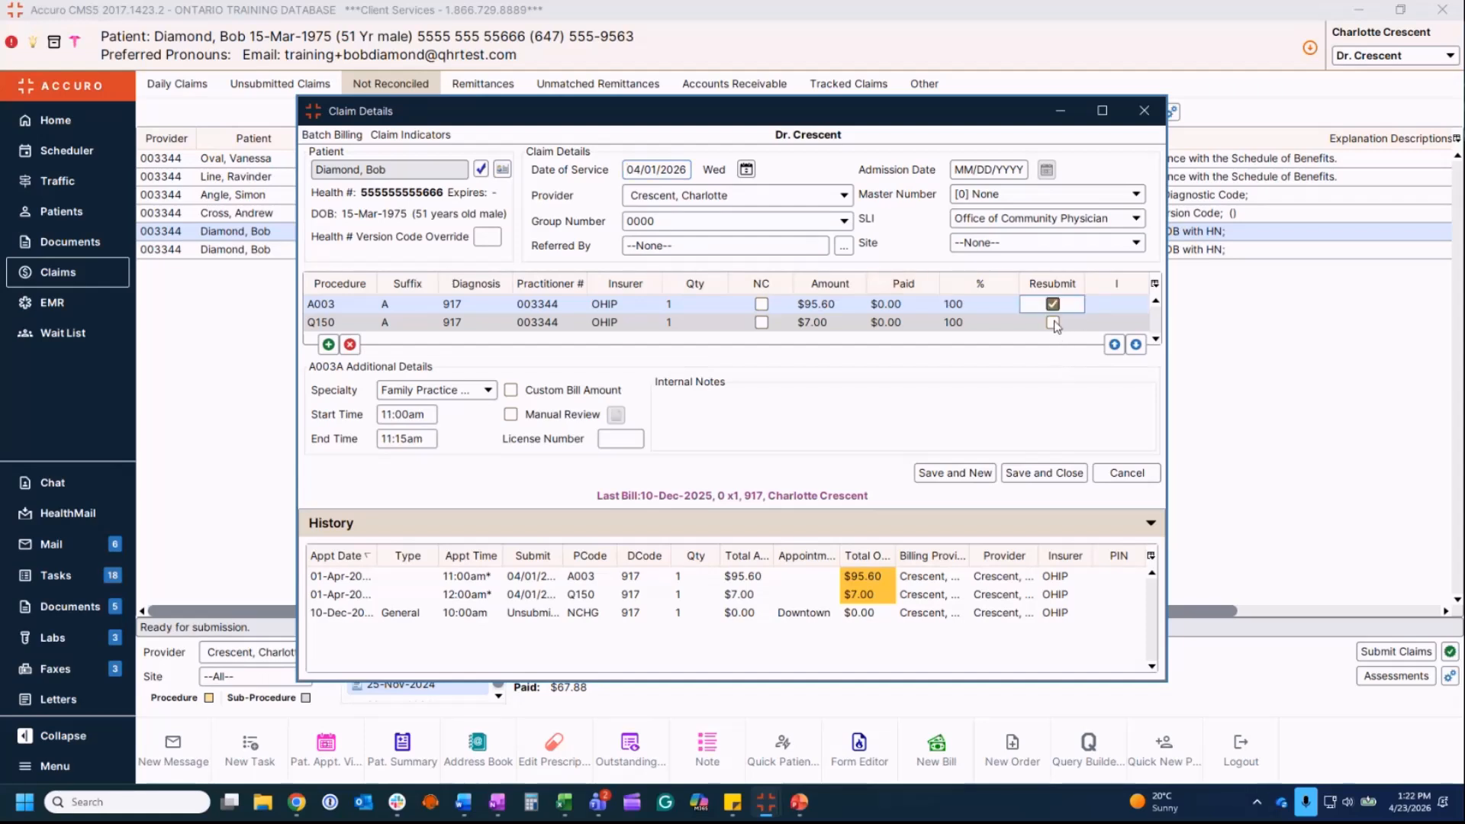
pyautogui.click(1054, 323)
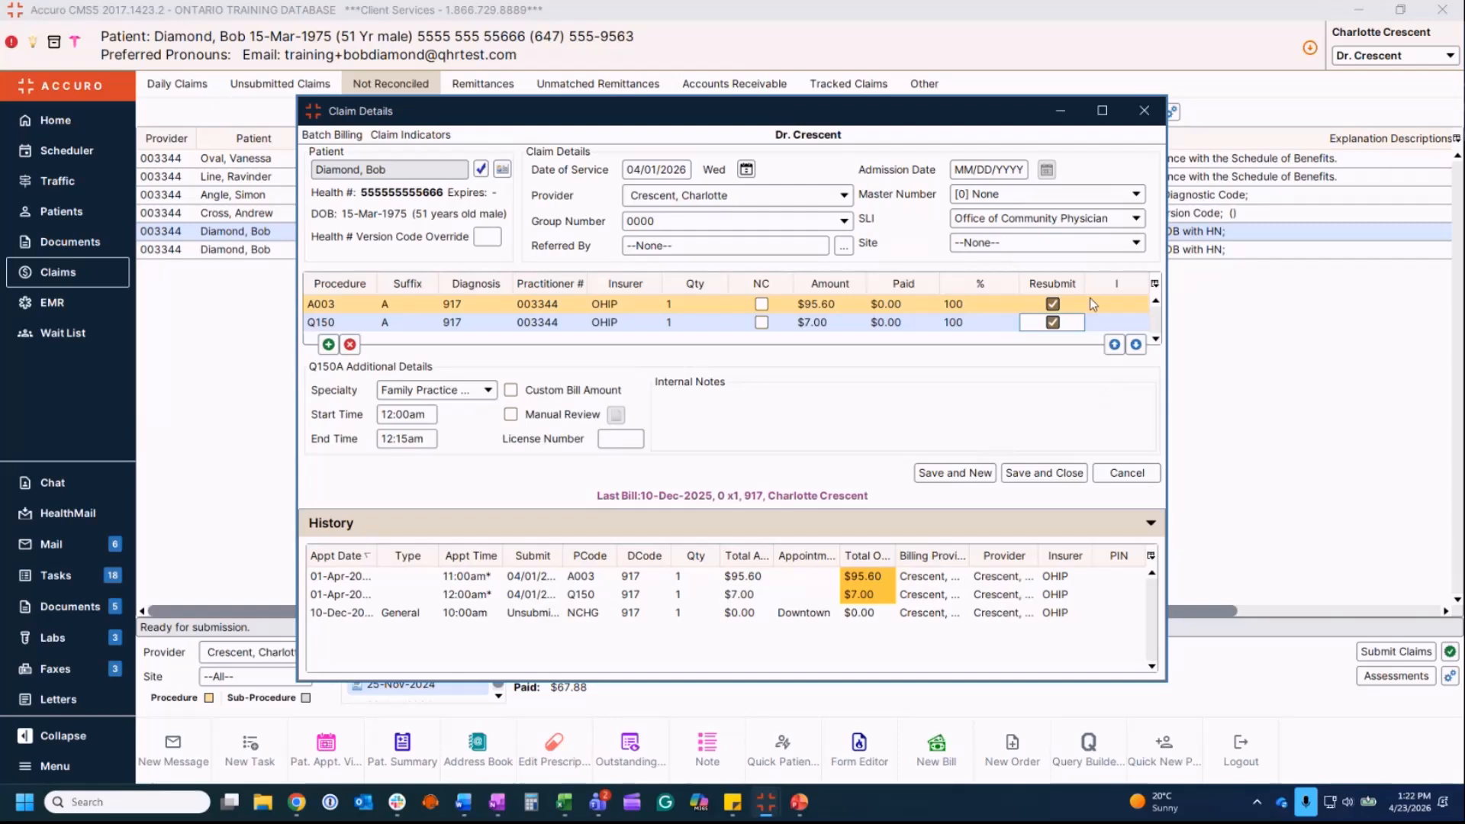
pyautogui.click(1070, 473)
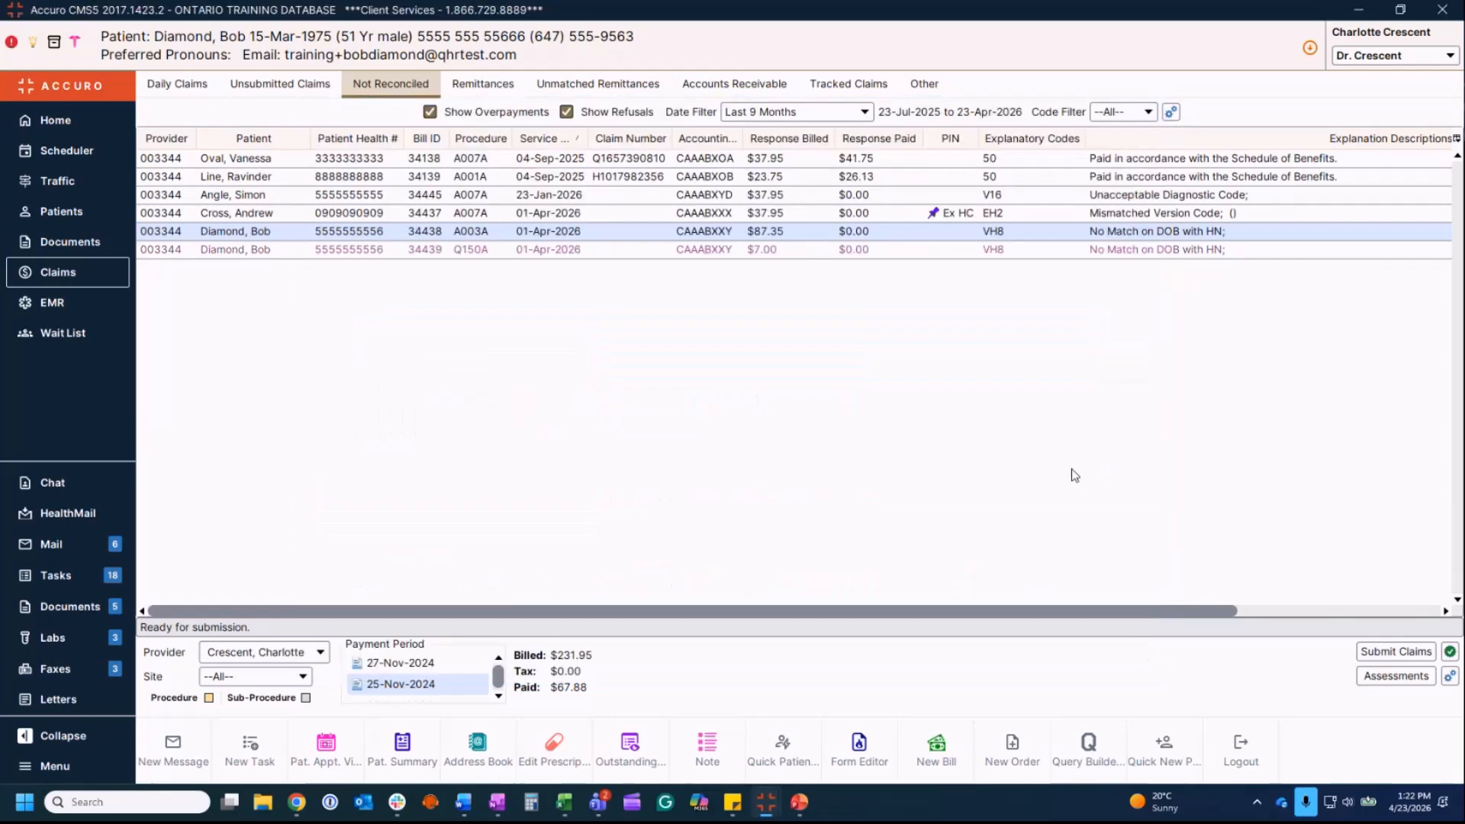
# Step: Resubmit the Mismatched Version Code refusal (EH2) from its context menu
pyautogui.rightClick(302, 215)
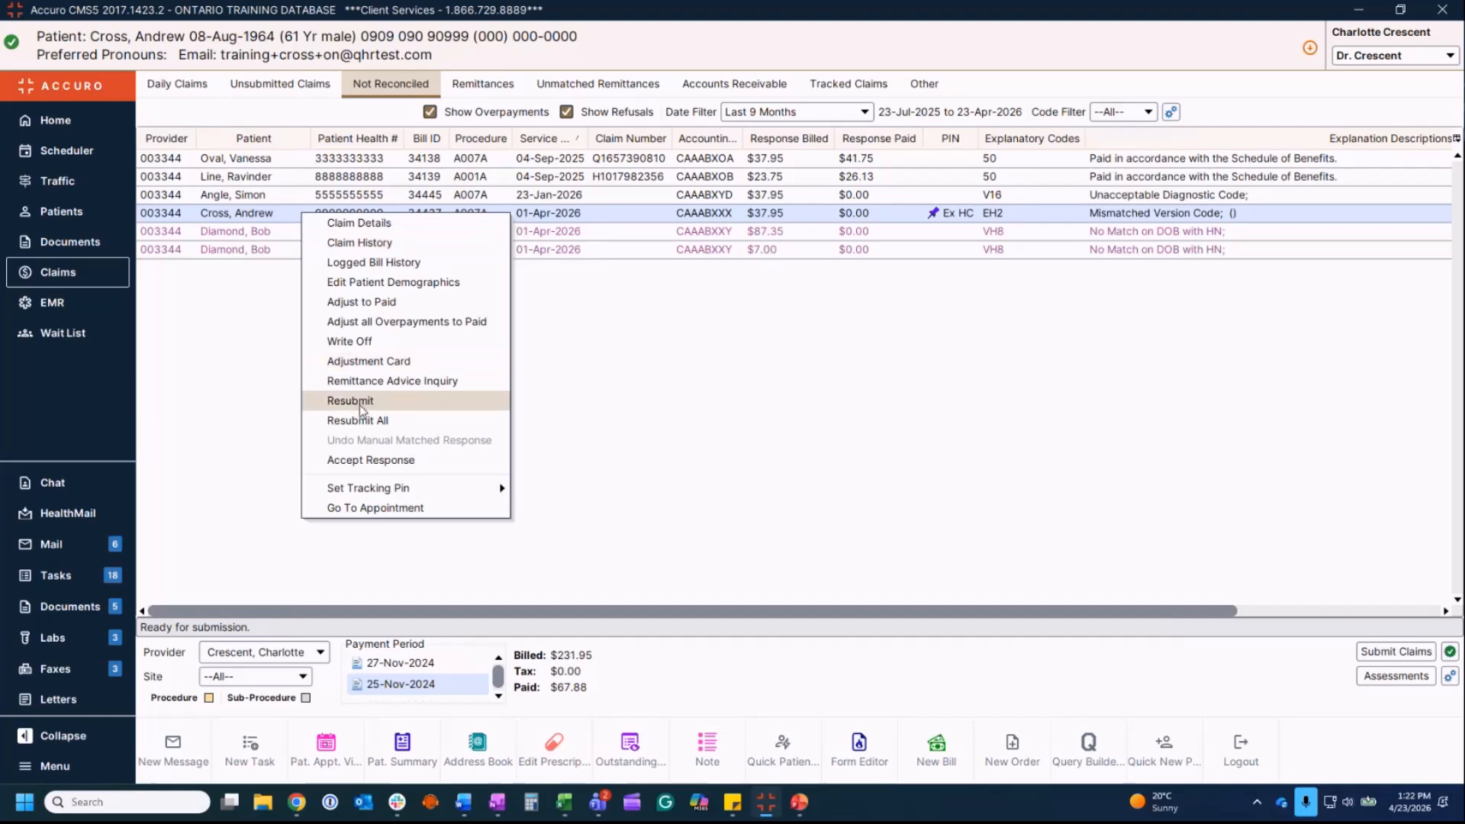
pyautogui.click(360, 402)
pyautogui.click(377, 195)
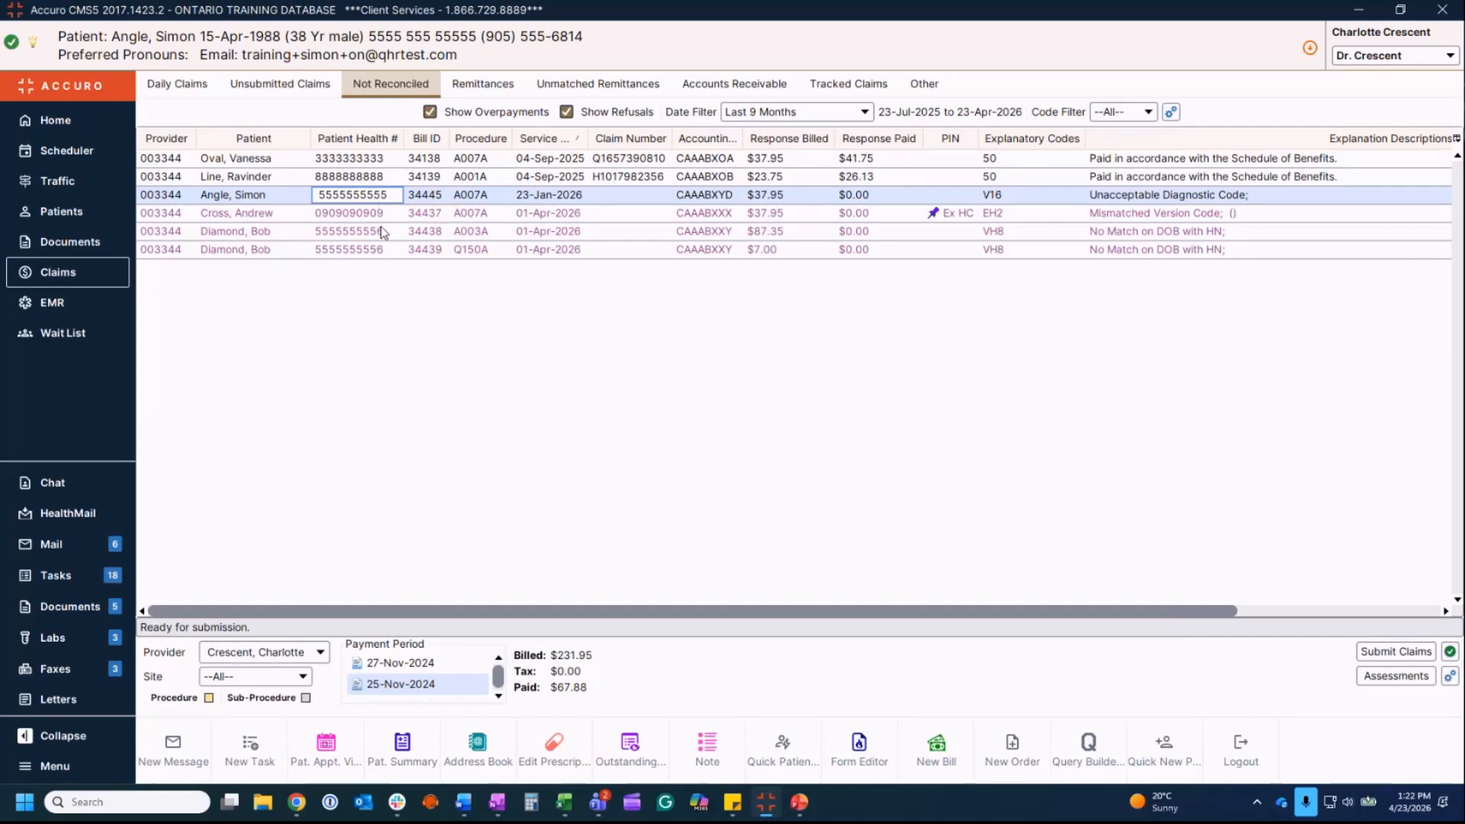
pyautogui.click(282, 86)
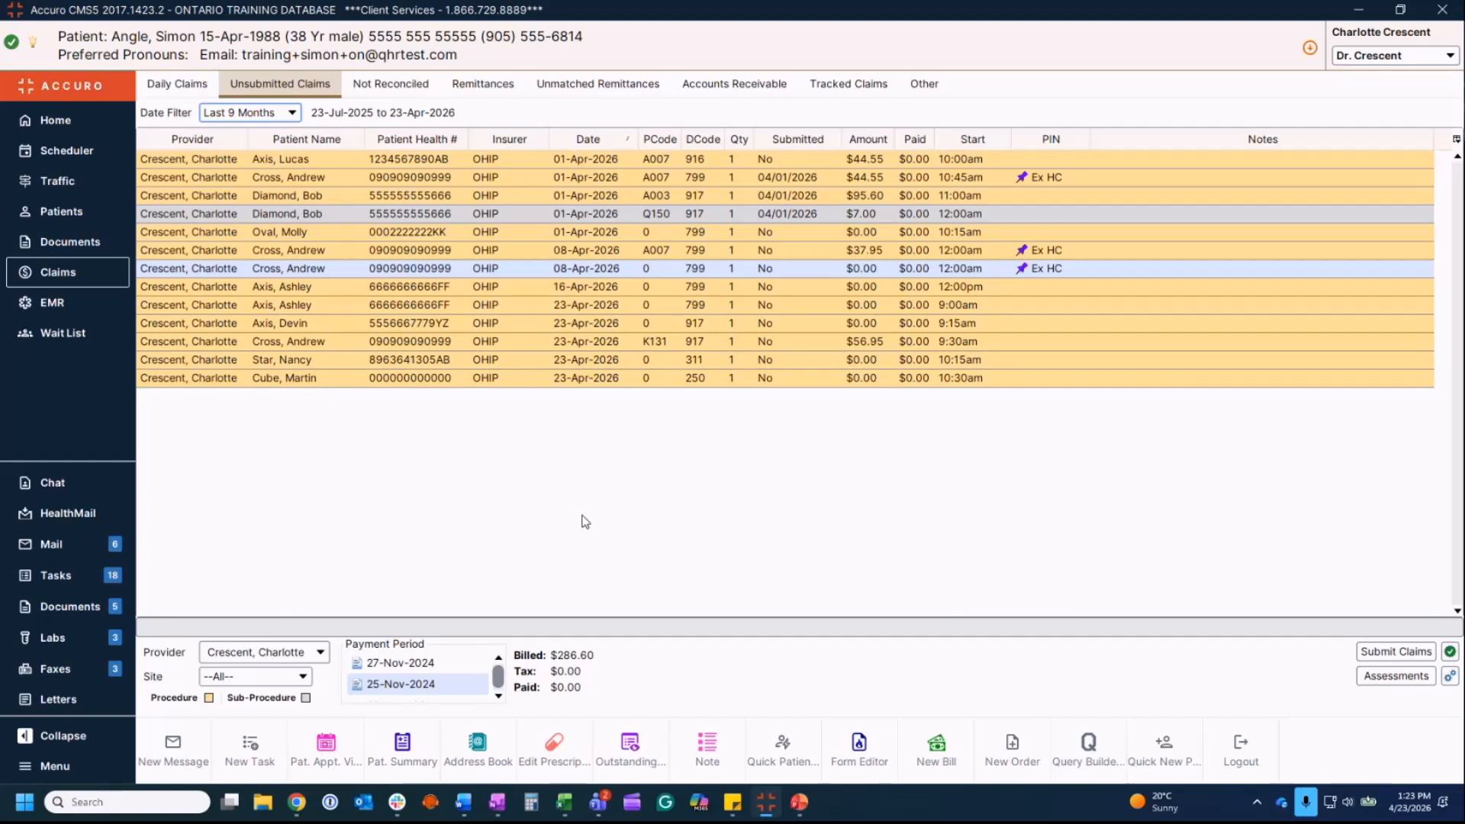
pyautogui.click(391, 84)
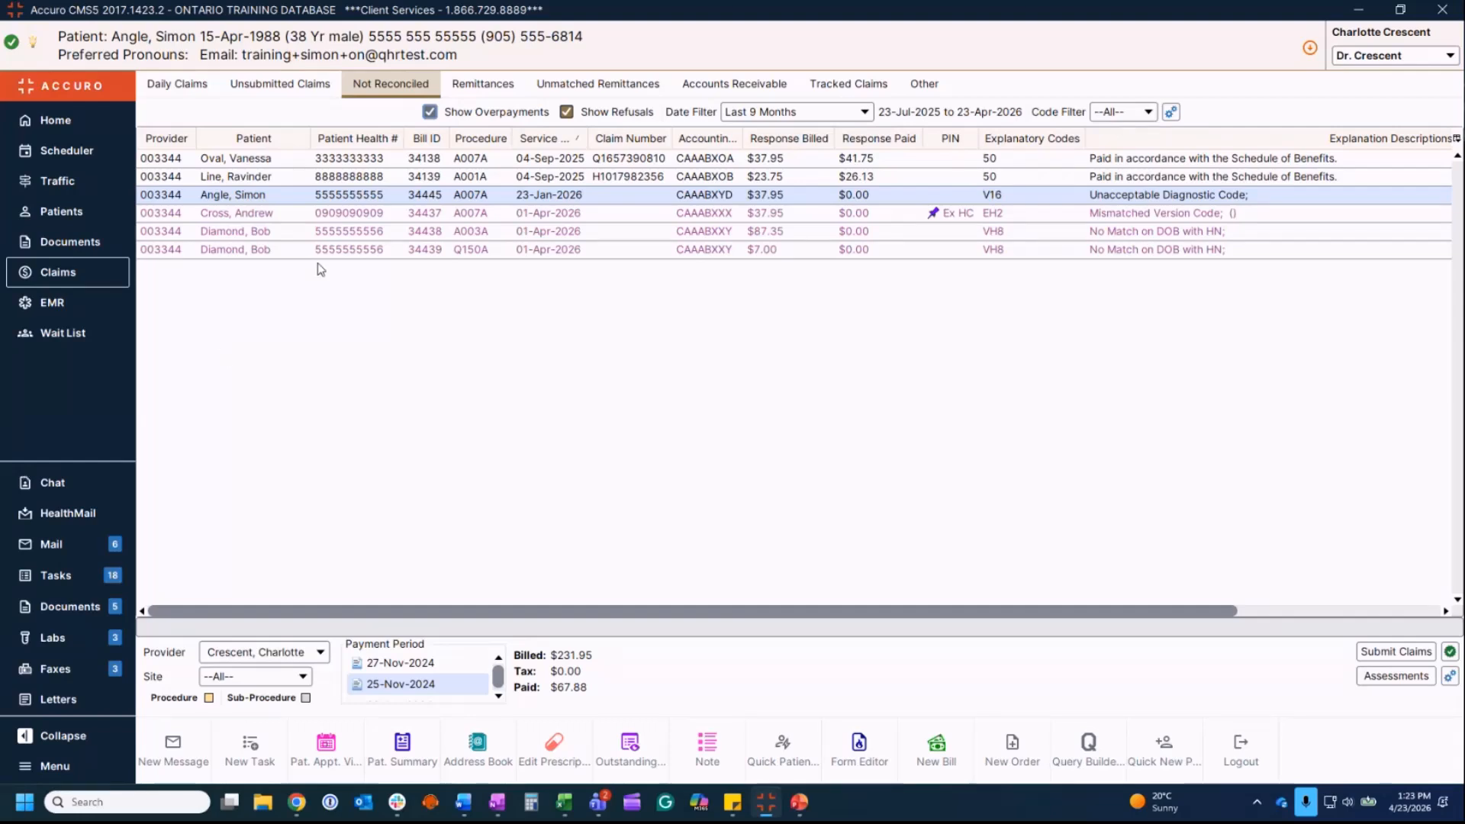
pyautogui.rightClick(371, 202)
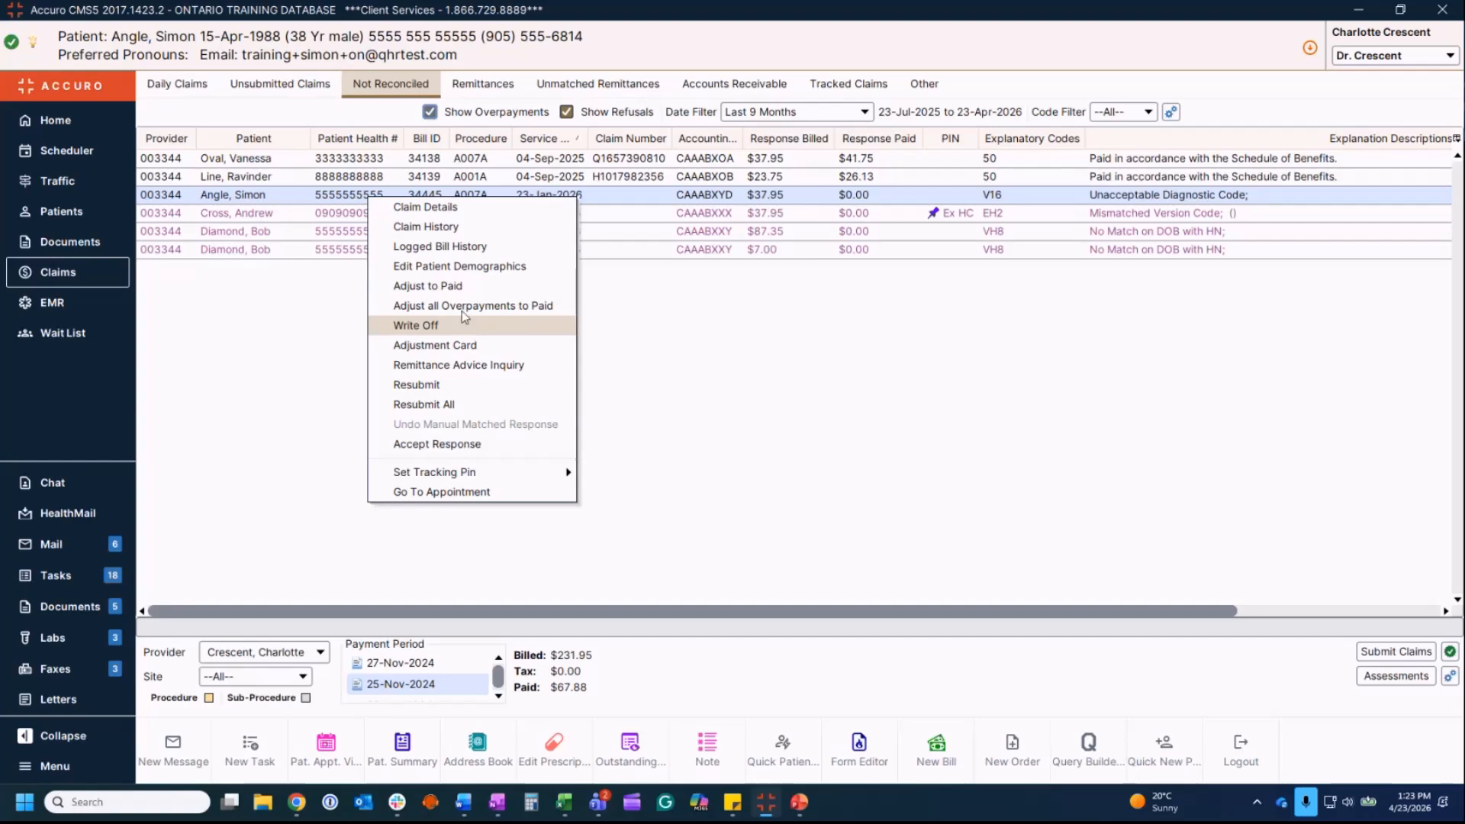
pyautogui.click(470, 287)
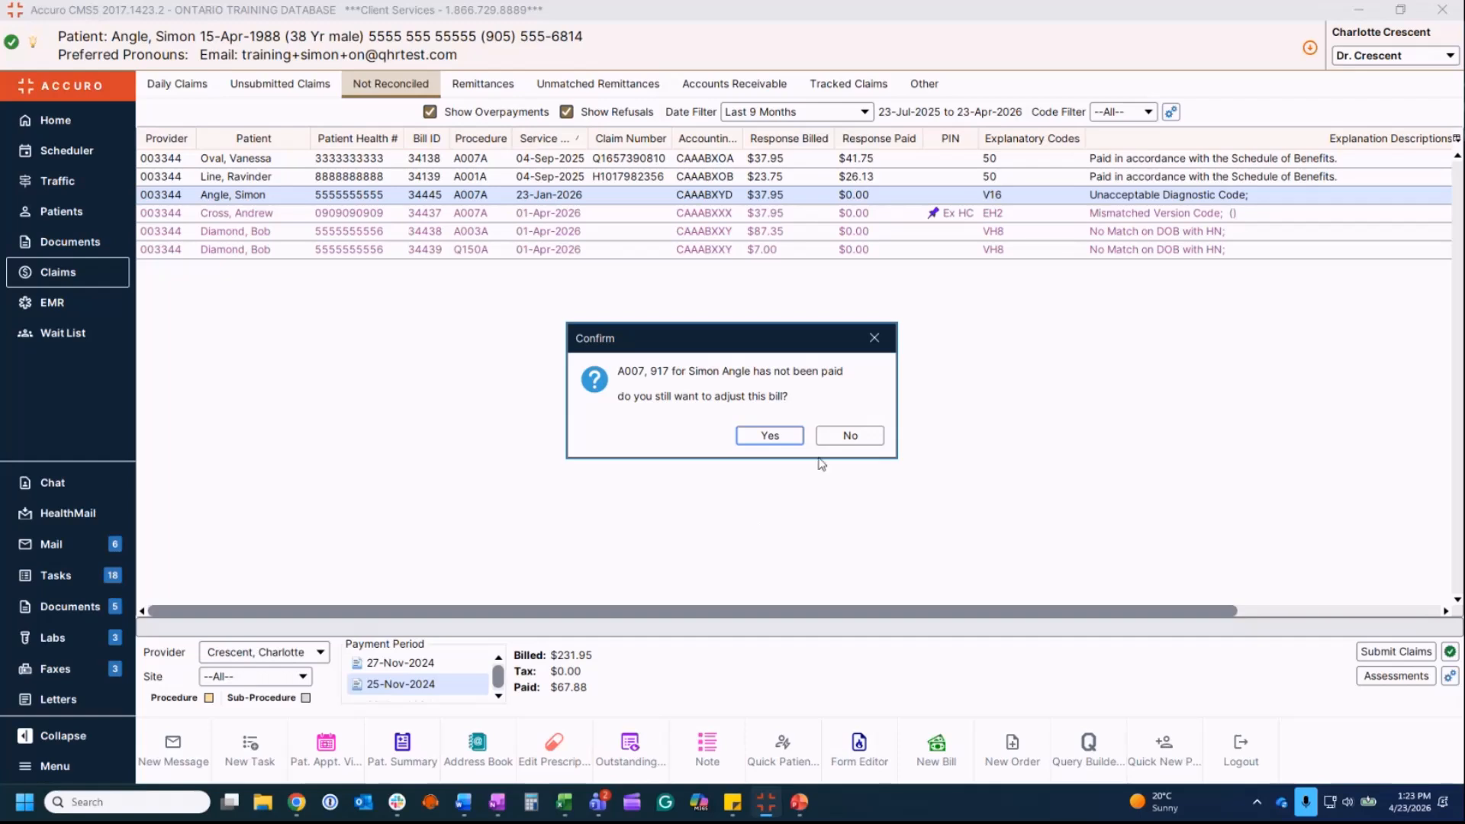
pyautogui.click(771, 438)
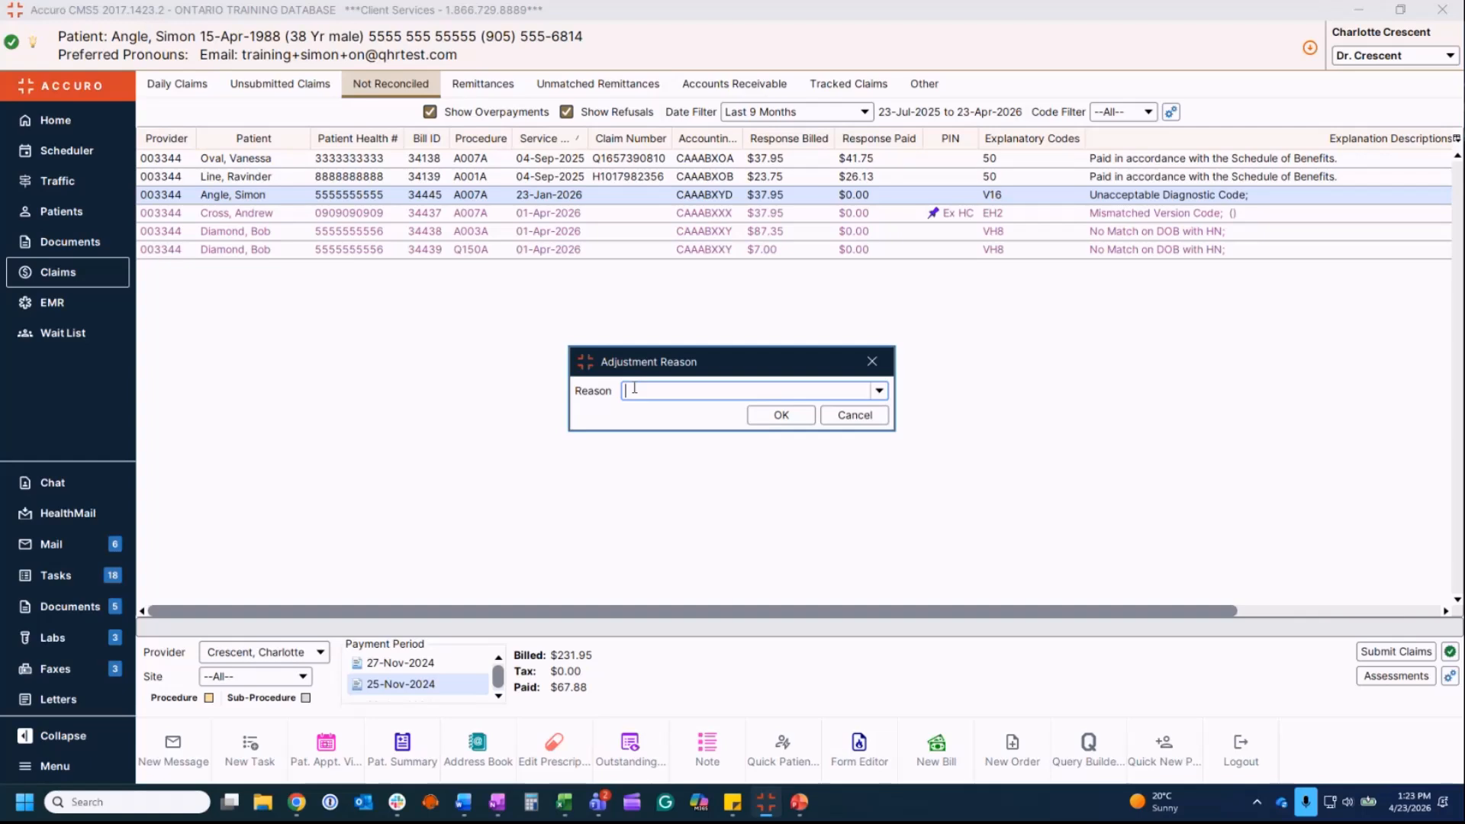
pyautogui.click(880, 391)
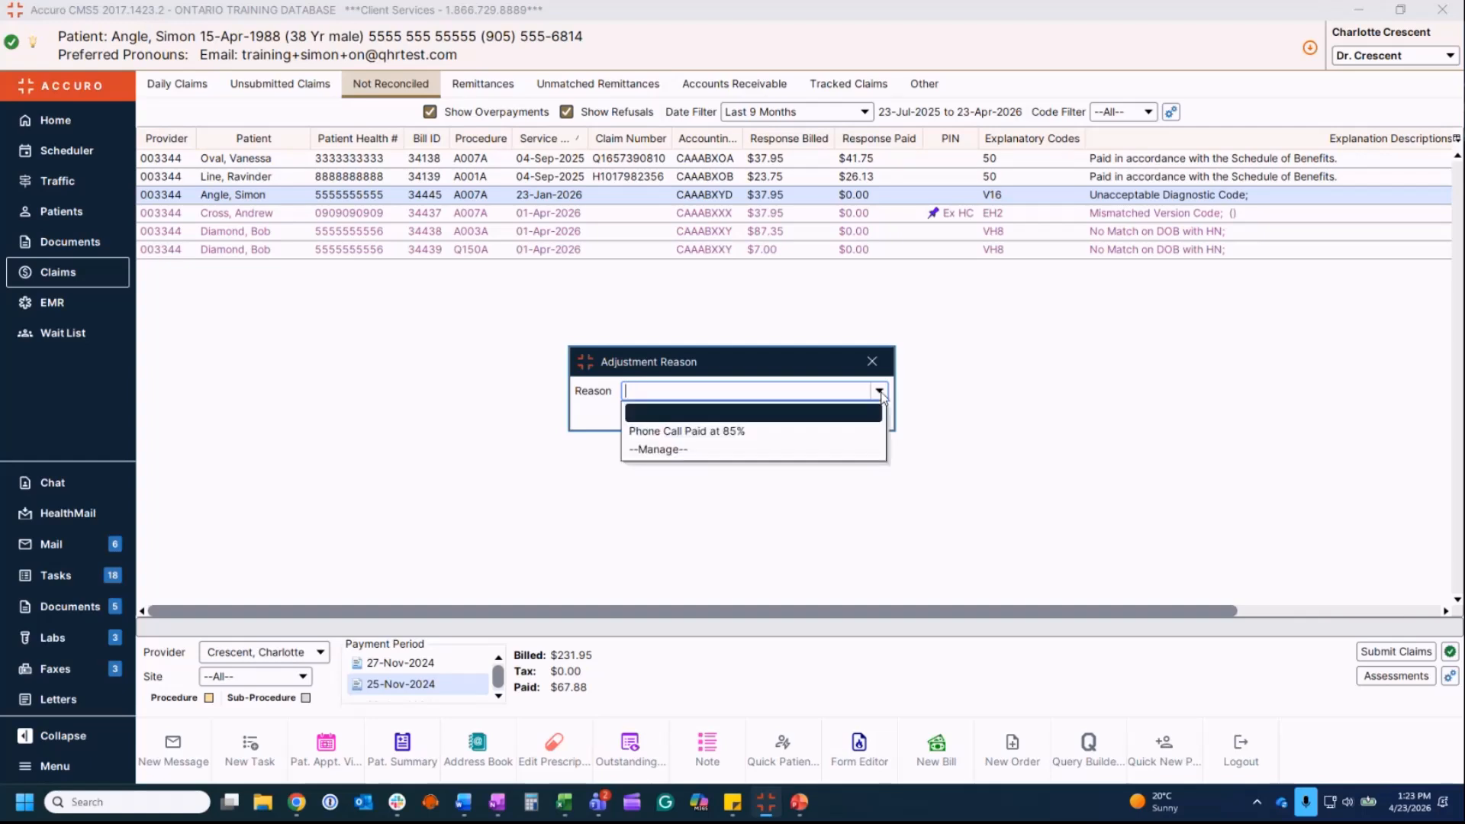
pyautogui.click(594, 423)
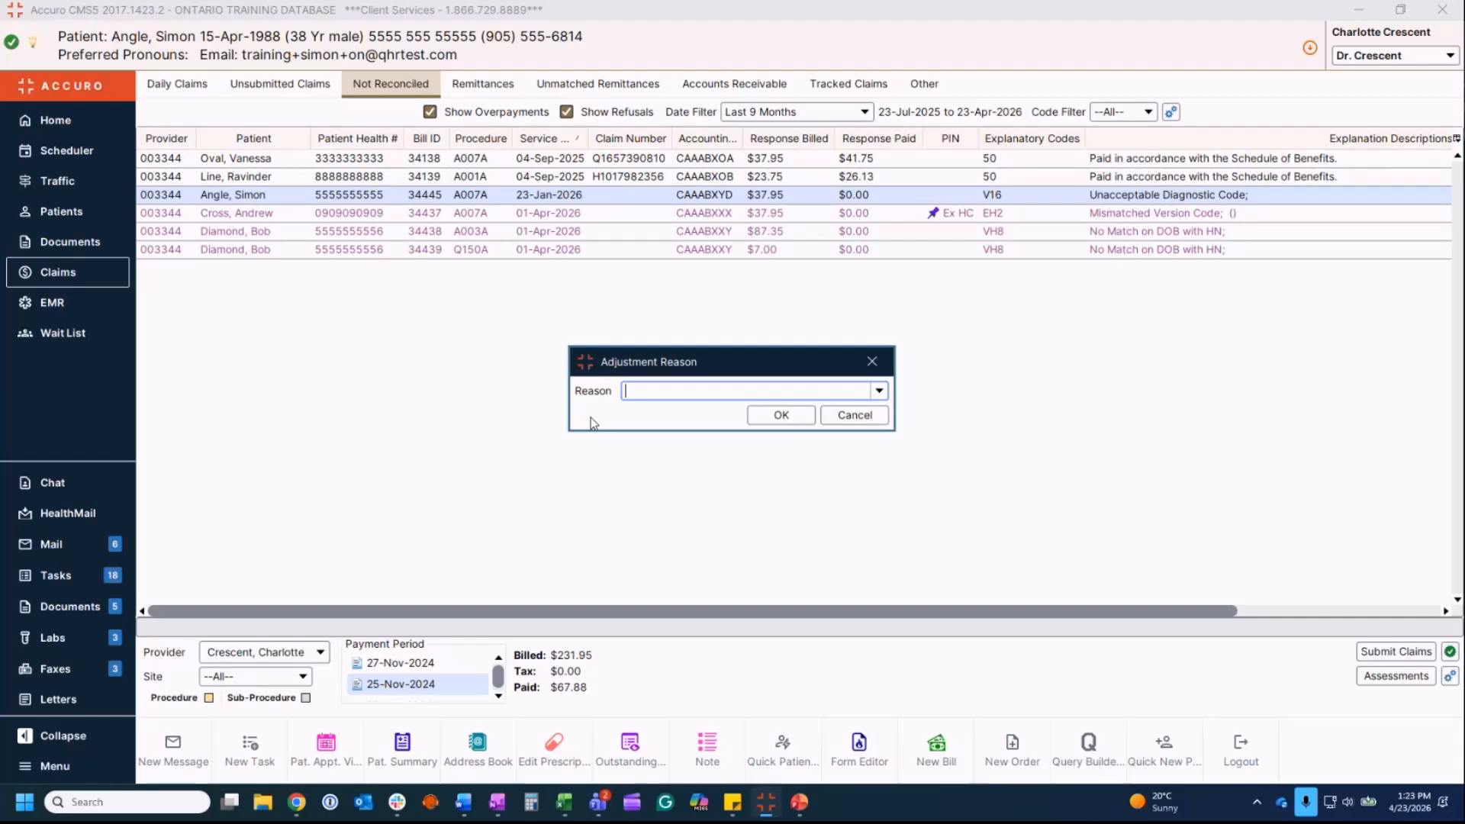
pyautogui.press('Escape')
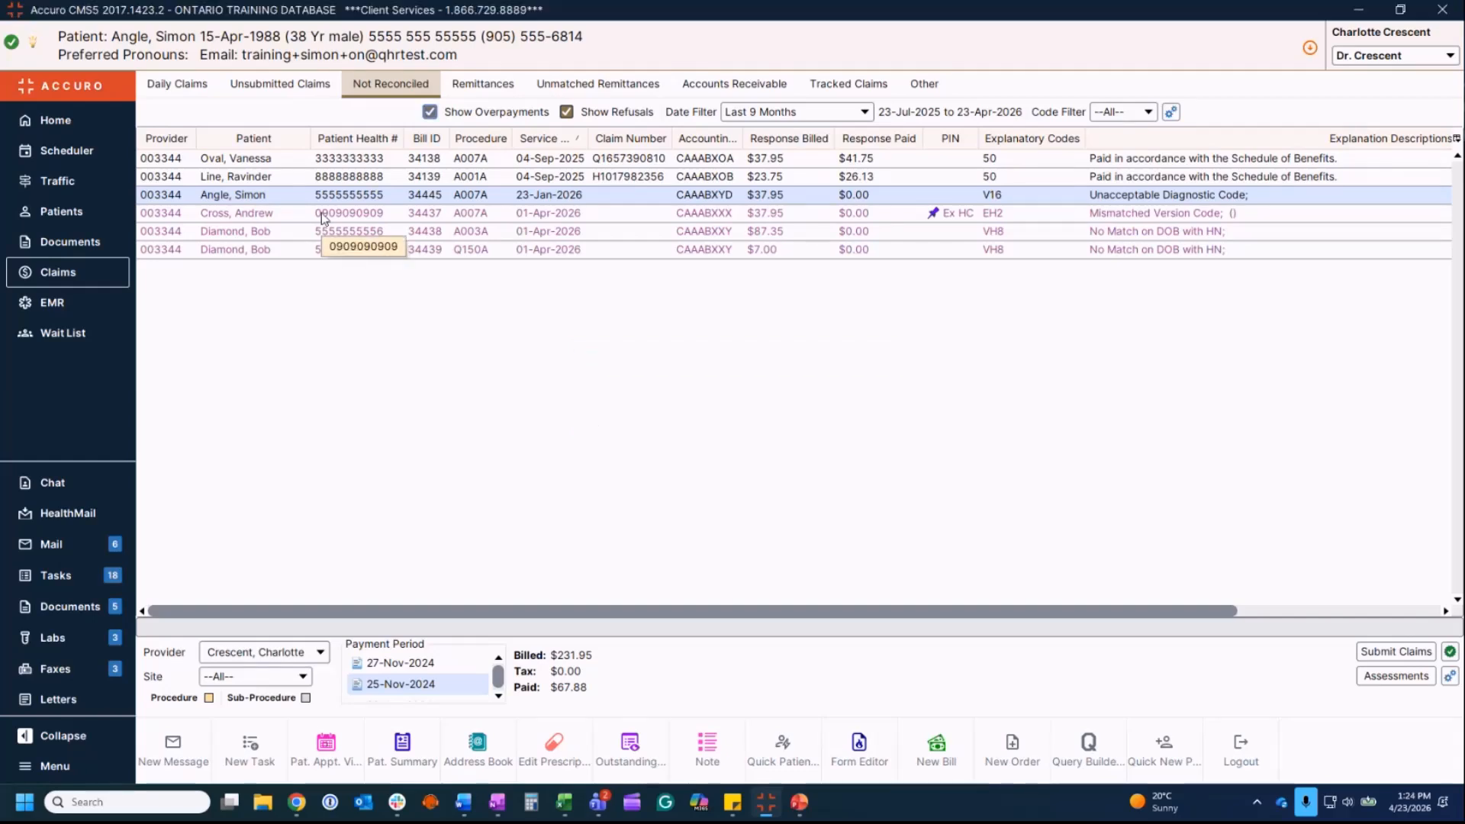
pyautogui.rightClick(304, 194)
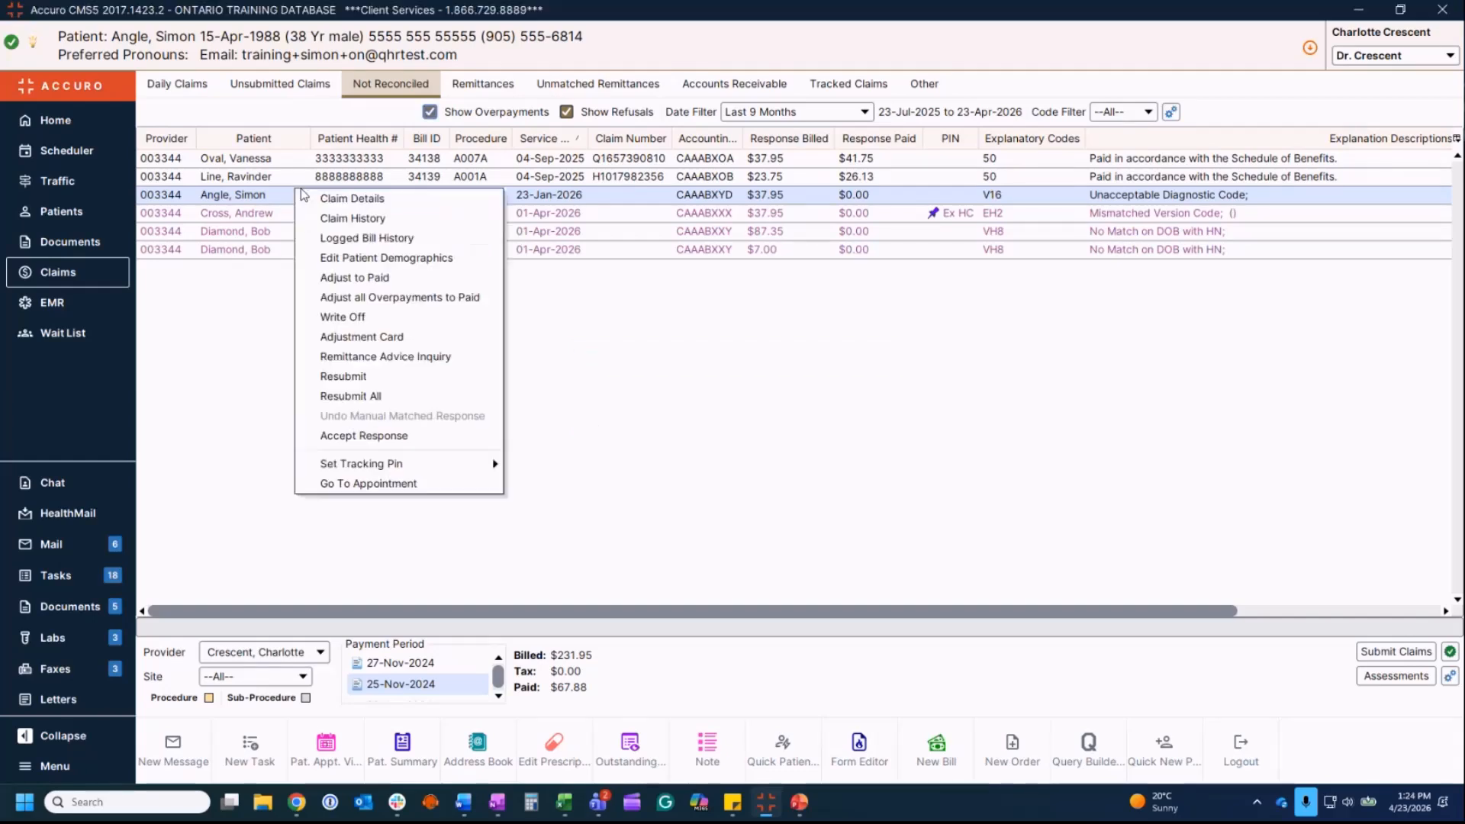
pyautogui.click(348, 220)
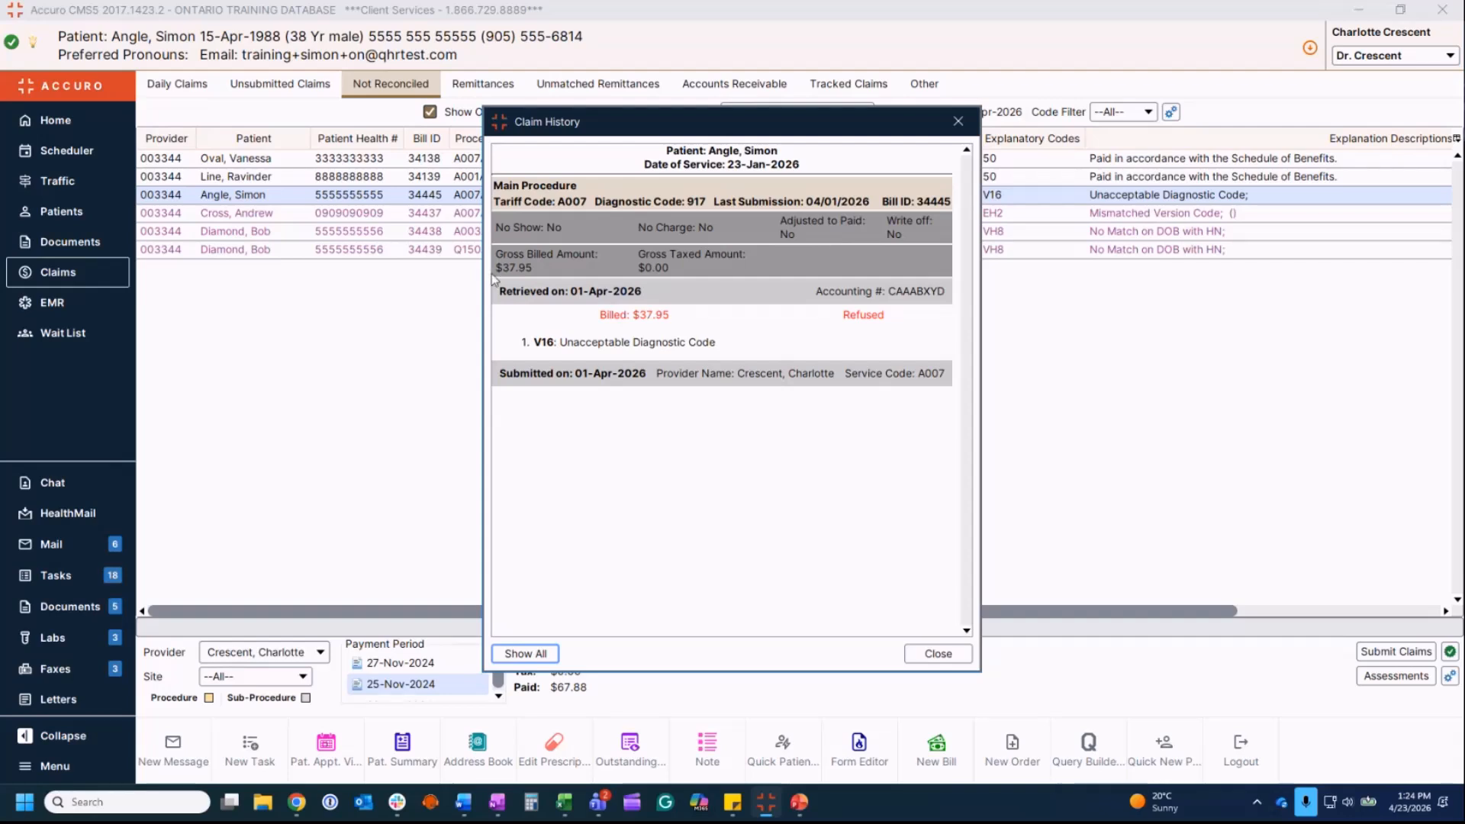
pyautogui.click(959, 122)
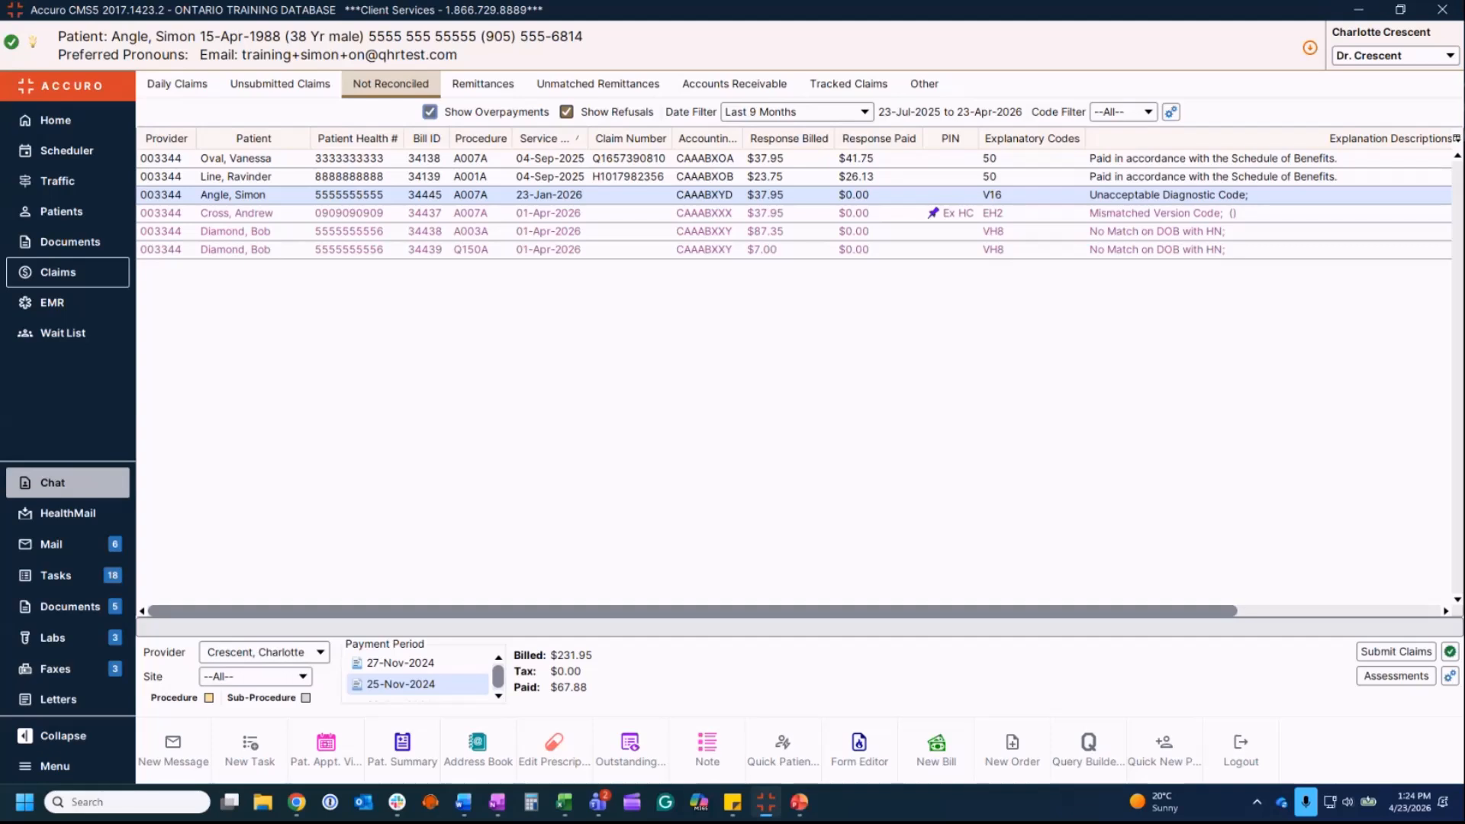
# Step: Open Remittances and view the 27-Nov-2024, then the 25-Nov-2024, payment period
pyautogui.click(488, 87)
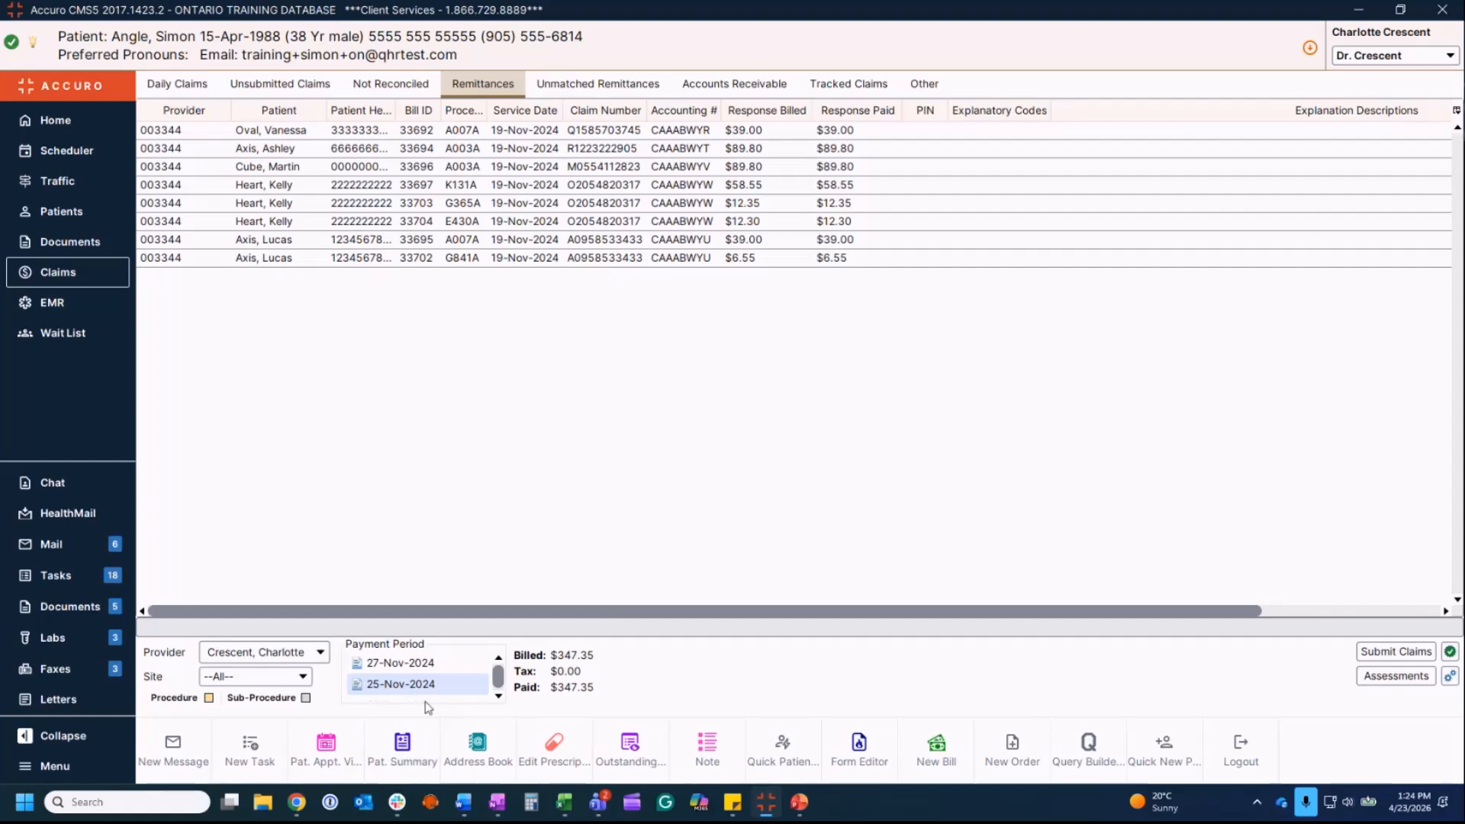
pyautogui.click(424, 664)
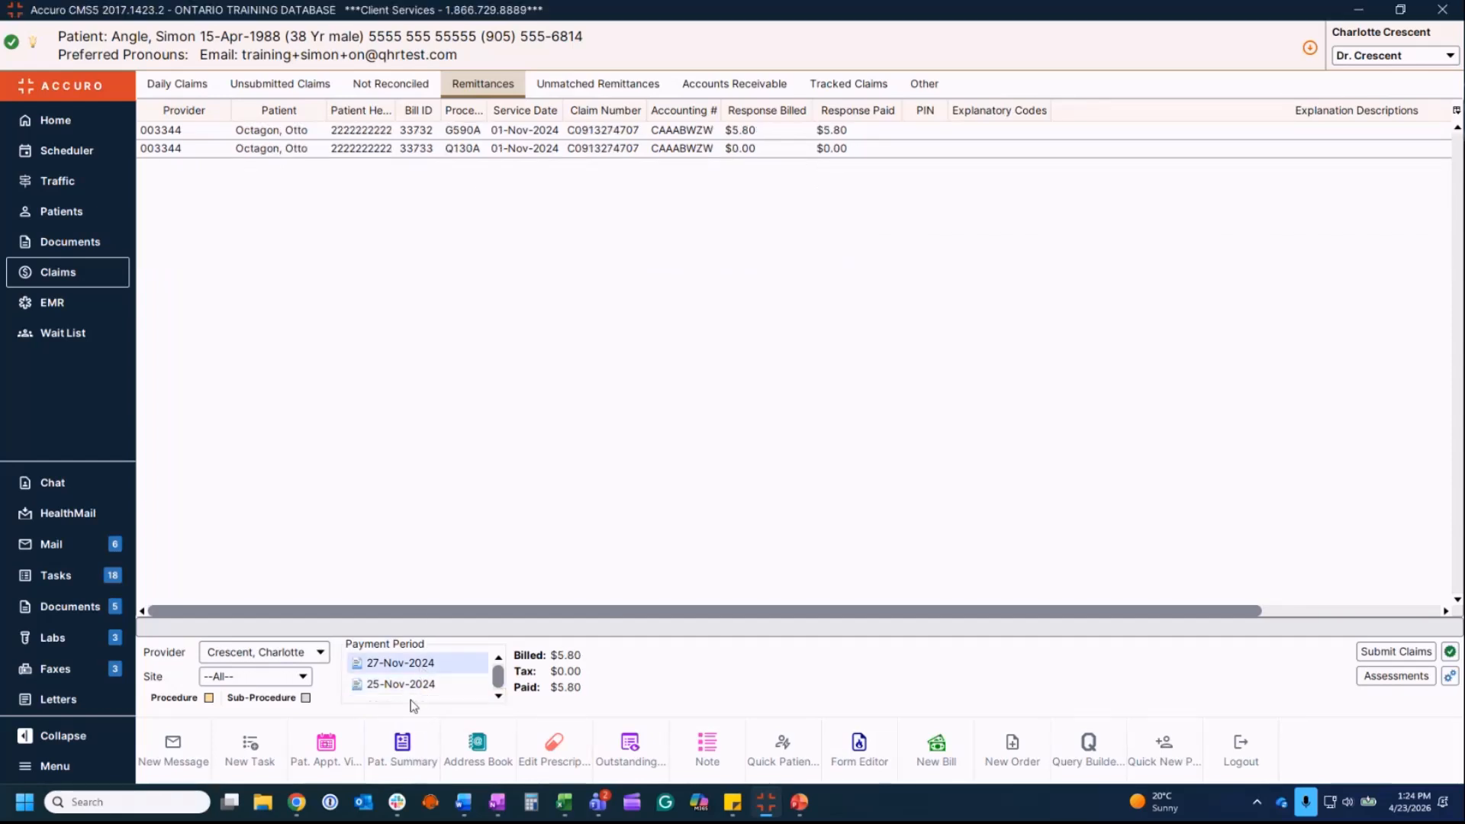
pyautogui.click(416, 691)
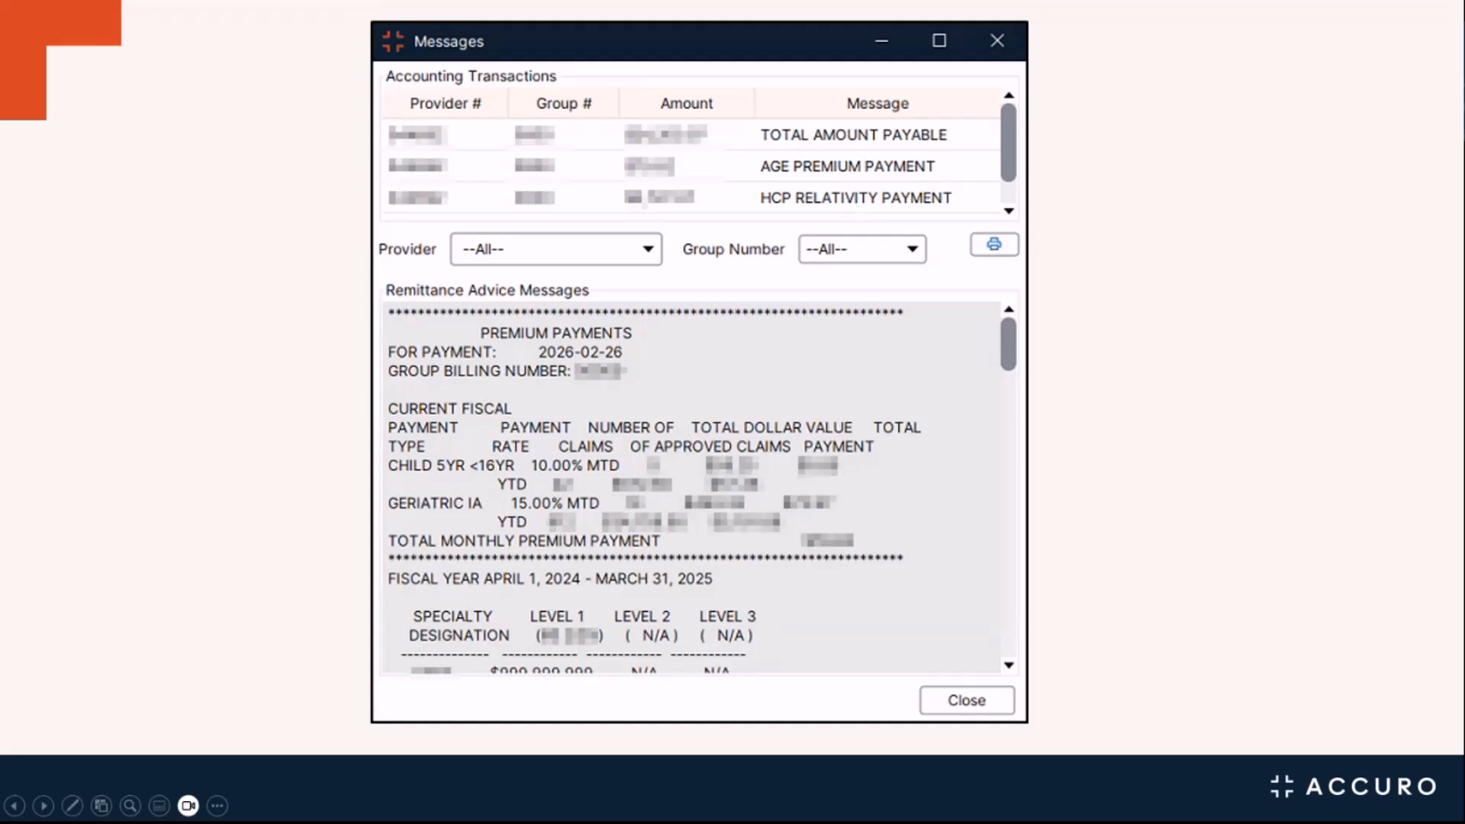
# Step: End the slide show and open the Unmatched Remittances tab
pyautogui.press('Escape')
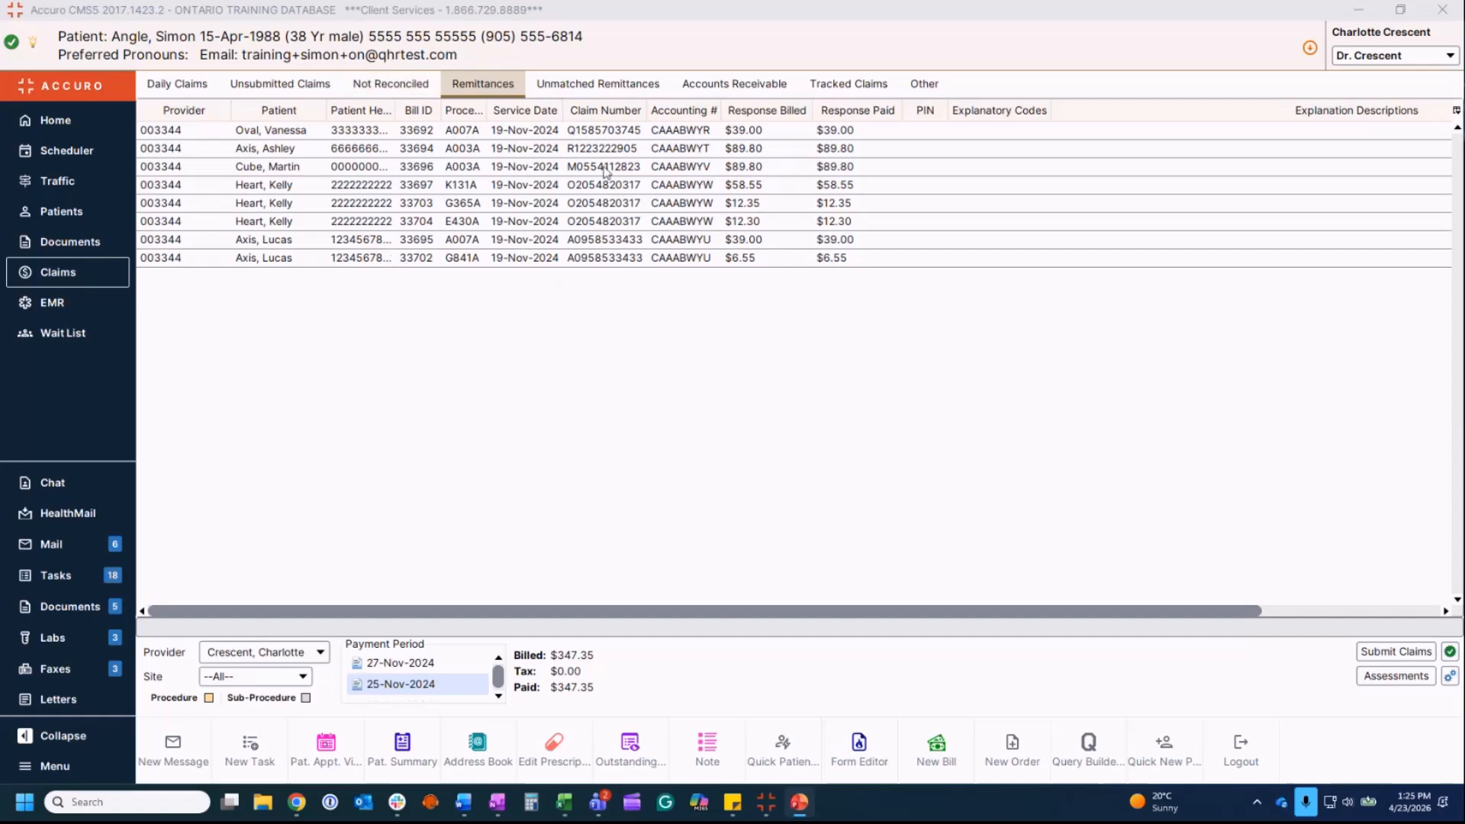
pyautogui.click(597, 86)
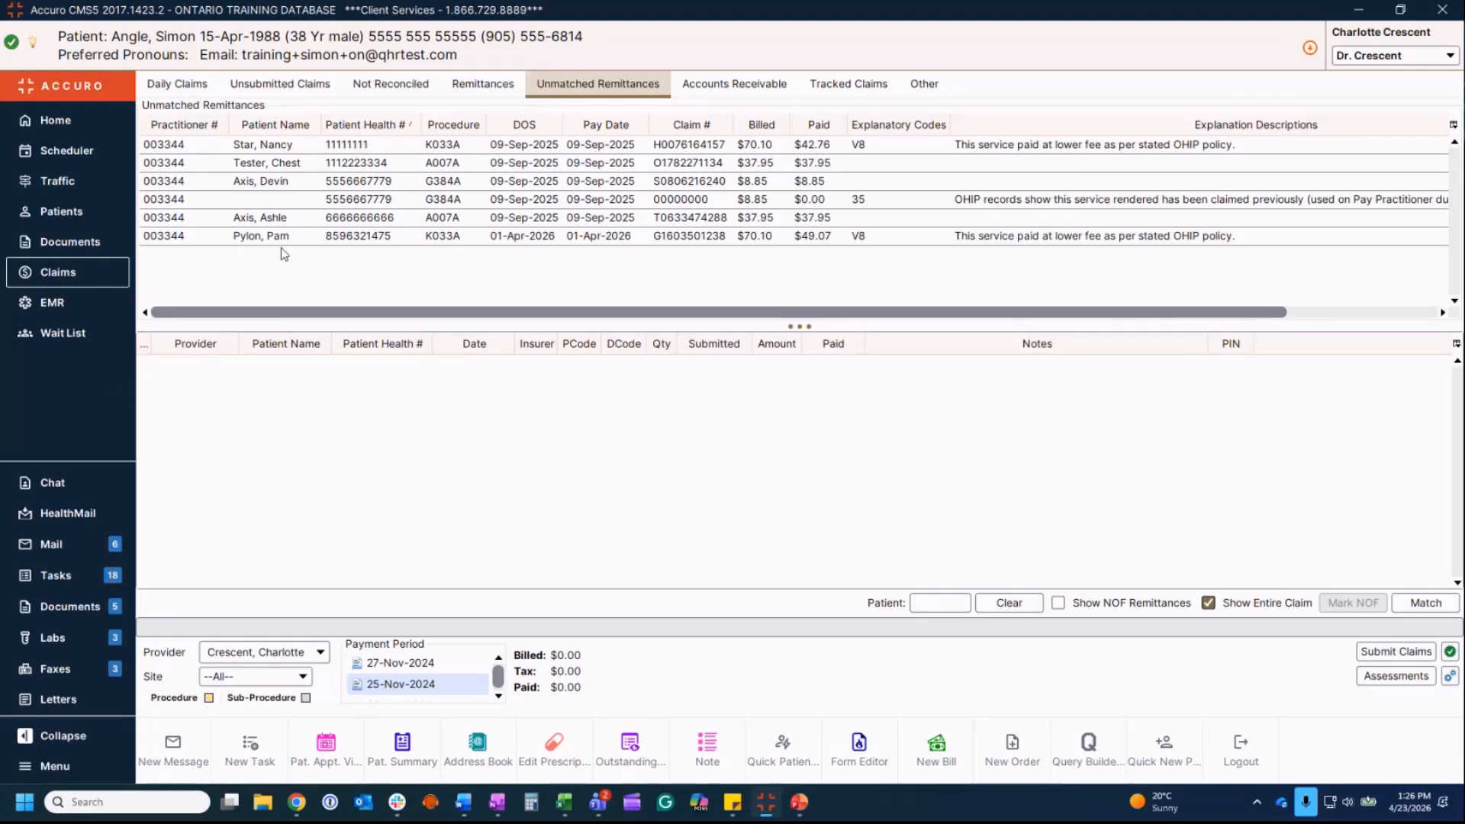
# Step: Select the 01-Apr-2026 K033A remittance to display its unpaid K013 claim below
pyautogui.click(302, 239)
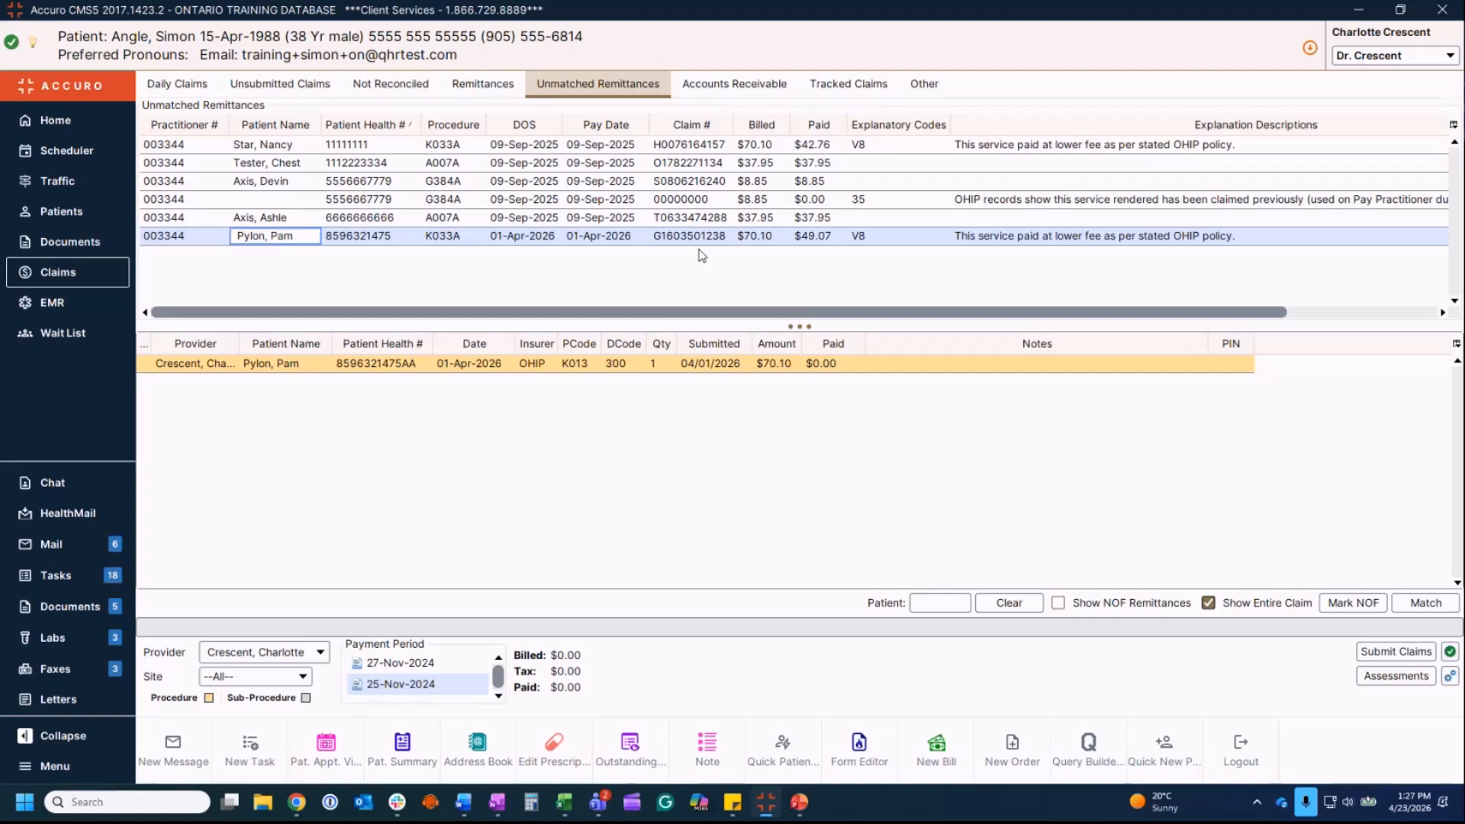
# Step: Pair the 01-Apr-2026 K033A remittance with its K013 claim using Match
pyautogui.click(634, 367)
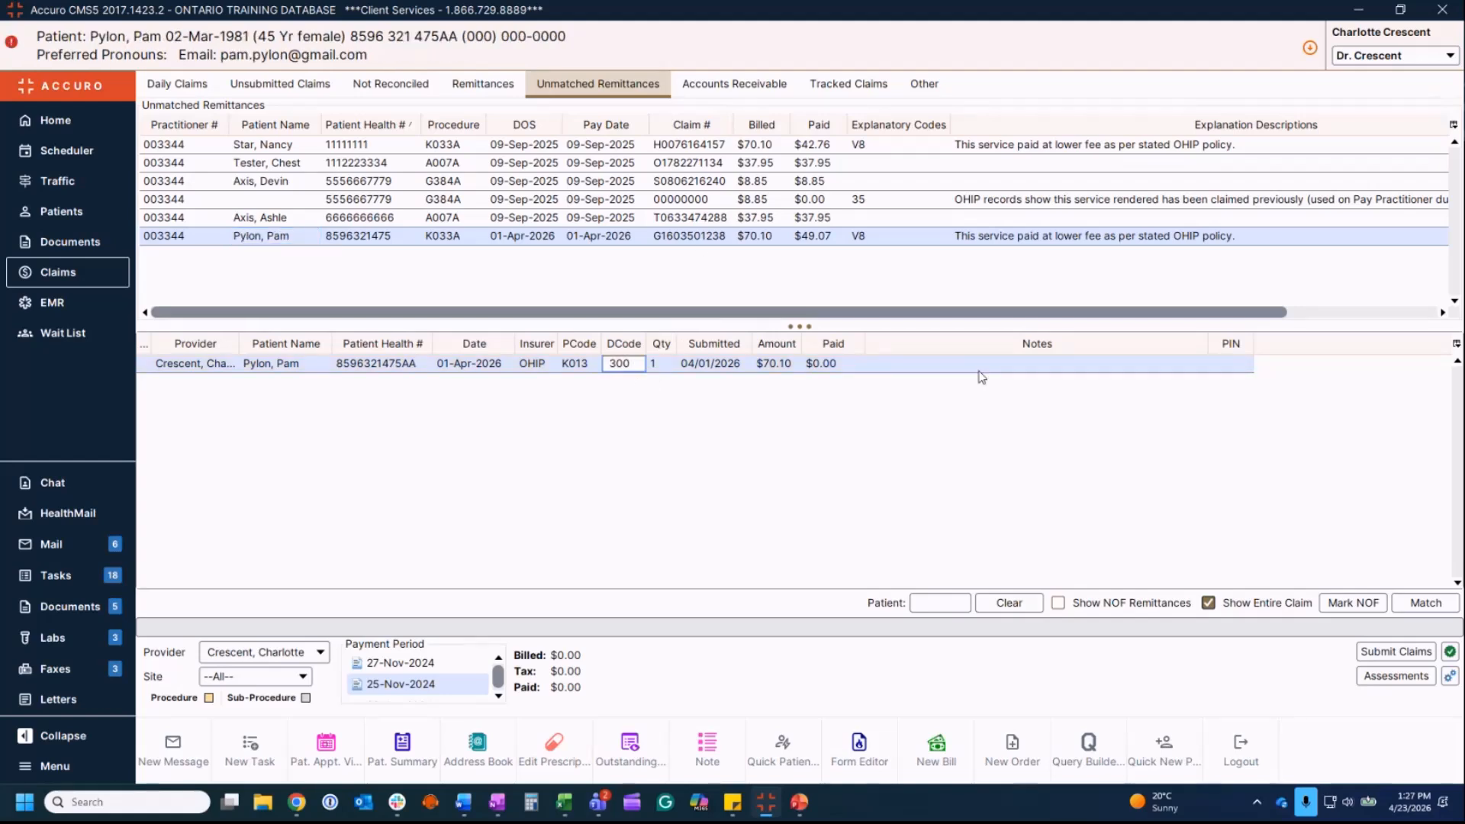
pyautogui.click(1415, 603)
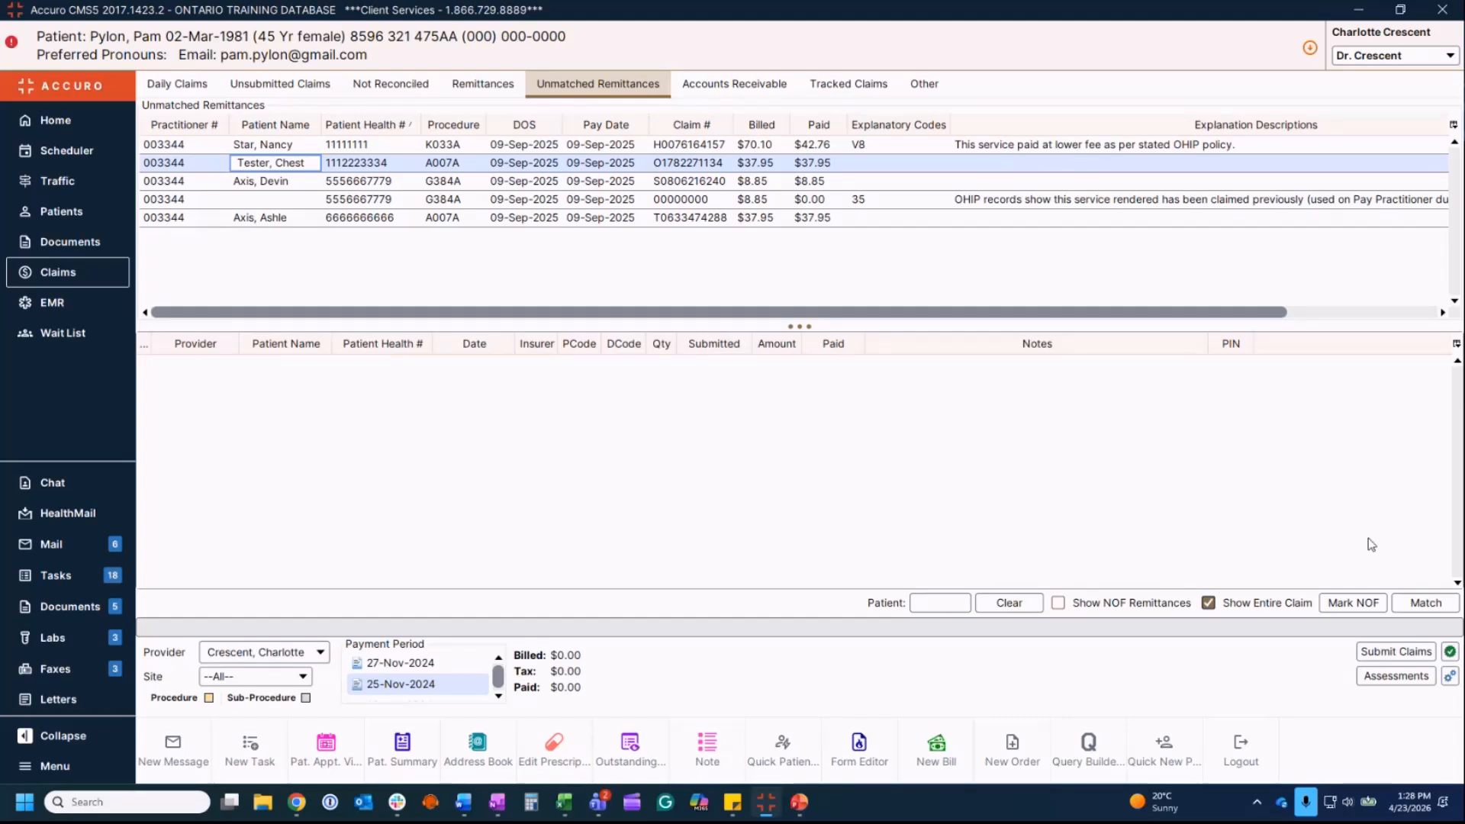
# Step: Mark the A007A remittance as NOF, toggling Show NOF Remittances on and off to confirm
pyautogui.click(1346, 603)
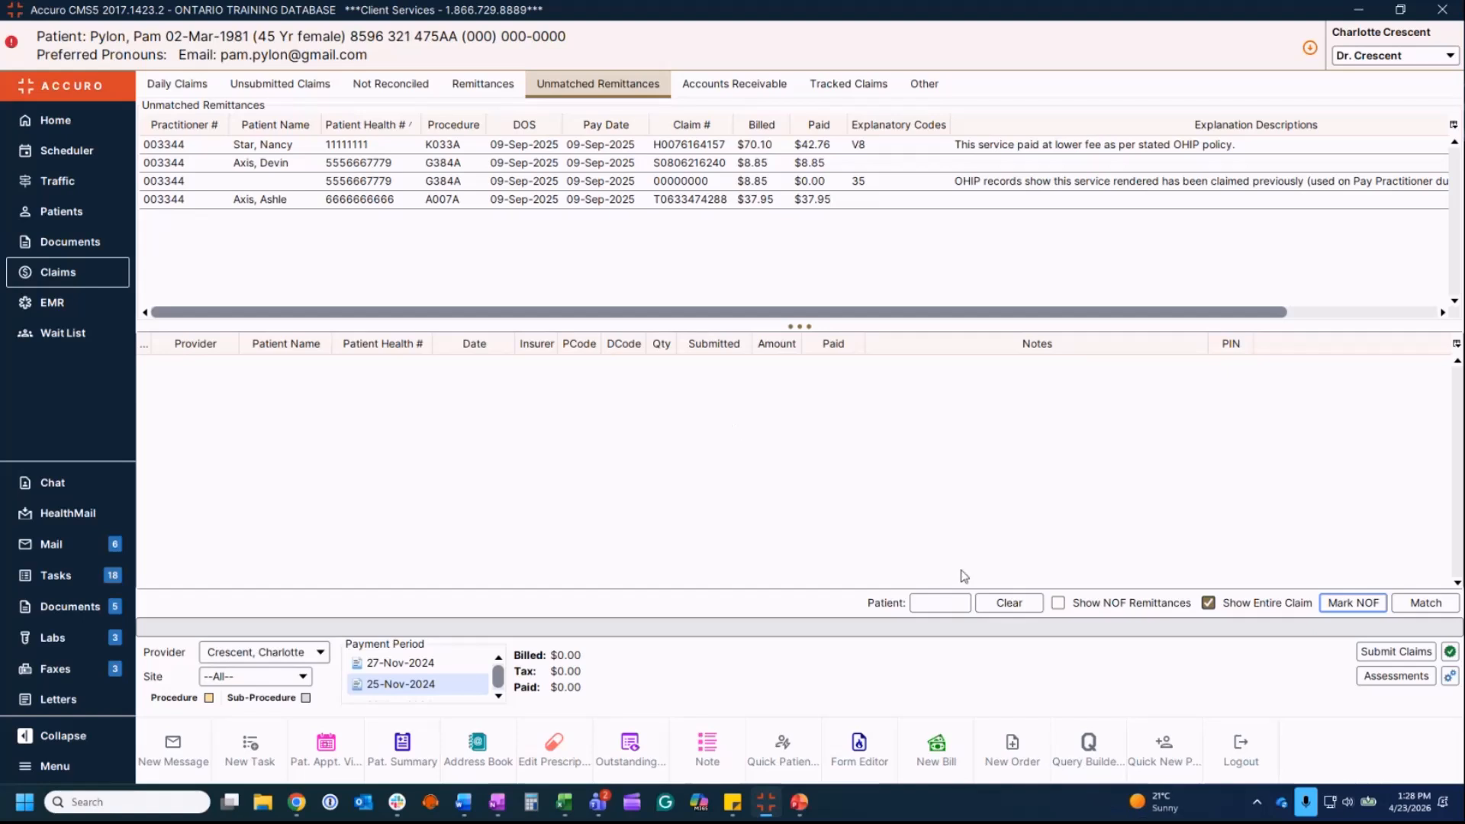
pyautogui.click(1058, 604)
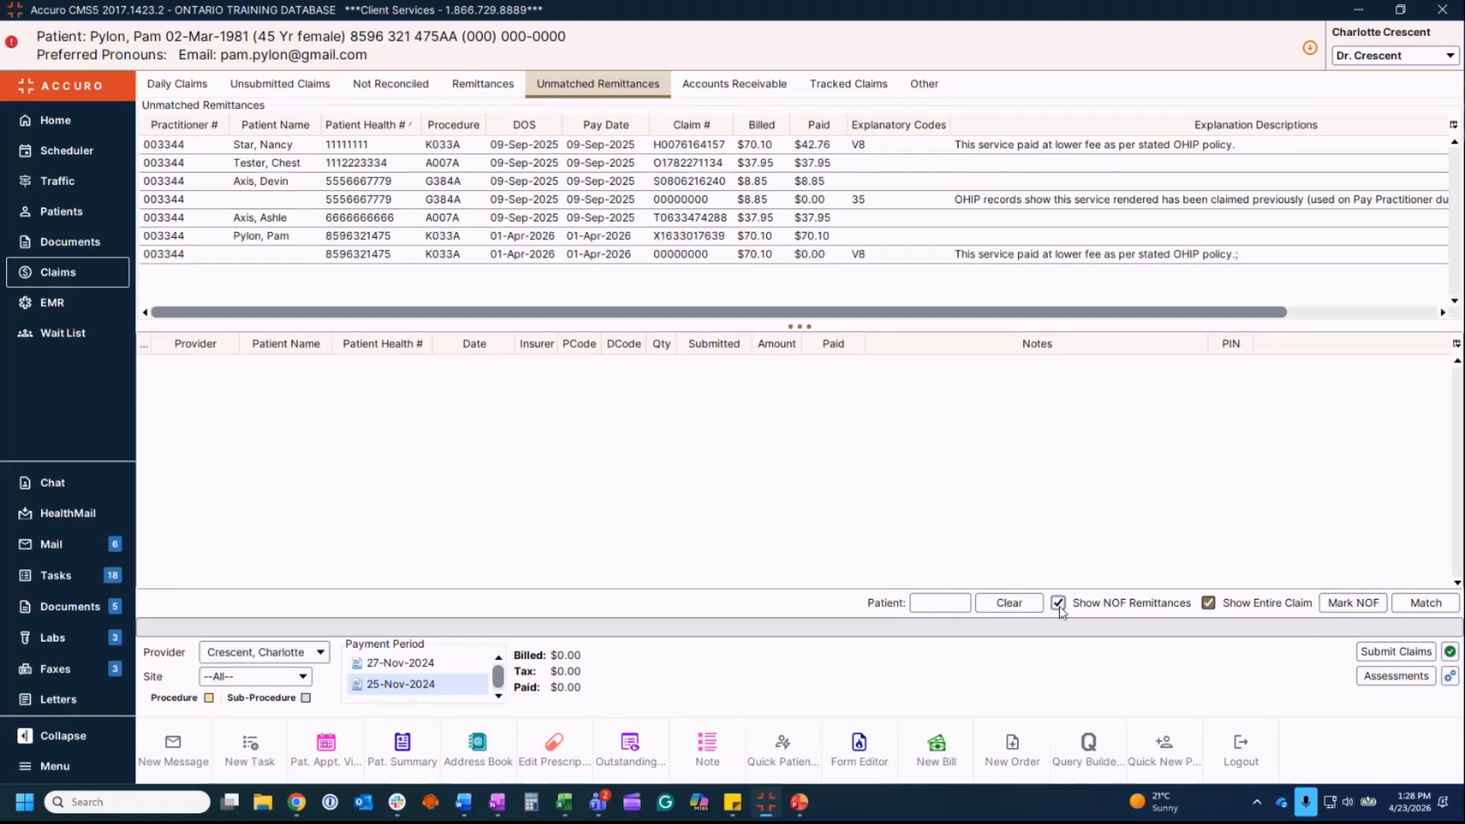
pyautogui.click(1059, 603)
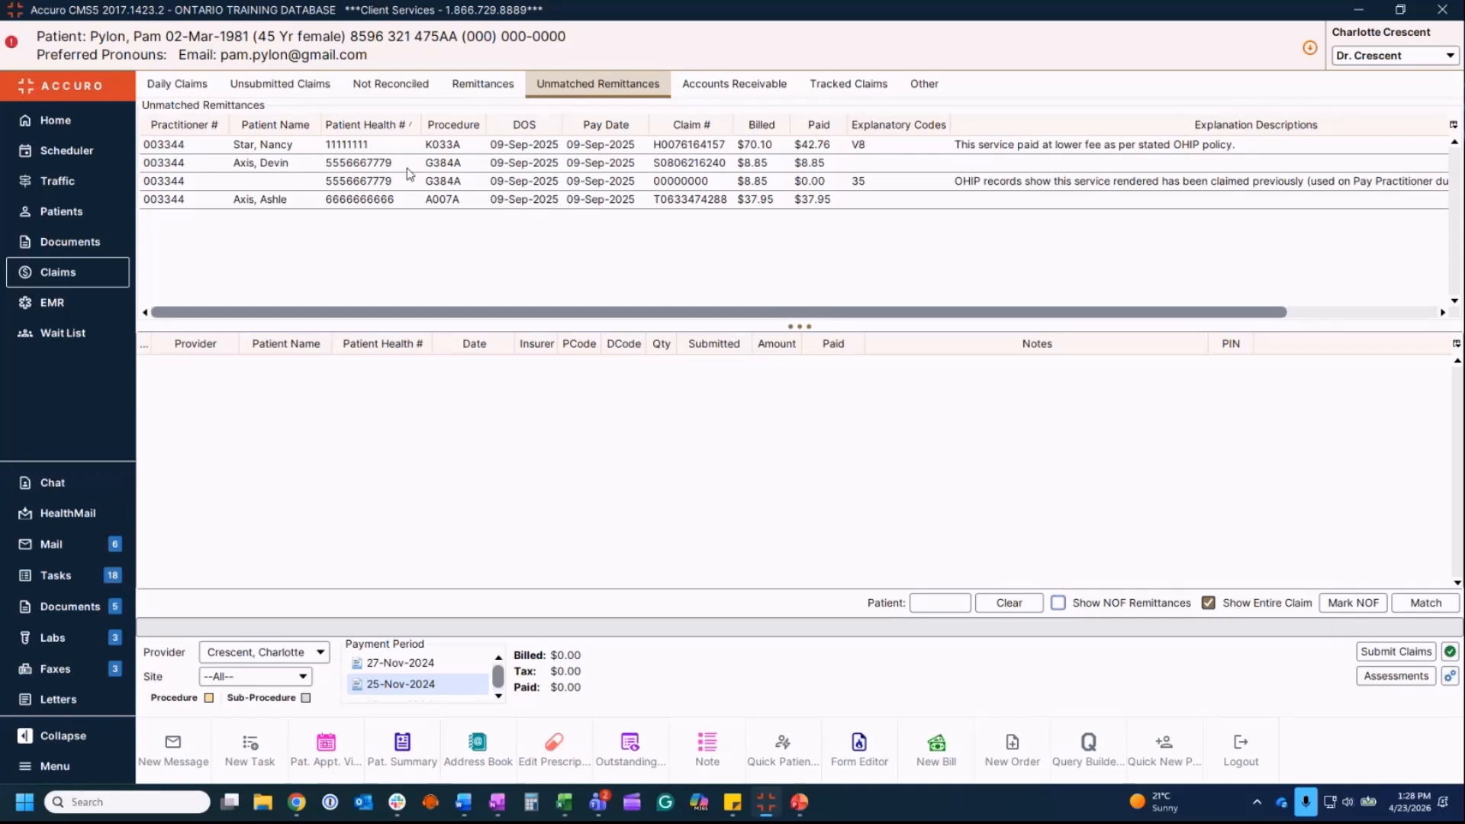
# Step: Select the $42.76 K033A remittance and filter its claims by patient through the Patient lookup
pyautogui.click(358, 145)
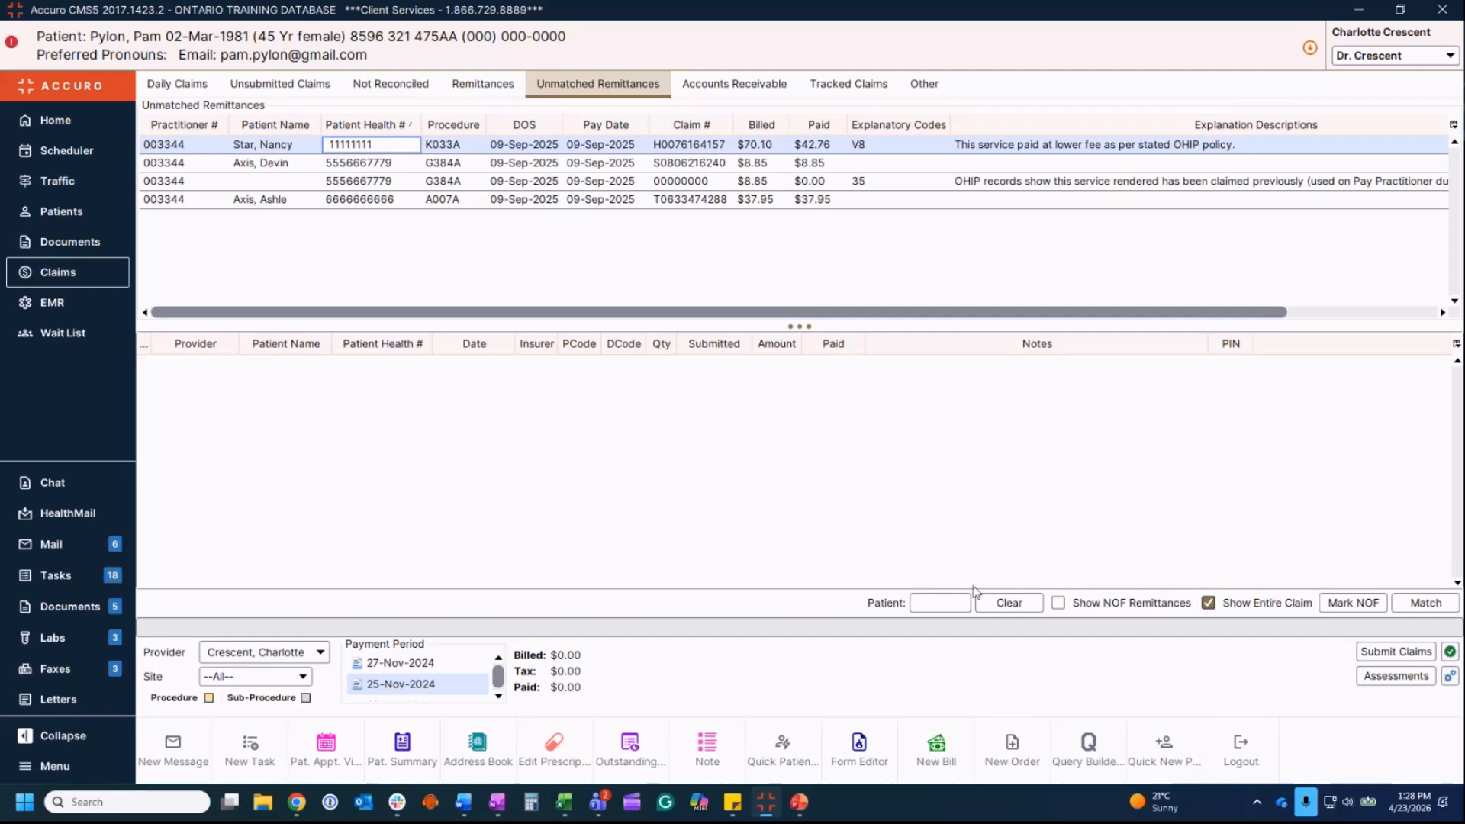
pyautogui.click(934, 603)
pyautogui.click(992, 603)
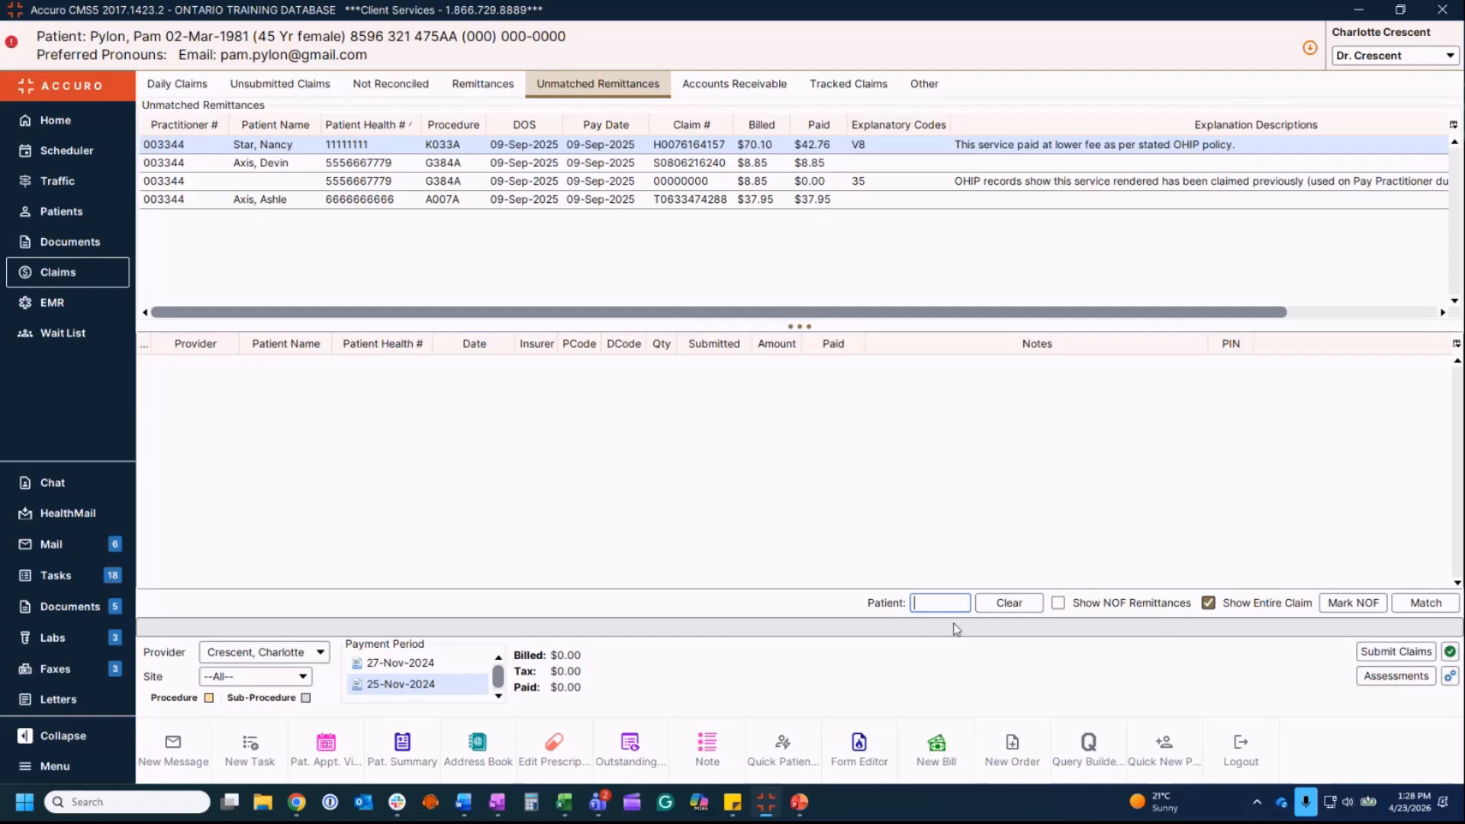
pyautogui.write('star')
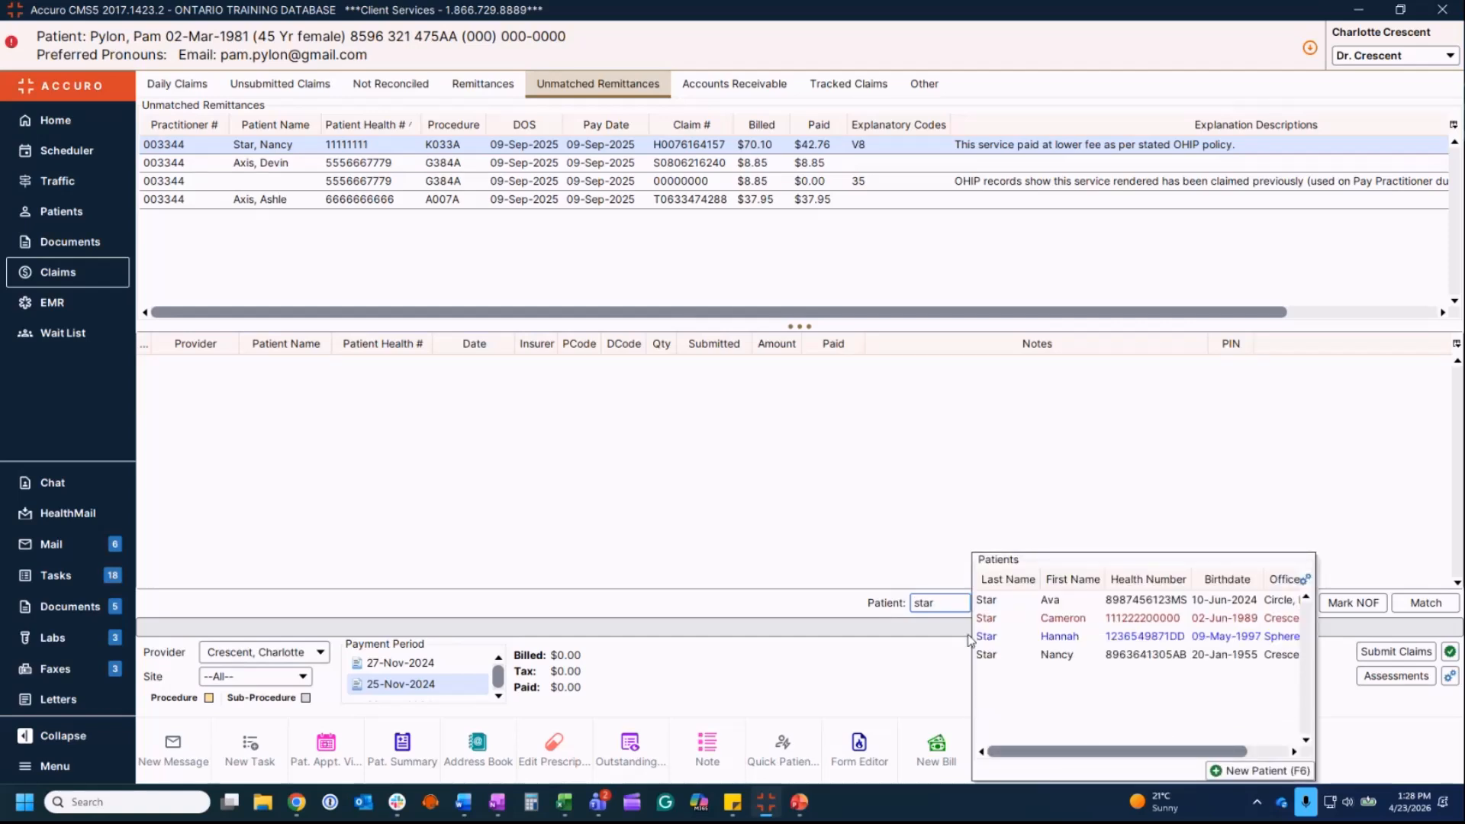
pyautogui.press('Return')
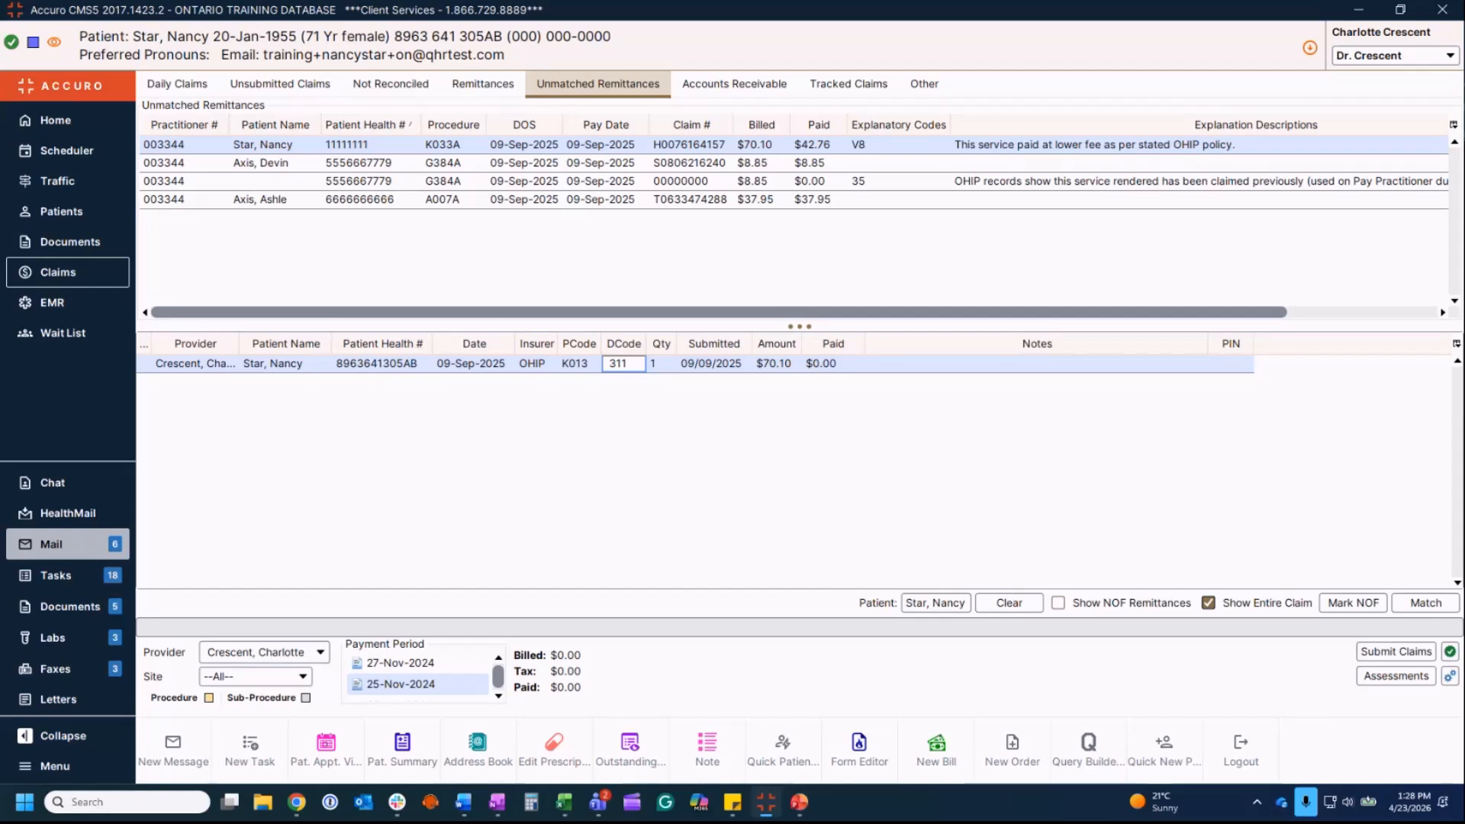
# Step: Review the claims behind the G384A and A007A remittances, then switch to Accounts Receivable
pyautogui.click(469, 164)
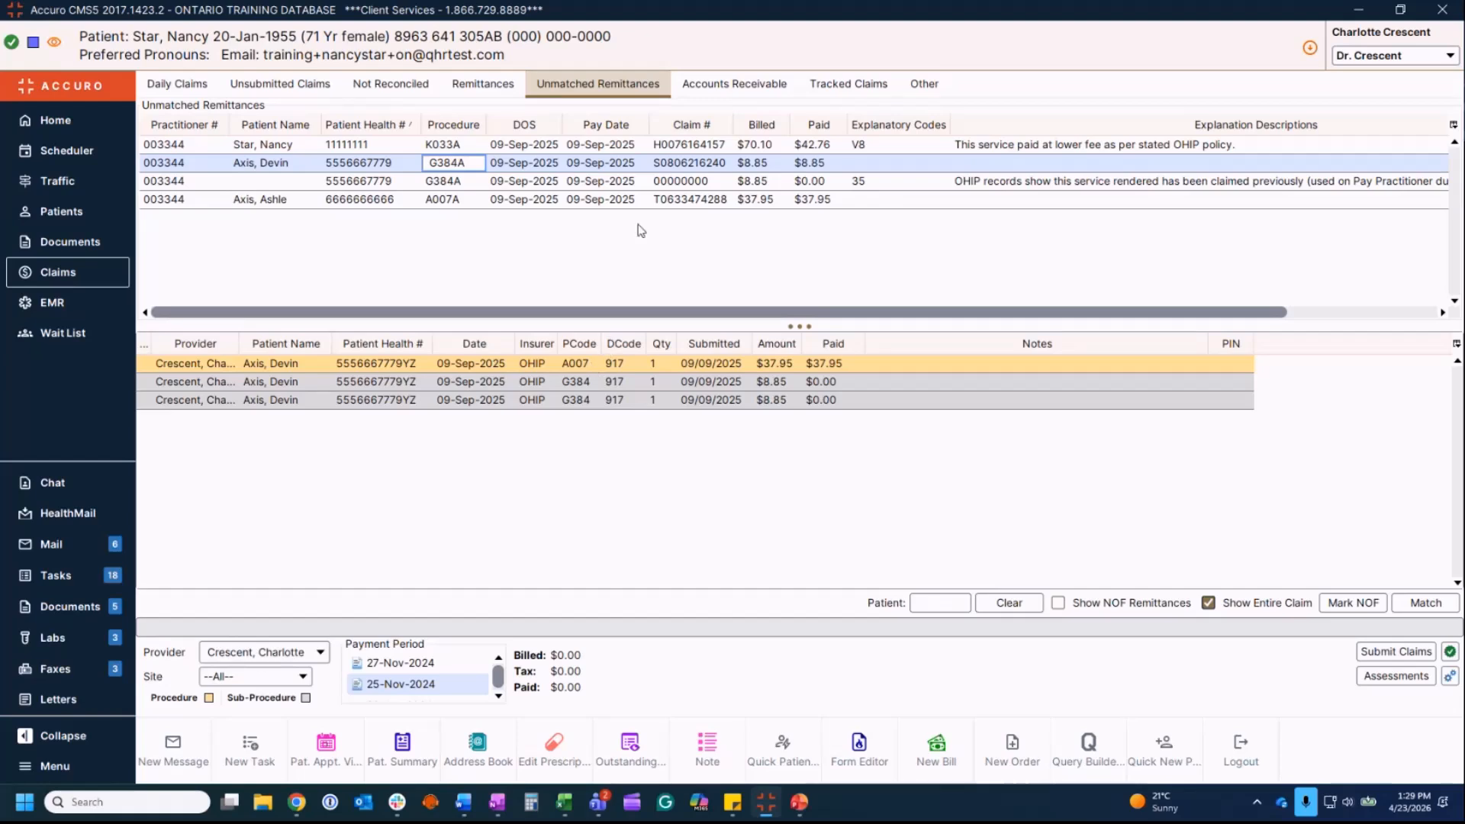
pyautogui.click(400, 200)
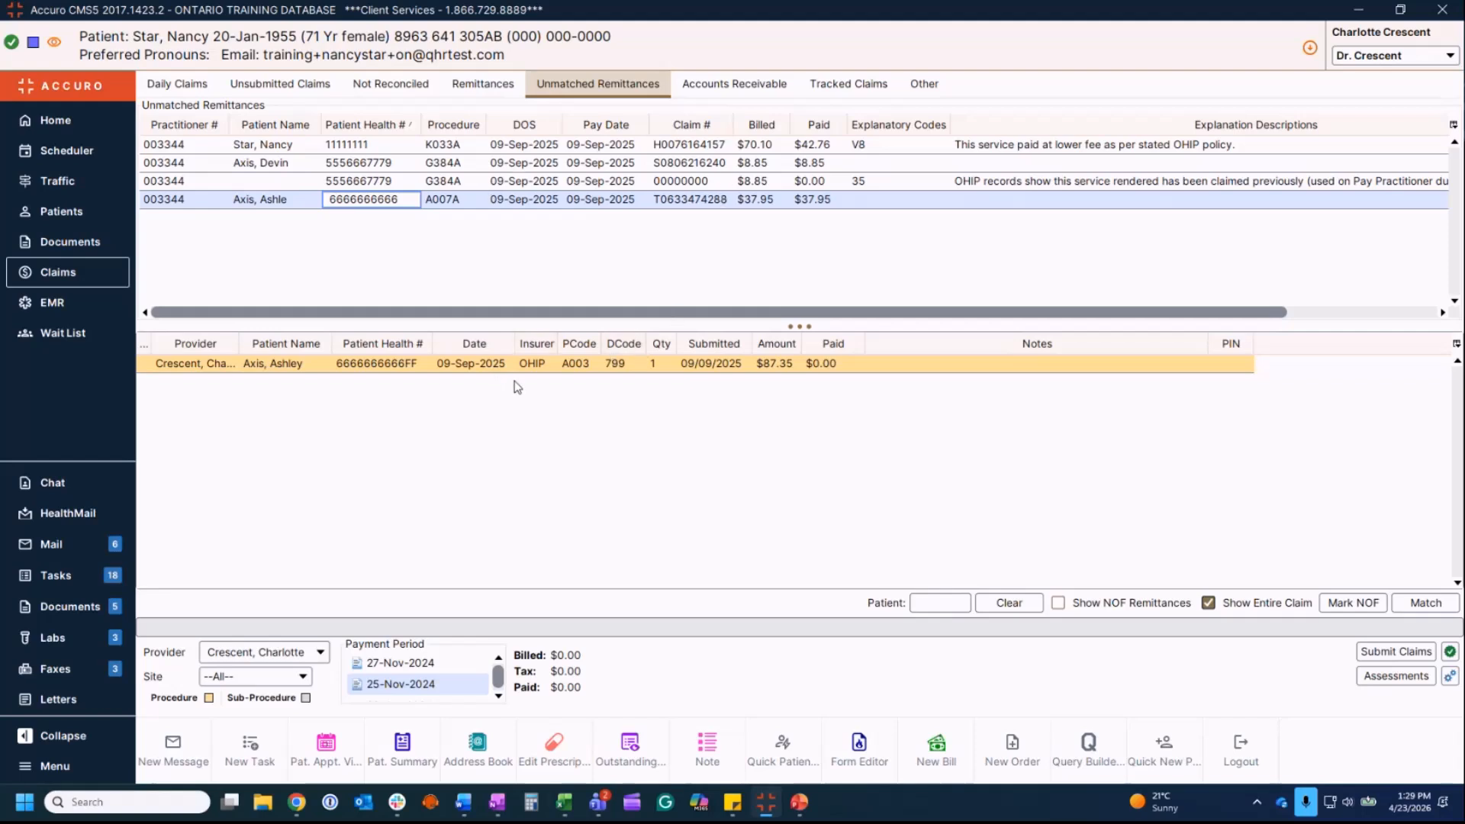
pyautogui.click(737, 88)
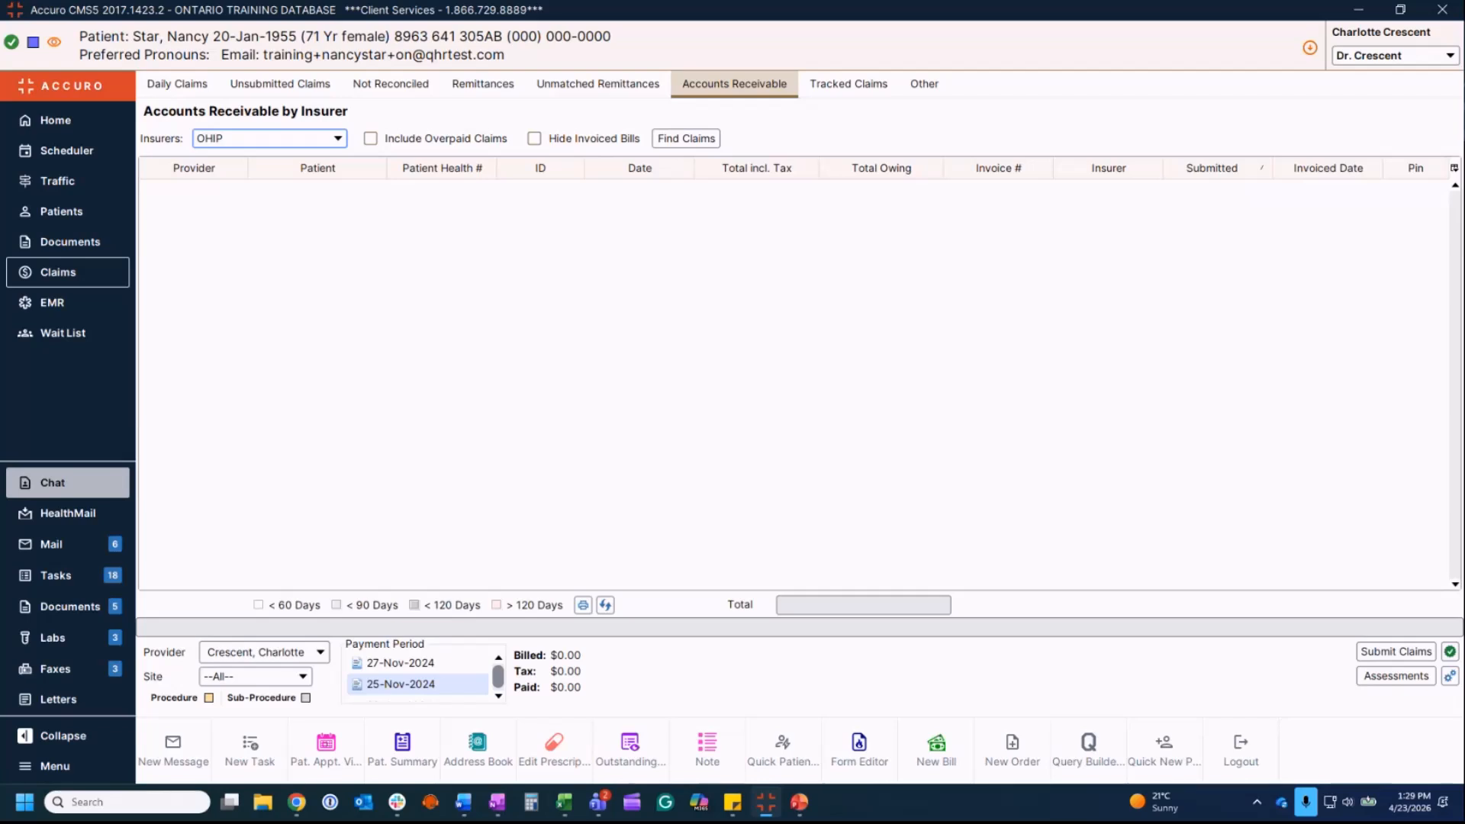
pyautogui.click(338, 139)
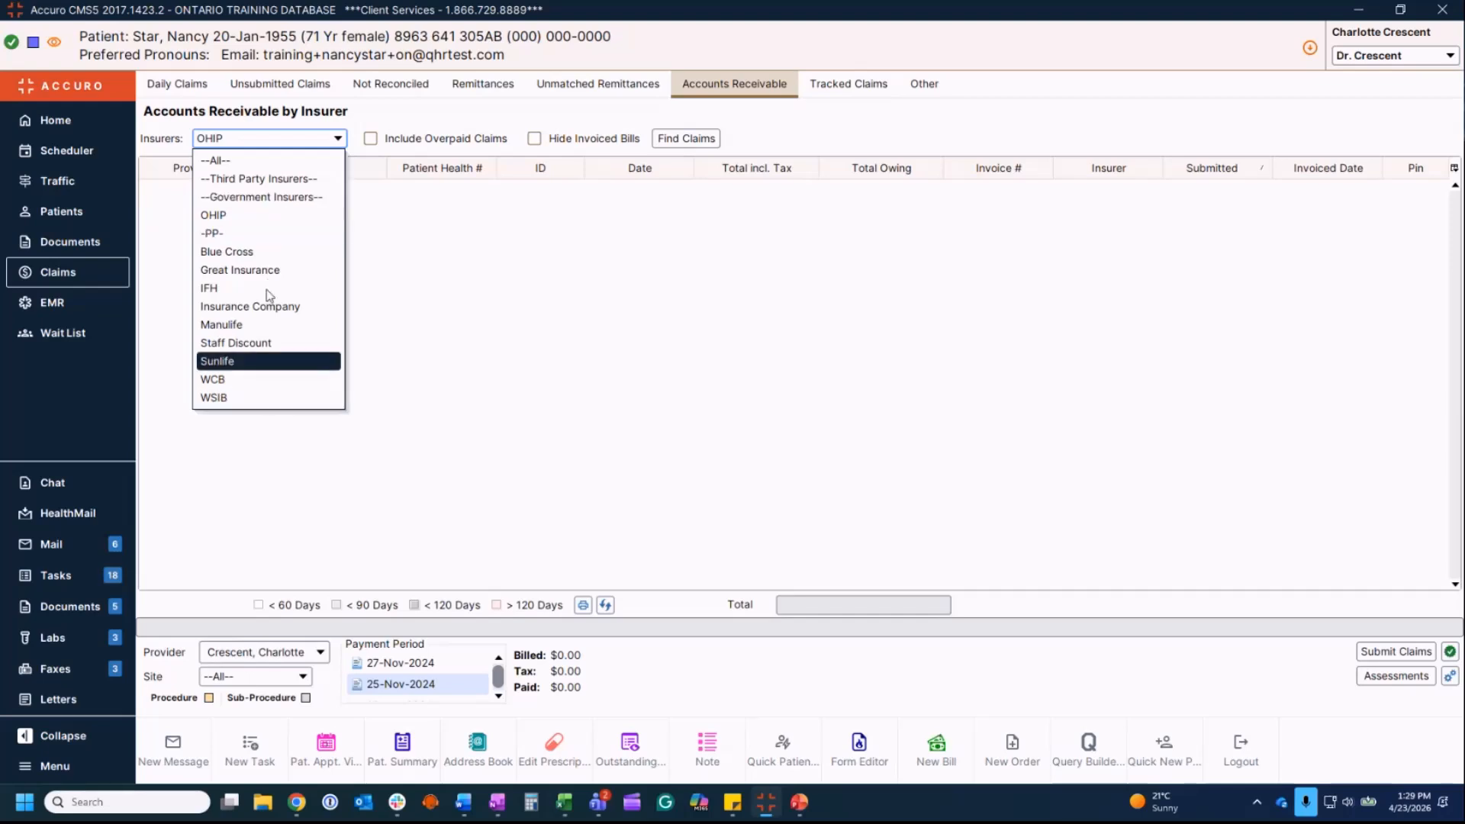
pyautogui.click(262, 217)
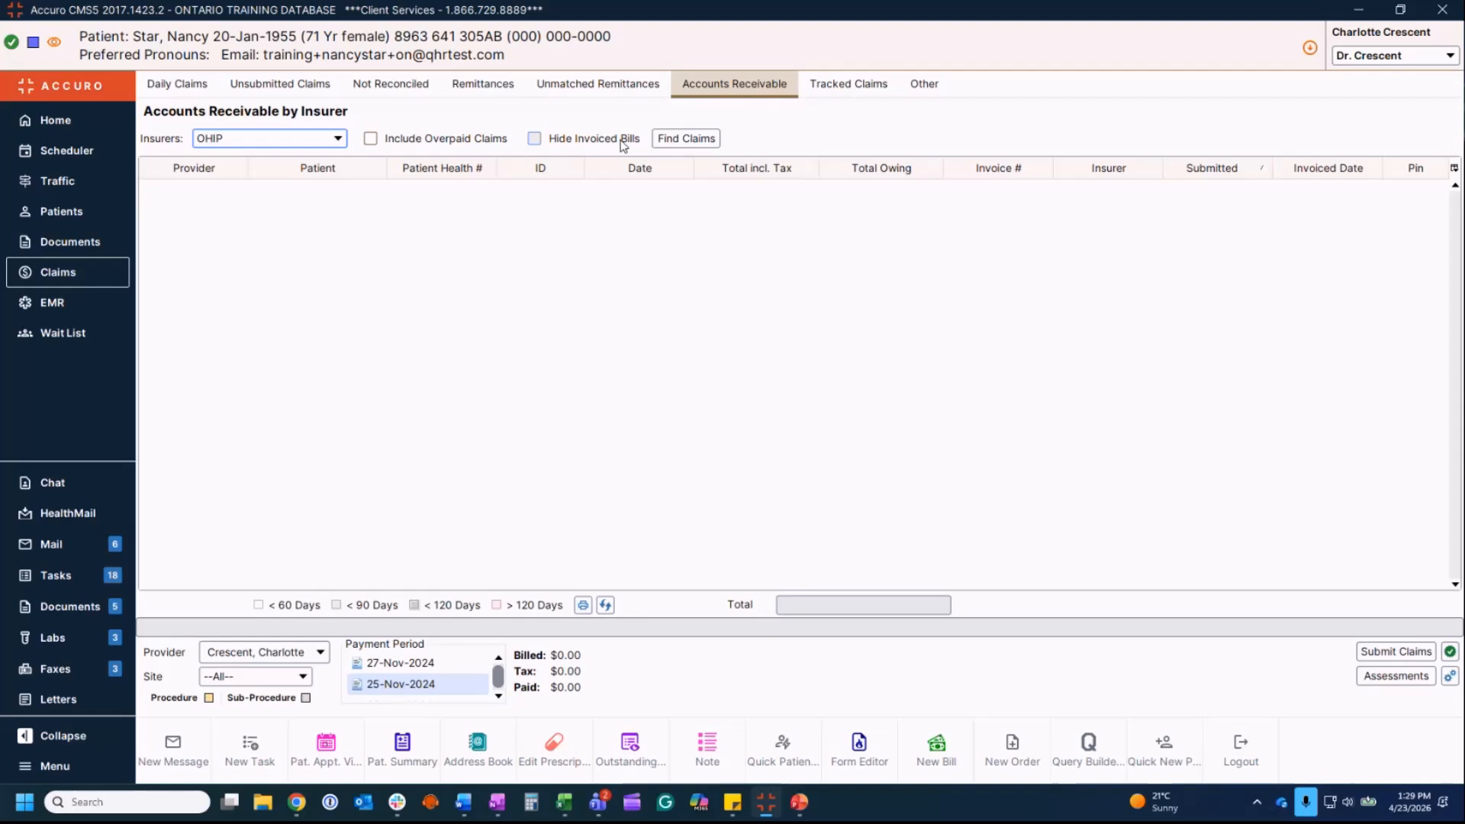
pyautogui.click(322, 654)
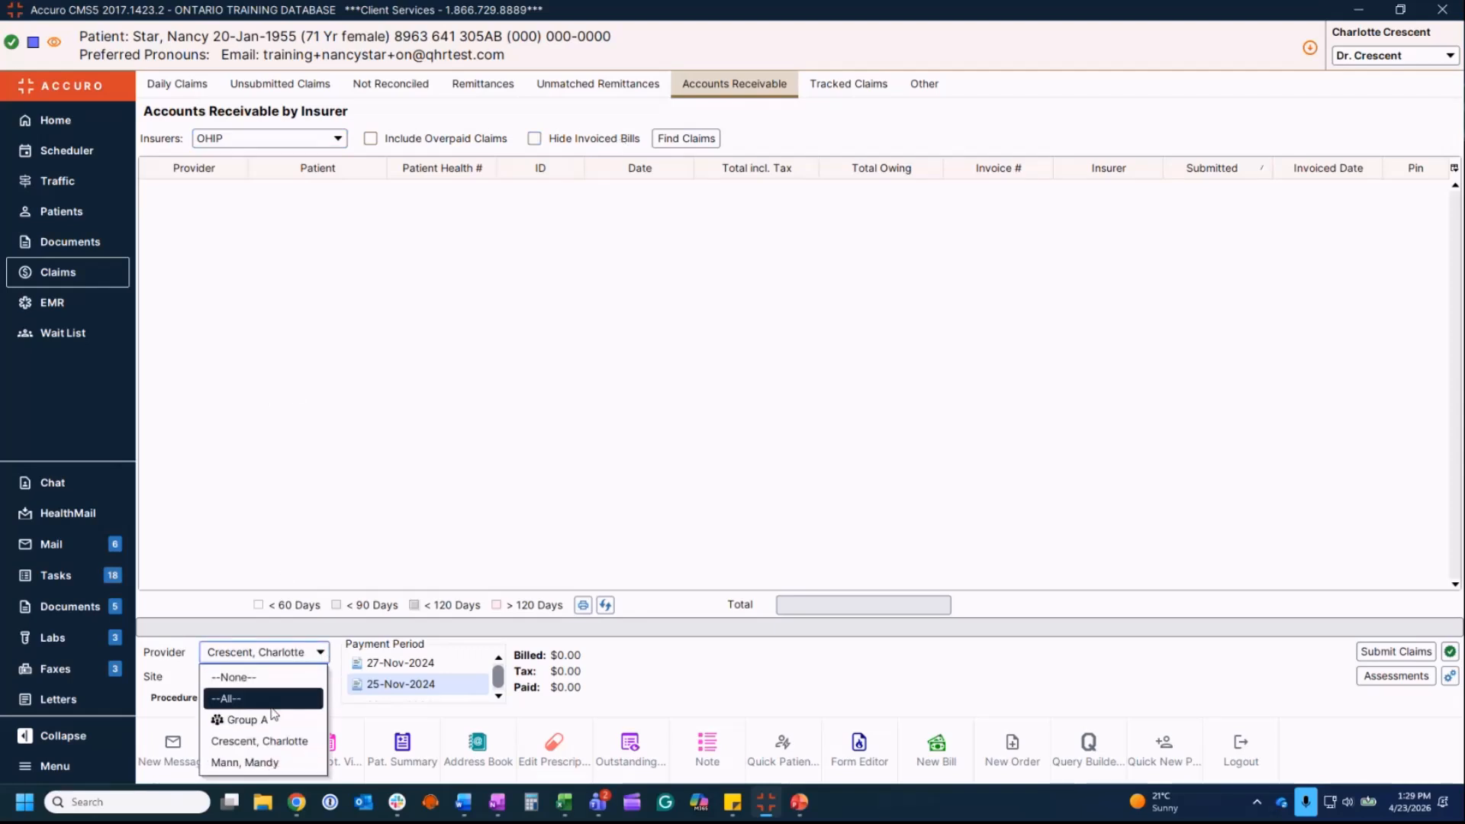
pyautogui.click(320, 654)
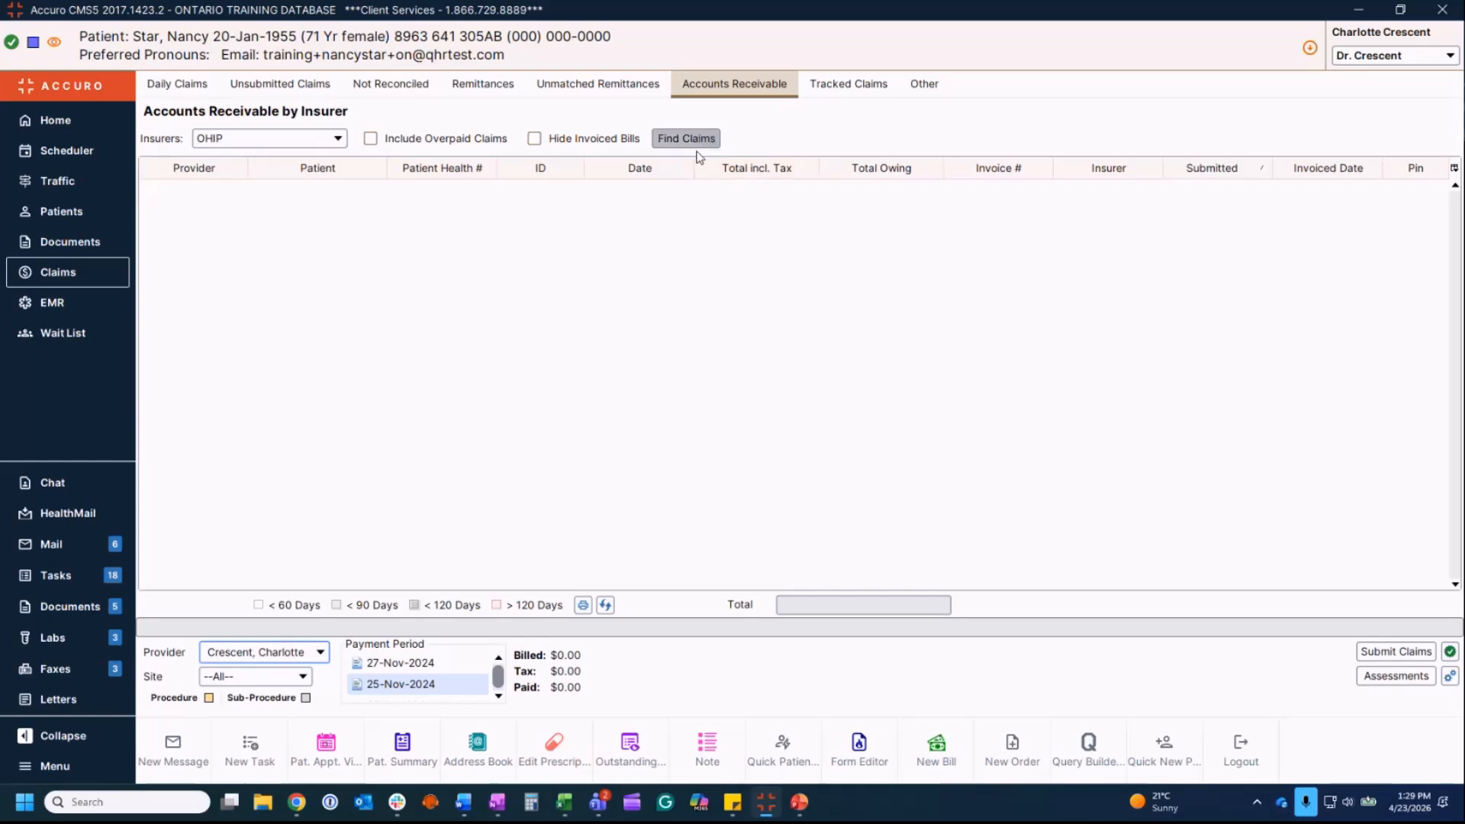
# Step: Load the outstanding OHIP receivables: eleven claims with $558.68 owing
pyautogui.click(699, 146)
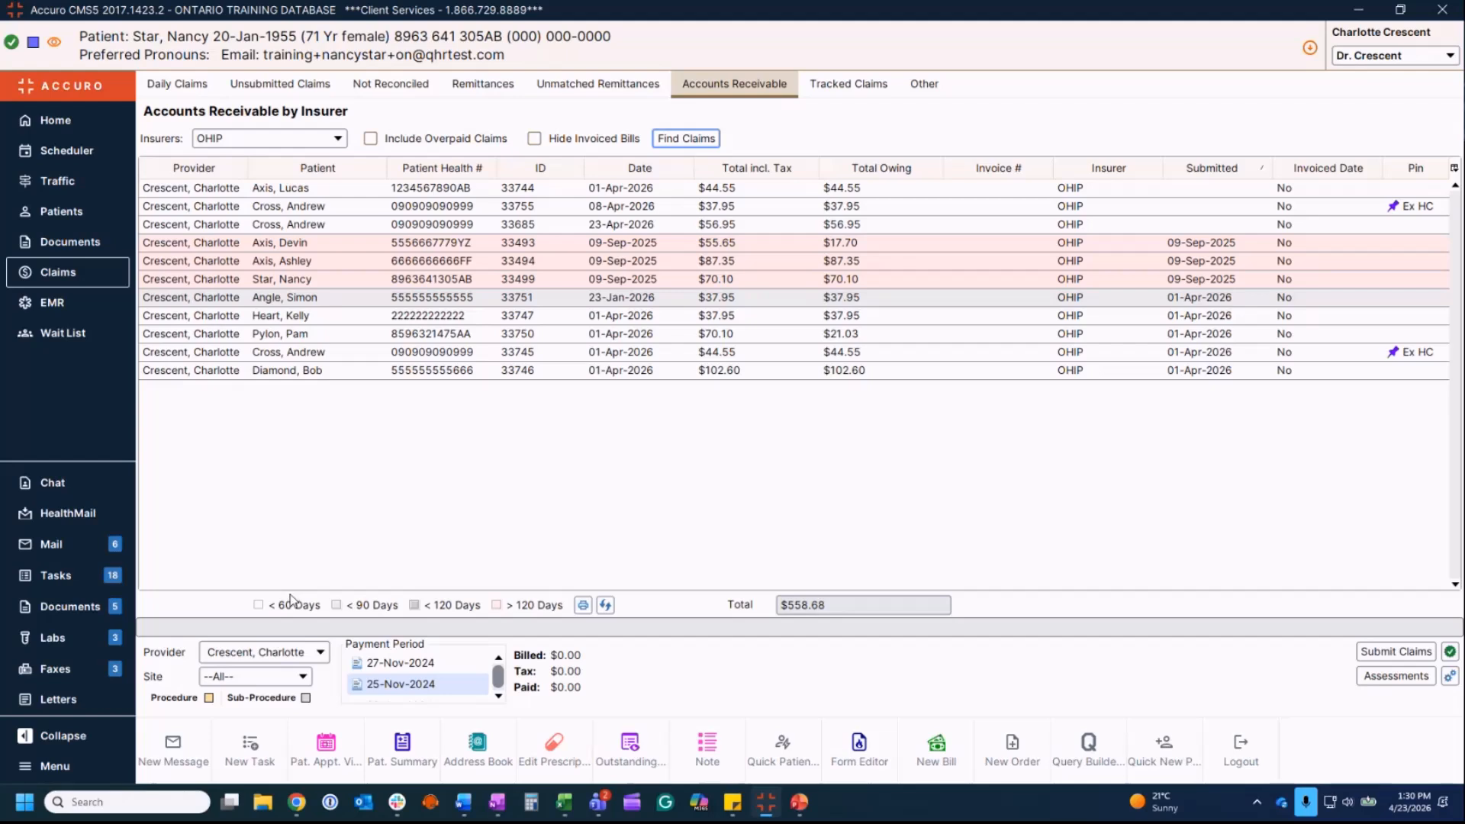
# Step: Leave the < 90 Days colour unchanged and bring up actions for the $17.70 owing claim
pyautogui.click(336, 606)
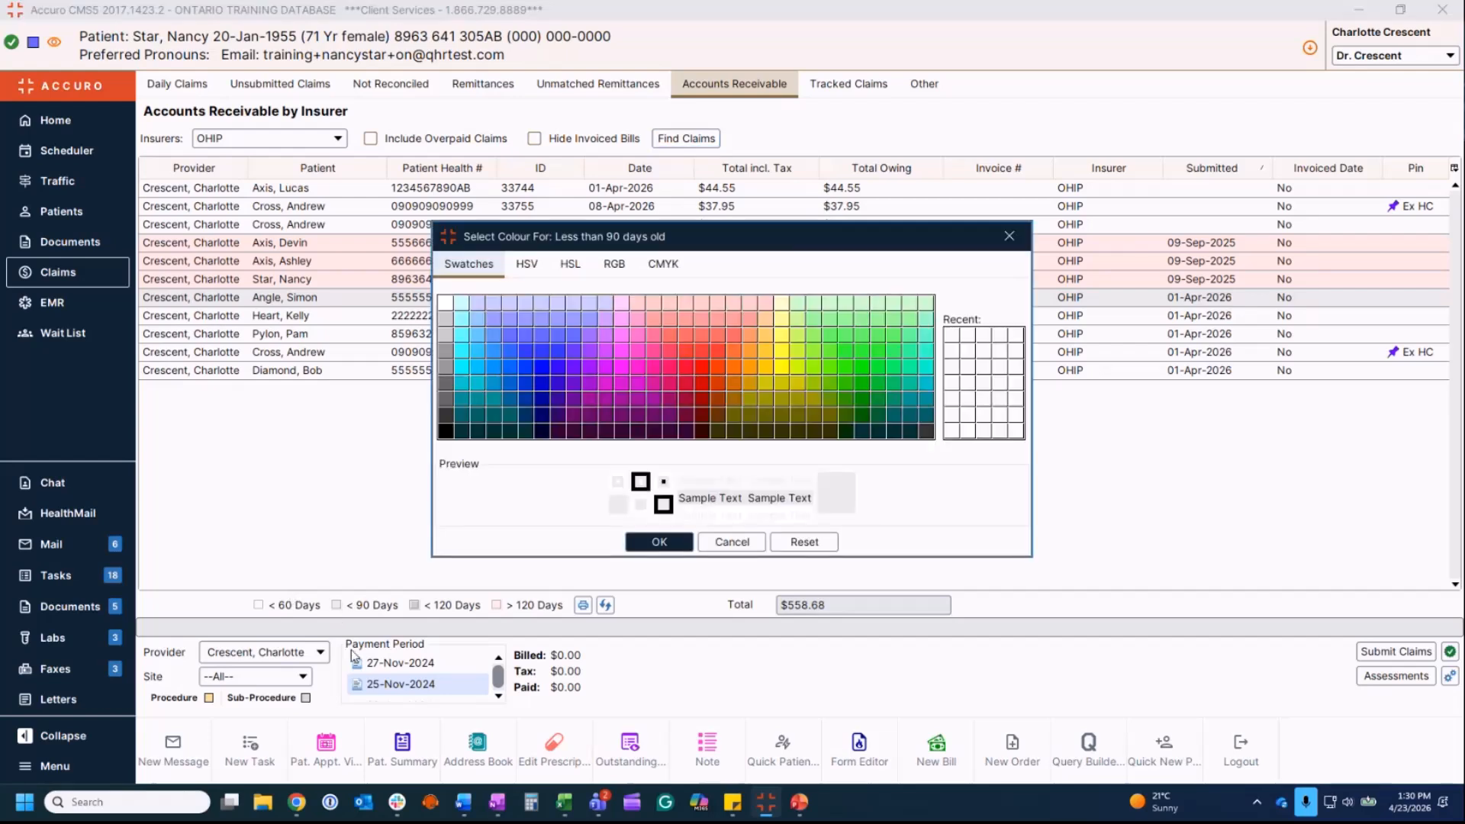
pyautogui.click(1021, 237)
pyautogui.rightClick(598, 250)
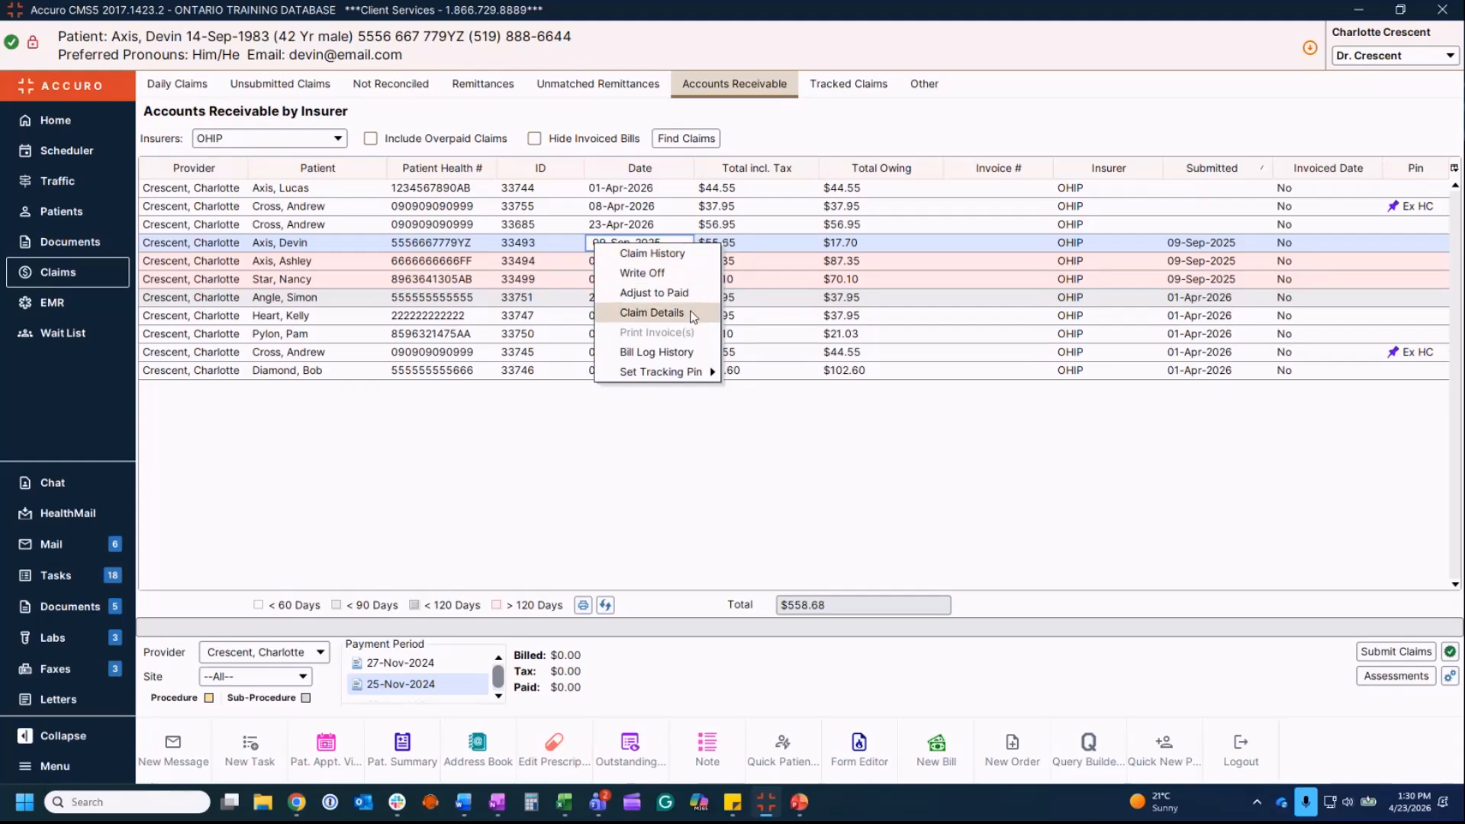
# Step: Close the claim menu without setting a tracking pin and switch to the browser
pyautogui.moveTo(706, 374)
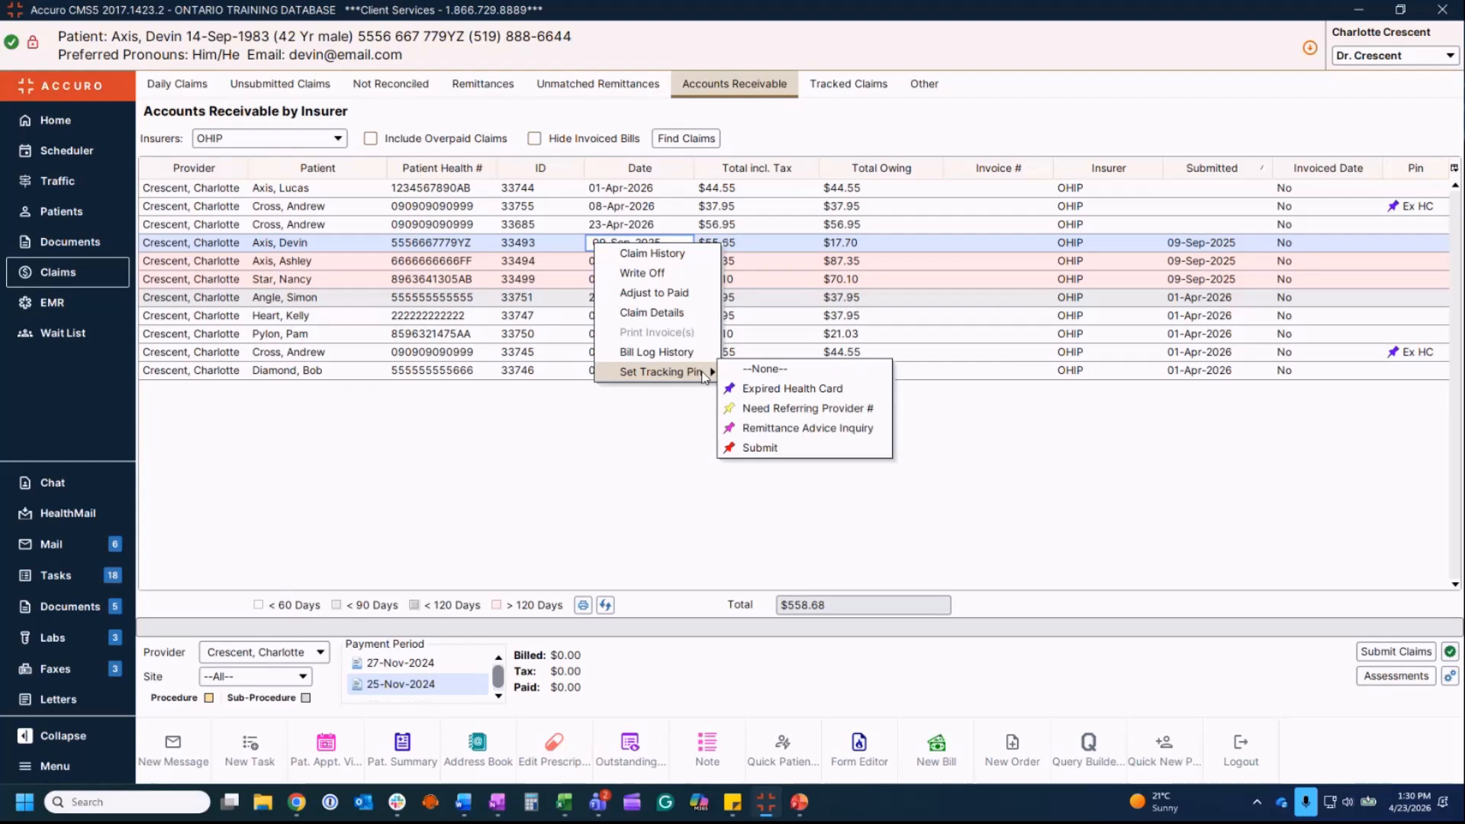
pyautogui.click(527, 477)
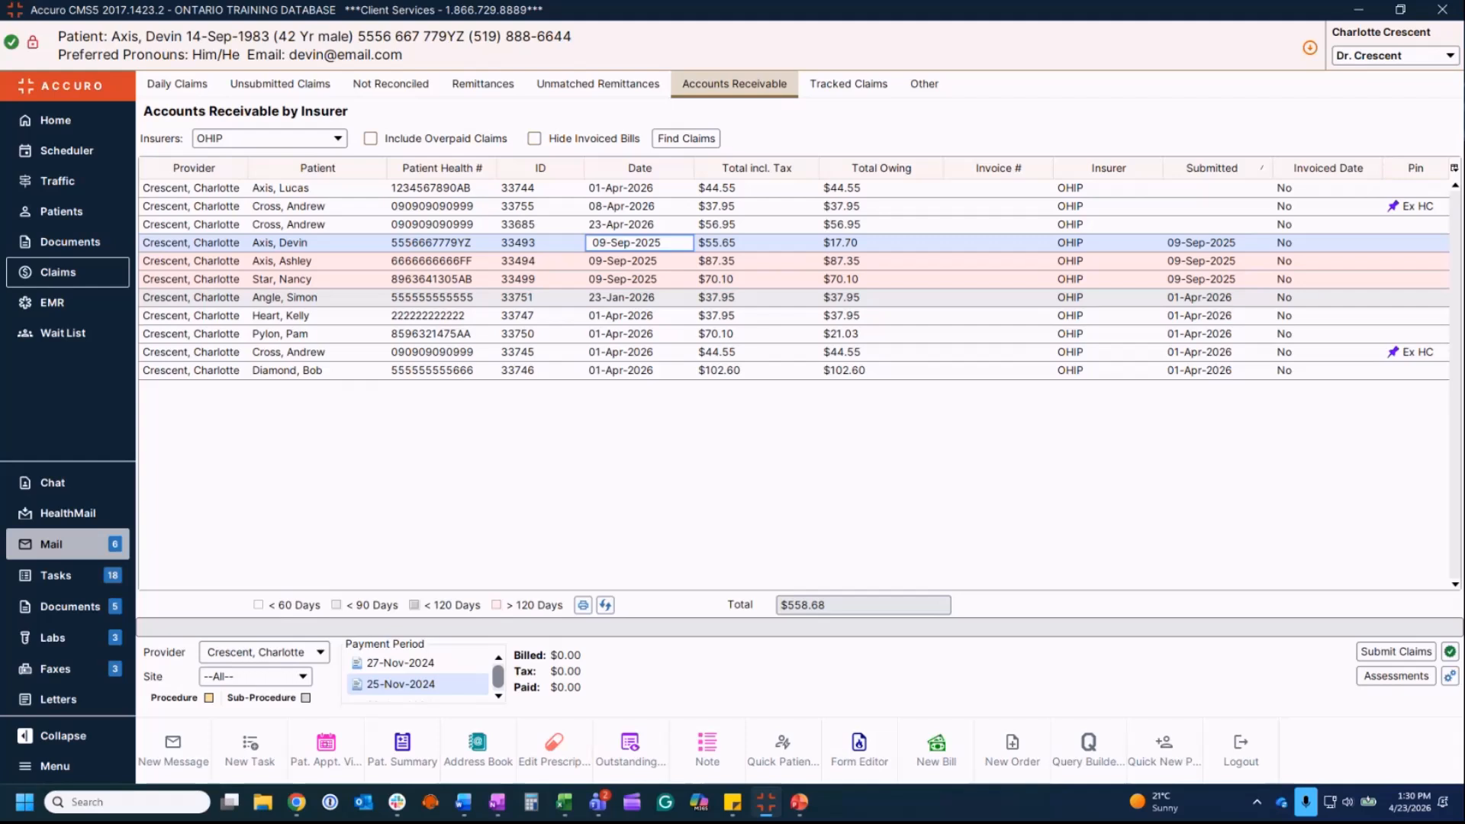
pyautogui.hotkey('alt', 'Tab')
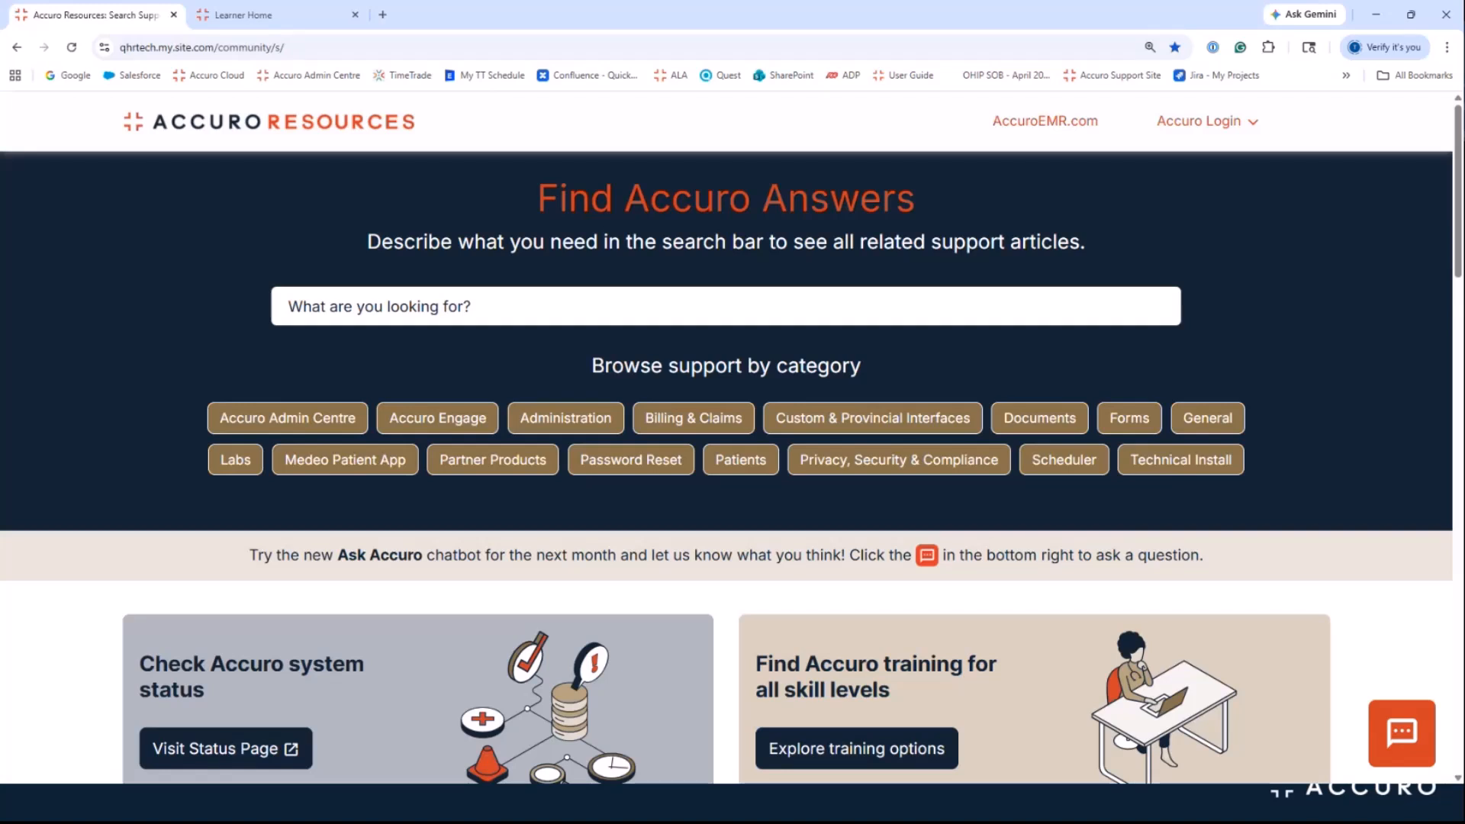
pyautogui.click(621, 298)
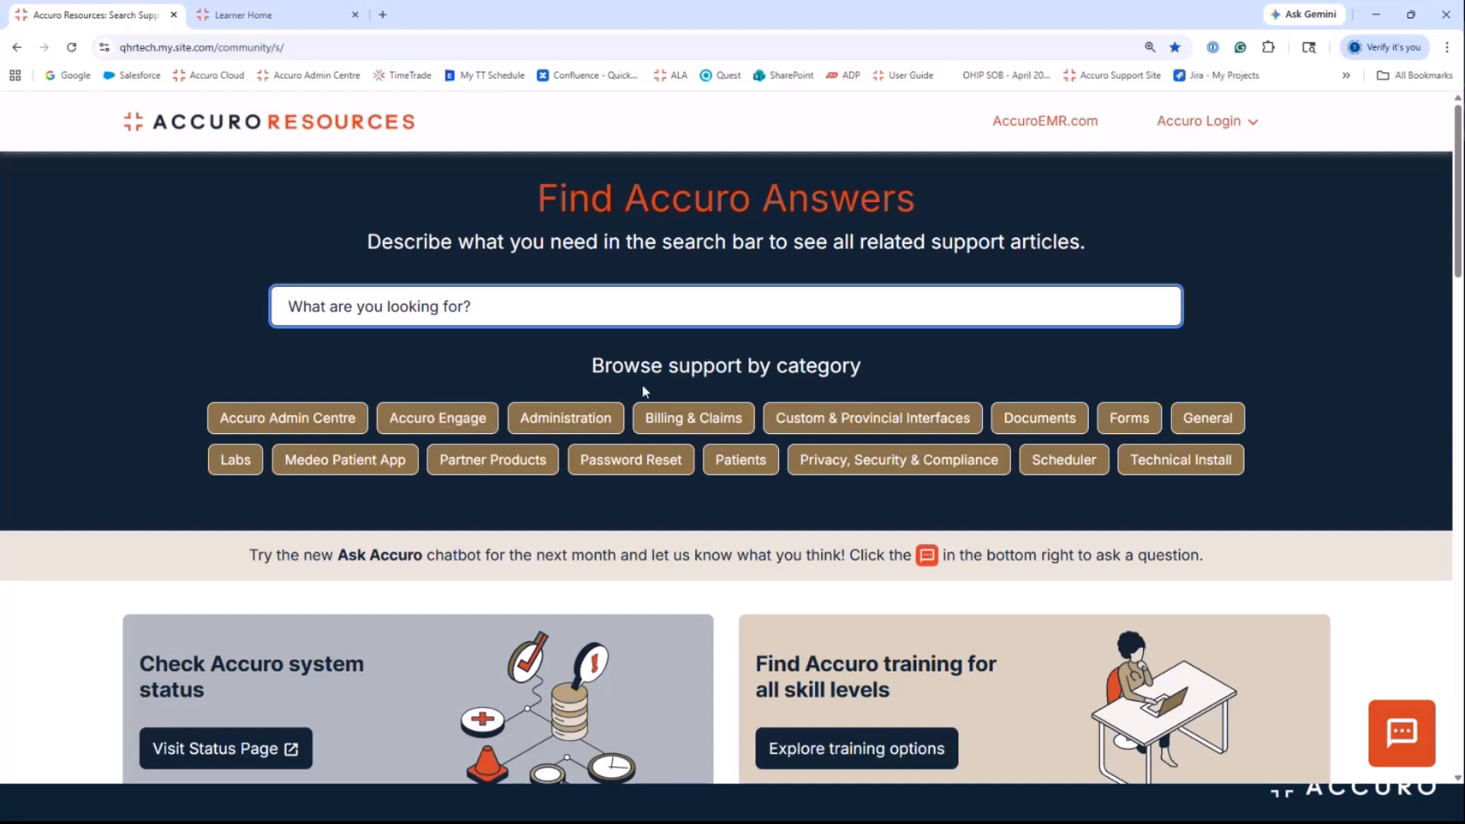
pyautogui.click(696, 422)
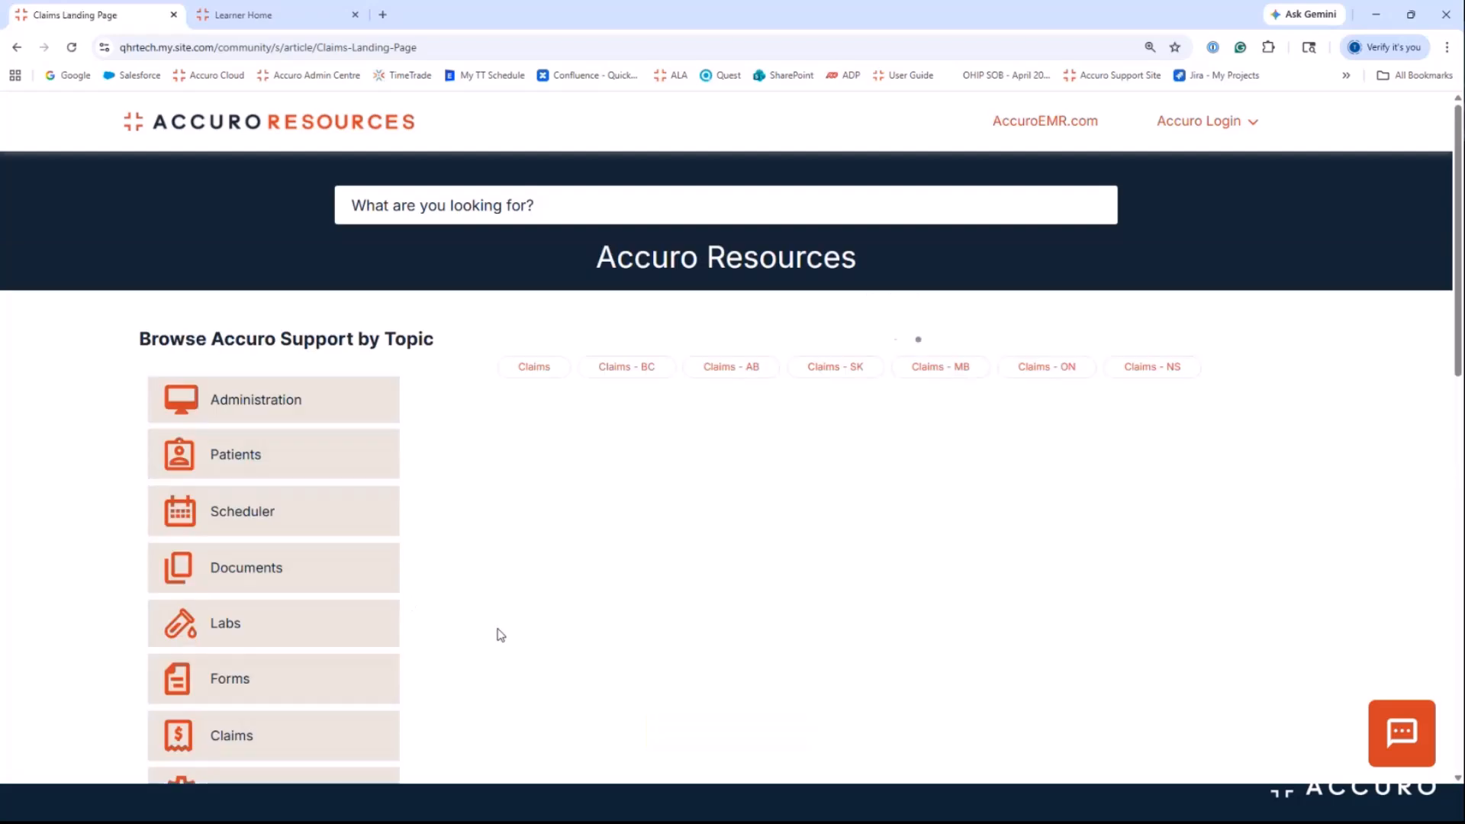
pyautogui.scroll(-1, 488, 632)
pyautogui.scroll(-10, 479, 632)
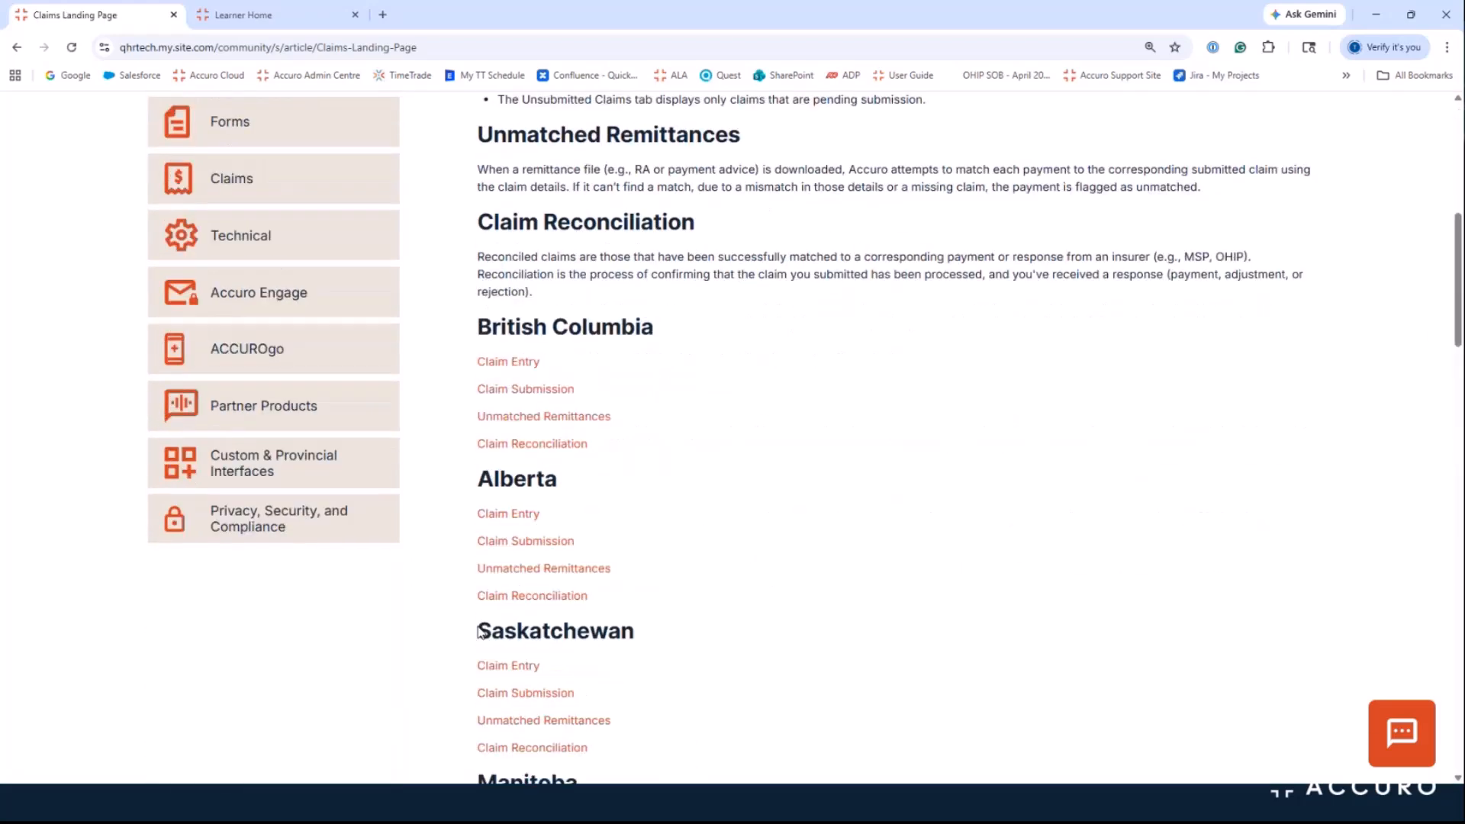
pyautogui.scroll(-4, 478, 675)
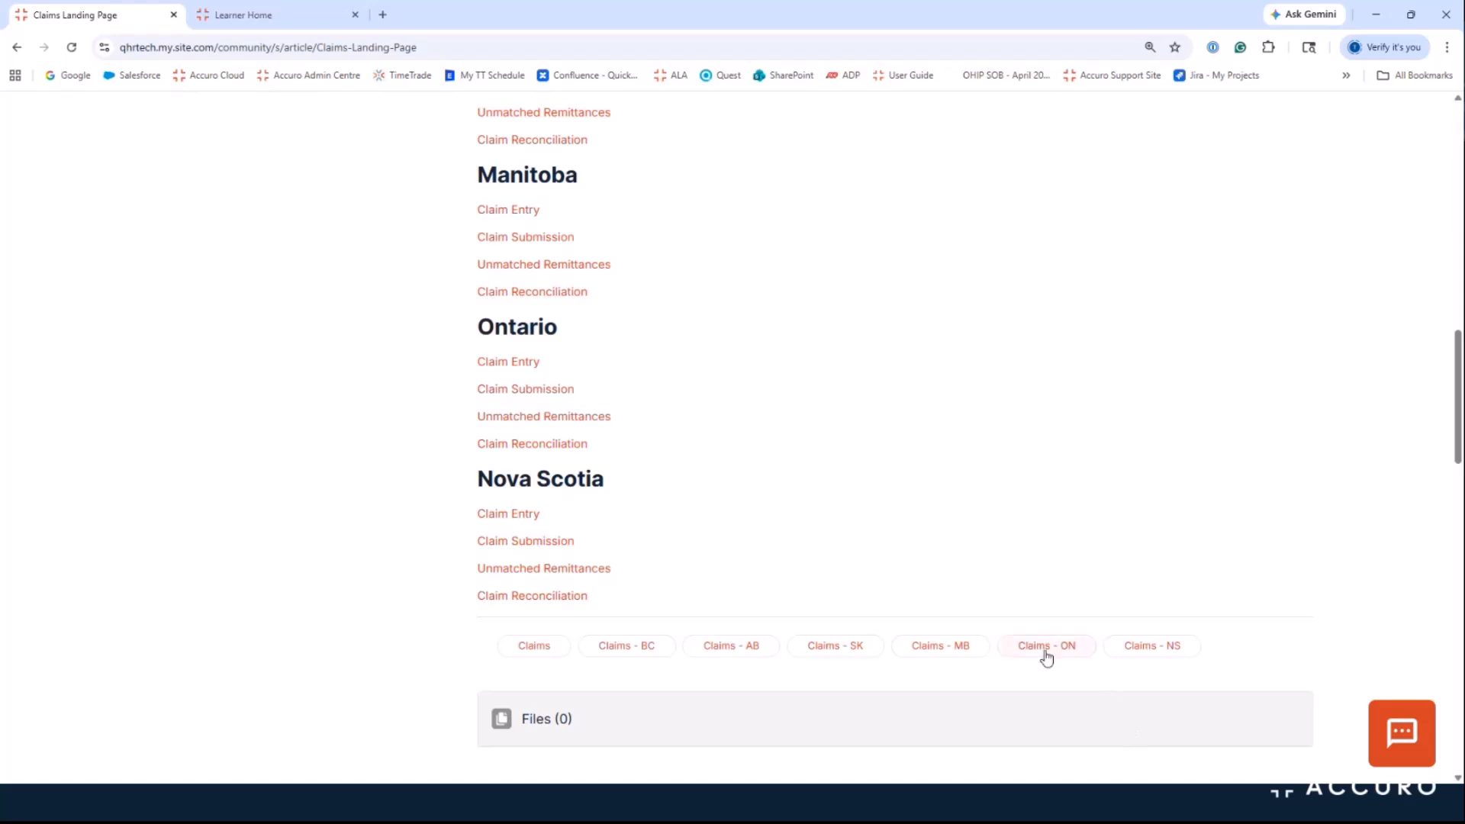
pyautogui.click(1049, 651)
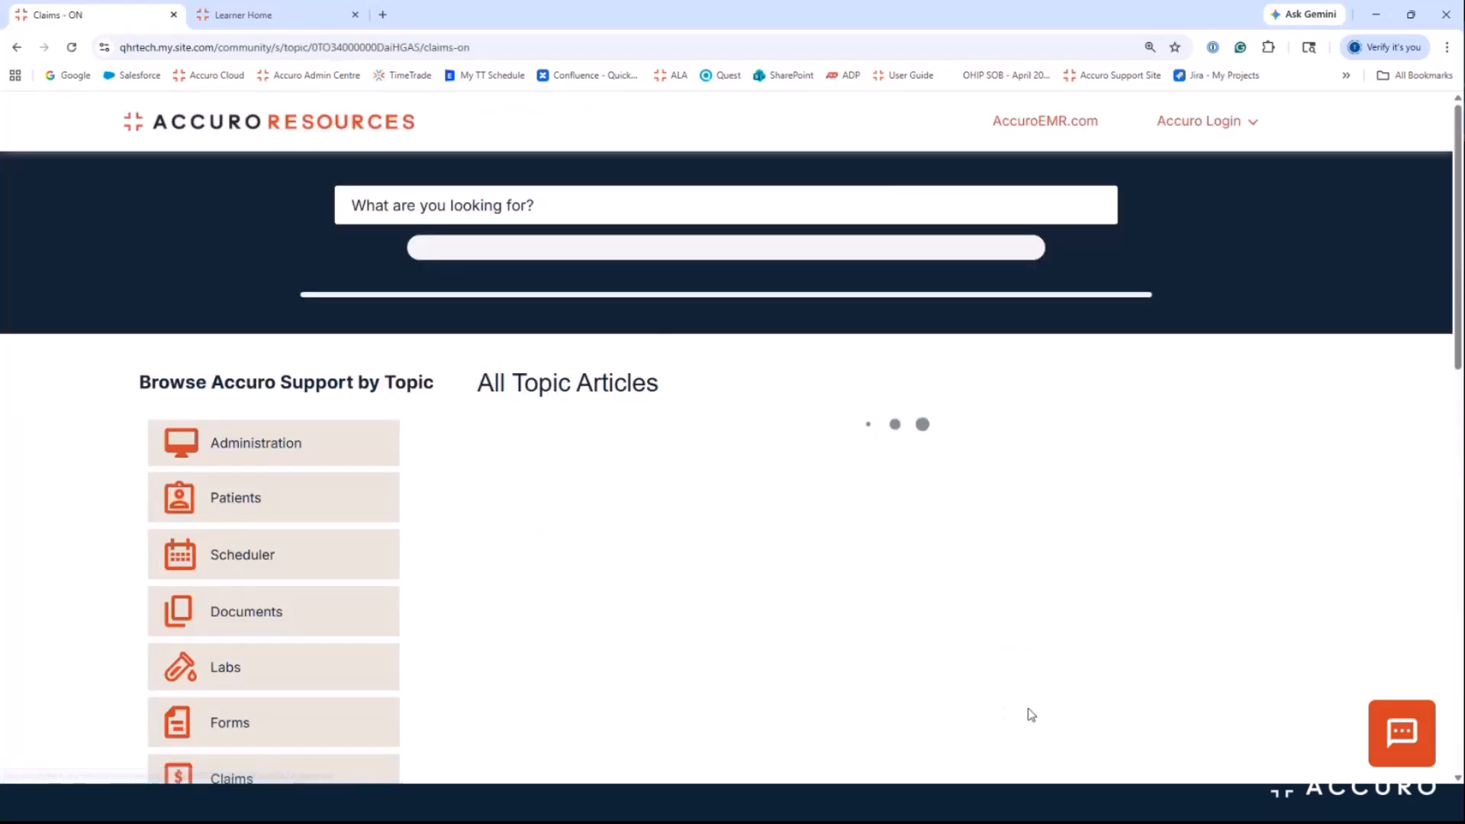
pyautogui.scroll(-1, 873, 673)
pyautogui.scroll(-2, 873, 672)
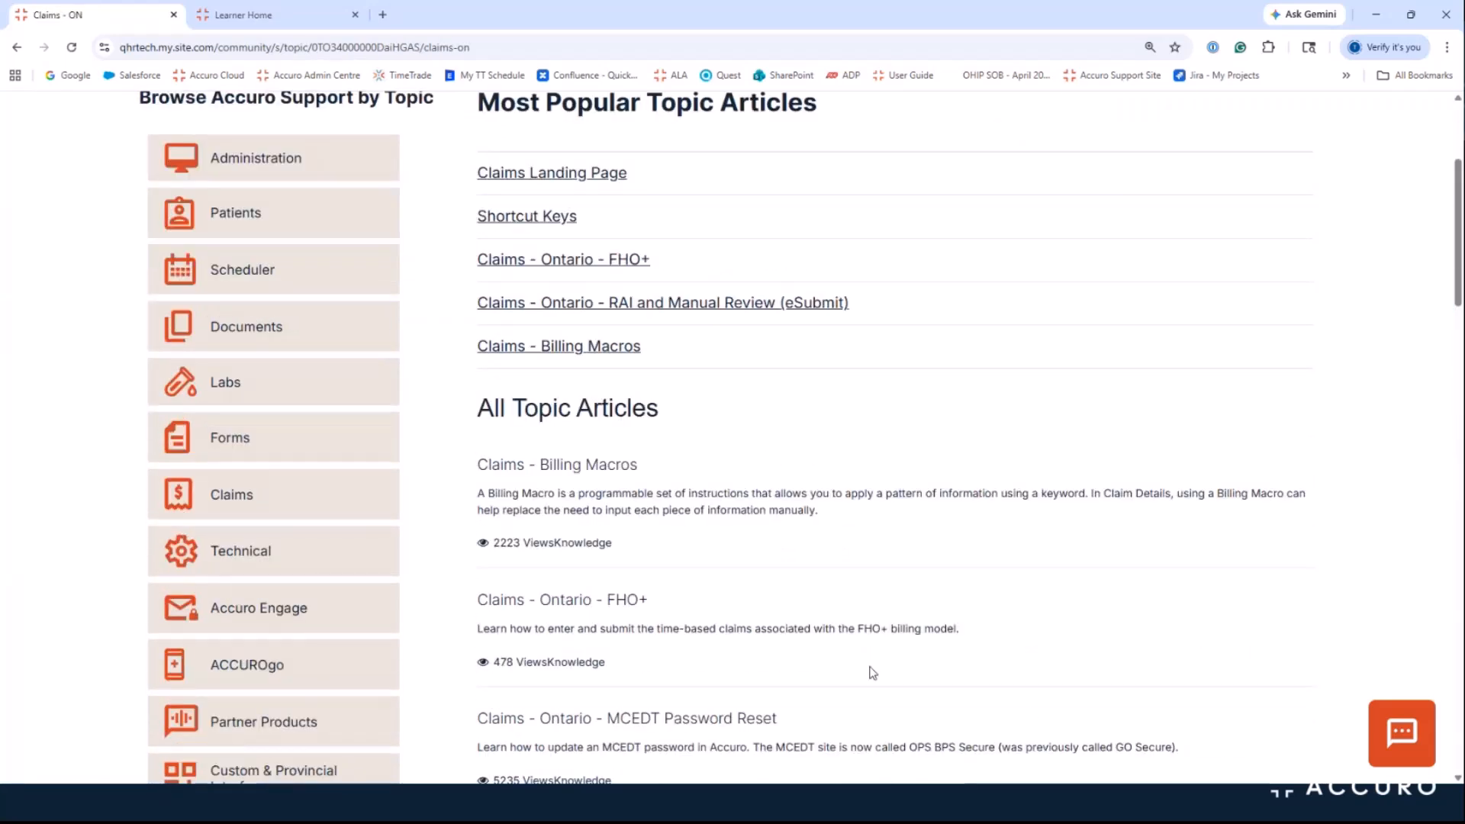
pyautogui.scroll(3, 763, 569)
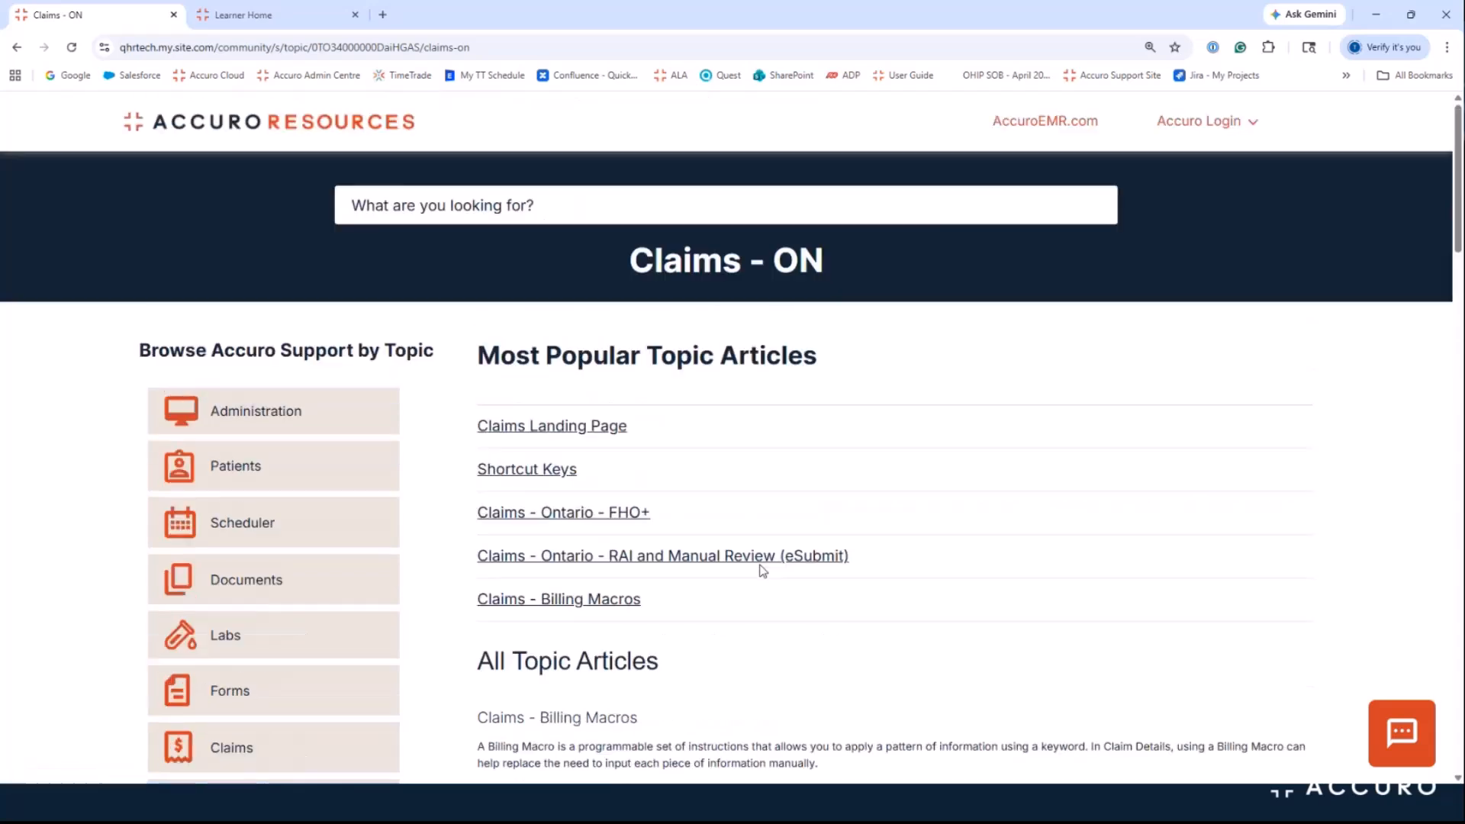
pyautogui.click(306, 128)
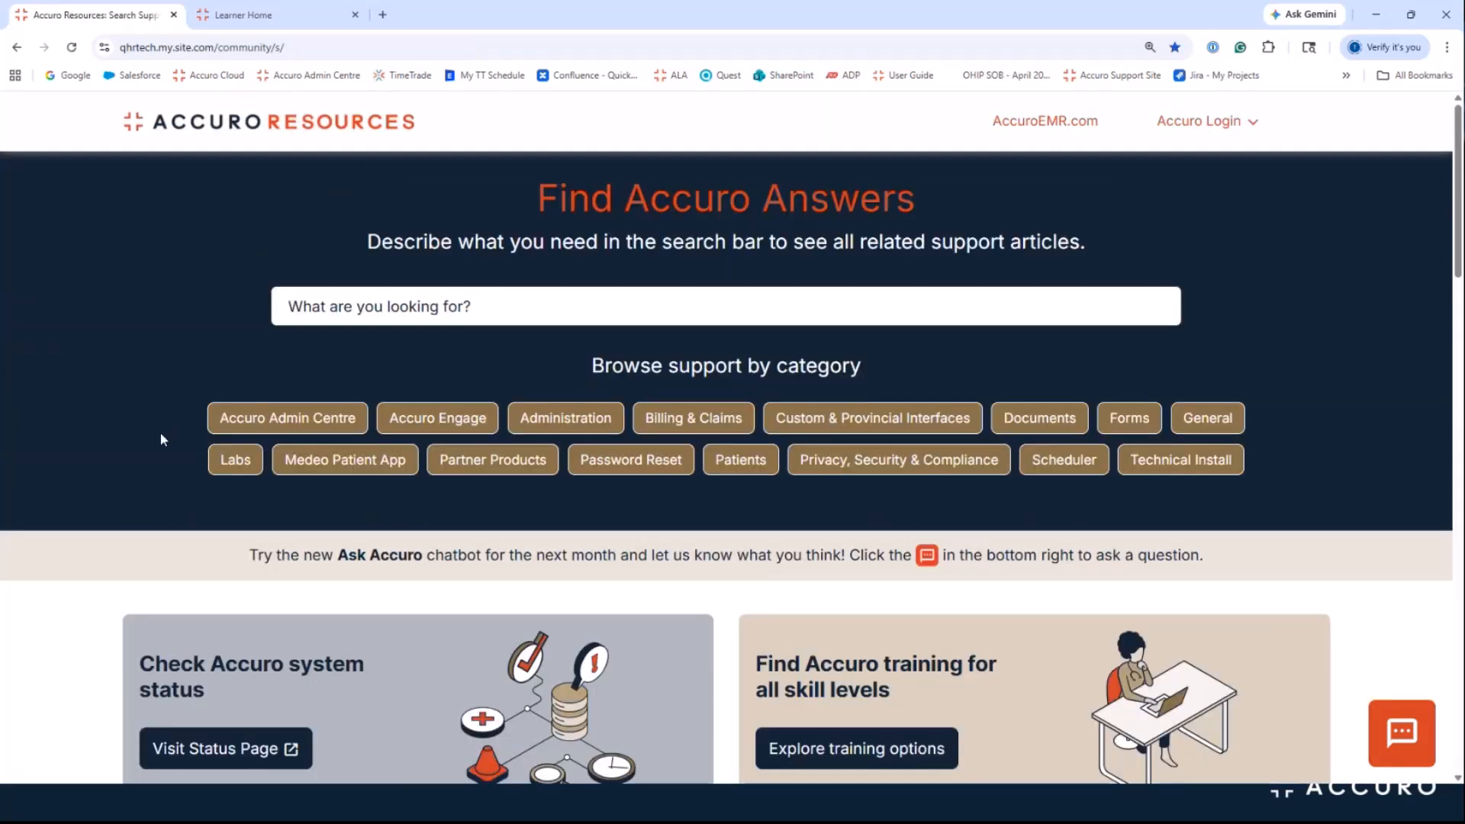
# Step: Go to the Accuro Resources Training page via Explore training options and view its training cards
pyautogui.scroll(-2, 160, 440)
pyautogui.scroll(-1, 840, 496)
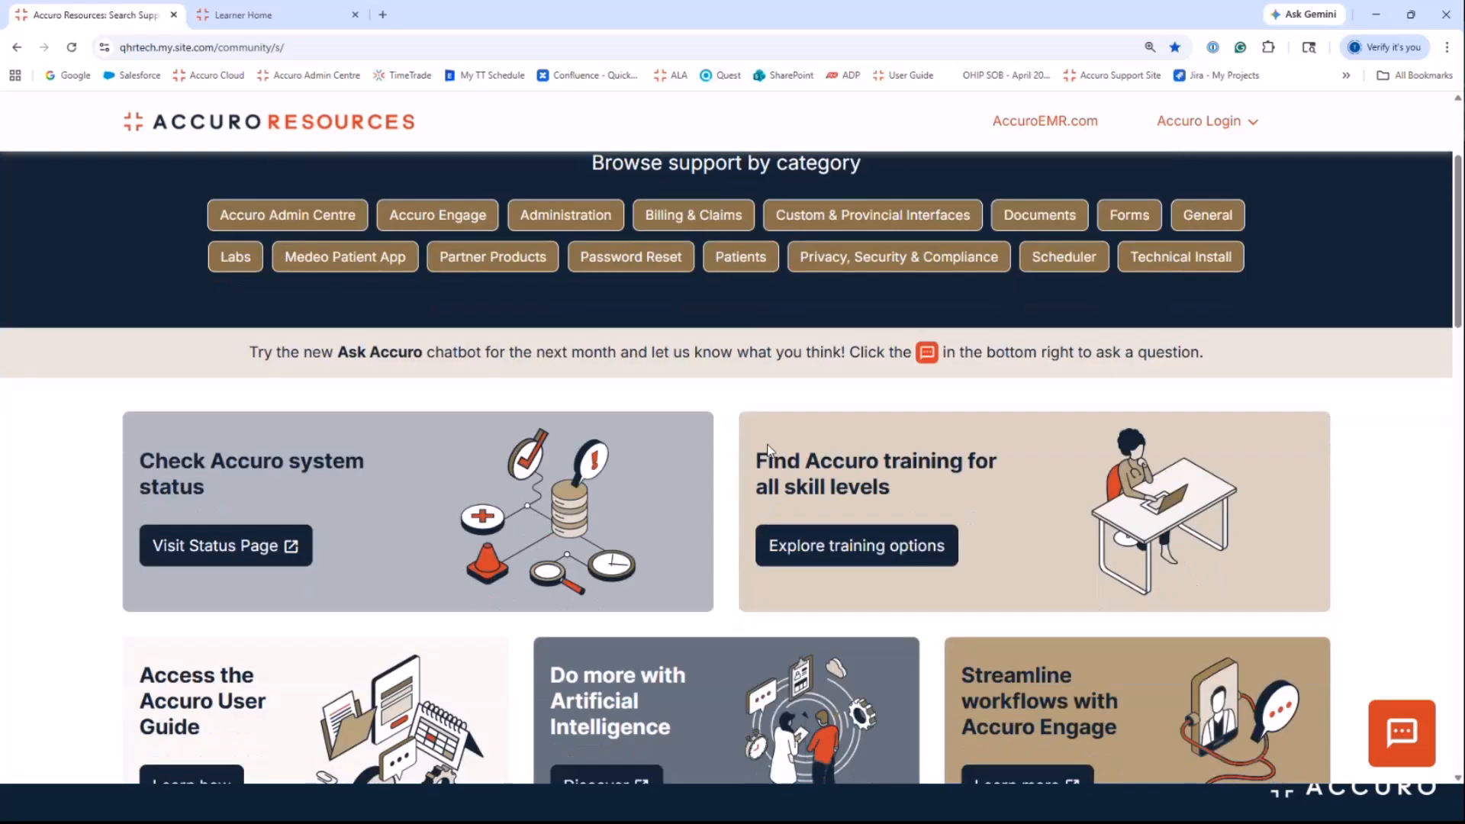
pyautogui.scroll(-2, 718, 450)
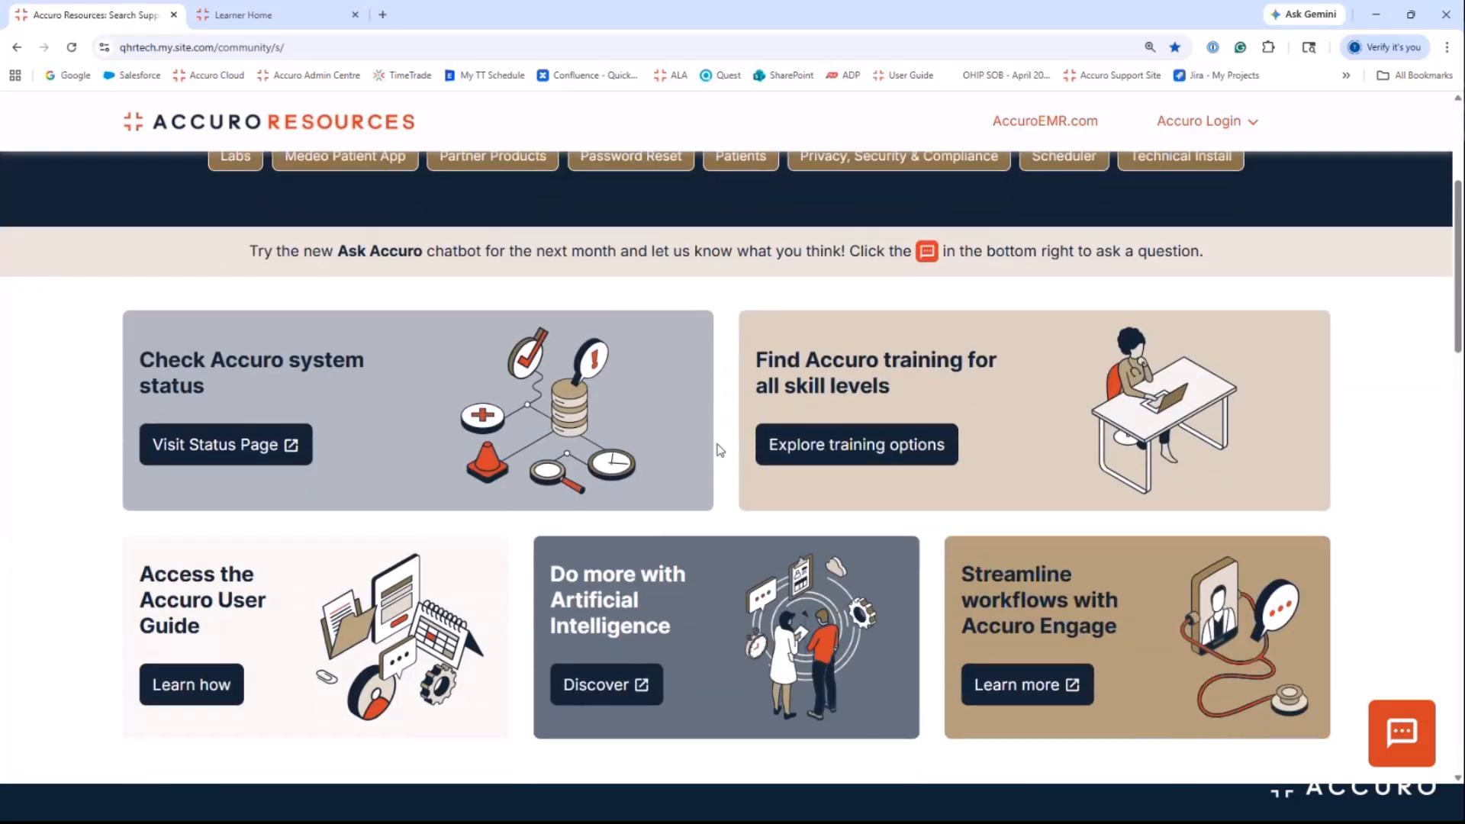
pyautogui.click(866, 458)
pyautogui.scroll(-5, 245, 561)
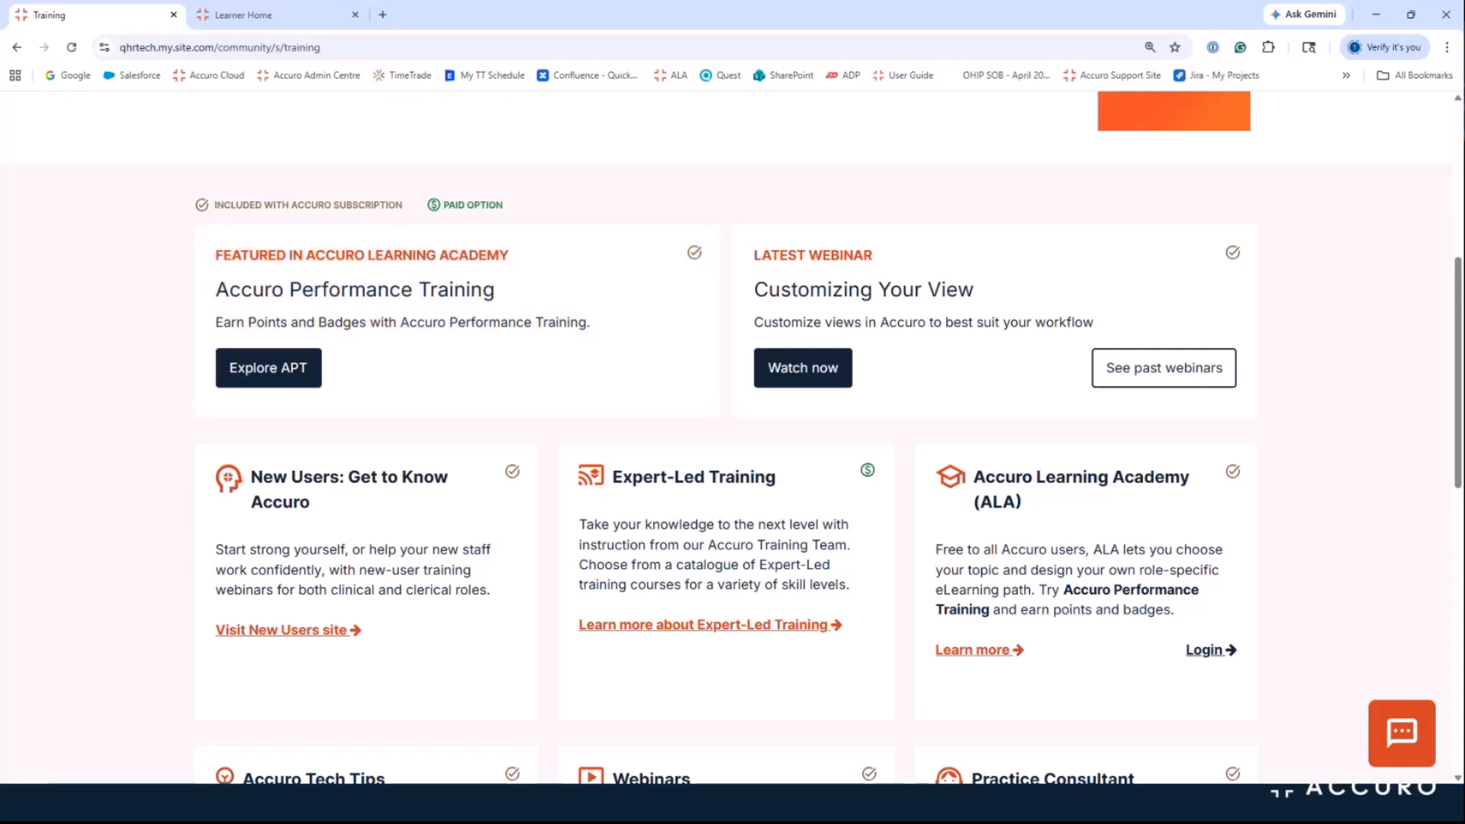
# Step: From Learner Home, open the Claims – Basics learning path and its Claims - Basics (ON) path
pyautogui.click(286, 26)
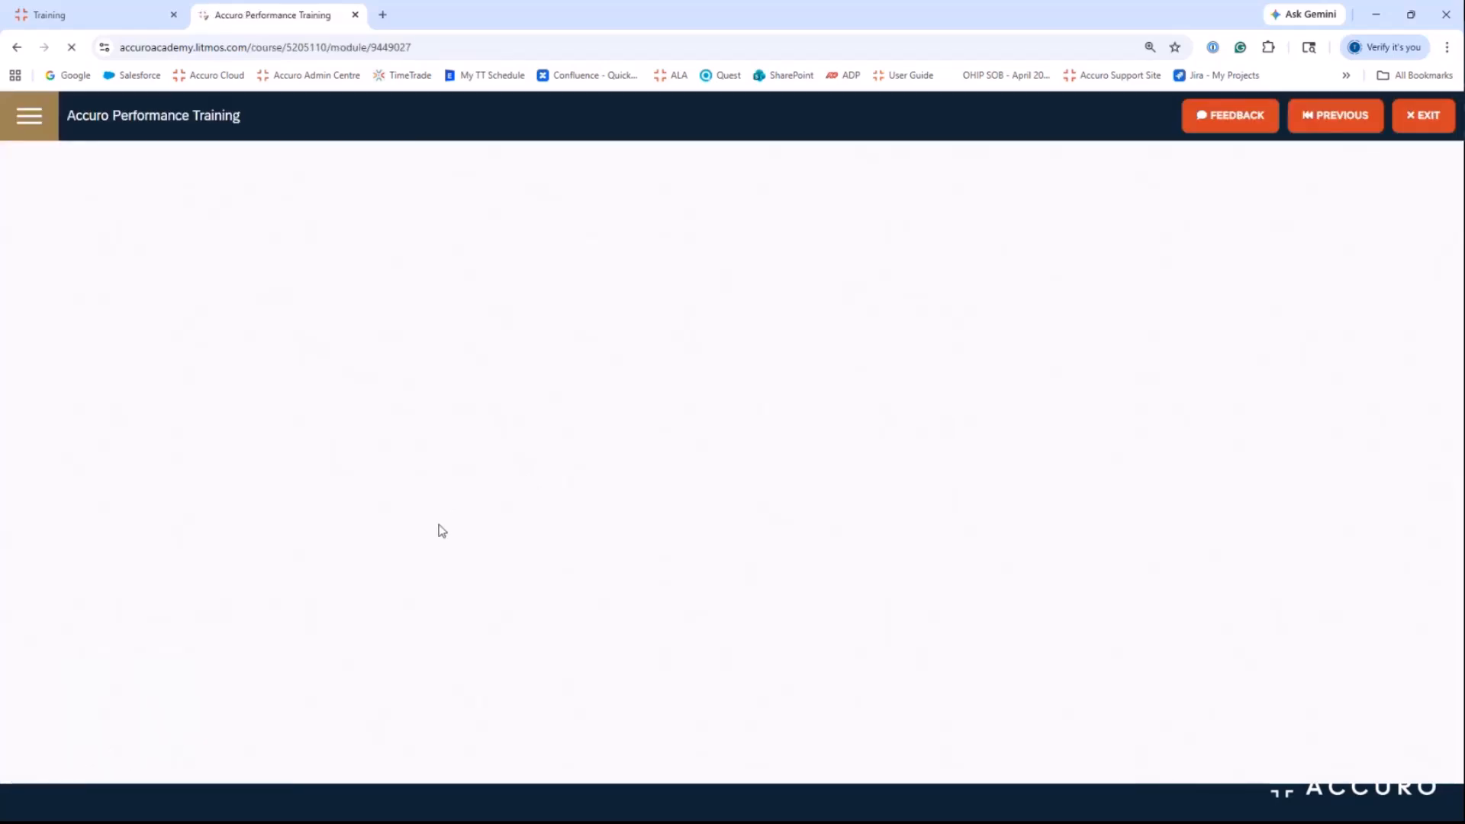
pyautogui.scroll(-10, 441, 528)
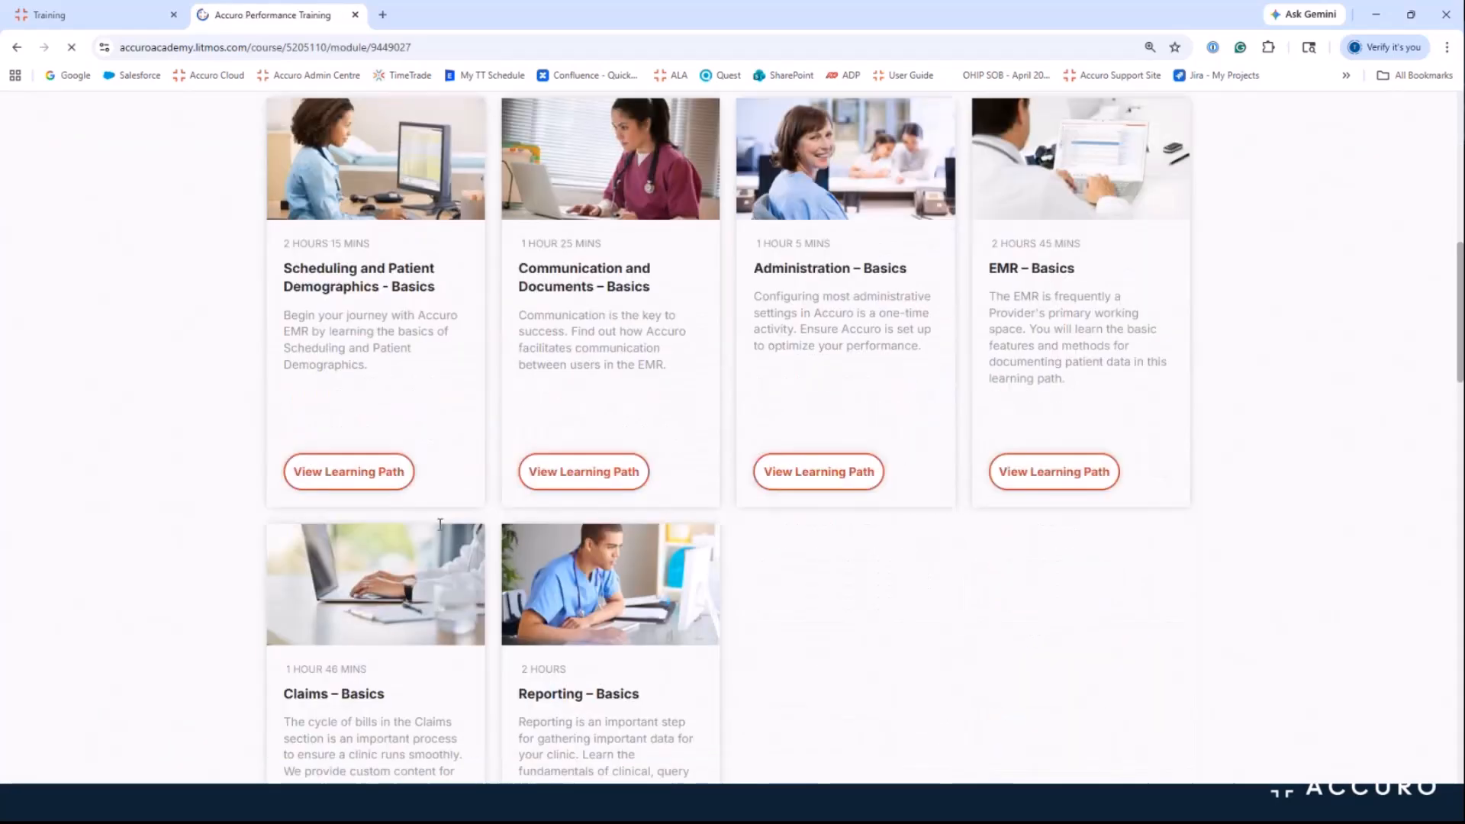
pyautogui.scroll(-3, 440, 526)
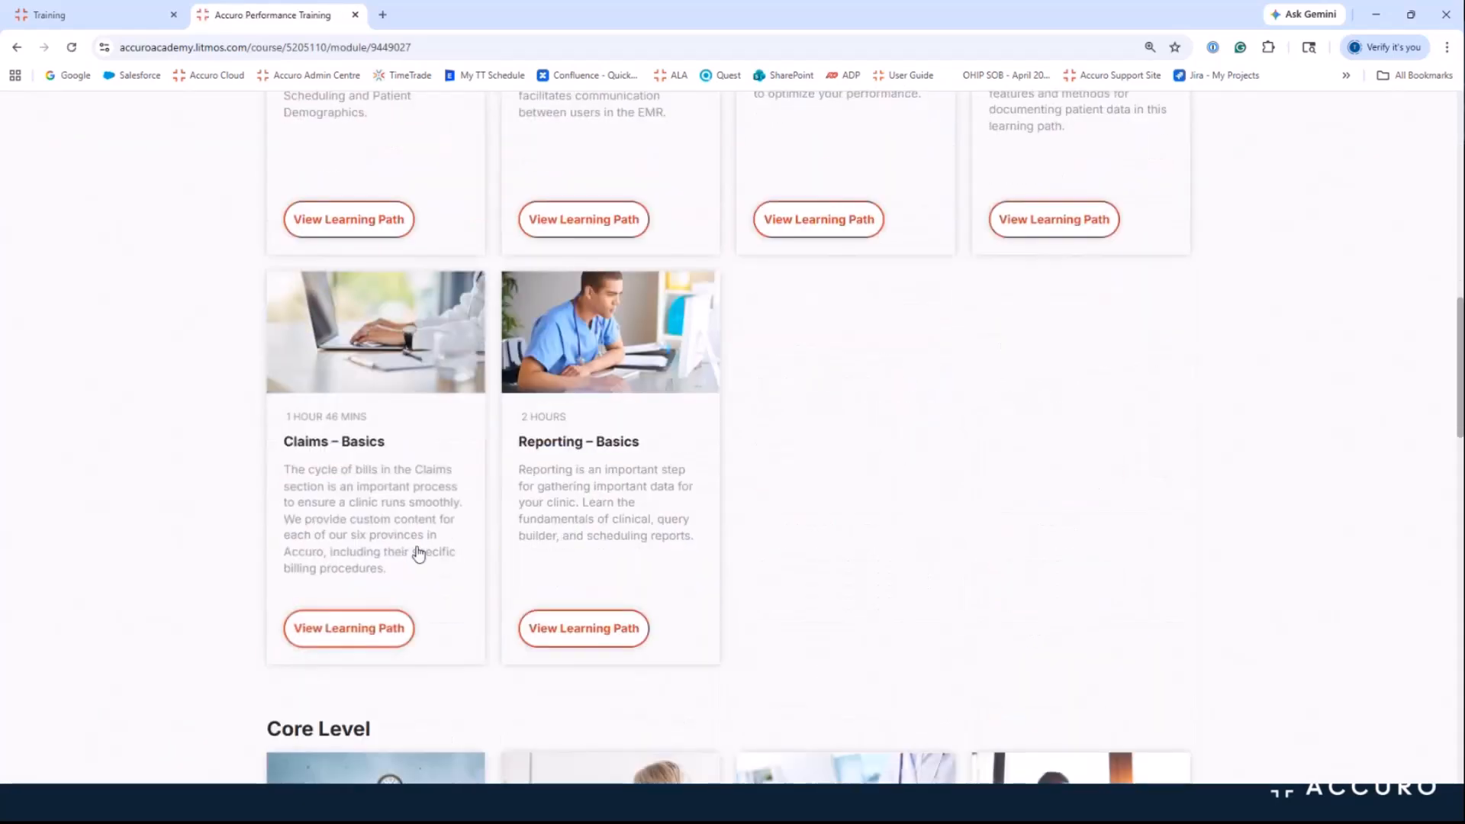
pyautogui.click(346, 643)
pyautogui.scroll(-5, 258, 563)
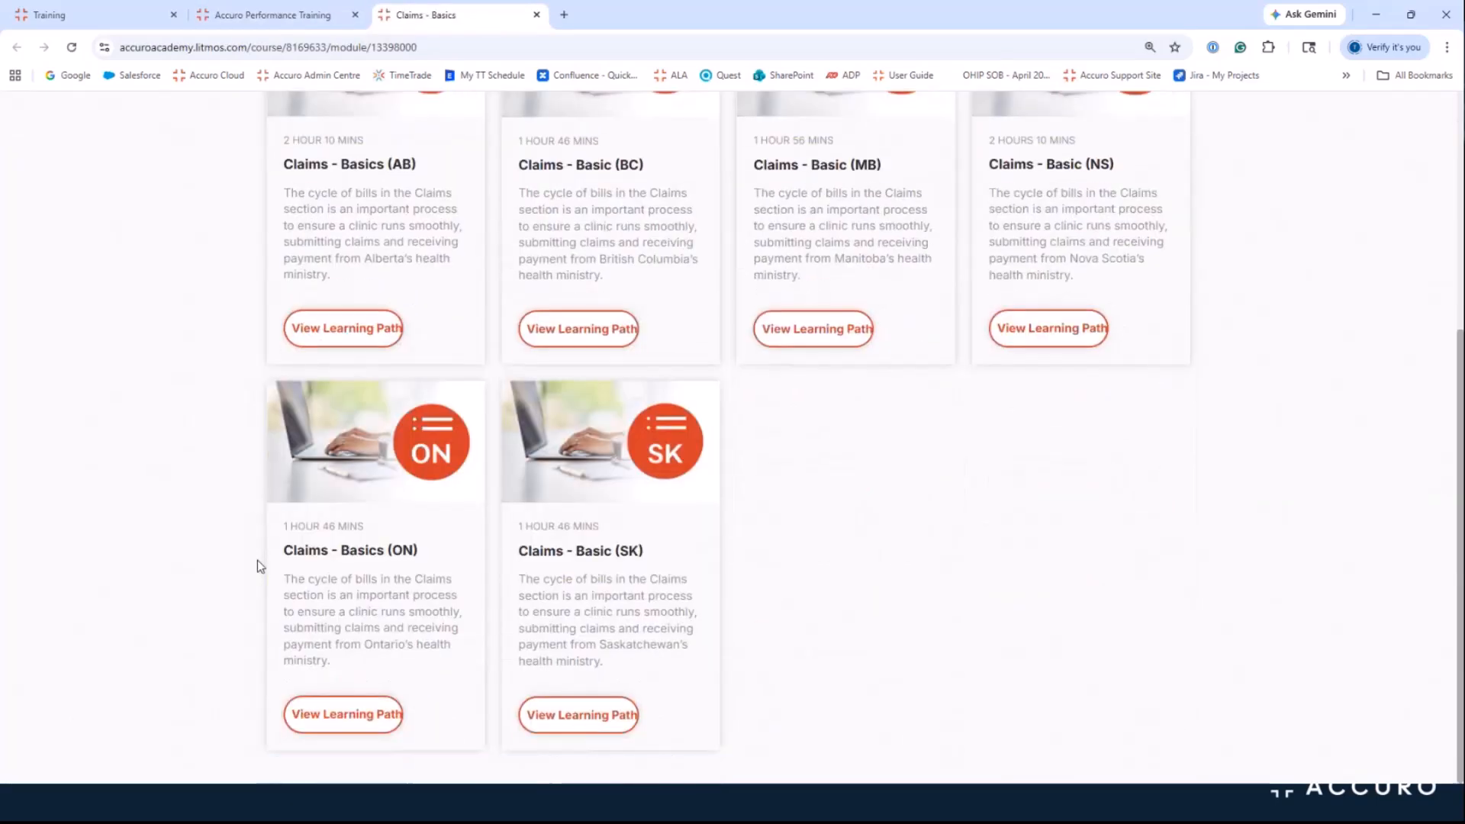
pyautogui.click(333, 710)
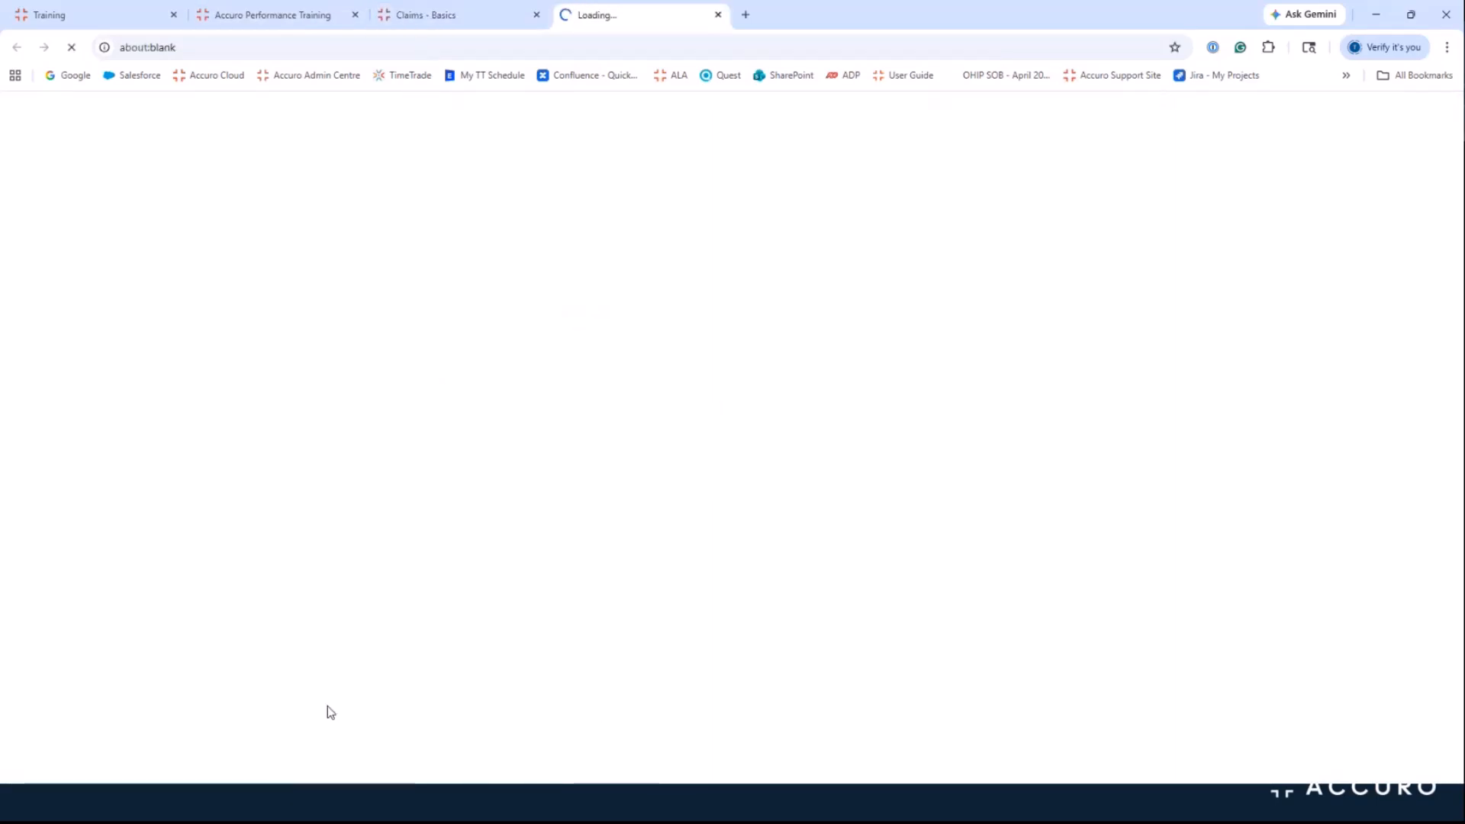